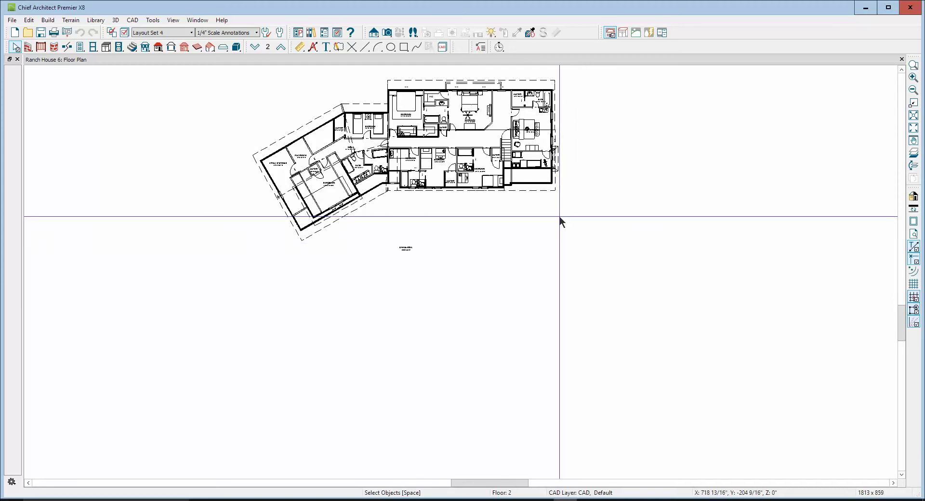
Create a perspective full overview camera view of the entire house.
{"action": "left_click", "coordinate": [387, 32]}
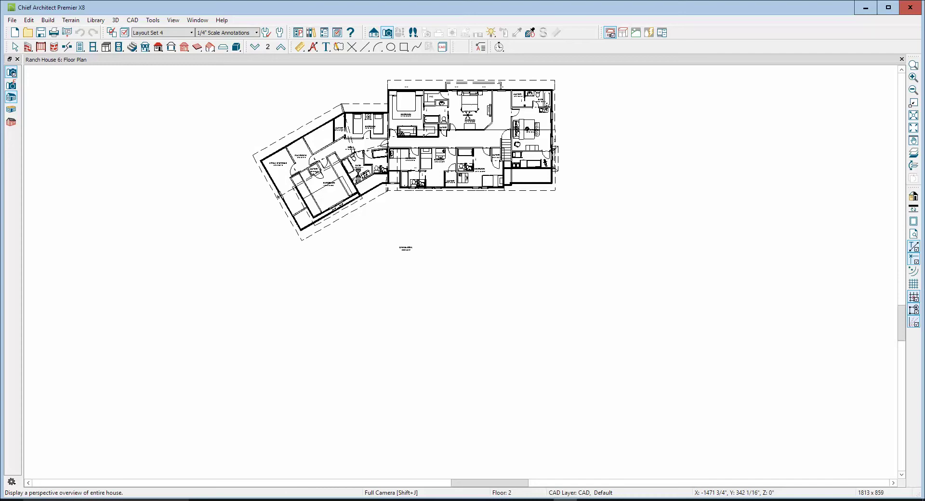
{"action": "left_click", "coordinate": [359, 175]}
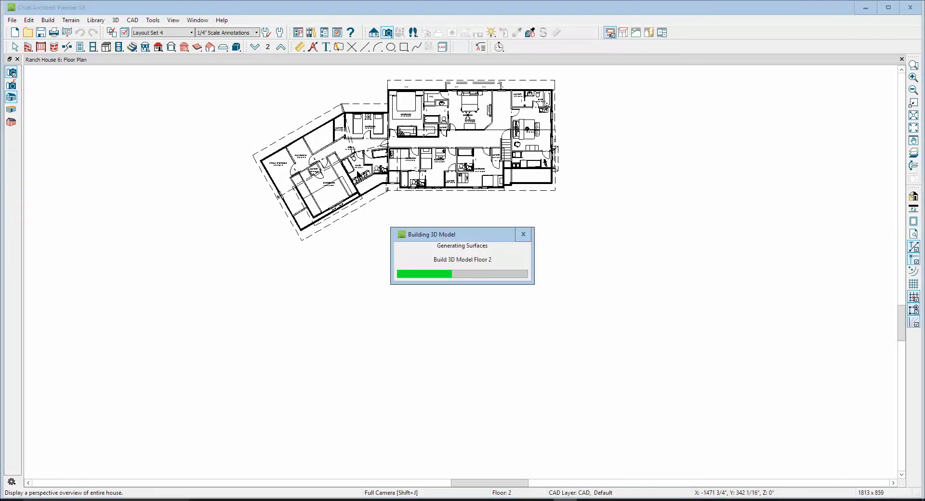
Switch to the browser, read the roof-help forum post about the log home, and return to Chief Architect.
{"action": "mouse_move", "coordinate": [234, 500]}
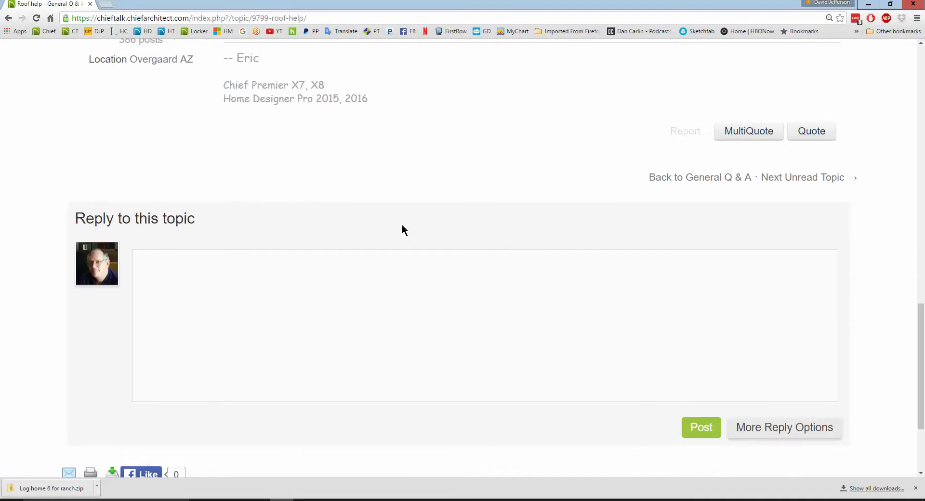
{"action": "scroll", "coordinate": [402, 222], "scroll_direction": "up", "scroll_amount": 15}
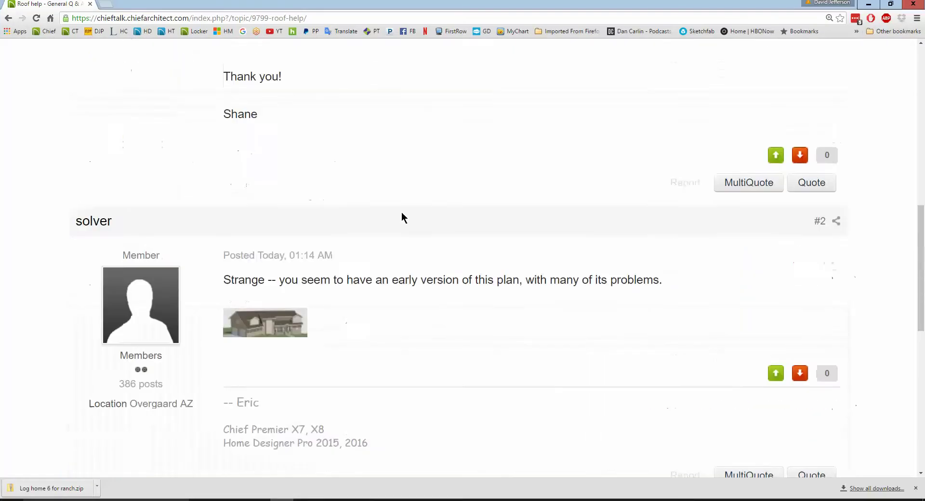
{"action": "scroll", "coordinate": [395, 227], "scroll_direction": "down", "scroll_amount": 2}
{"action": "scroll", "coordinate": [390, 245], "scroll_direction": "down", "scroll_amount": 2}
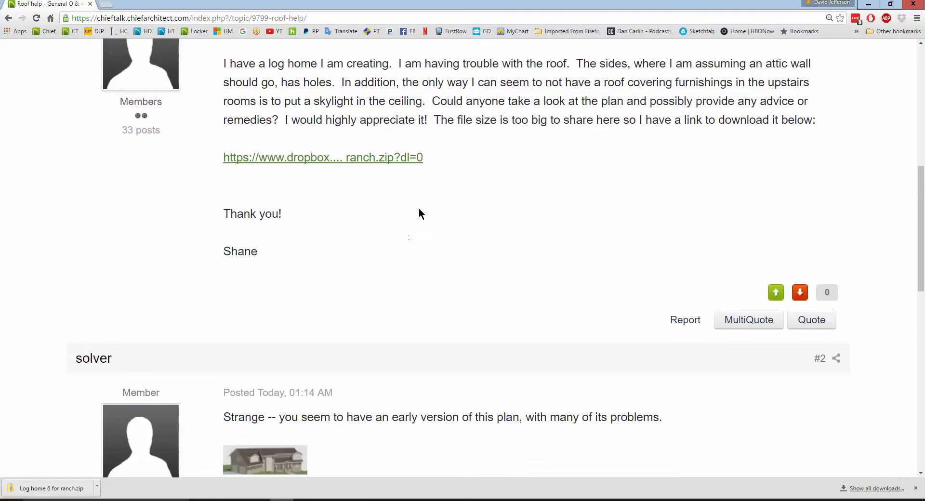
{"action": "scroll", "coordinate": [419, 213], "scroll_direction": "up", "scroll_amount": 1}
{"action": "scroll", "coordinate": [424, 183], "scroll_direction": "up", "scroll_amount": 1}
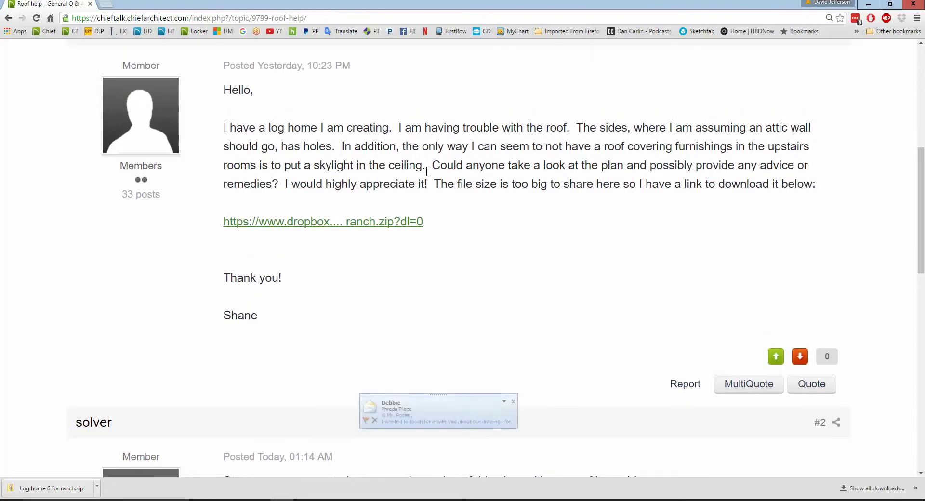
{"action": "scroll", "coordinate": [431, 173], "scroll_direction": "up", "scroll_amount": 1}
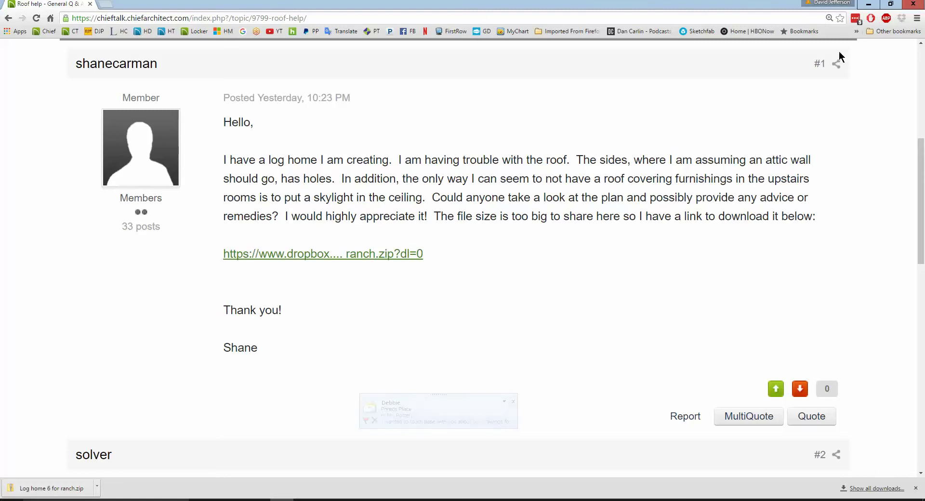
{"action": "left_click", "coordinate": [869, 3]}
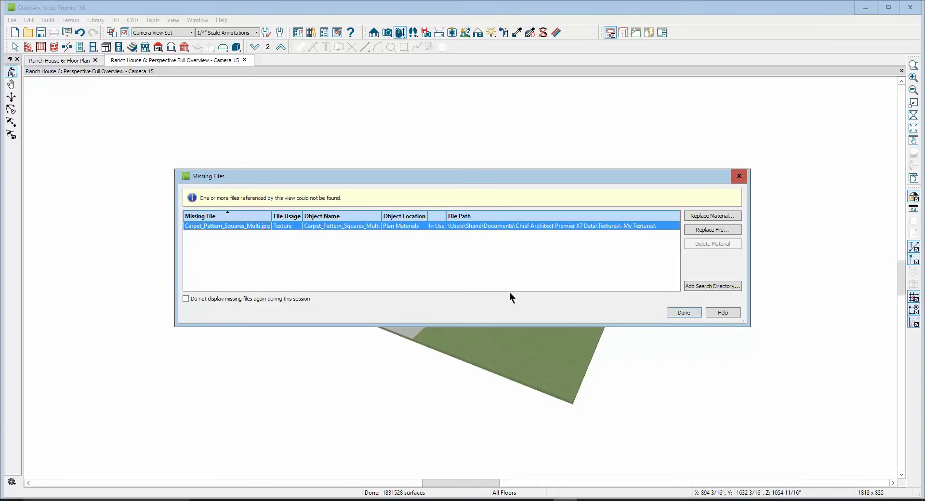
Dismiss the missing-files notice and orbit the overview to examine the roof where the angled wing meets the main house.
{"action": "left_click", "coordinate": [684, 313]}
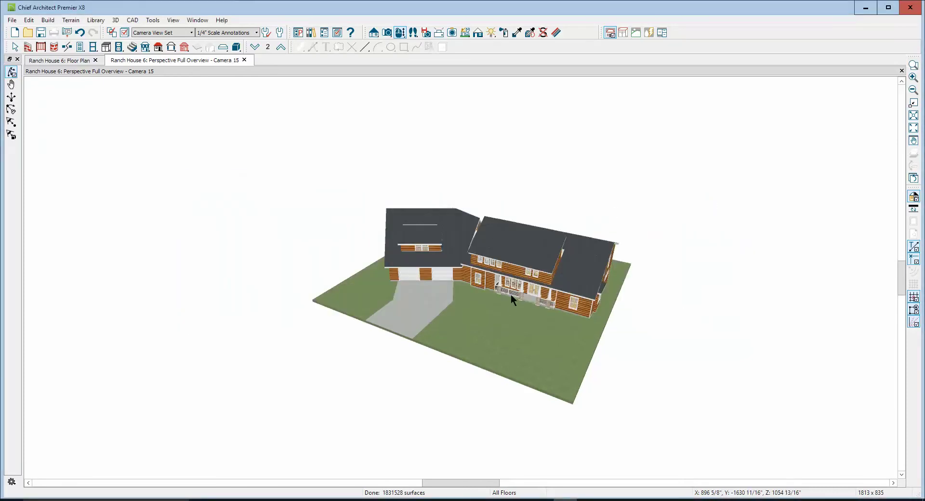
{"action": "scroll", "coordinate": [518, 267], "scroll_direction": "up", "scroll_amount": 2}
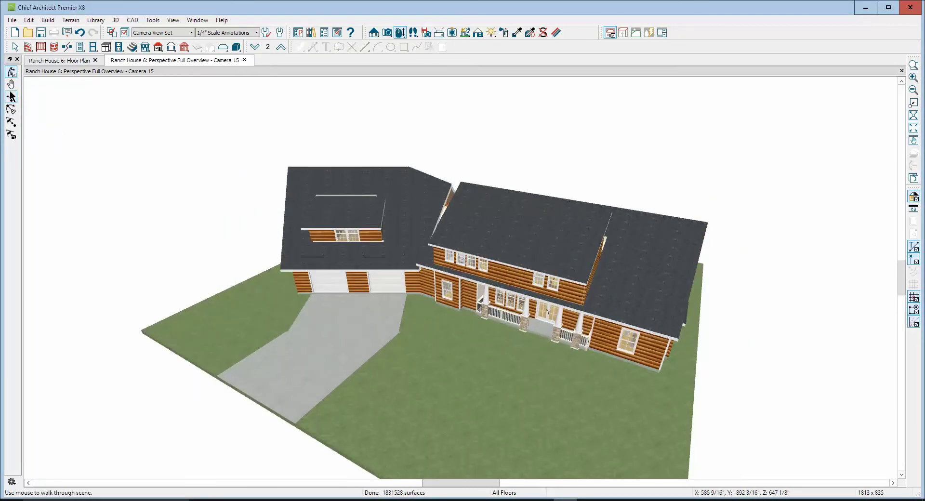
{"action": "left_click", "coordinate": [12, 72]}
{"action": "left_click_drag", "start_coordinate": [419, 205], "coordinate": [263, 188]}
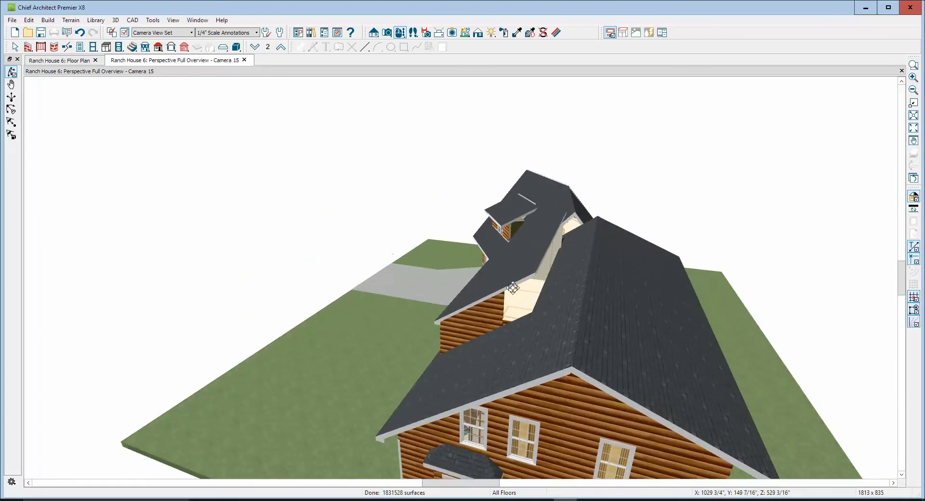
{"action": "left_click_drag", "start_coordinate": [530, 280], "coordinate": [497, 223]}
{"action": "left_click_drag", "start_coordinate": [508, 262], "coordinate": [906, 239]}
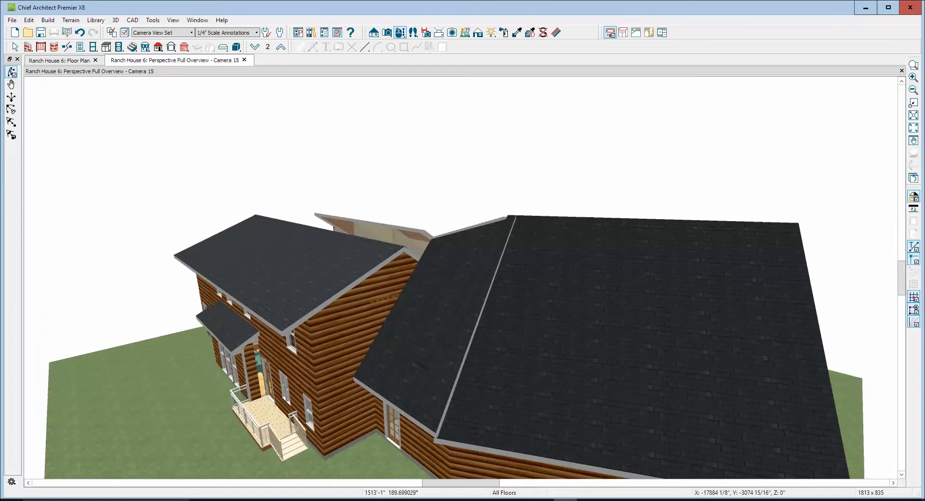
{"action": "key", "text": "space"}
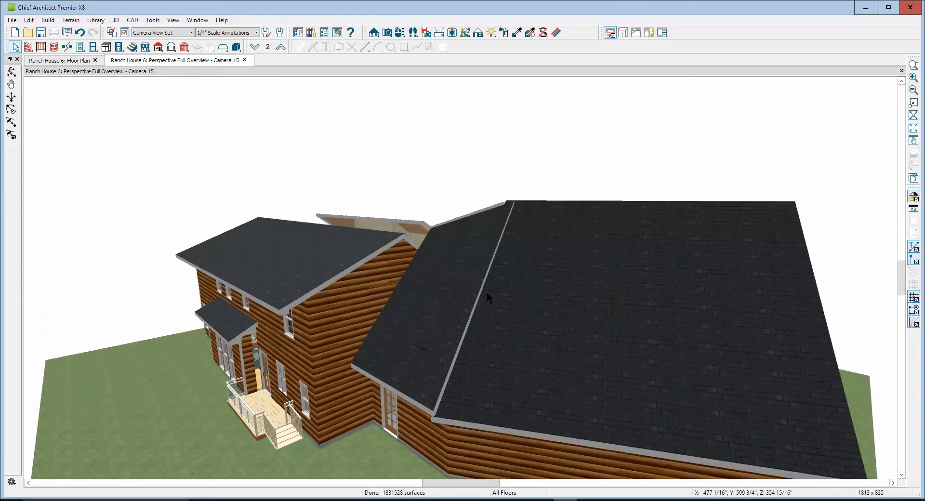
Inspect the height and pitch settings of the large wing roof plane and of the narrow roof plane adjoining it.
{"action": "scroll", "coordinate": [497, 424], "scroll_direction": "up", "scroll_amount": 5}
{"action": "right_click", "coordinate": [498, 413]}
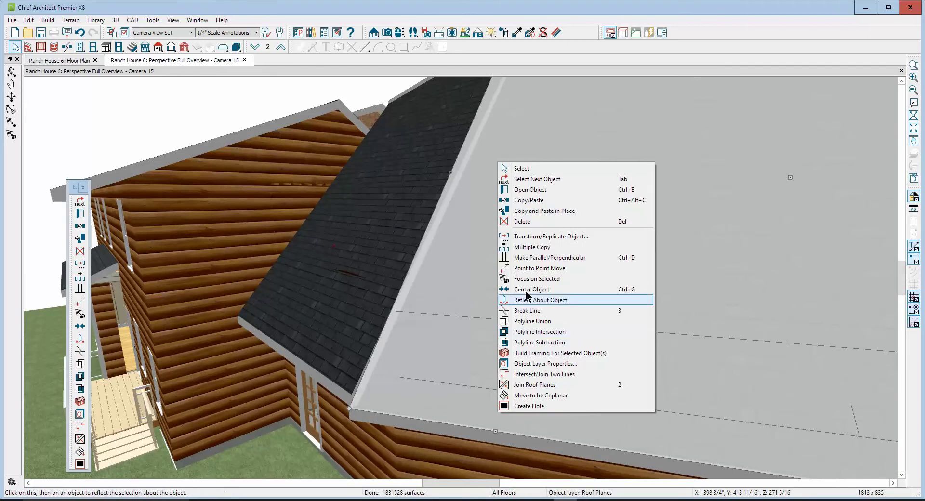
{"action": "left_click", "coordinate": [531, 189]}
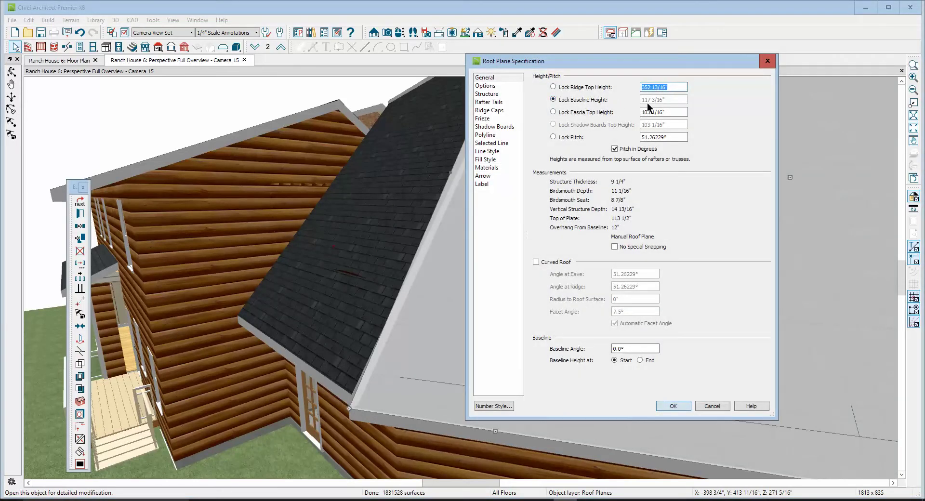
{"action": "left_click", "coordinate": [712, 406]}
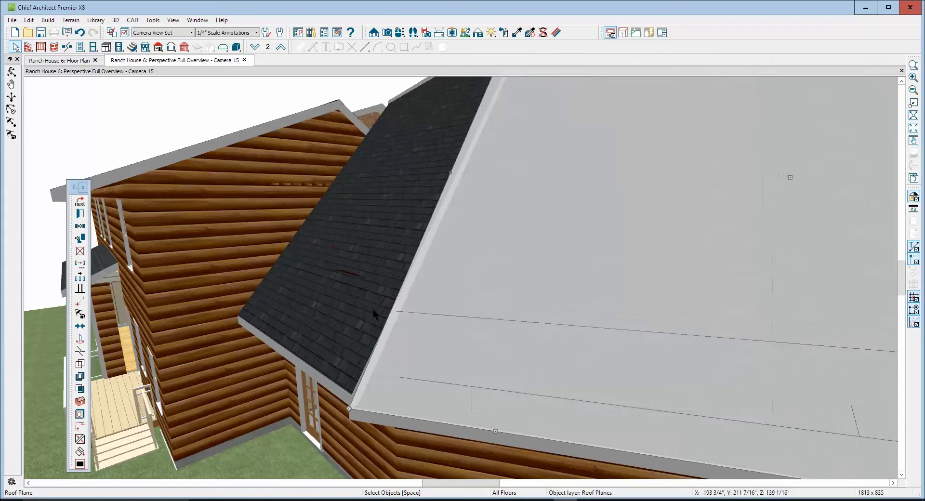
{"action": "right_click", "coordinate": [346, 283]}
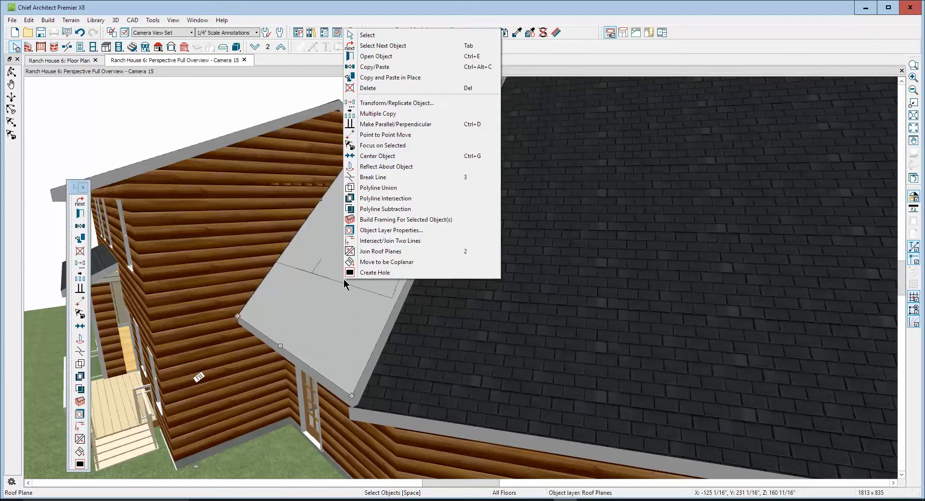
{"action": "left_click", "coordinate": [388, 57]}
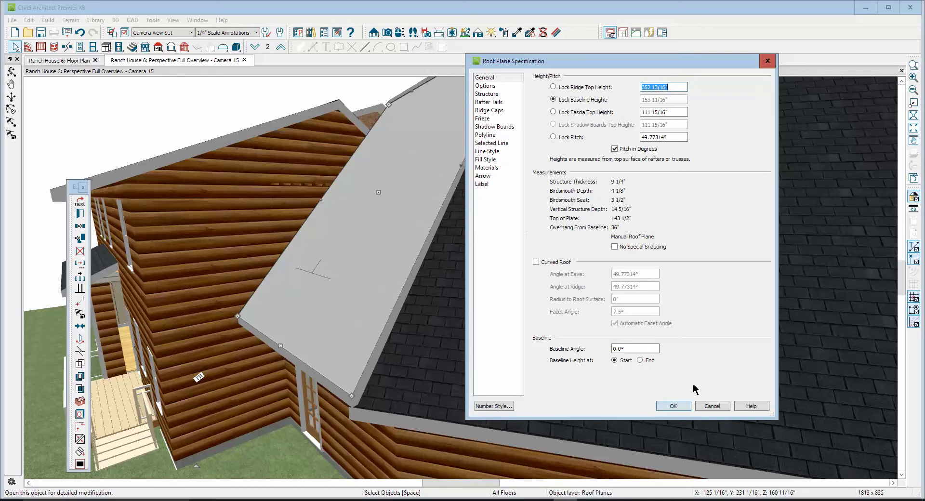
{"action": "left_click", "coordinate": [711, 406]}
Copy the large wing roof plane's baseline height with its pitch locked, discarding any changes to its specification.
{"action": "right_click", "coordinate": [540, 316]}
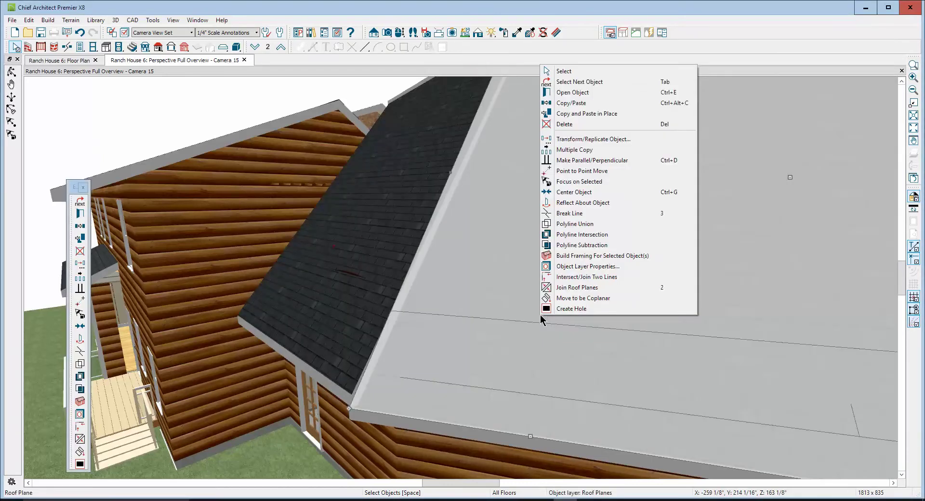
{"action": "left_click", "coordinate": [572, 93]}
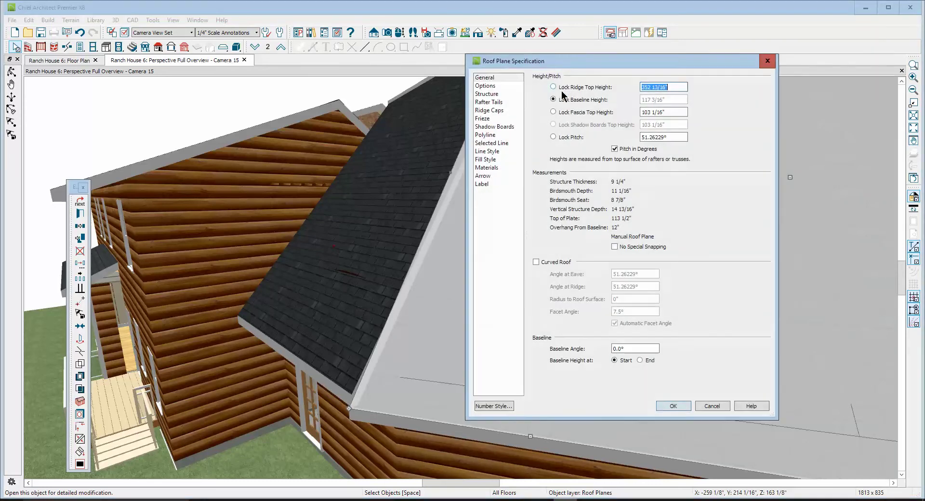
{"action": "left_click", "coordinate": [554, 137]}
{"action": "left_click", "coordinate": [670, 100]}
{"action": "left_click_drag", "start_coordinate": [670, 100], "coordinate": [598, 101]}
{"action": "right_click", "coordinate": [652, 98]}
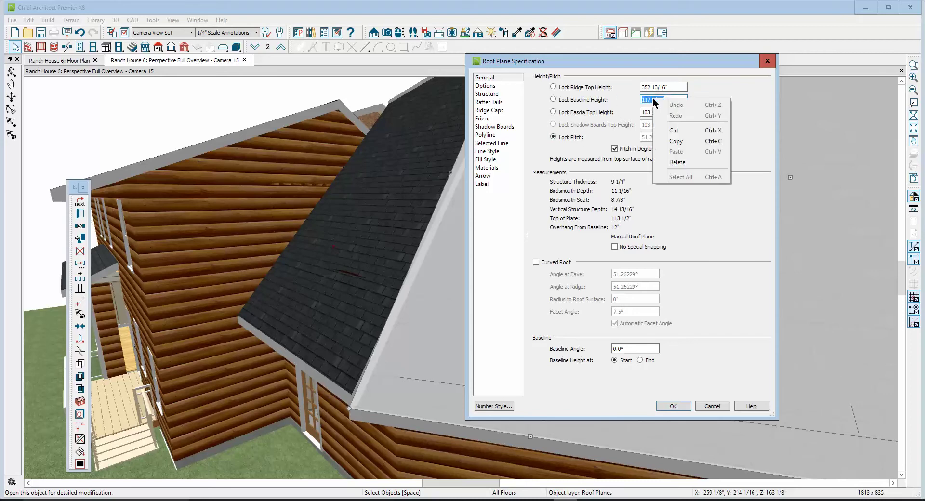
{"action": "left_click", "coordinate": [682, 139]}
{"action": "left_click", "coordinate": [712, 405]}
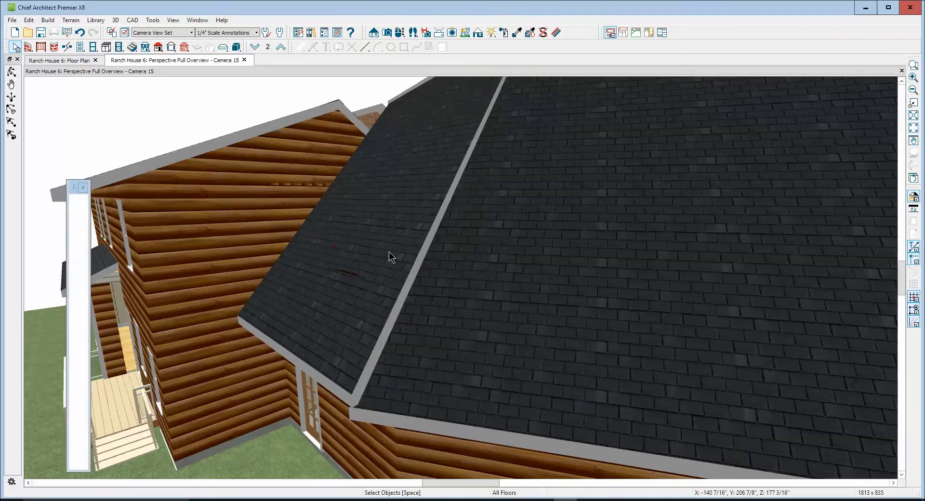
Lock the narrow roof plane's pitch, turn off pitch in degrees, and set its baseline height to 117 3/16".
{"action": "right_click", "coordinate": [389, 252]}
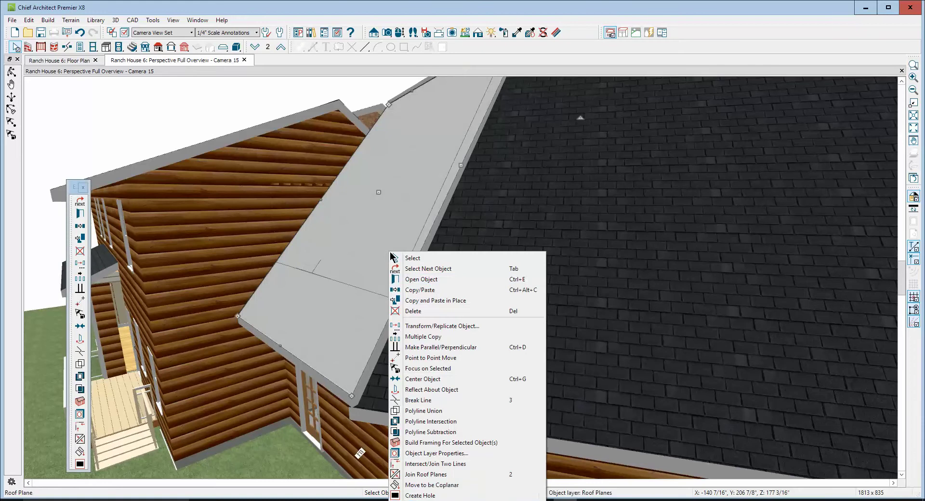
{"action": "left_click", "coordinate": [436, 280]}
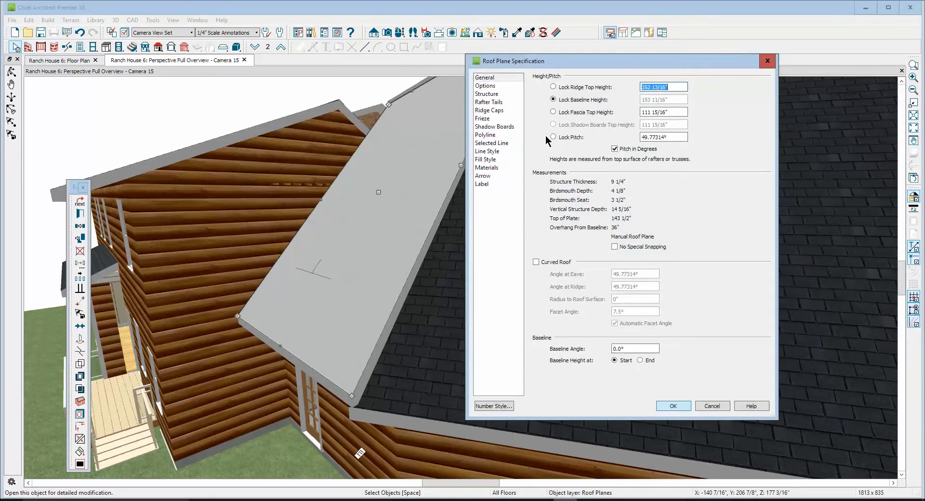
{"action": "left_click", "coordinate": [554, 137]}
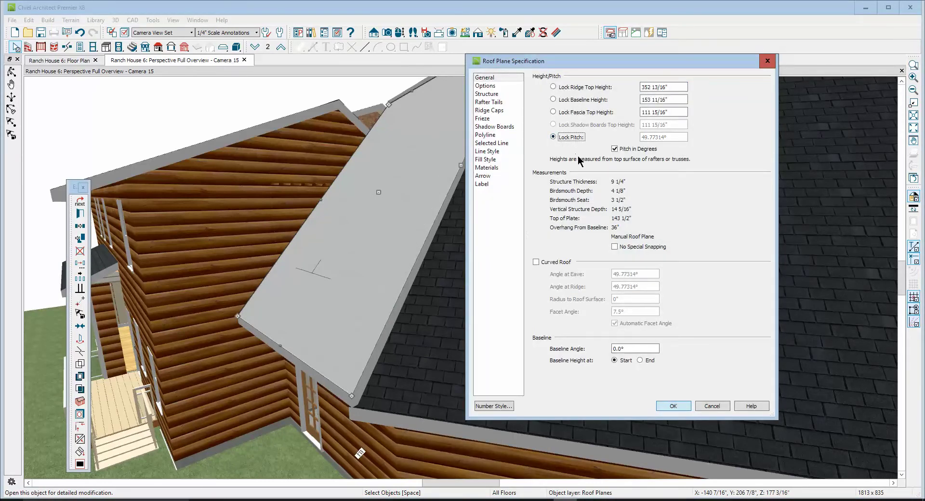
{"action": "left_click", "coordinate": [655, 149]}
{"action": "left_click_drag", "start_coordinate": [675, 100], "coordinate": [639, 100]}
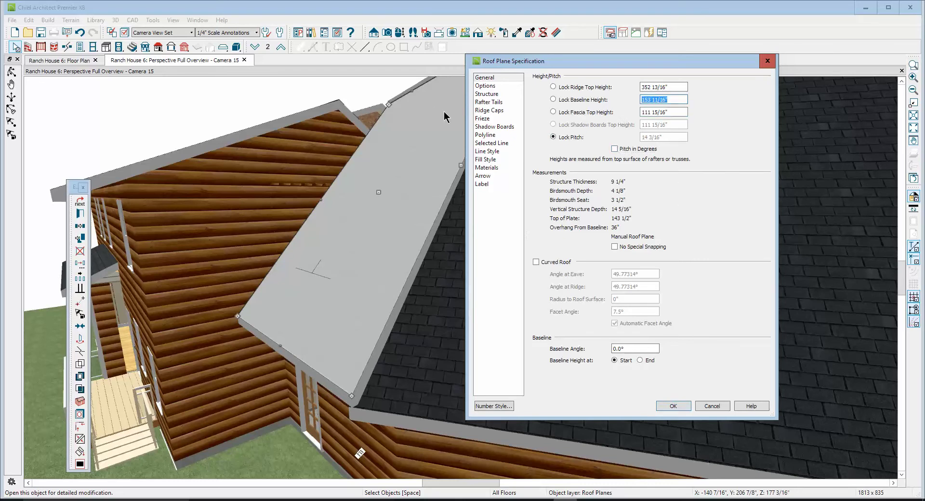
{"action": "type", "text": "117 3/16"}
{"action": "left_click", "coordinate": [673, 406]}
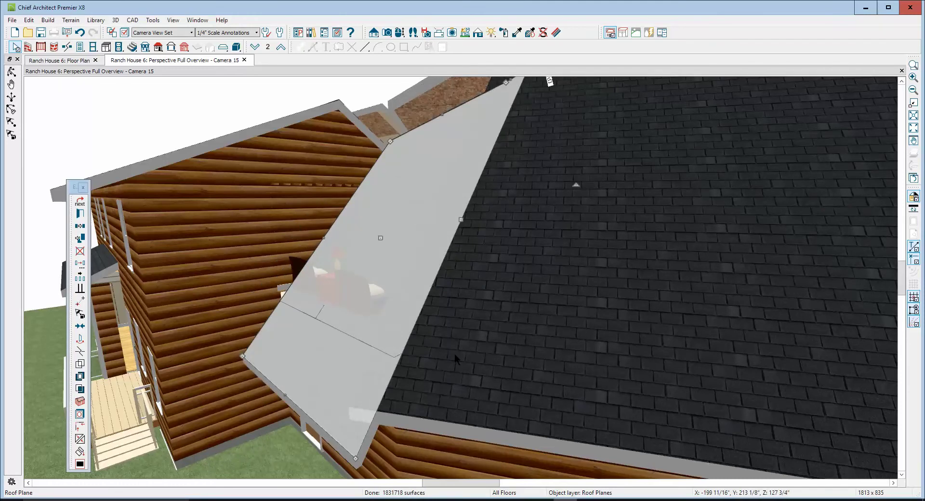
{"action": "key", "text": "Delete"}
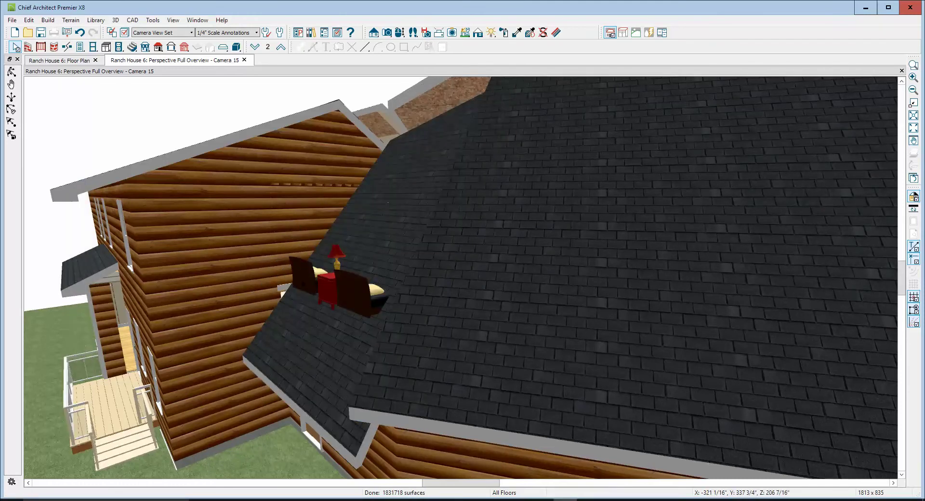
Switch to the floor plan and turn on display of the "Roofs, Baselines" layer in Layout Set 4.
{"action": "key", "text": "ctrl+Tab"}
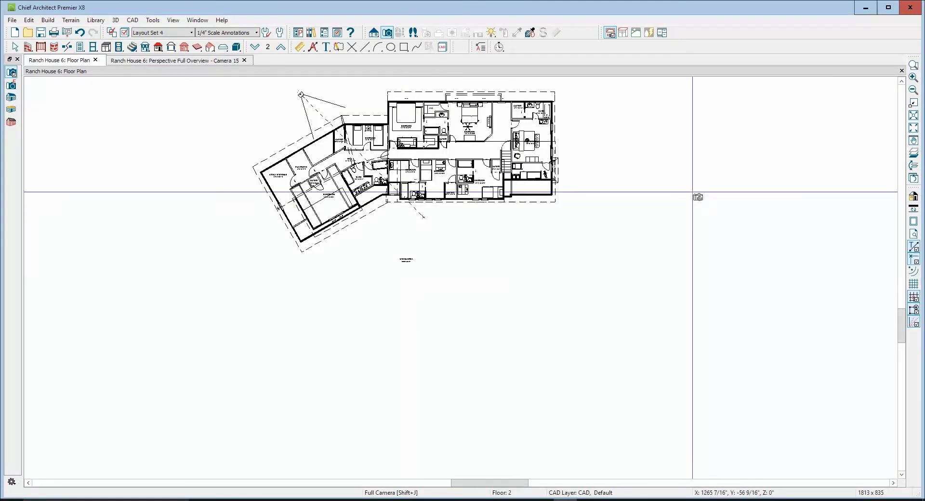
{"action": "left_click", "coordinate": [913, 65]}
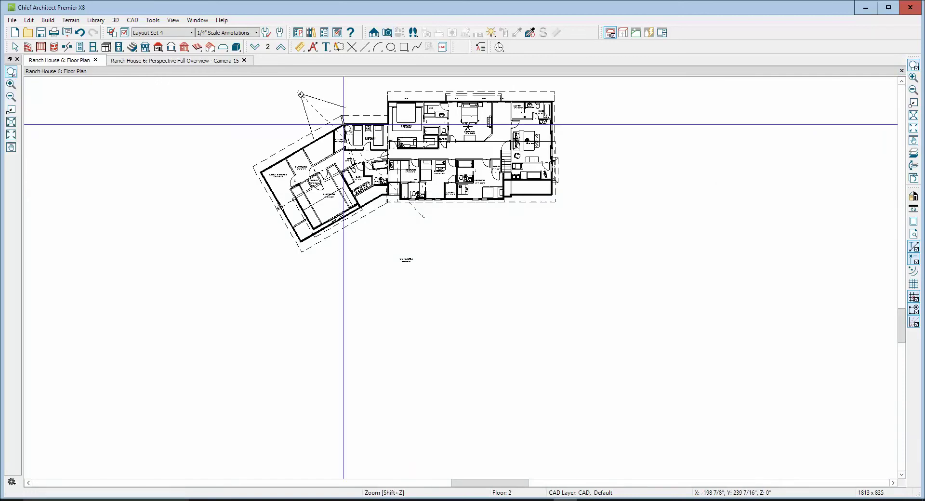
{"action": "left_click_drag", "start_coordinate": [248, 96], "coordinate": [434, 264]}
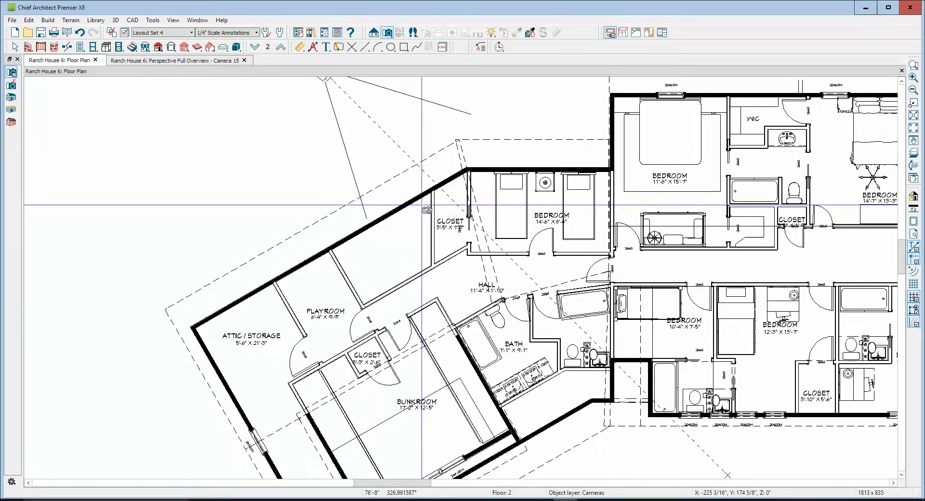
{"action": "left_click", "coordinate": [124, 32]}
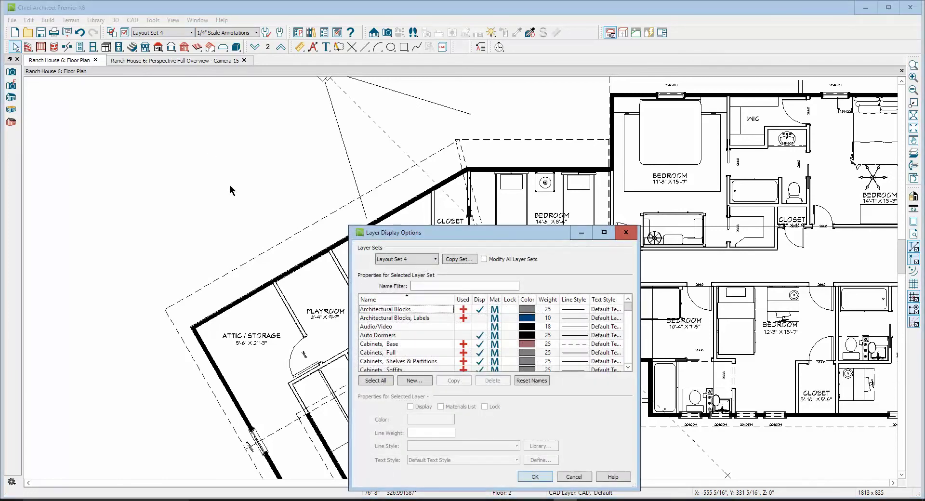
{"action": "type", "text": "roads"}
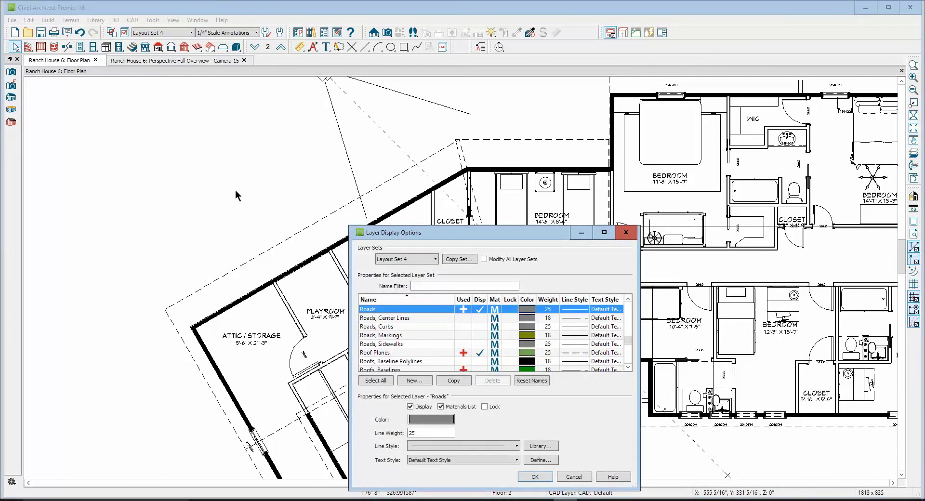
{"action": "scroll", "coordinate": [477, 311], "scroll_direction": "down", "scroll_amount": 2}
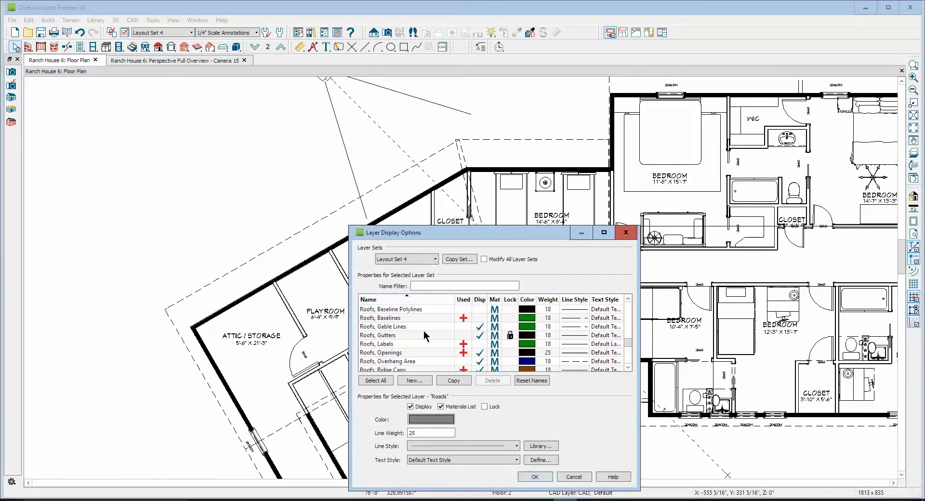
{"action": "left_click", "coordinate": [480, 318]}
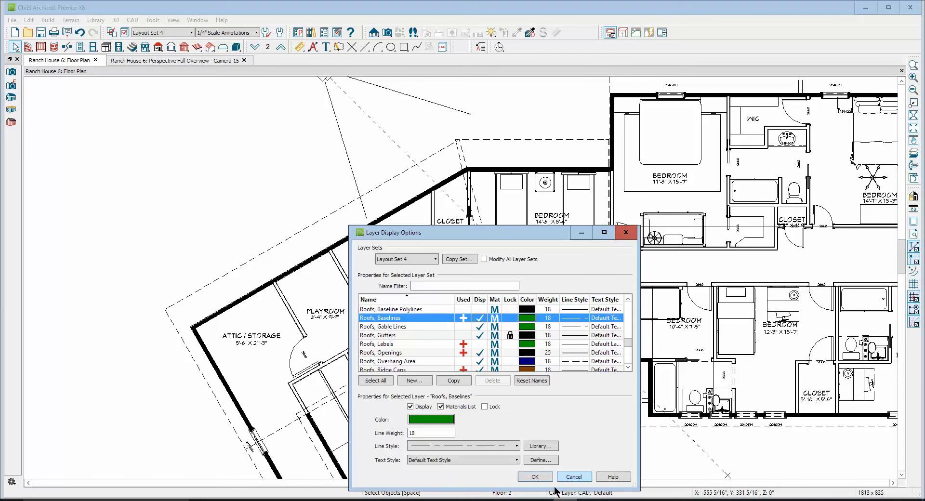
{"action": "left_click", "coordinate": [535, 477]}
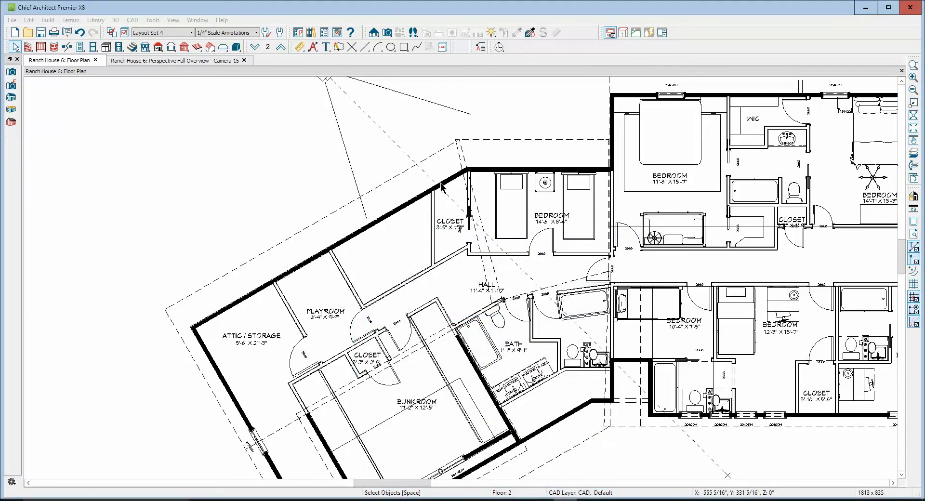
Move the angled wing's roof plane point to point so its baseline lies on the wing's exterior wall.
{"action": "key", "text": "l"}
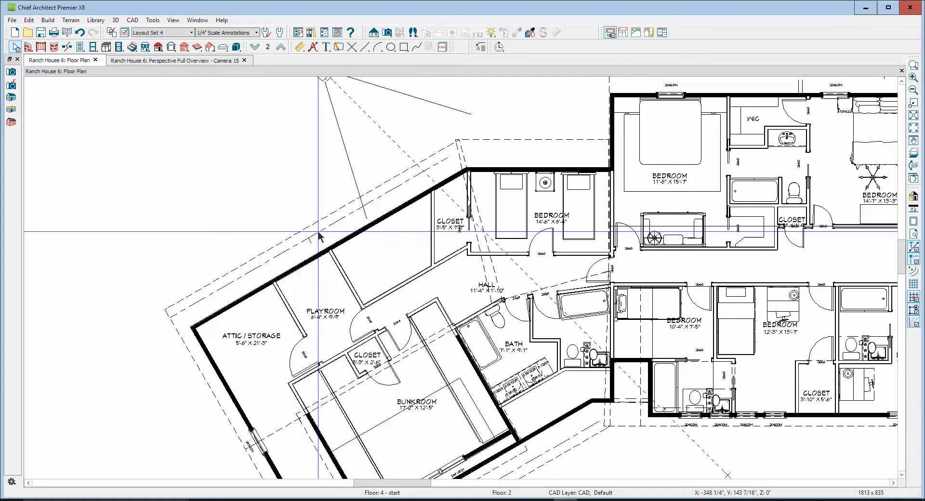
{"action": "left_click", "coordinate": [913, 64]}
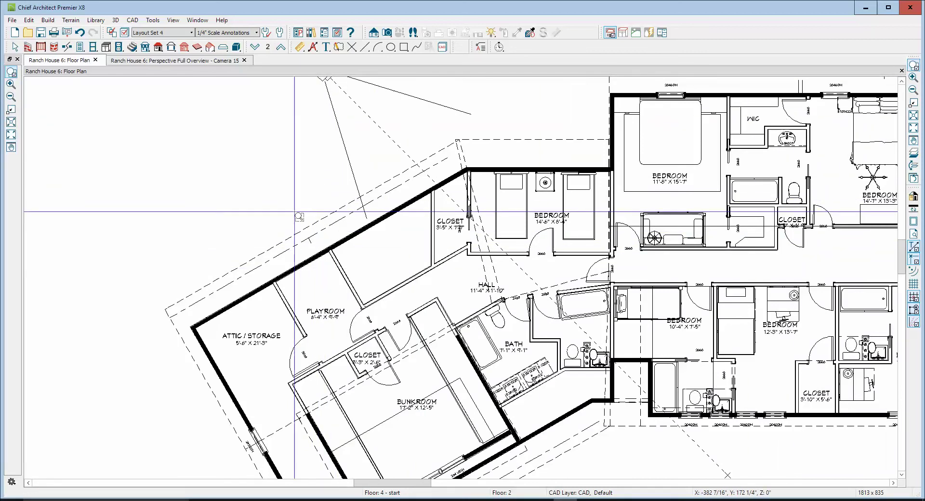
{"action": "left_click_drag", "start_coordinate": [284, 202], "coordinate": [357, 271]}
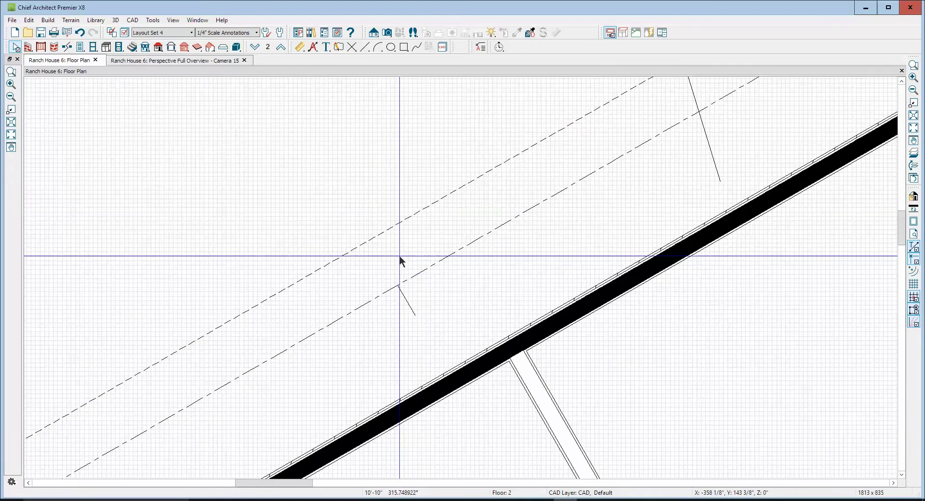
{"action": "left_click", "coordinate": [423, 210]}
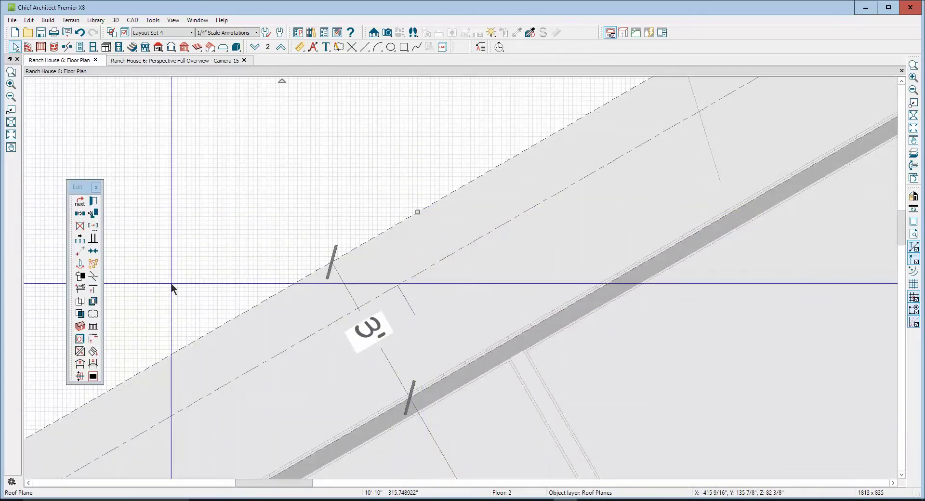
{"action": "left_click", "coordinate": [80, 251]}
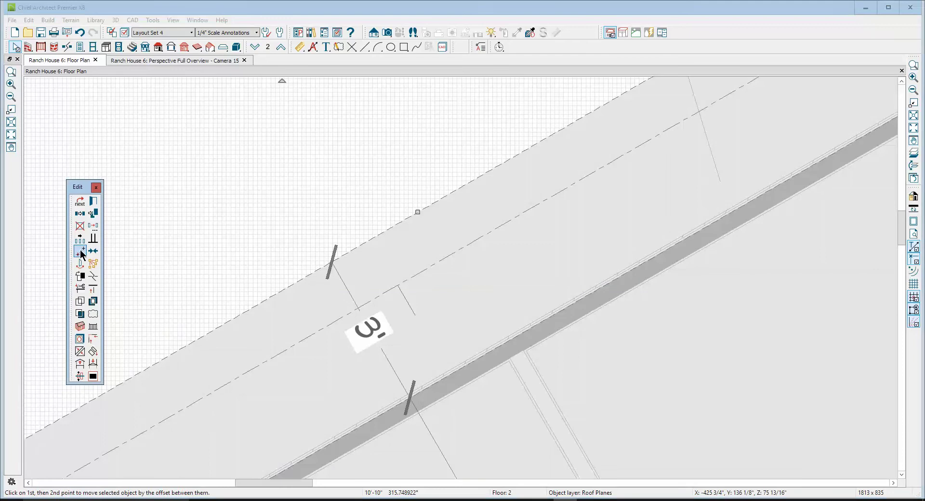
{"action": "left_click", "coordinate": [397, 287]}
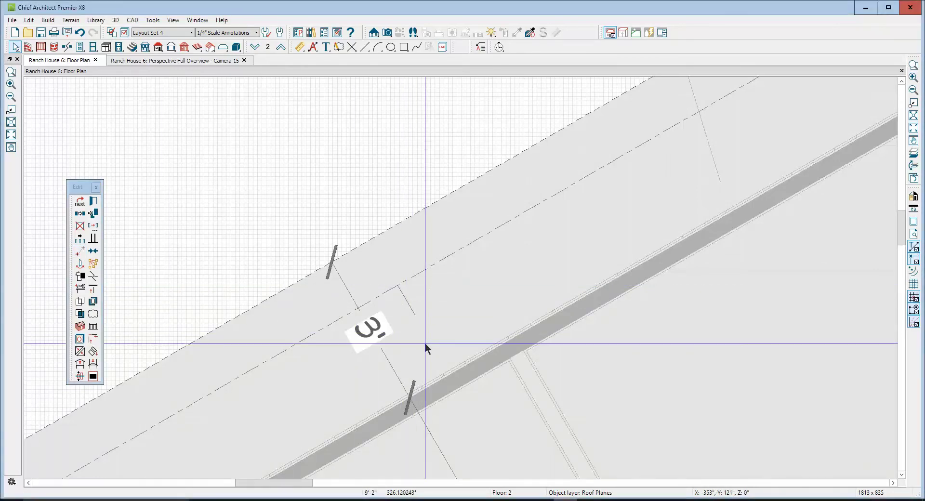
{"action": "left_click", "coordinate": [447, 378]}
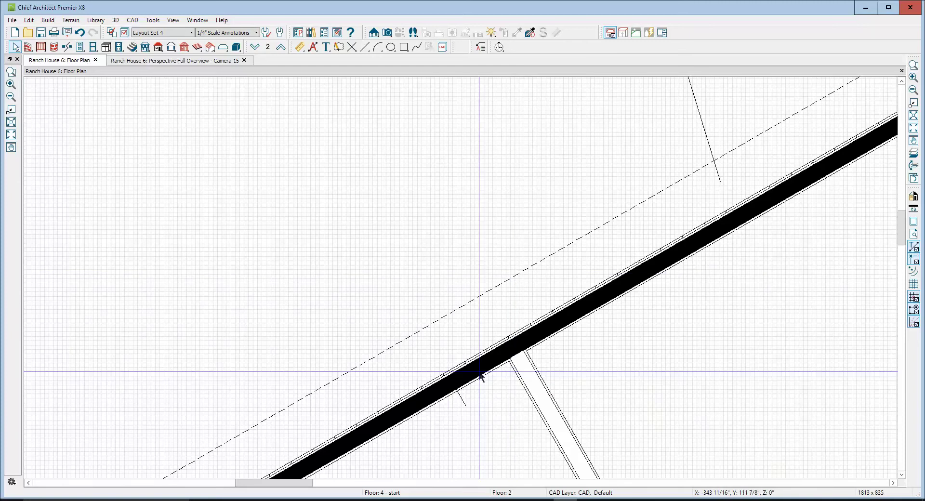
Move the roof plane over the small twin-bed bedroom about 6'-4" straight outward from its exterior wall to expose its baseline.
{"action": "scroll", "coordinate": [421, 347], "scroll_direction": "down", "scroll_amount": 5}
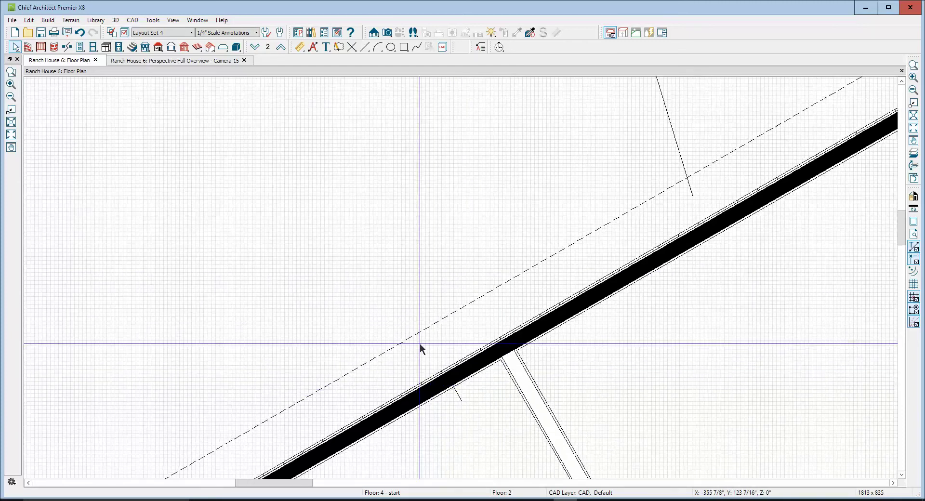
{"action": "scroll", "coordinate": [415, 332], "scroll_direction": "down", "scroll_amount": 2}
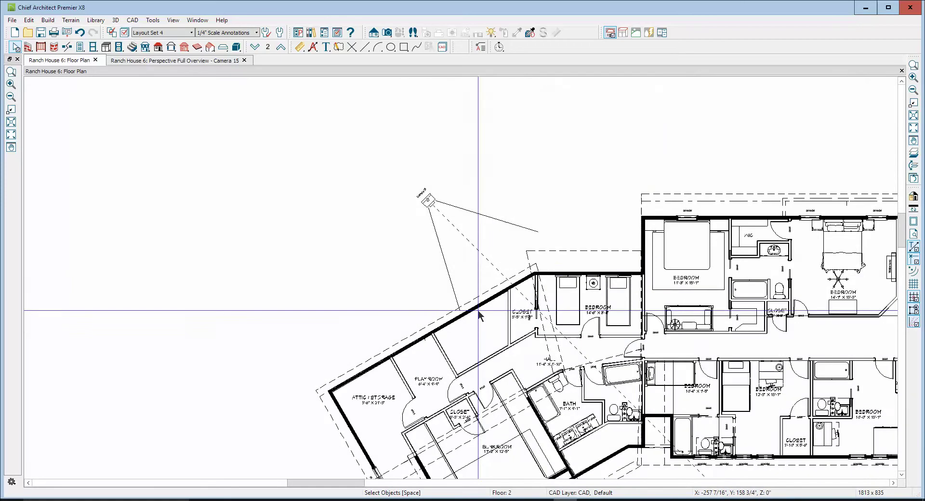
{"action": "scroll", "coordinate": [582, 270], "scroll_direction": "up", "scroll_amount": 4}
{"action": "scroll", "coordinate": [583, 234], "scroll_direction": "down", "scroll_amount": 1}
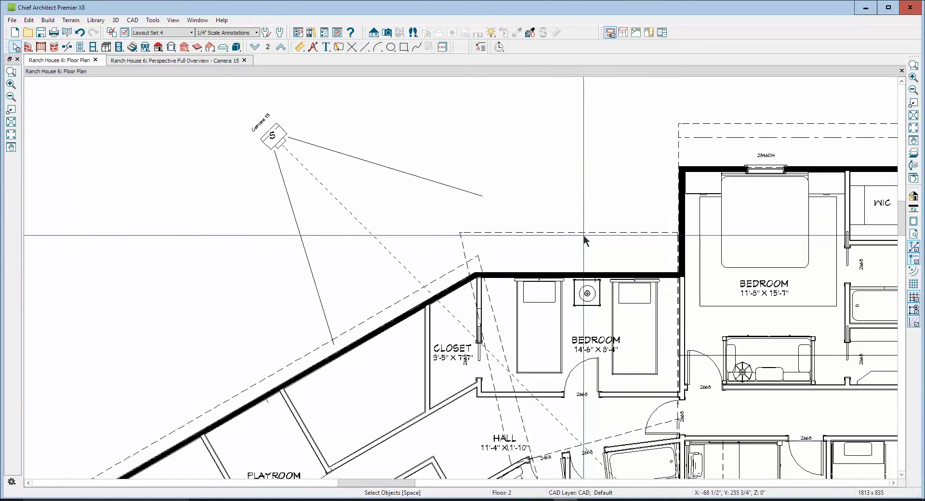
{"action": "left_click", "coordinate": [583, 234]}
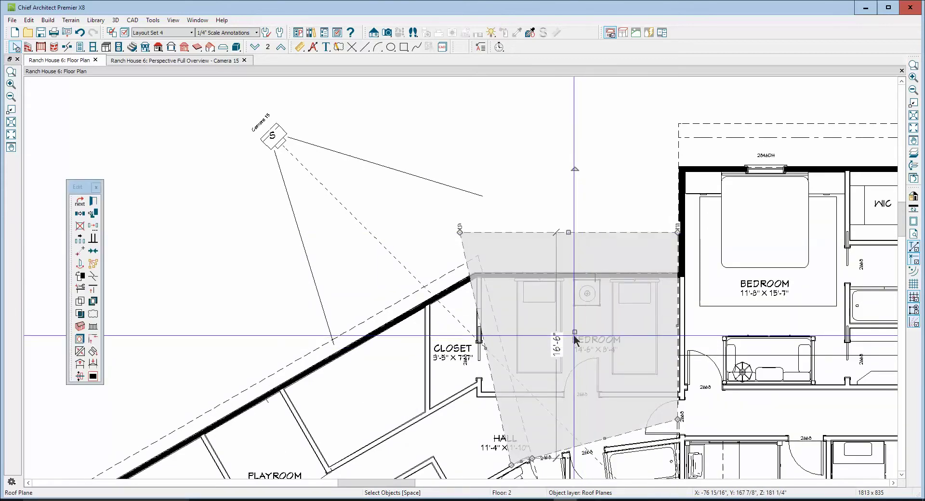
{"action": "left_click_drag", "start_coordinate": [575, 332], "coordinate": [579, 245]}
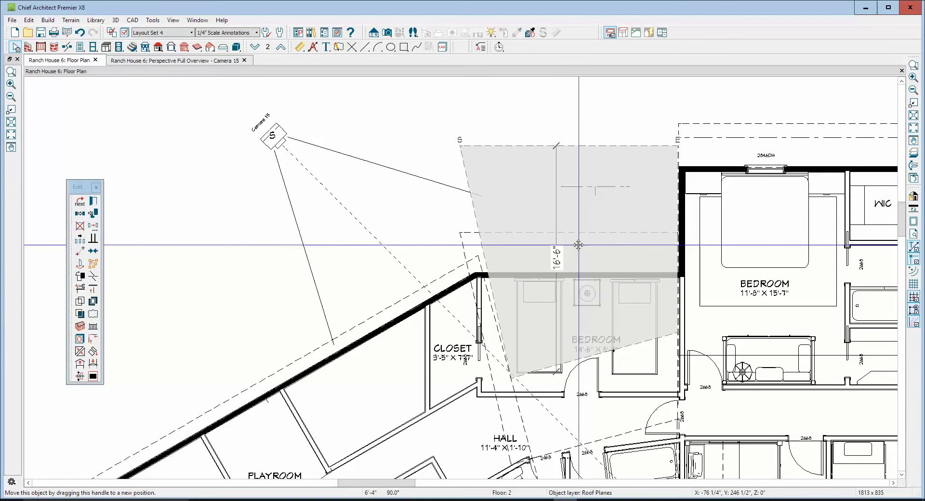
{"action": "key", "text": "Escape"}
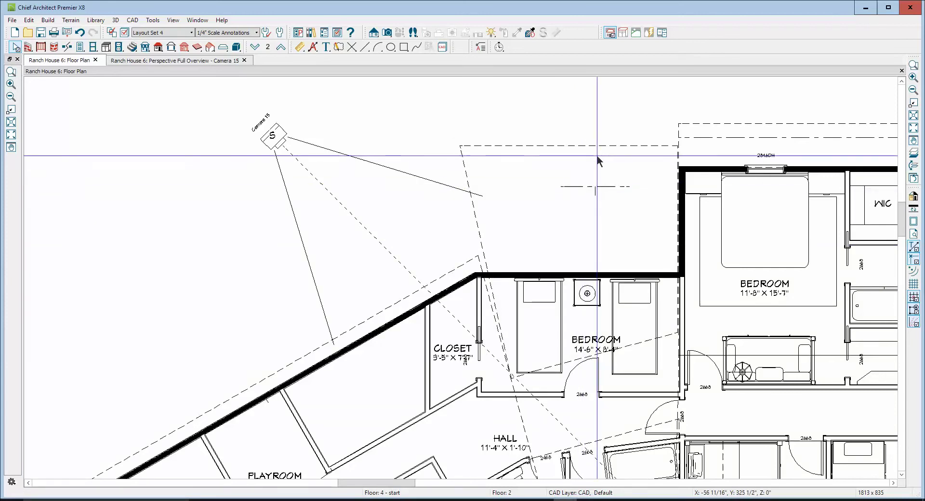
Move the small bedroom's roof plane point to point so its baseline lies on that bedroom's exterior wall.
{"action": "left_click", "coordinate": [598, 179]}
{"action": "scroll", "coordinate": [600, 180], "scroll_direction": "up", "scroll_amount": 3}
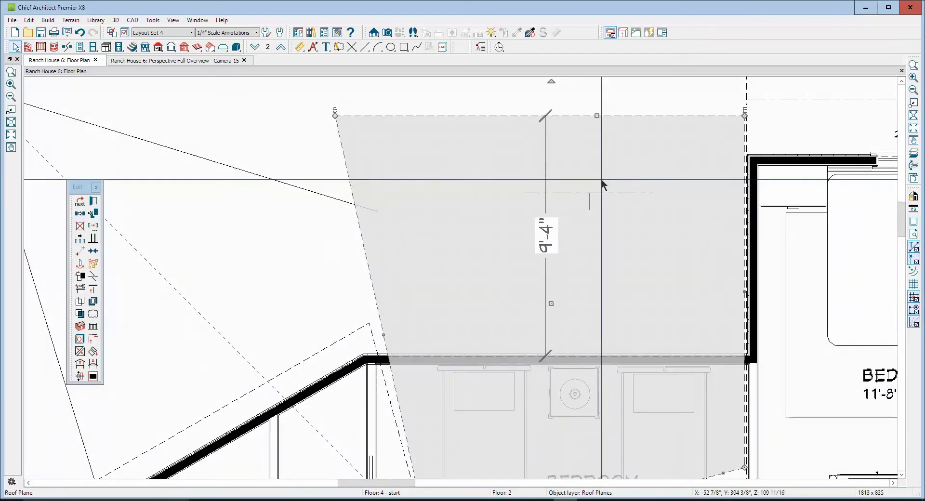
{"action": "scroll", "coordinate": [600, 178], "scroll_direction": "up", "scroll_amount": 1}
{"action": "left_click", "coordinate": [80, 250]}
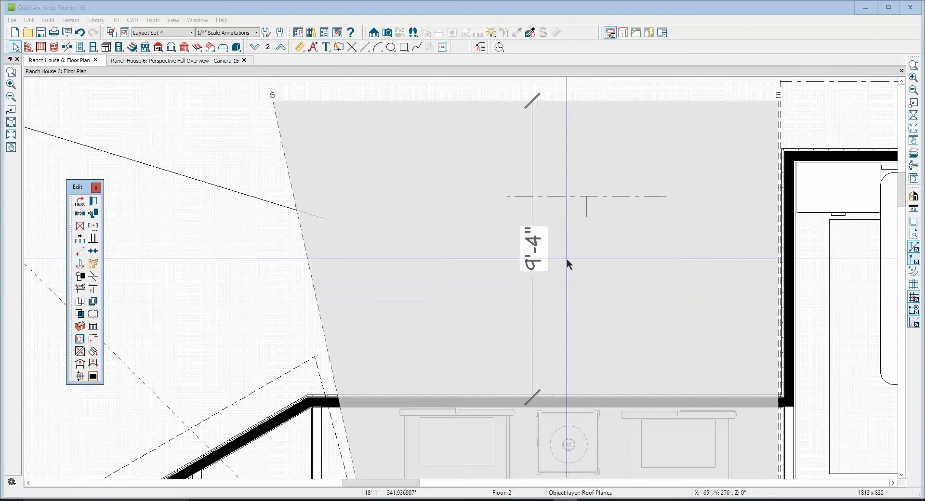
{"action": "left_click", "coordinate": [587, 197]}
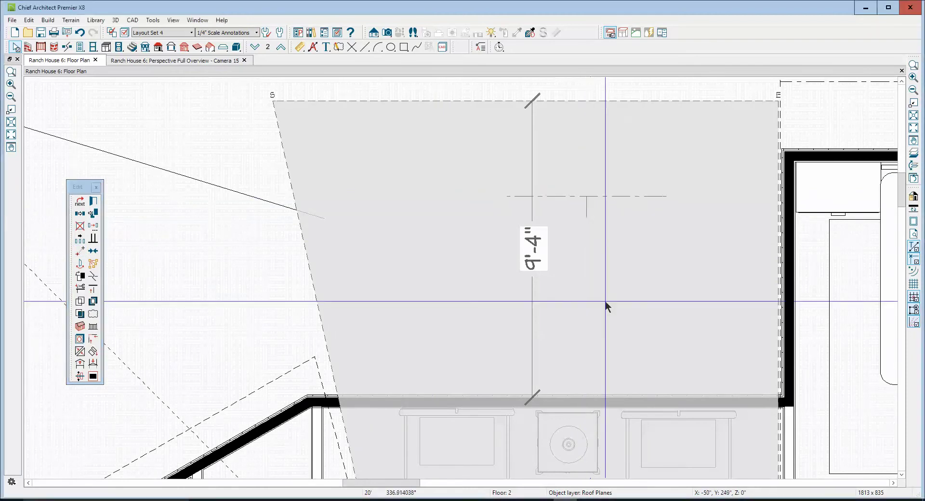
{"action": "left_click", "coordinate": [593, 401]}
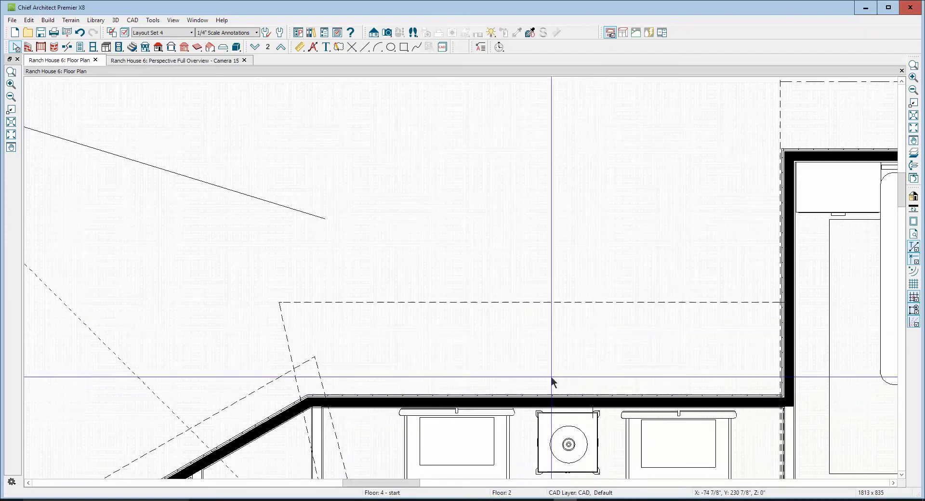
Join the slanted edge of the small bedroom's roof plane to the adjoining edge of the angled wing's roof plane.
{"action": "left_click", "coordinate": [596, 302]}
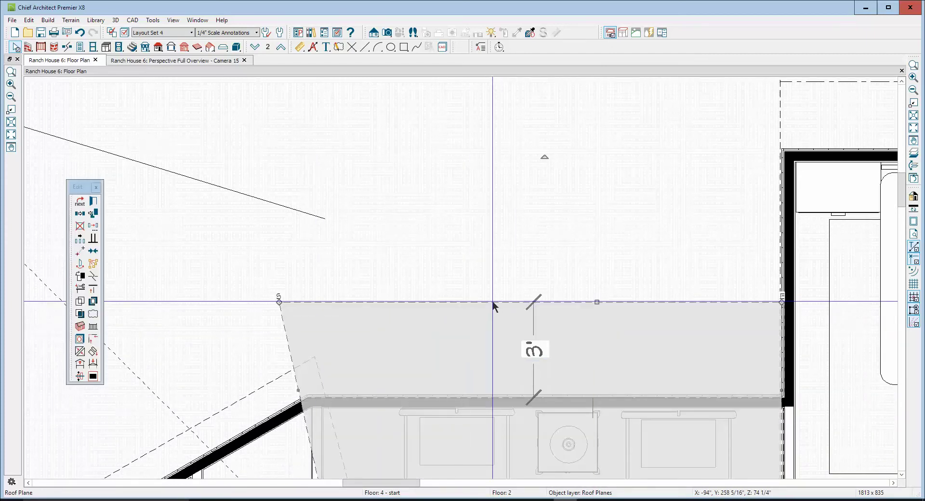
{"action": "right_click", "coordinate": [288, 343]}
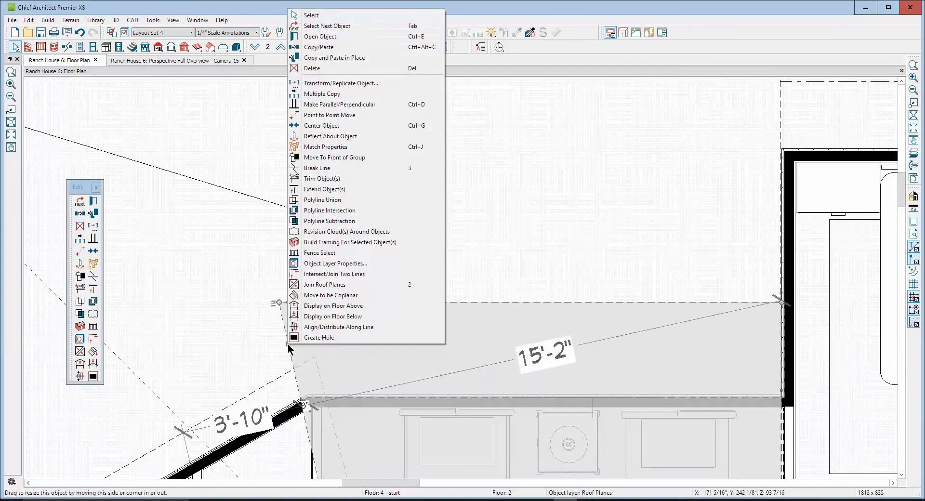
{"action": "left_click", "coordinate": [307, 285]}
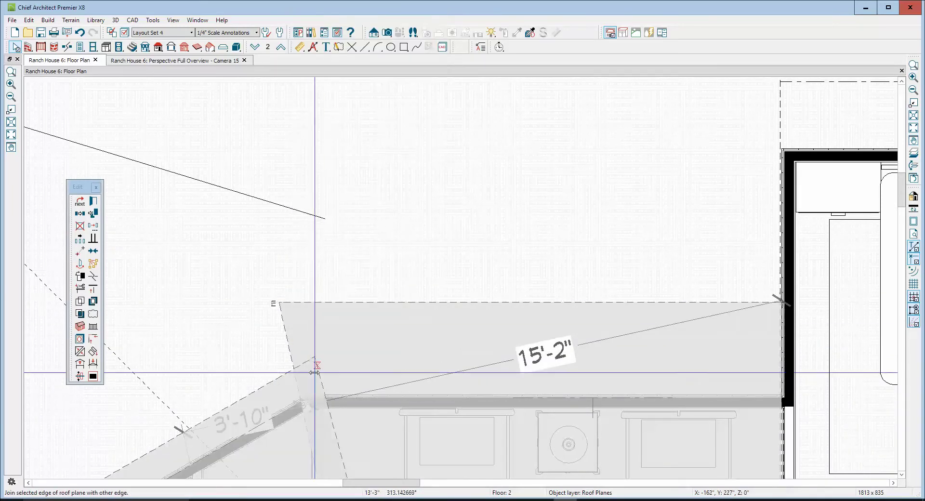
{"action": "left_click", "coordinate": [343, 457]}
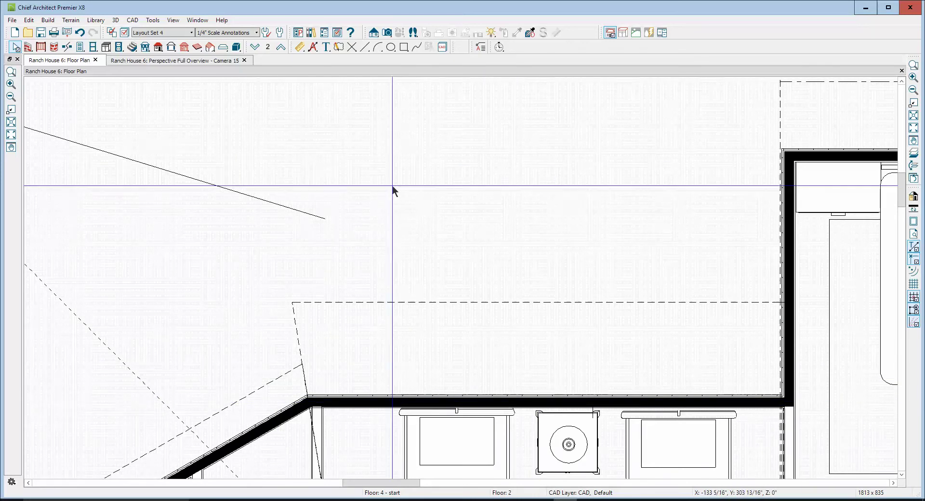
Check the default eave overhang in the Build Roof settings and set the small bedroom roof plane's overhang to 12".
{"action": "scroll", "coordinate": [285, 118], "scroll_direction": "up", "scroll_amount": 1}
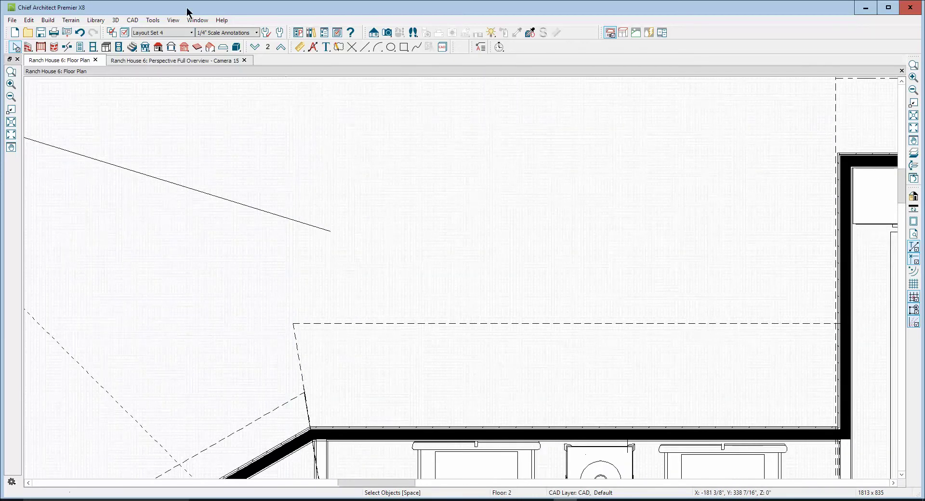
{"action": "double_click", "coordinate": [159, 46]}
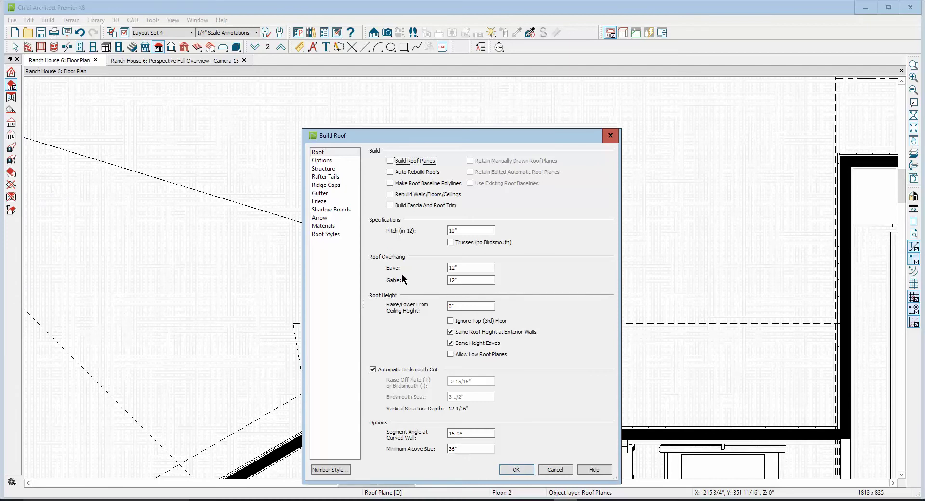
{"action": "left_click", "coordinate": [555, 471]}
{"action": "left_click", "coordinate": [557, 323]}
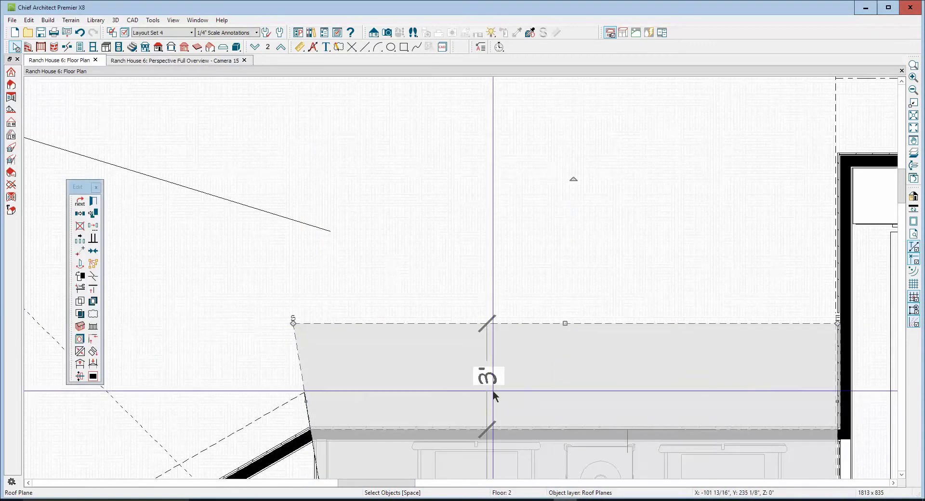
{"action": "key", "text": "Tab"}
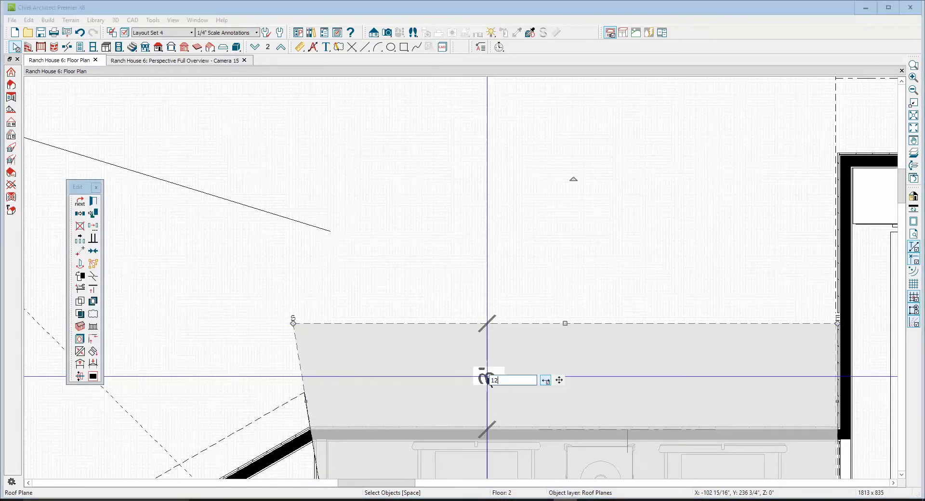
{"action": "key", "text": "Return"}
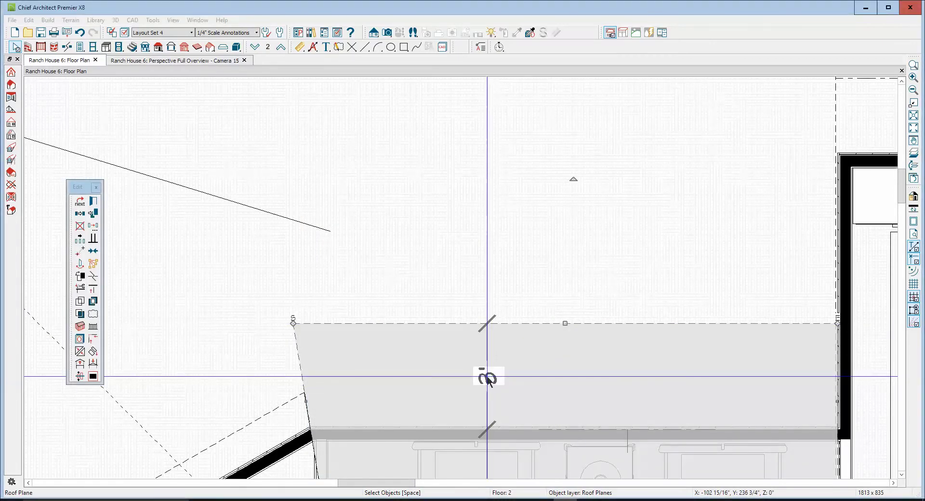
Move the angled wing roof plane's eave edge to meet the eave corner of the small bedroom's roof plane.
{"action": "left_click_drag", "start_coordinate": [487, 379], "coordinate": [271, 412]}
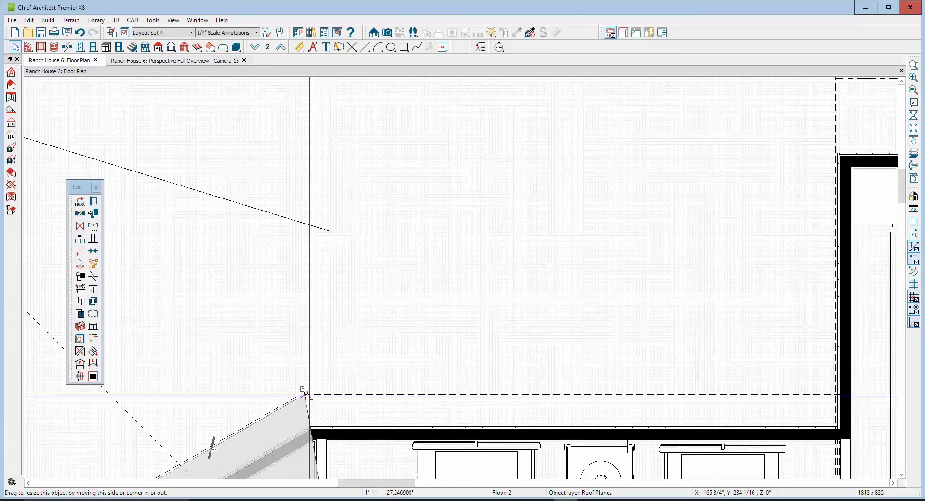
{"action": "key", "text": "Escape"}
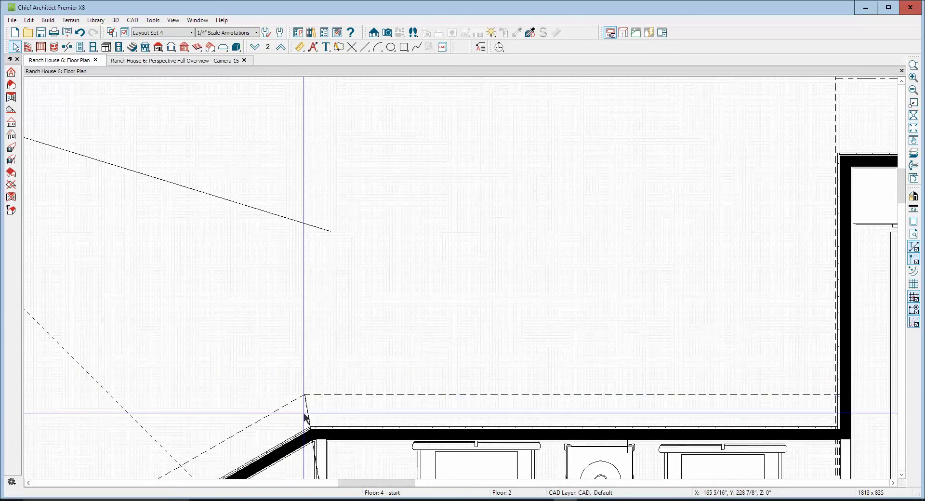
Move the bunkroom-side roof plane point to point so its baseline lies on the angled wing's exterior wall.
{"action": "scroll", "coordinate": [424, 284], "scroll_direction": "down", "scroll_amount": 3}
{"action": "scroll", "coordinate": [434, 246], "scroll_direction": "down", "scroll_amount": 5}
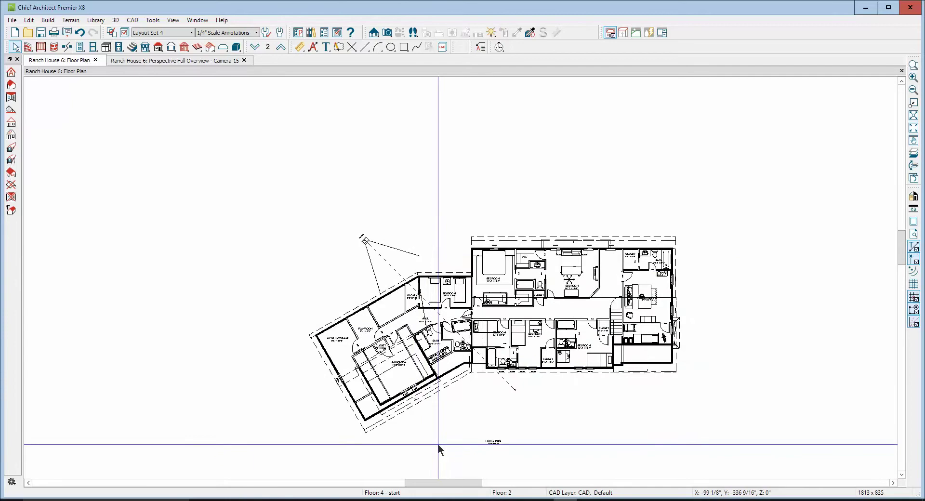
{"action": "scroll", "coordinate": [432, 420], "scroll_direction": "up", "scroll_amount": 5}
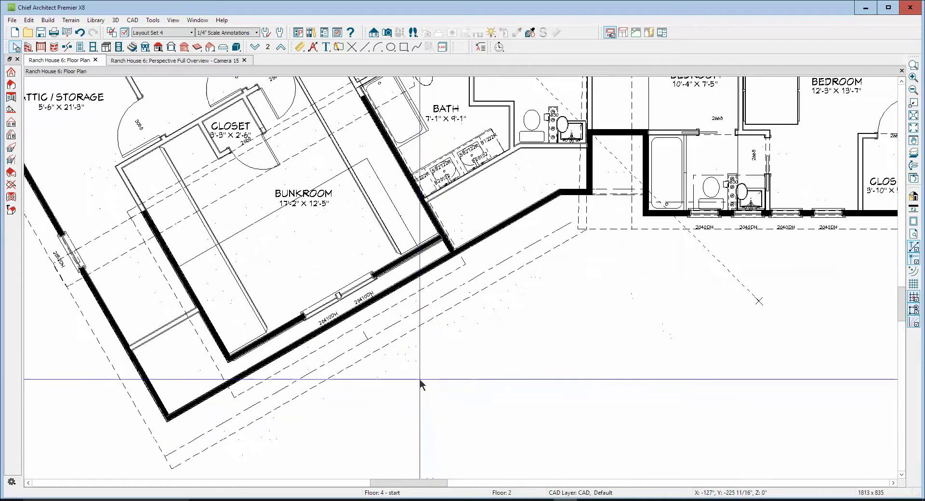
{"action": "left_click", "coordinate": [415, 337]}
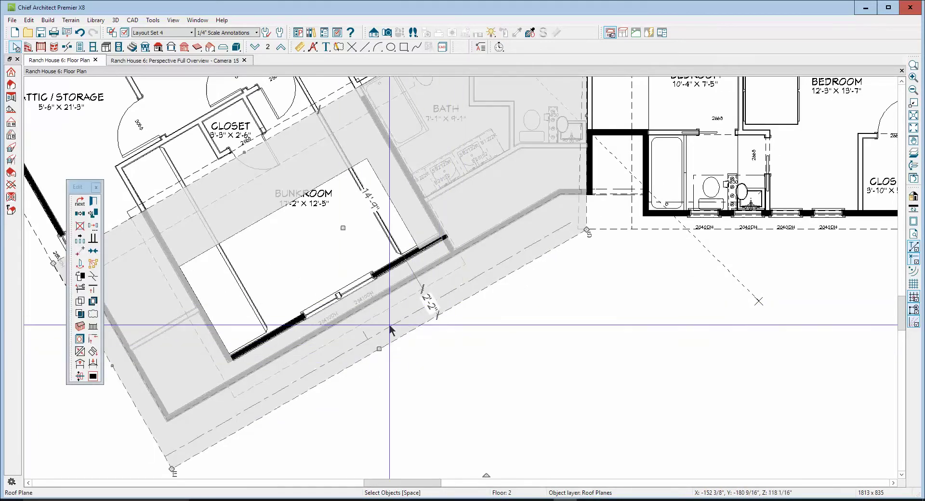
{"action": "scroll", "coordinate": [388, 325], "scroll_direction": "up", "scroll_amount": 3}
{"action": "scroll", "coordinate": [386, 326], "scroll_direction": "up", "scroll_amount": 2}
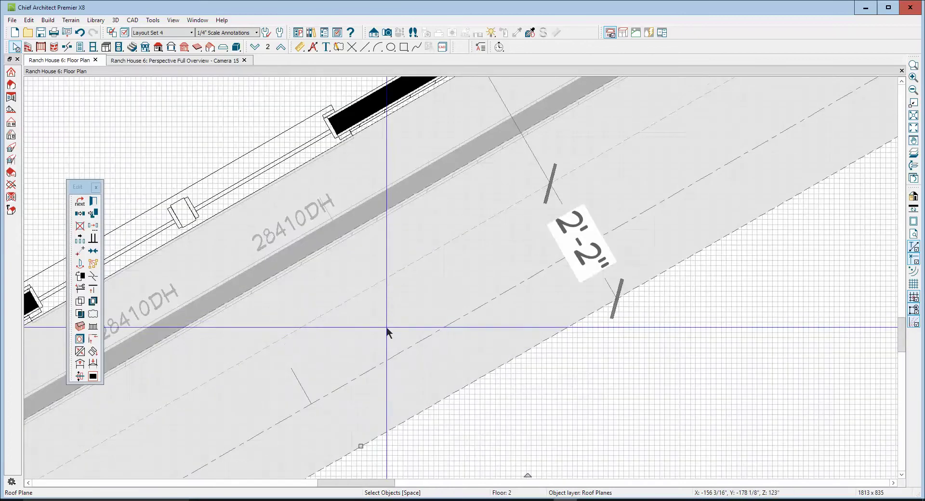
{"action": "left_click", "coordinate": [78, 248]}
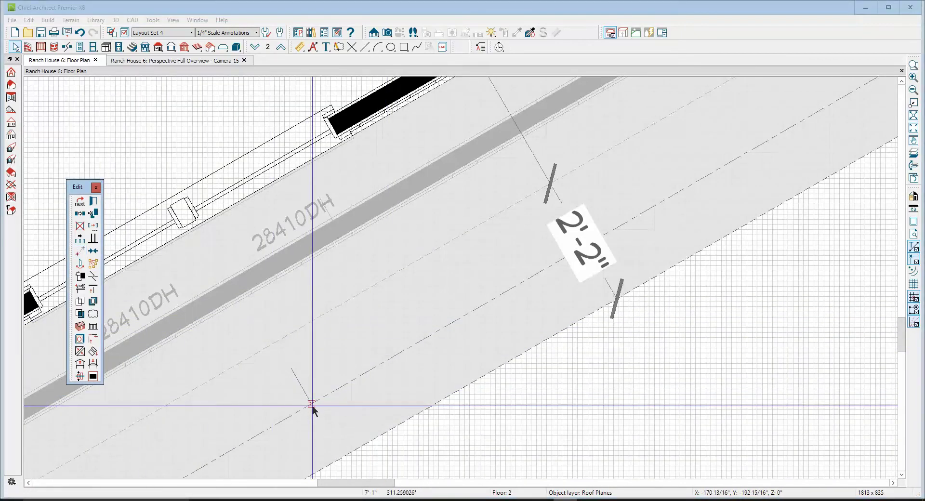
{"action": "left_click", "coordinate": [311, 406]}
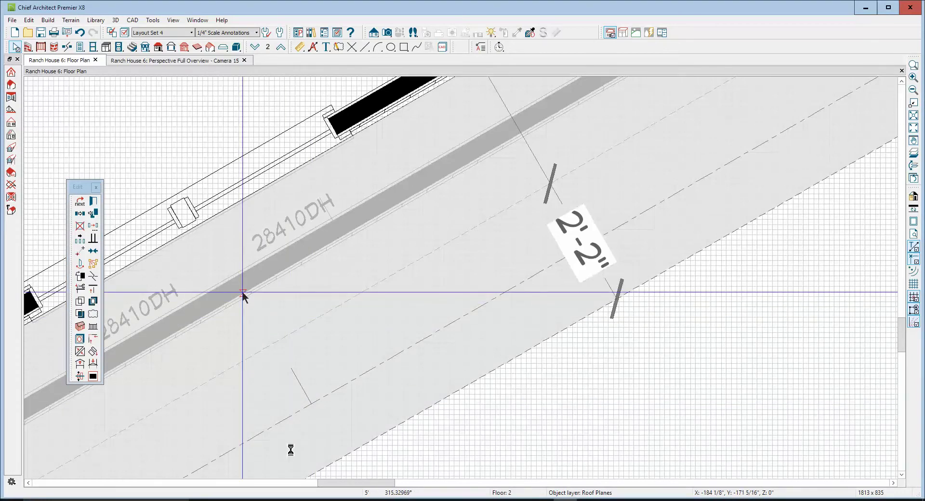
{"action": "left_click", "coordinate": [243, 294]}
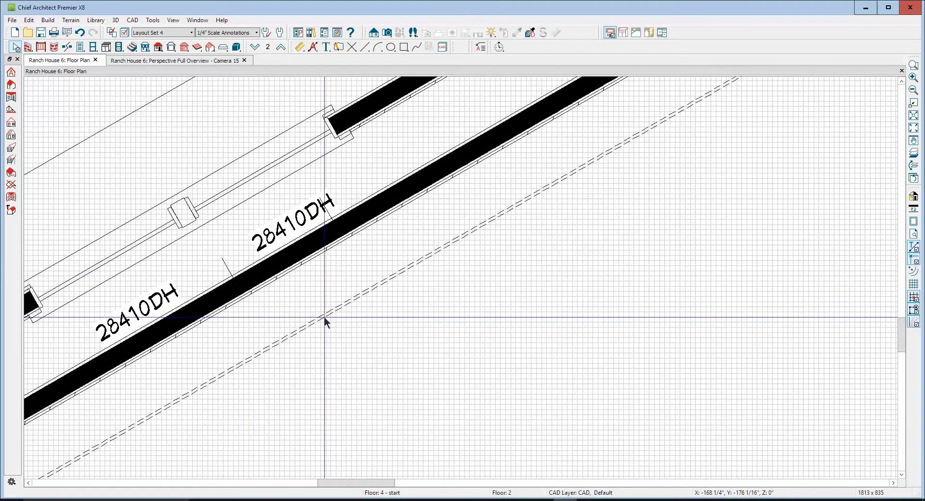
{"action": "left_click", "coordinate": [324, 317]}
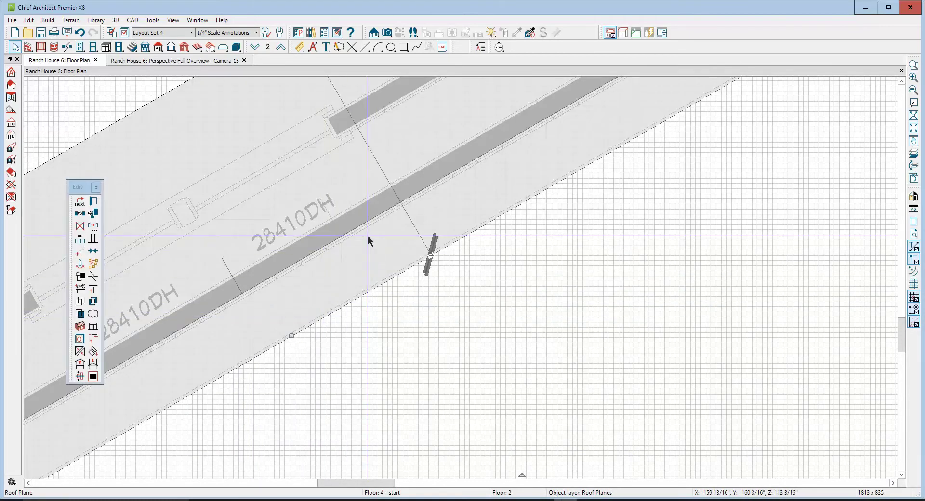
{"action": "key", "text": "Escape"}
Check the baseline height in the specification of the roof plane over the playroom and attic storage.
{"action": "scroll", "coordinate": [297, 291], "scroll_direction": "down", "scroll_amount": 6}
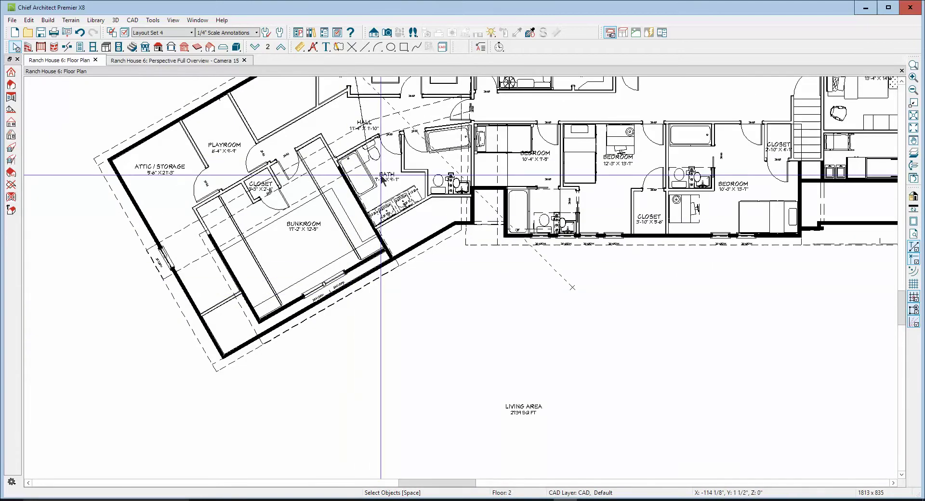
{"action": "left_click", "coordinate": [128, 207]}
{"action": "left_click", "coordinate": [95, 202]}
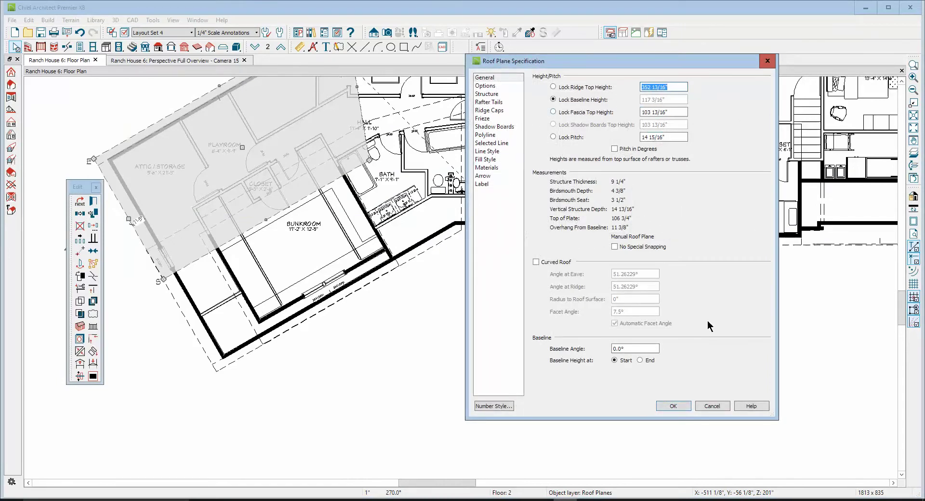
{"action": "left_click", "coordinate": [718, 407]}
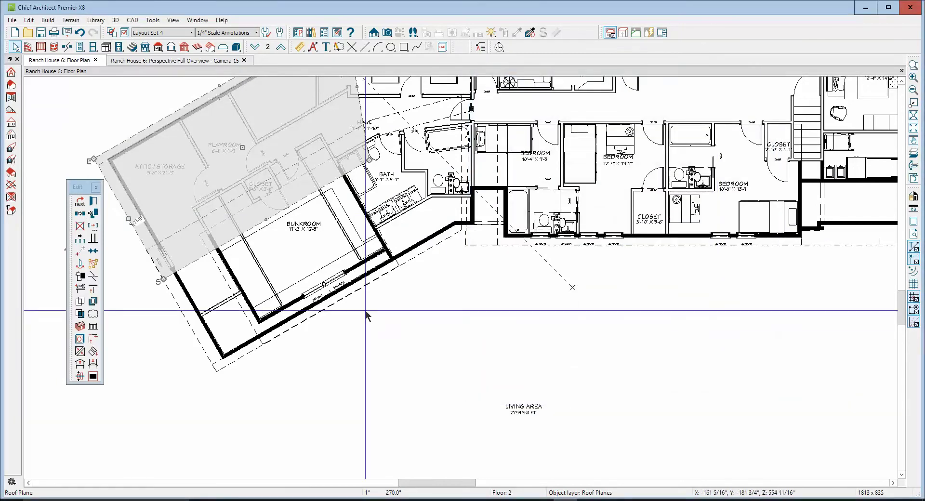
Lock the pitch of the bunkroom-side roof plane and set its baseline height to 117 3/16".
{"action": "left_click_drag", "start_coordinate": [253, 355], "coordinate": [254, 351]}
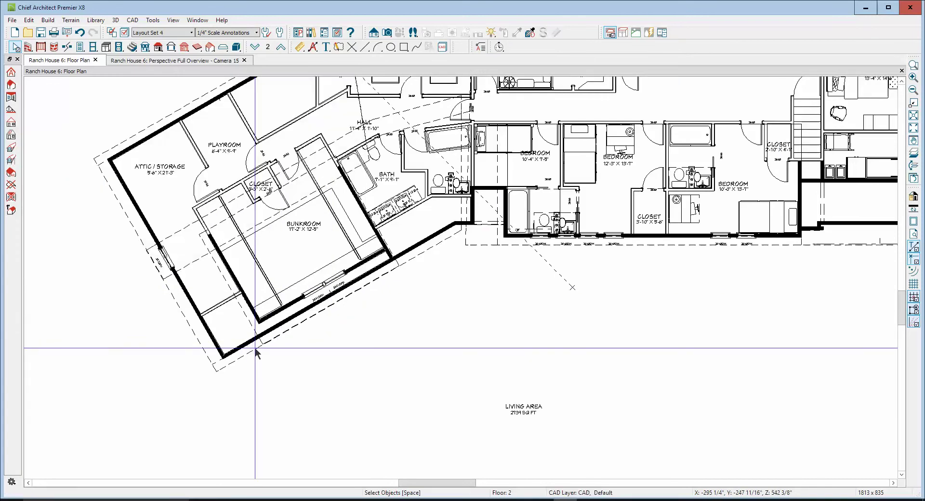
{"action": "right_click", "coordinate": [255, 348]}
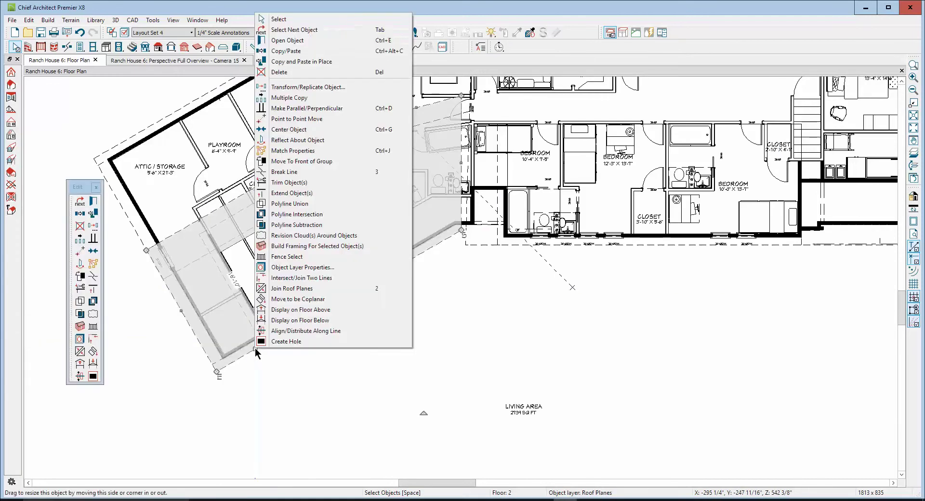
{"action": "left_click", "coordinate": [304, 41]}
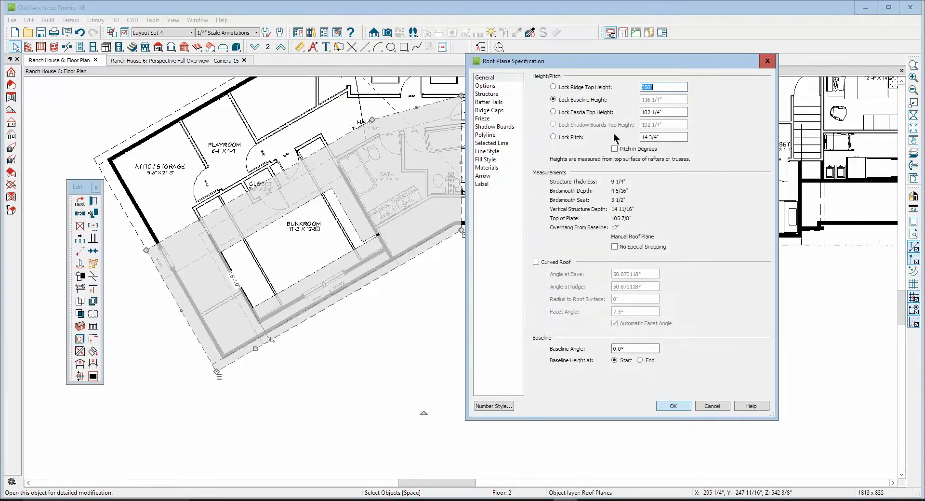
{"action": "left_click", "coordinate": [553, 137]}
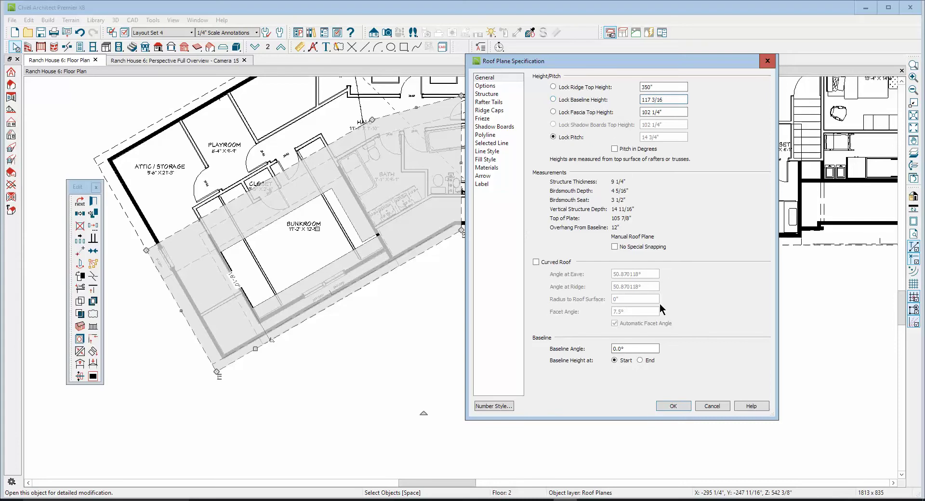
{"action": "left_click", "coordinate": [682, 406]}
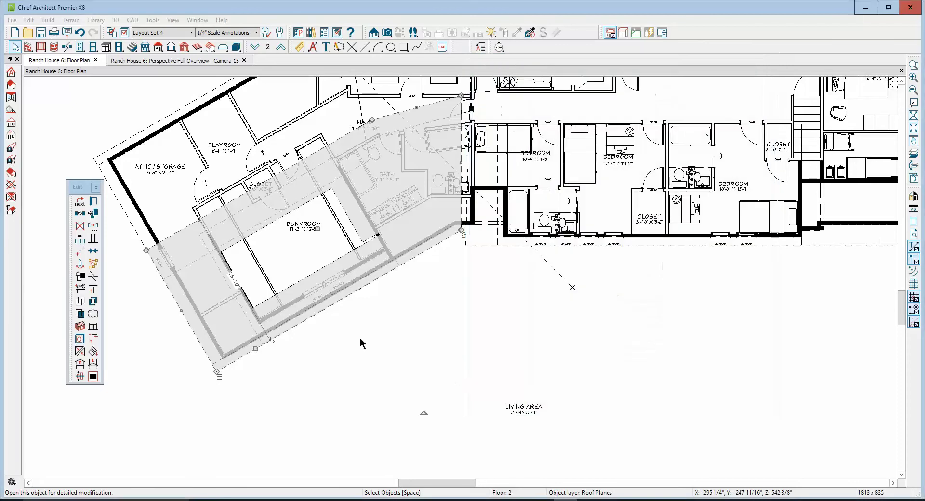
Join the ridge edge of the bunkroom-side roof plane to the ridge edge of the playroom-side roof plane.
{"action": "right_click", "coordinate": [186, 230]}
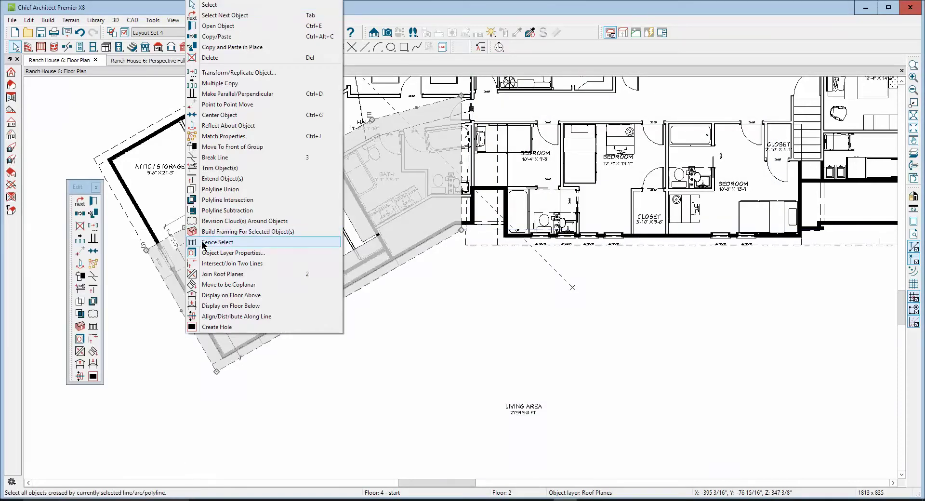
{"action": "left_click", "coordinate": [222, 274]}
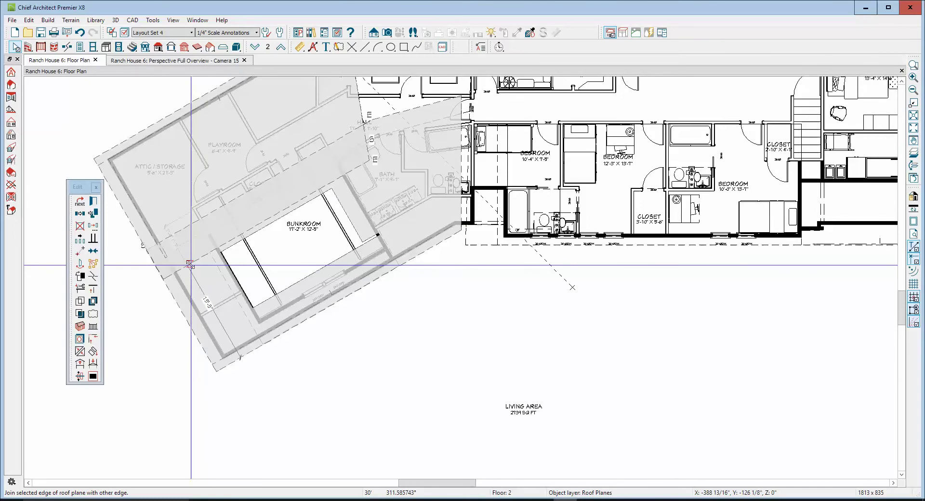
{"action": "left_click", "coordinate": [191, 264]}
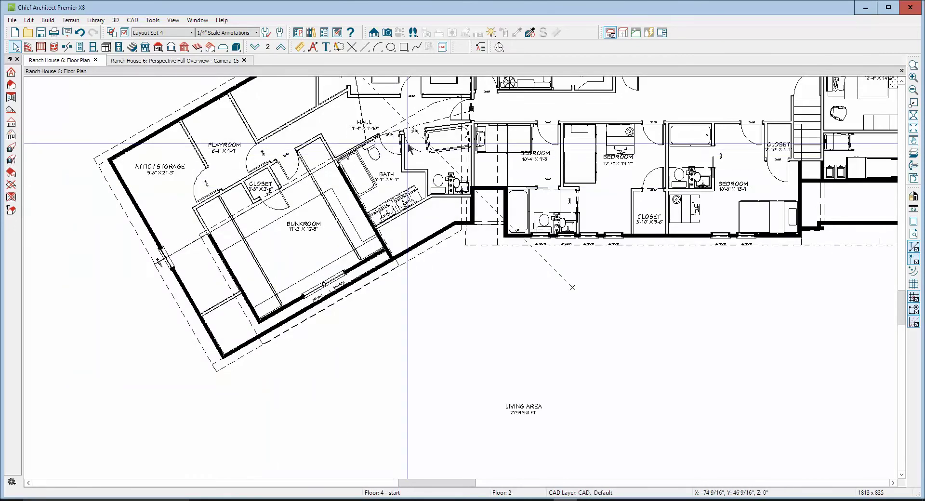
Break the upper edge of the bunkroom-side roof plane and place the break where the angled wing and small bedroom planes meet.
{"action": "left_click", "coordinate": [901, 83]}
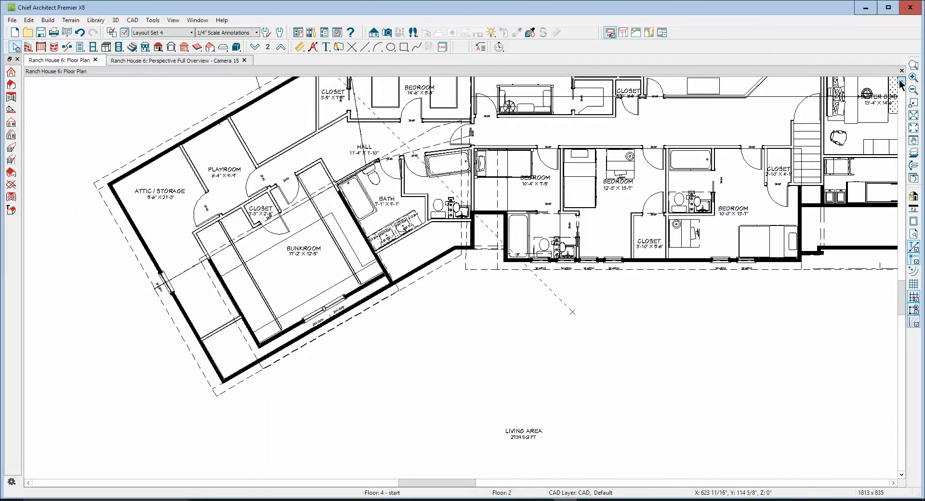
{"action": "left_click", "coordinate": [900, 83]}
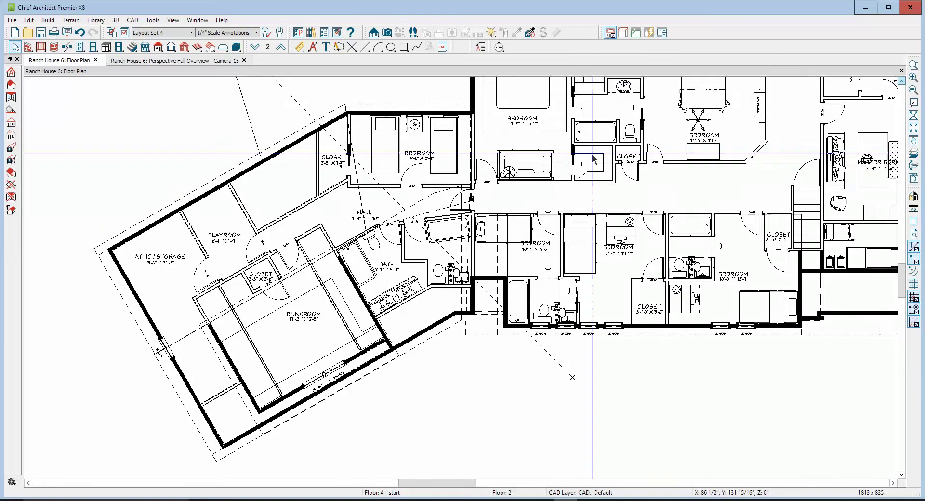
{"action": "scroll", "coordinate": [397, 212], "scroll_direction": "up", "scroll_amount": 3}
{"action": "left_click", "coordinate": [433, 206]}
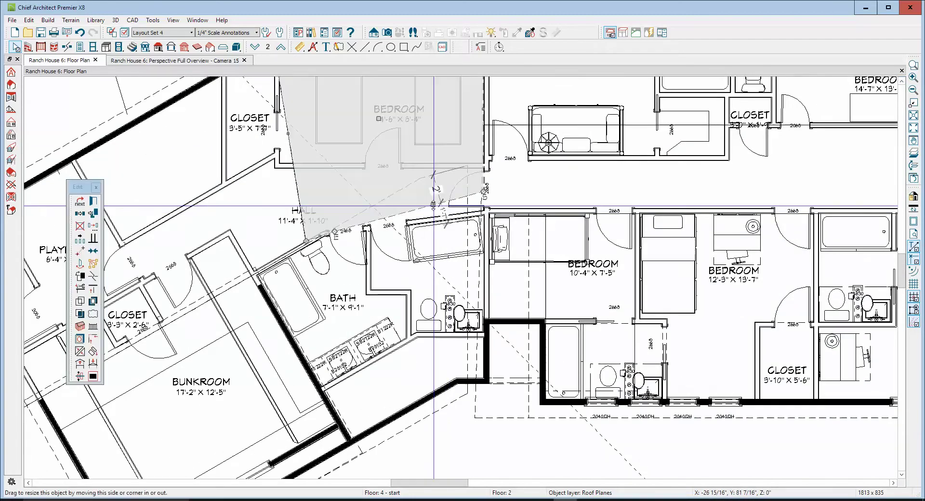
{"action": "left_click_drag", "start_coordinate": [434, 205], "coordinate": [404, 197]}
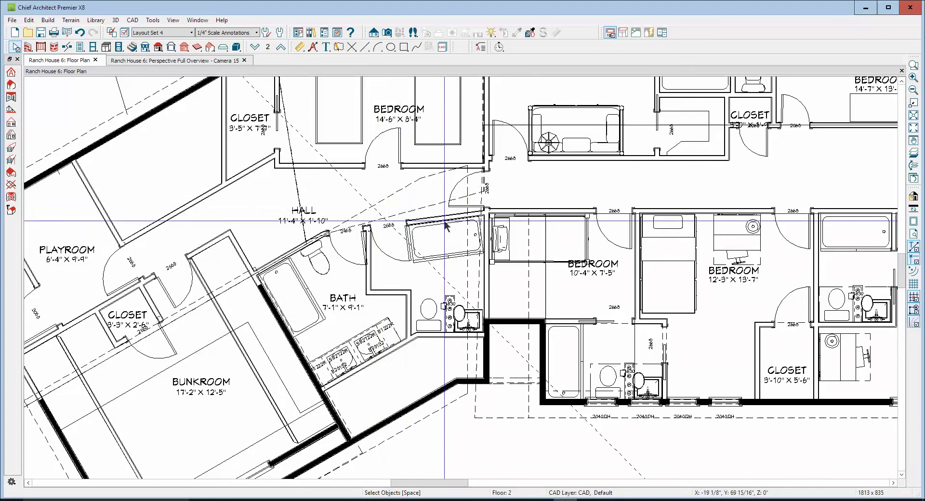
{"action": "left_click", "coordinate": [402, 189]}
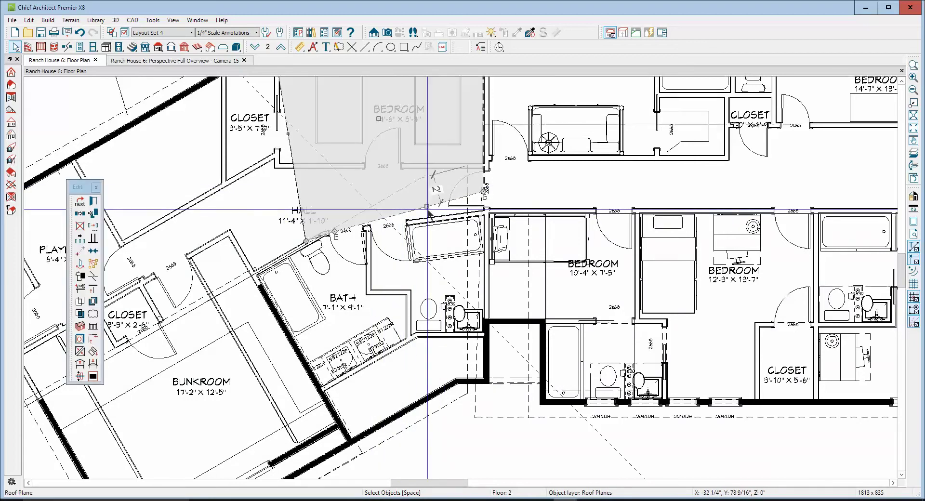
{"action": "left_click", "coordinate": [403, 189]}
{"action": "left_click_drag", "start_coordinate": [404, 189], "coordinate": [307, 248]}
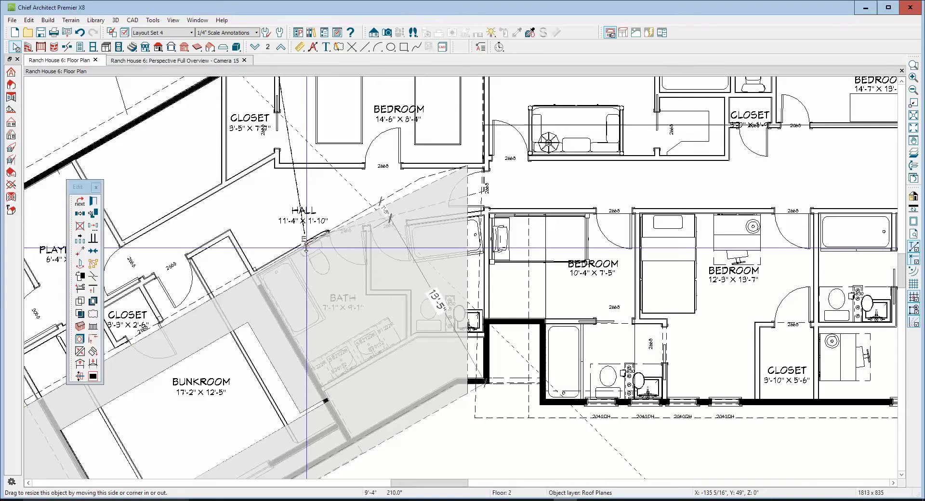
{"action": "left_click_drag", "start_coordinate": [307, 248], "coordinate": [306, 245]}
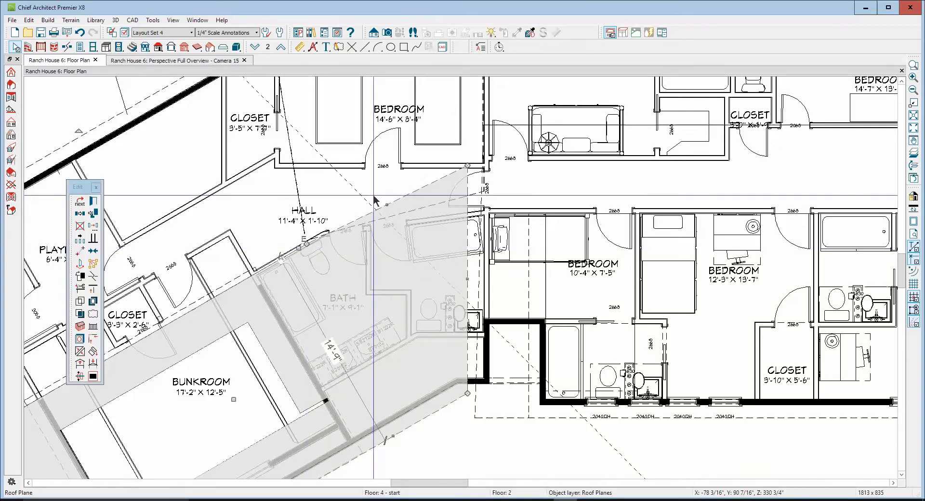
Join the bunkroom-side roof plane's edge segment over the hall to the adjoining edge of the small bedroom's roof plane.
{"action": "right_click", "coordinate": [410, 205]}
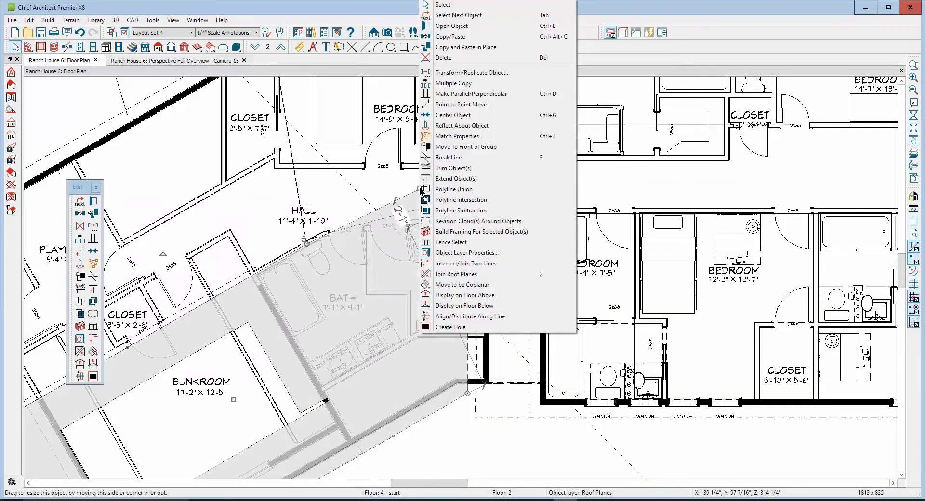
{"action": "left_click", "coordinate": [446, 274]}
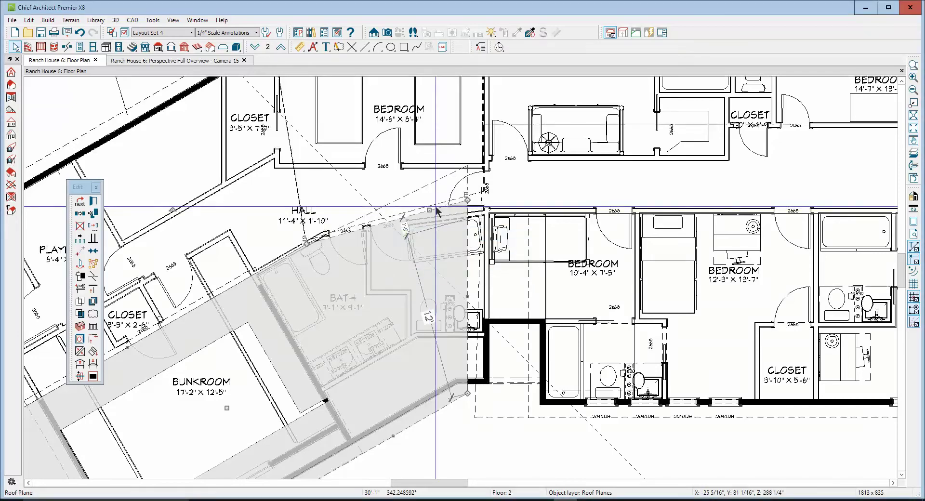
{"action": "key", "text": "Escape"}
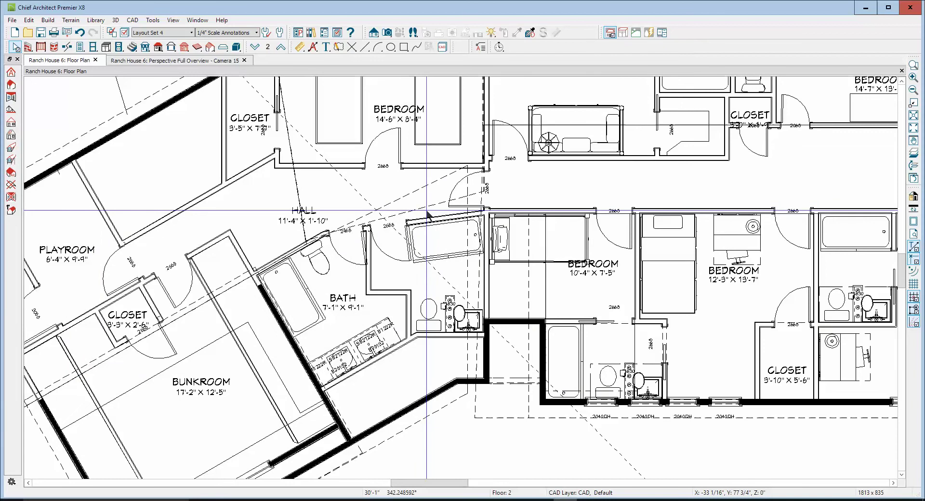
Examine the overlapping roof plane edges above the hall and bath by selecting them one after another.
{"action": "left_click", "coordinate": [413, 191]}
{"action": "key", "text": "Escape"}
{"action": "left_click", "coordinate": [414, 193]}
{"action": "key", "text": "Escape"}
{"action": "left_click", "coordinate": [414, 195]}
{"action": "key", "text": "Escape"}
{"action": "left_click", "coordinate": [436, 212]}
{"action": "key", "text": "Escape"}
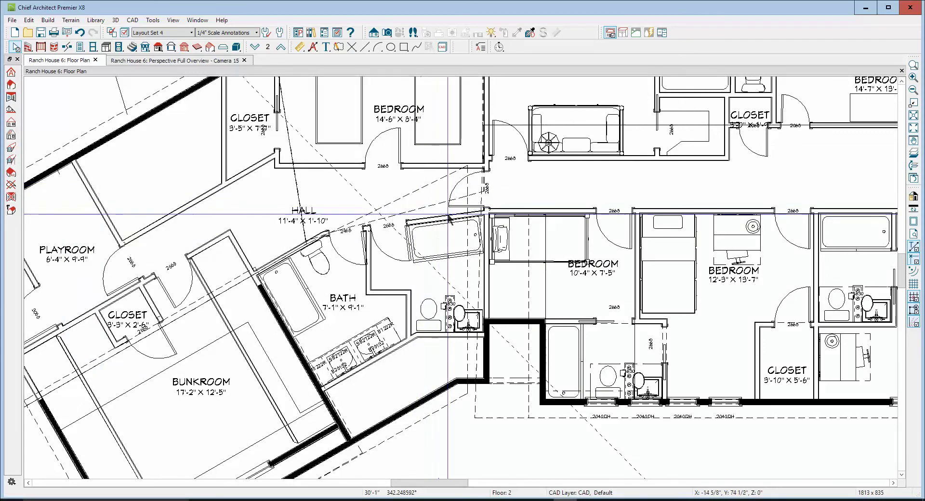
Check the extents of the bunkroom-side roof plane and the small bedroom's roof plane where they meet above the hall.
{"action": "left_click", "coordinate": [467, 286]}
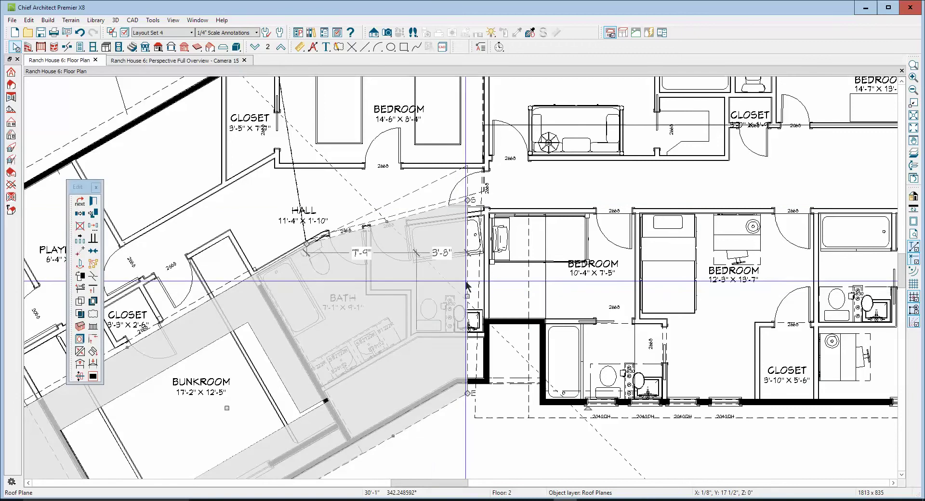
{"action": "left_click", "coordinate": [436, 195]}
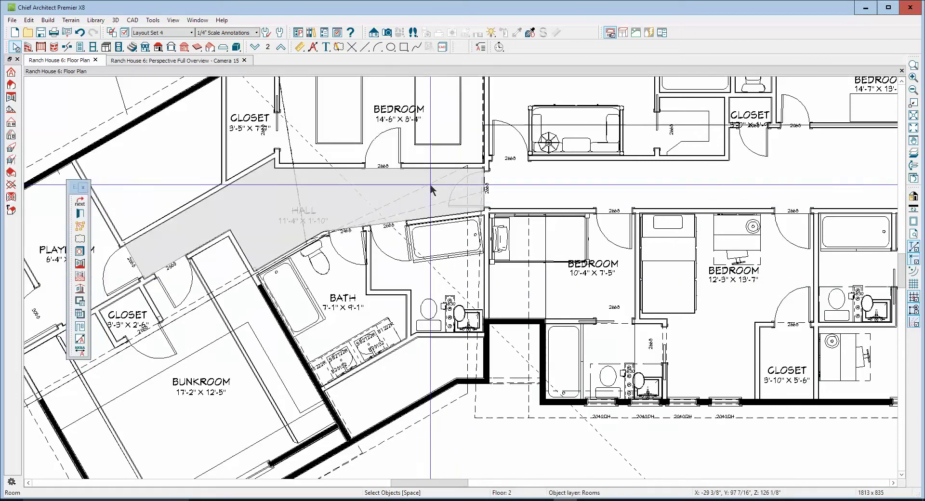
{"action": "left_click", "coordinate": [465, 276]}
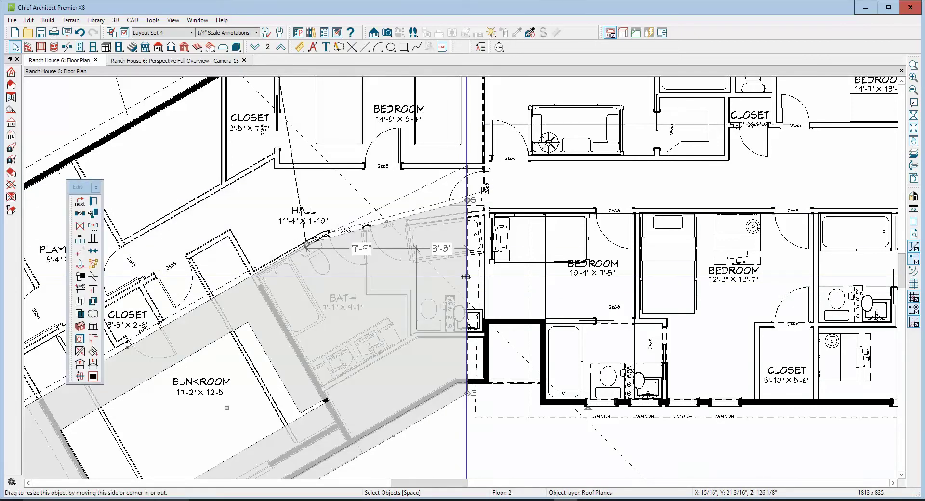
{"action": "key", "text": "Escape"}
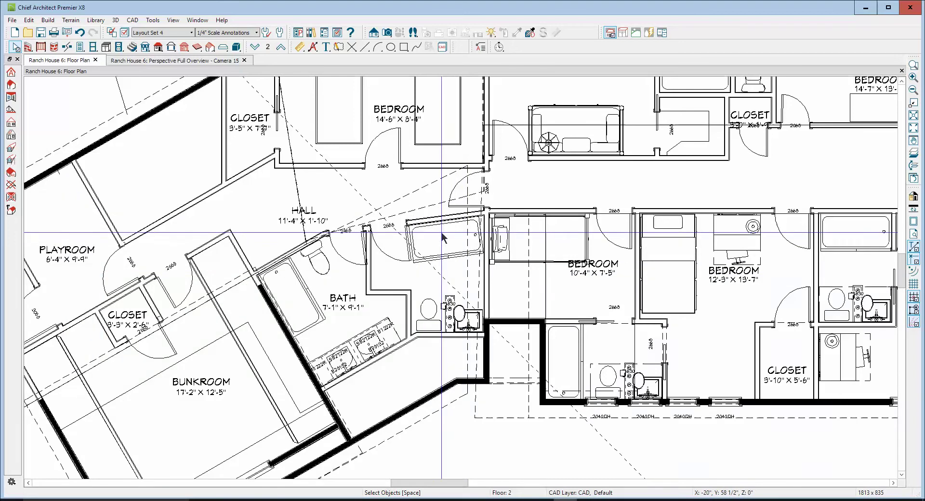
{"action": "left_click", "coordinate": [470, 367]}
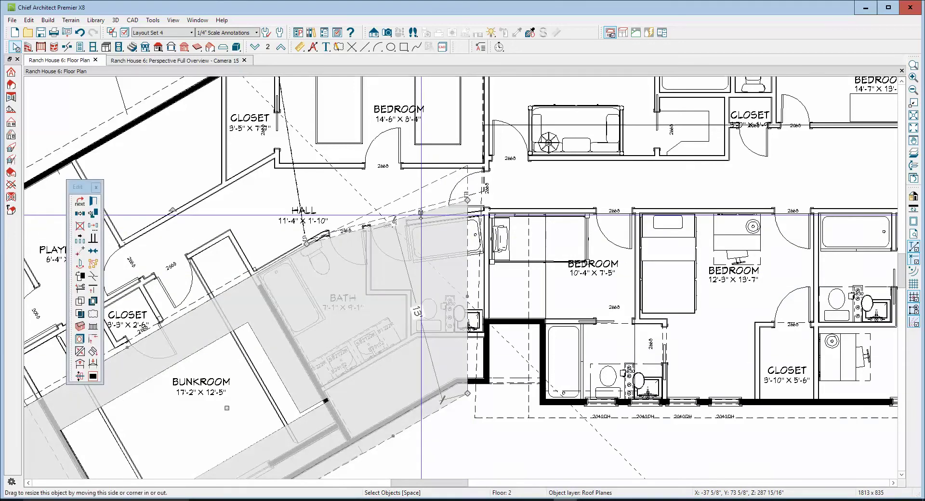
{"action": "key", "text": "Escape"}
{"action": "left_click", "coordinate": [416, 192]}
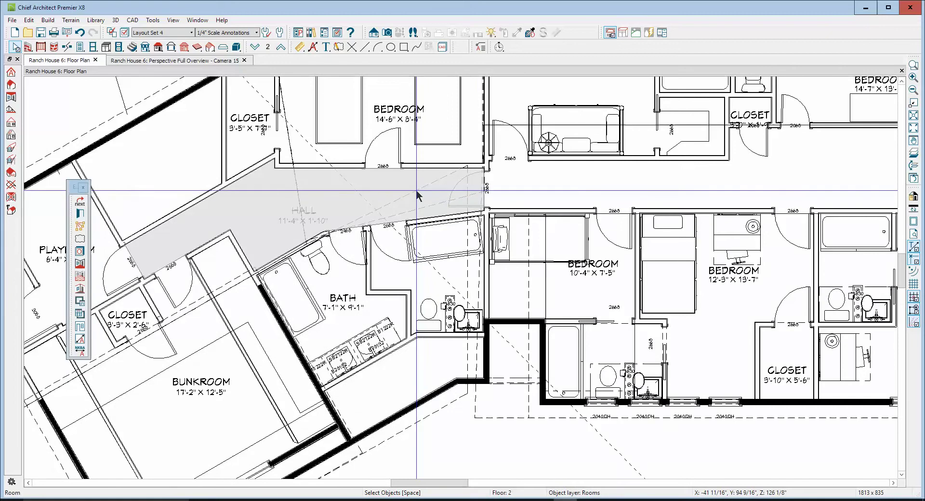
{"action": "left_click", "coordinate": [438, 202]}
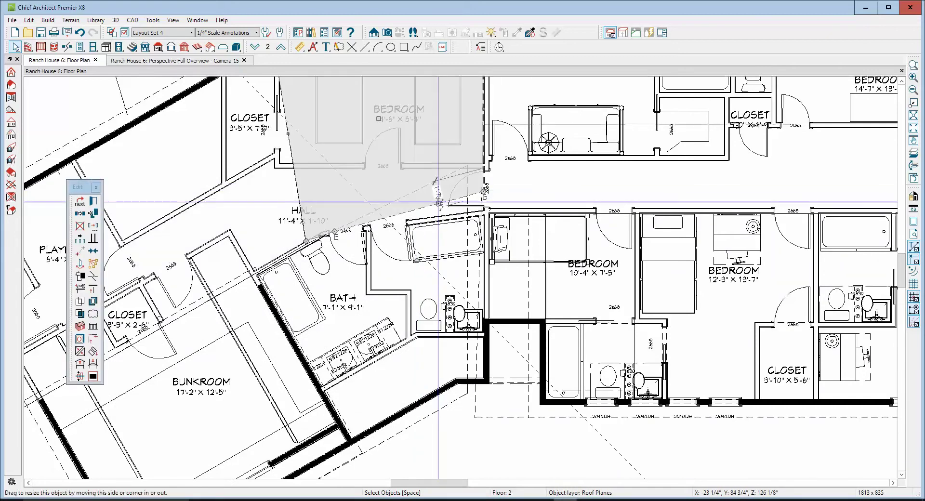
Join the bunkroom-side roof plane's upper edge above the bath to the lower edge of the small bedroom's roof plane.
{"action": "left_click_drag", "start_coordinate": [453, 404], "coordinate": [362, 231]}
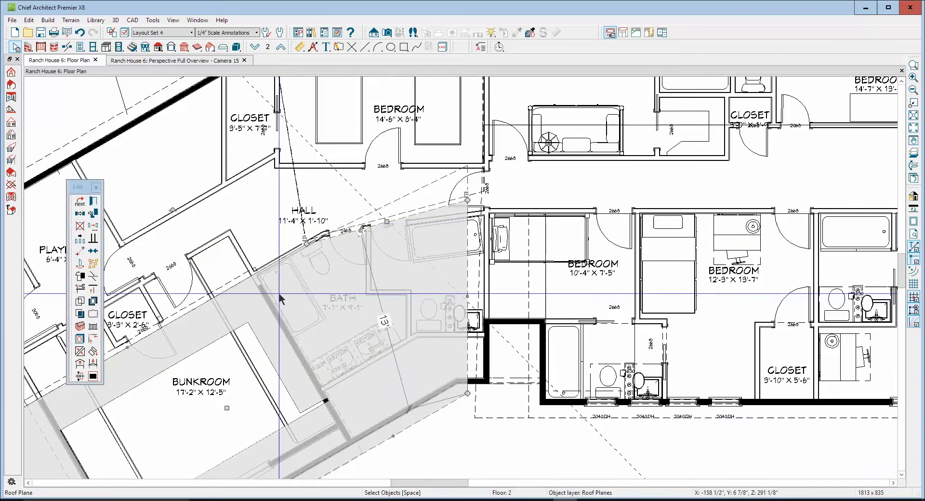
{"action": "left_click", "coordinate": [80, 352]}
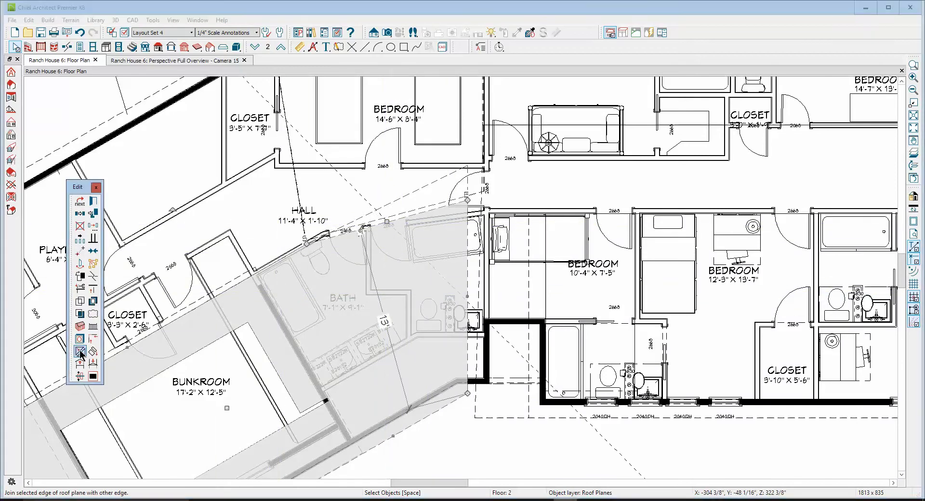
{"action": "left_click", "coordinate": [309, 242]}
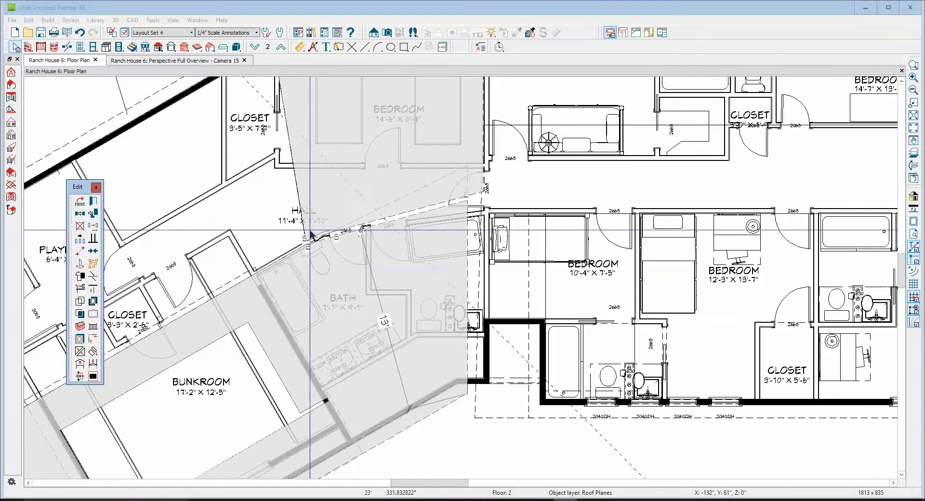
{"action": "left_click", "coordinate": [393, 222]}
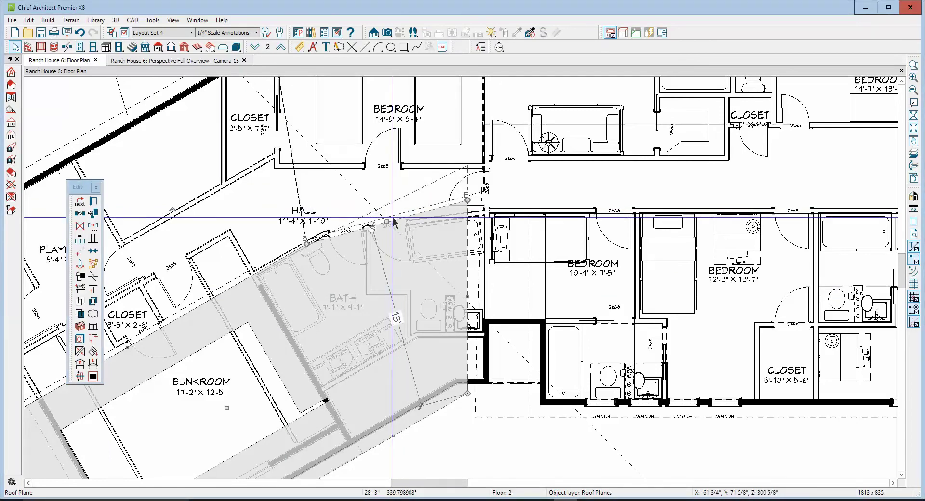
{"action": "key", "text": "Escape"}
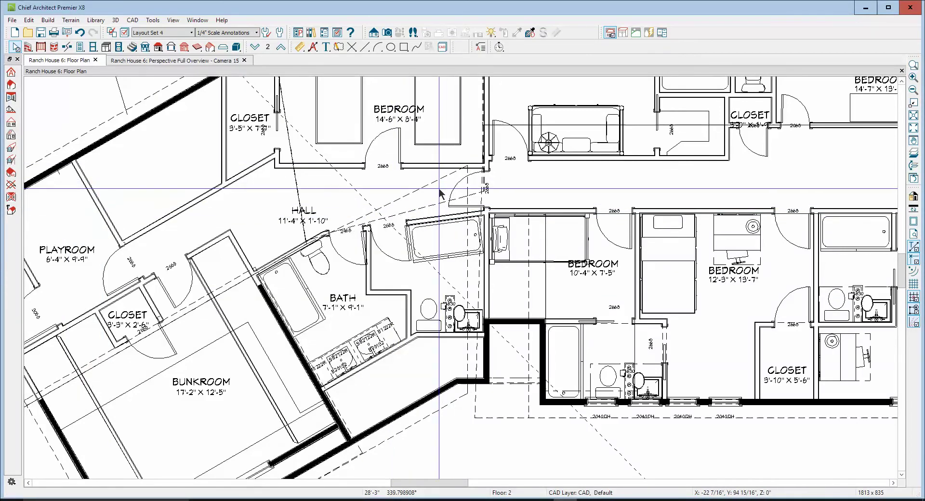
Examine the joined roof planes in the perspective overview, at the rear wing and at the front junction with the main house.
{"action": "left_click", "coordinate": [175, 60]}
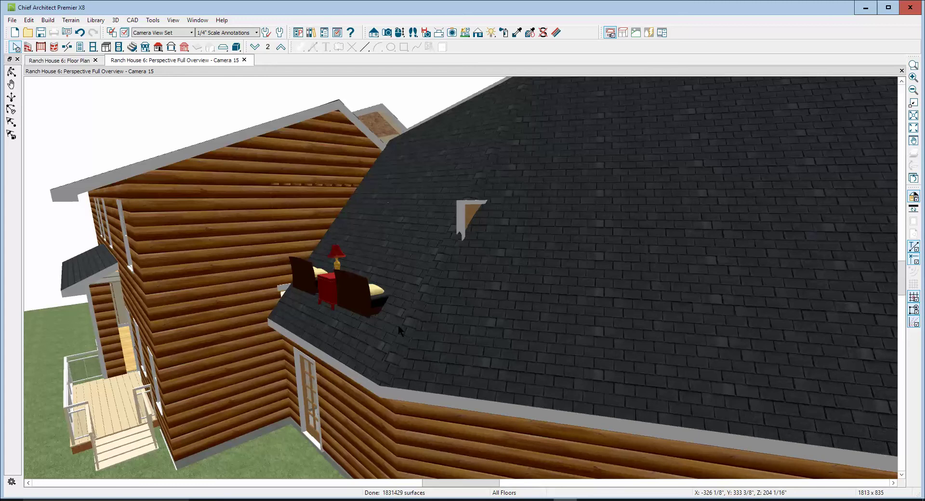
{"action": "left_click", "coordinate": [463, 210]}
{"action": "left_click", "coordinate": [332, 282]}
{"action": "left_click", "coordinate": [366, 262]}
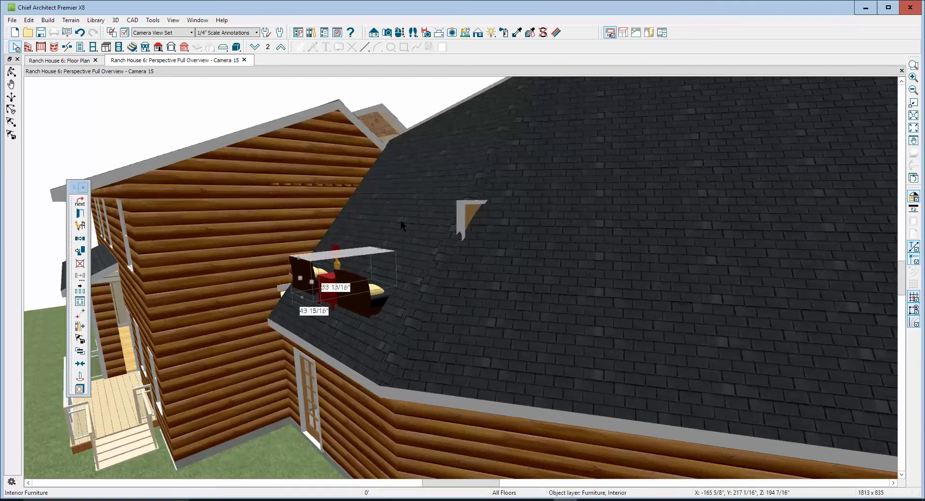
{"action": "key", "text": "Escape"}
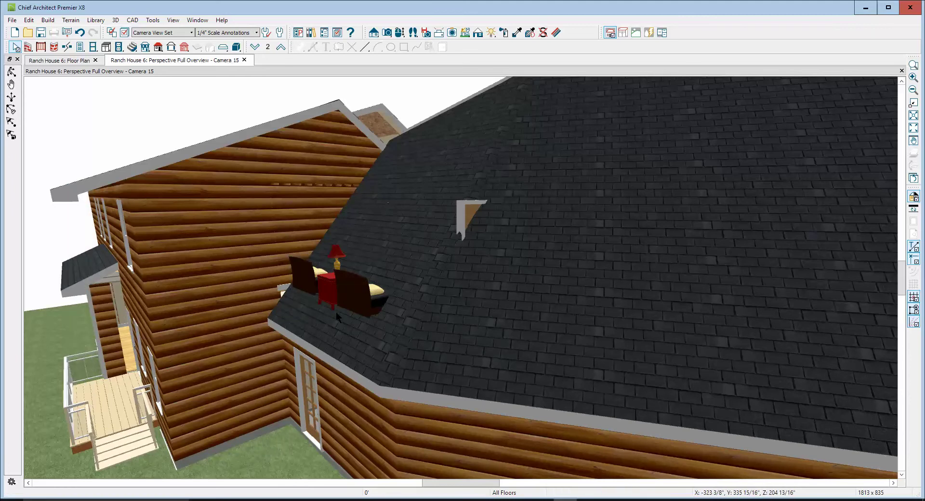
{"action": "scroll", "coordinate": [370, 314], "scroll_direction": "down", "scroll_amount": 5}
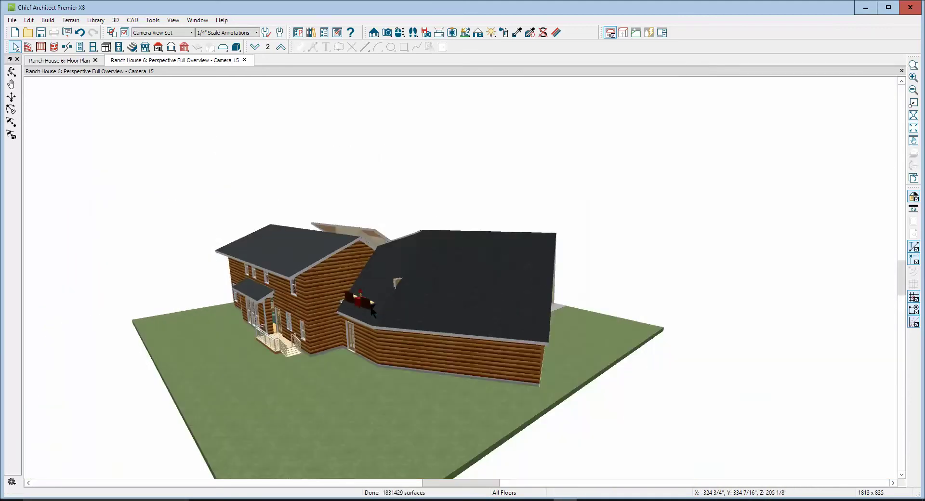
{"action": "left_click", "coordinate": [12, 71]}
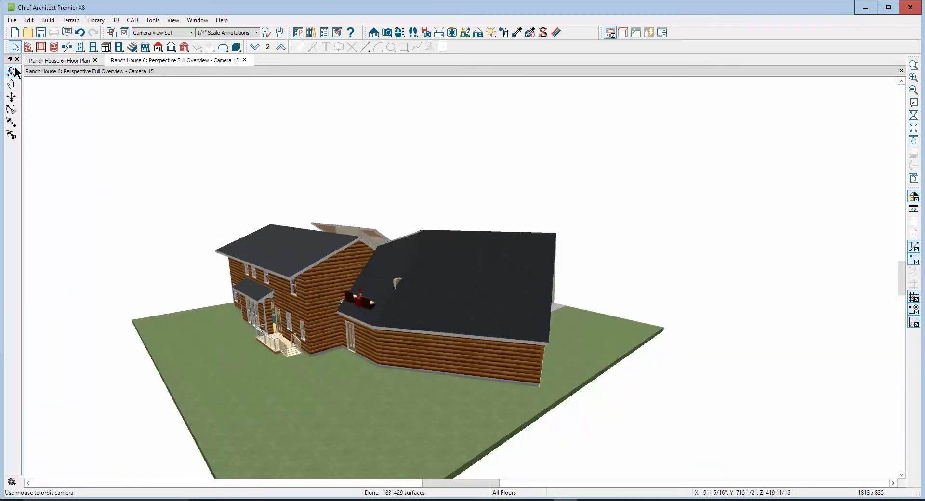
{"action": "left_click_drag", "start_coordinate": [332, 246], "coordinate": [302, 240]}
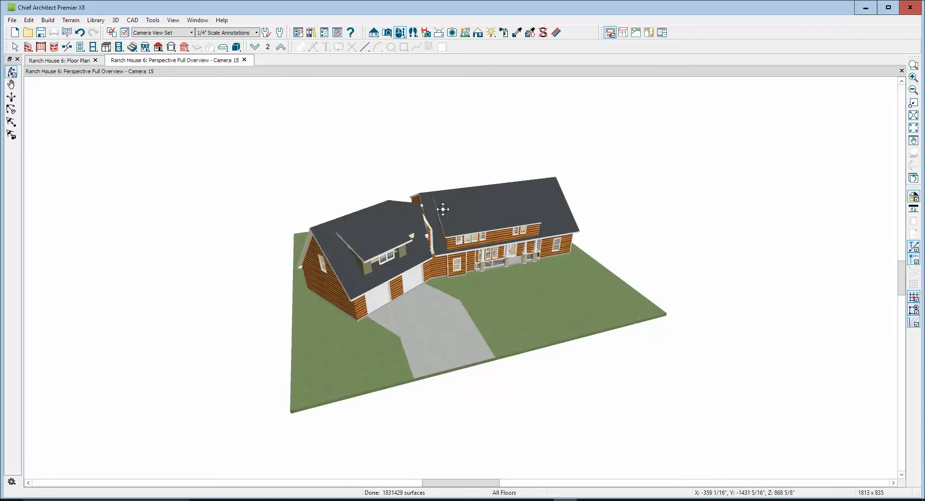
{"action": "left_click", "coordinate": [913, 66]}
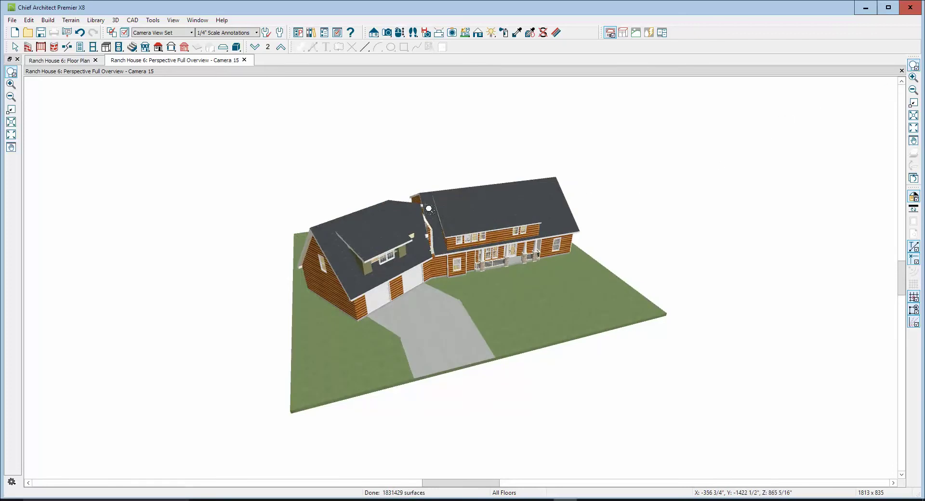
{"action": "left_click_drag", "start_coordinate": [375, 187], "coordinate": [462, 281]}
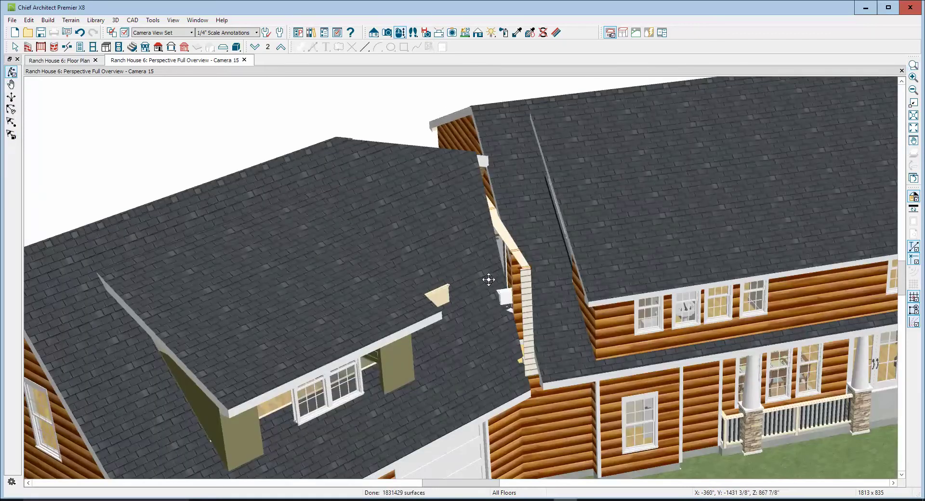
Compare the height and pitch settings of the wing's front roof plane and the adjoining main house front roof plane.
{"action": "left_click", "coordinate": [489, 262]}
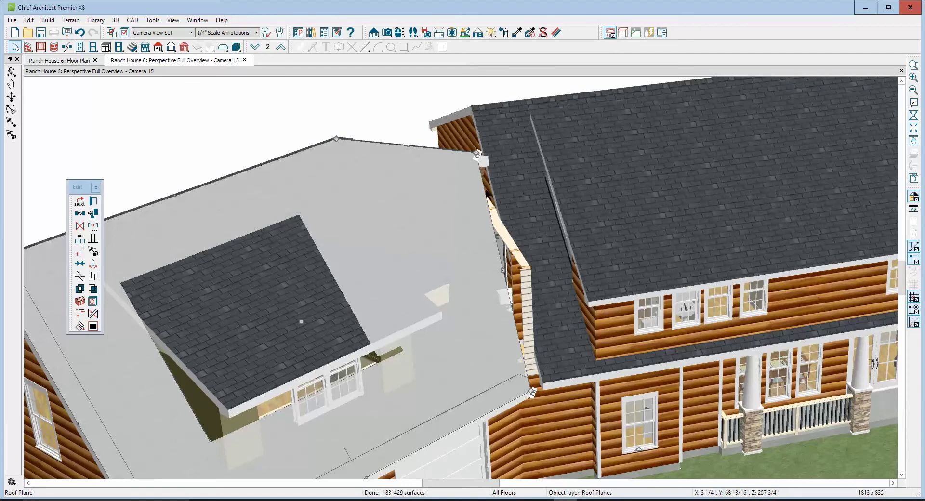
{"action": "key", "text": "Escape"}
{"action": "left_click", "coordinate": [545, 341]}
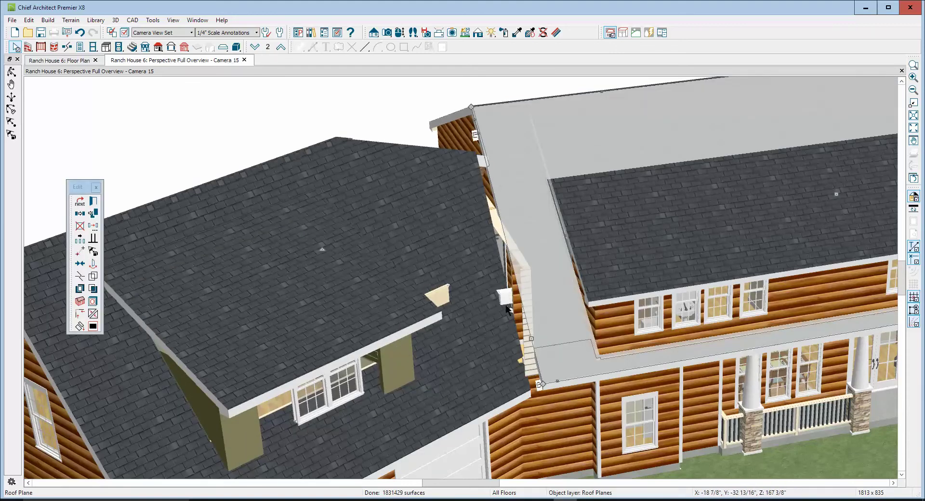
{"action": "key", "text": "Escape"}
{"action": "double_click", "coordinate": [454, 384]}
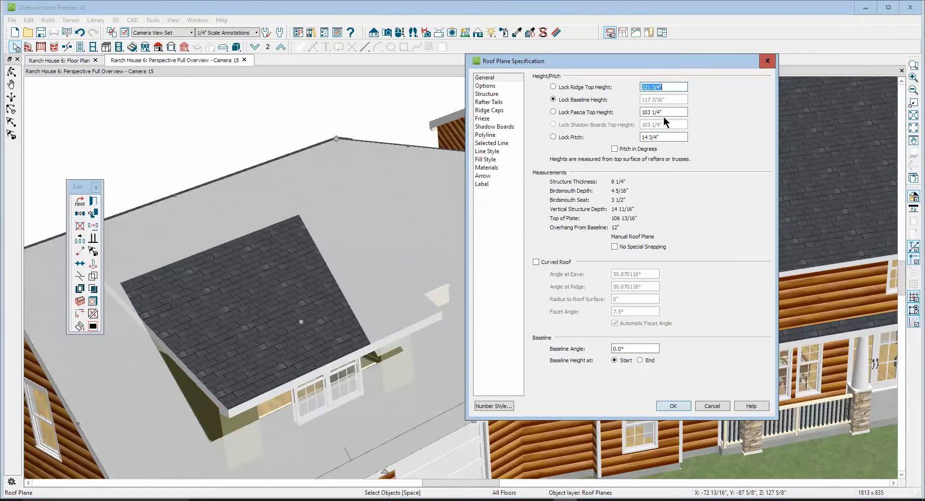
{"action": "left_click", "coordinate": [711, 406]}
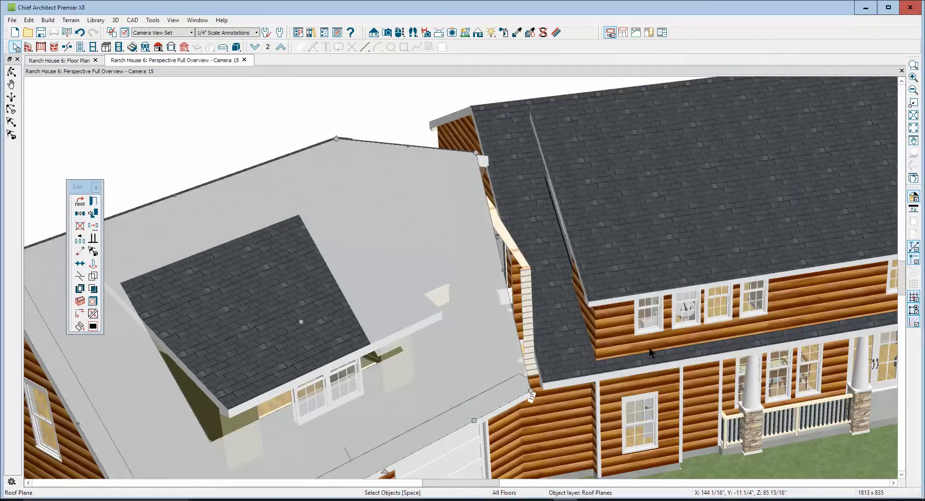
{"action": "double_click", "coordinate": [574, 340]}
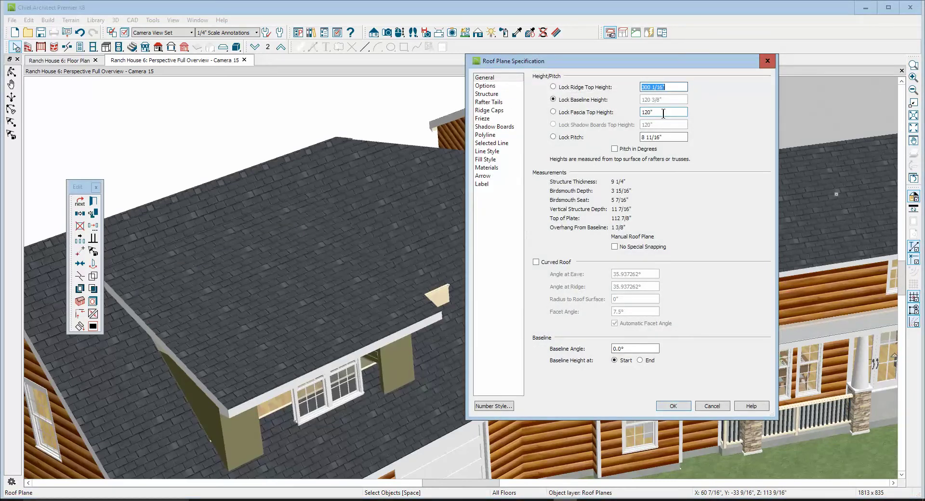
{"action": "left_click", "coordinate": [712, 406]}
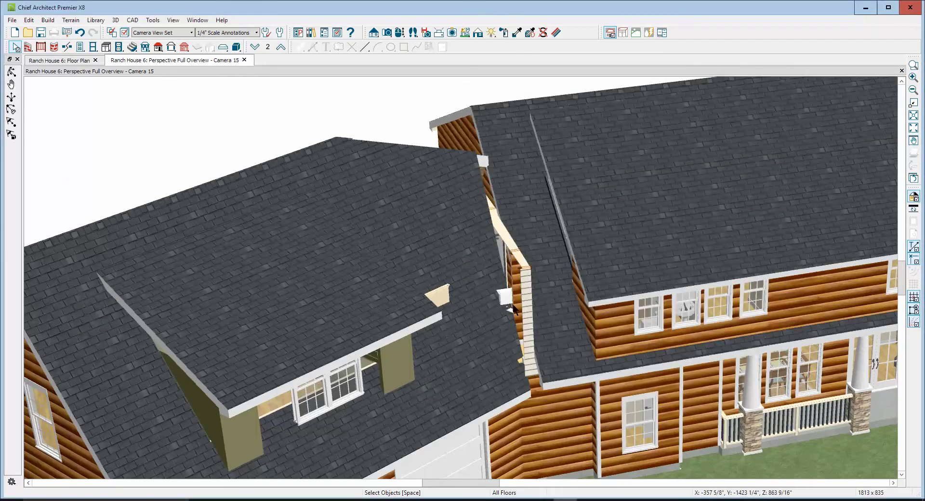
Return to the Floor 2 plan and turn on the reference floor display.
{"action": "key", "text": "ctrl+Tab"}
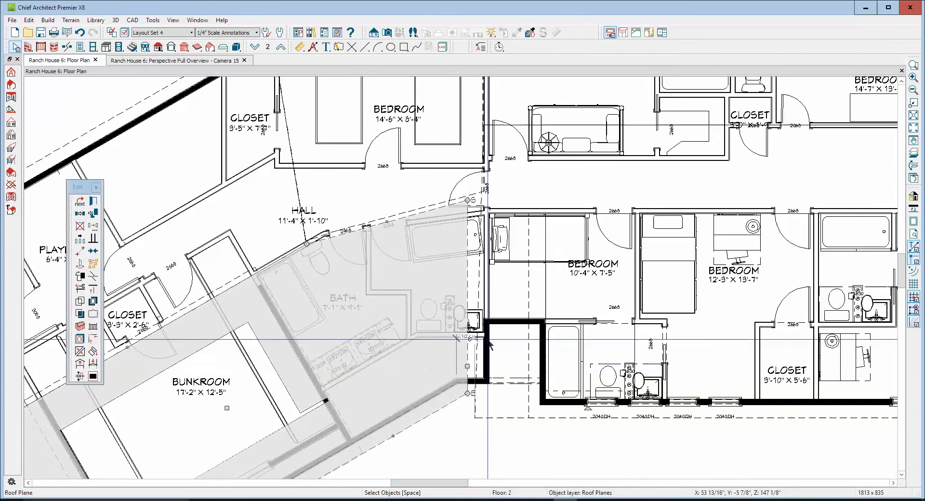
{"action": "left_click", "coordinate": [281, 47]}
{"action": "left_click", "coordinate": [259, 47]}
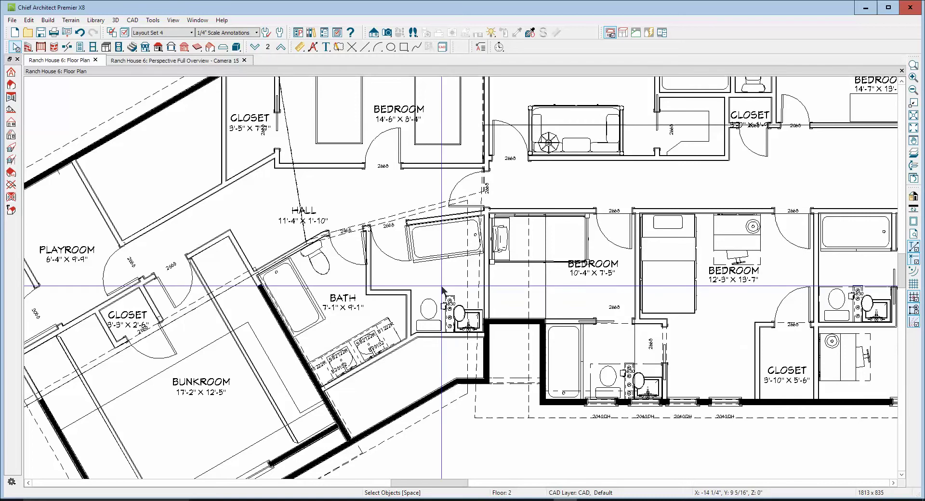
{"action": "left_click", "coordinate": [255, 47]}
{"action": "left_click", "coordinate": [281, 47]}
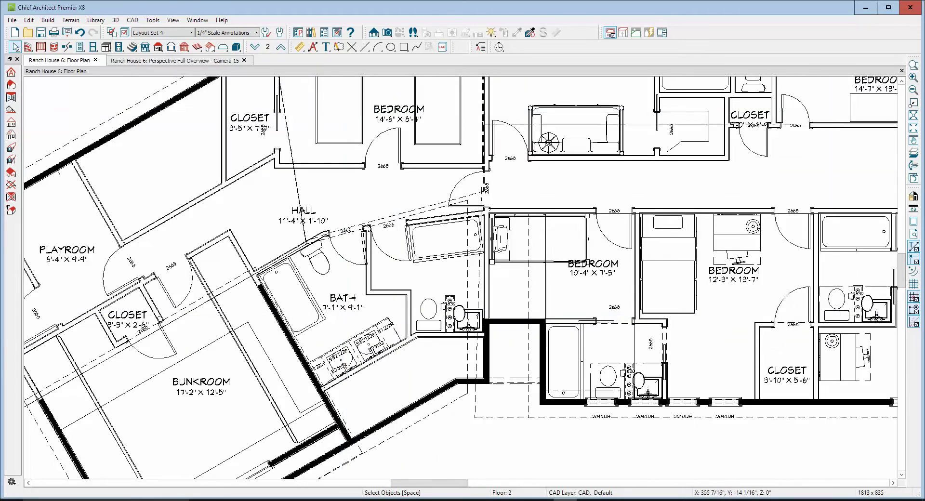
{"action": "left_click", "coordinate": [913, 154]}
Extend the bunkroom-side roof plane's vertical edge beside the bath out to the short exterior wall facing the main house.
{"action": "scroll", "coordinate": [472, 373], "scroll_direction": "up", "scroll_amount": 3}
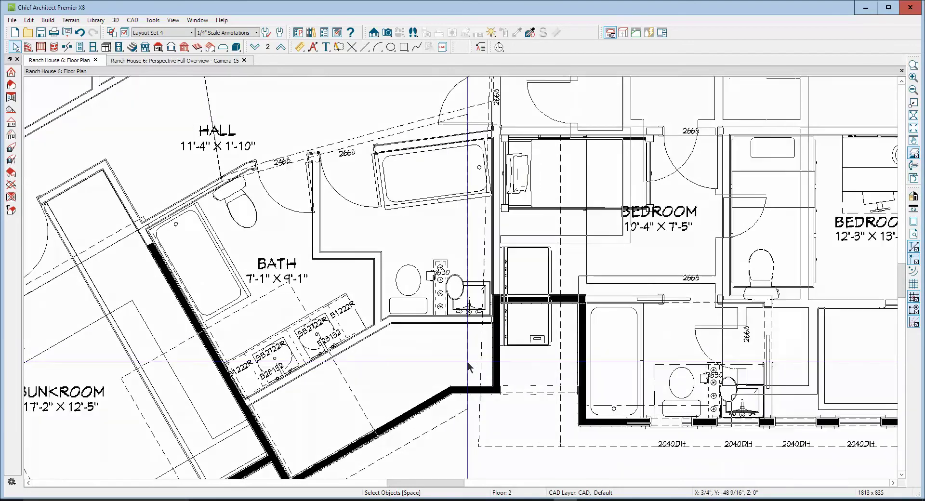
{"action": "left_click", "coordinate": [467, 362]}
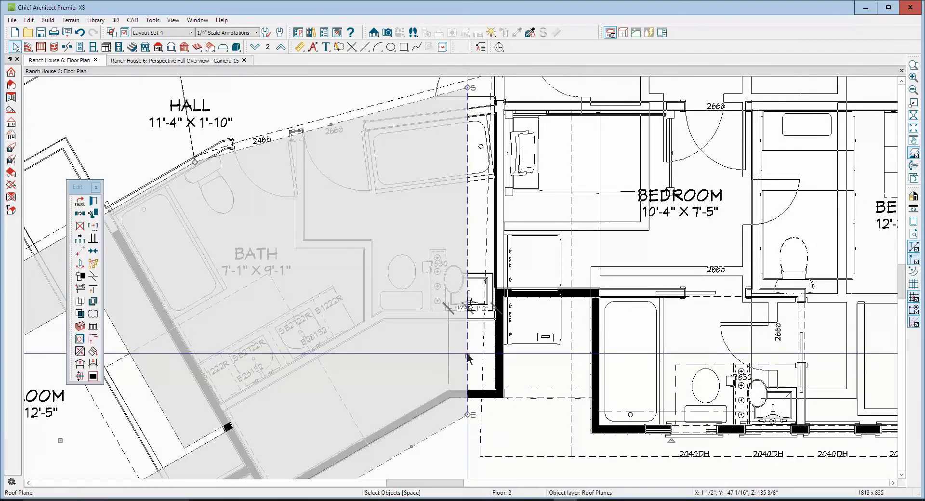
{"action": "left_click_drag", "start_coordinate": [467, 370], "coordinate": [494, 389]}
Try to make the main house front roof plane's slanted wing-side edge parallel to the short exterior wall.
{"action": "left_click", "coordinate": [489, 346]}
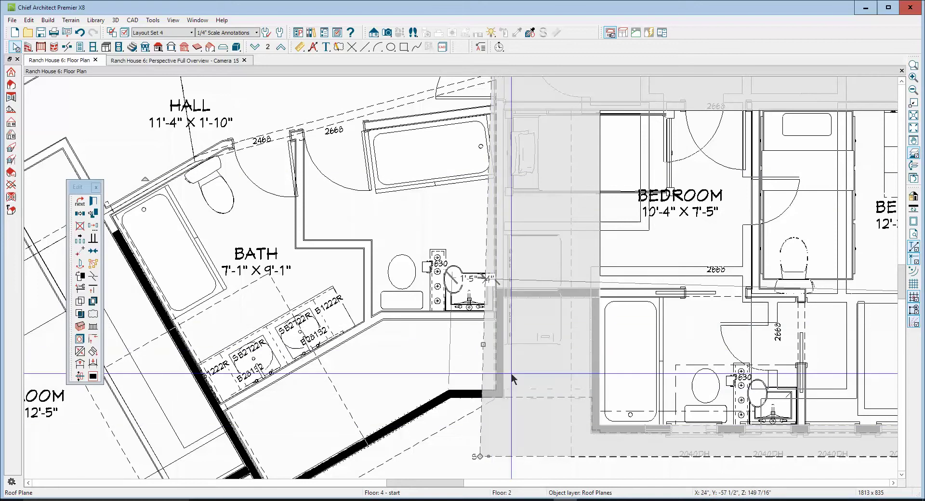
{"action": "left_click", "coordinate": [93, 314]}
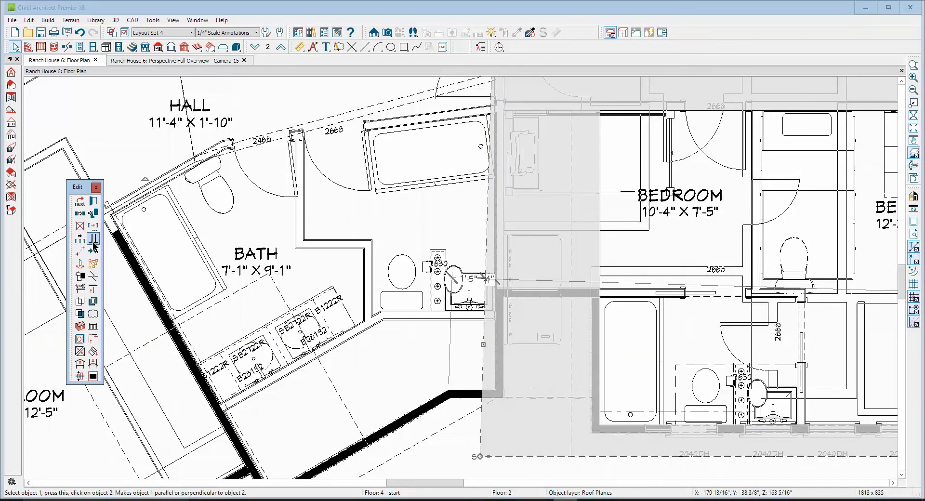
{"action": "left_click", "coordinate": [500, 371]}
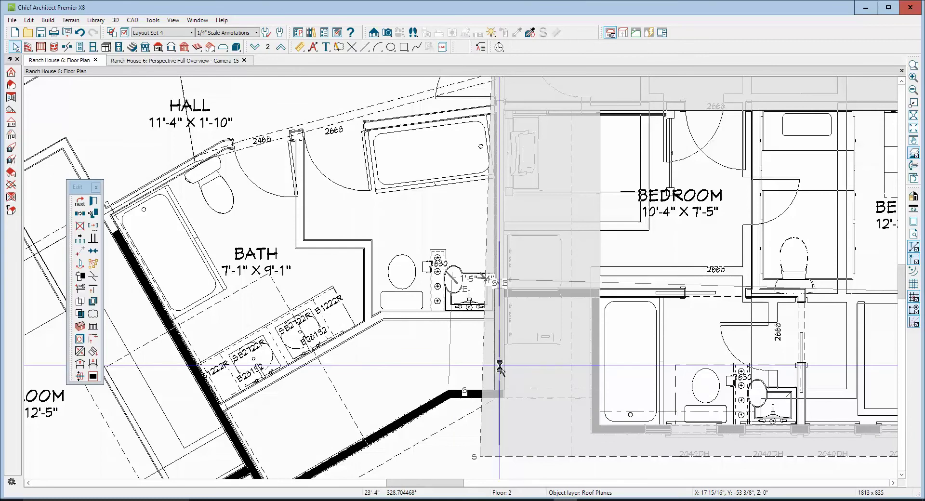
{"action": "left_click", "coordinate": [500, 369]}
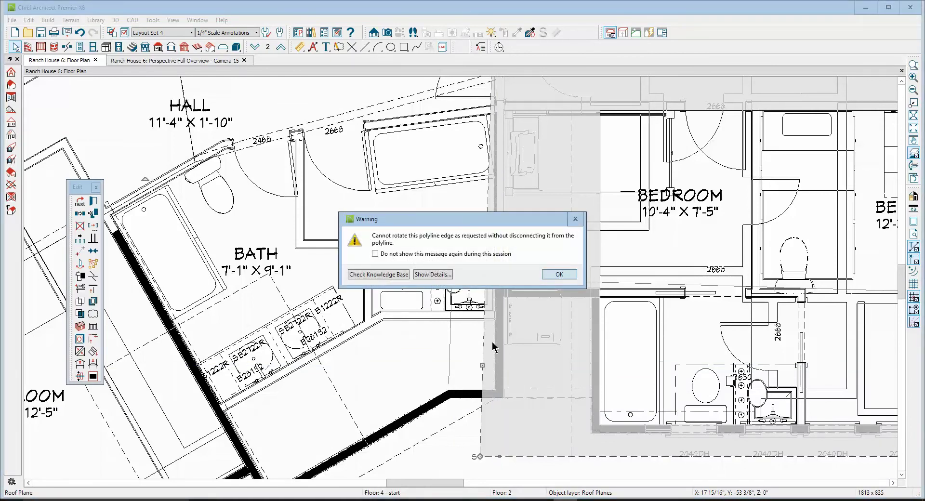
{"action": "left_click", "coordinate": [559, 275]}
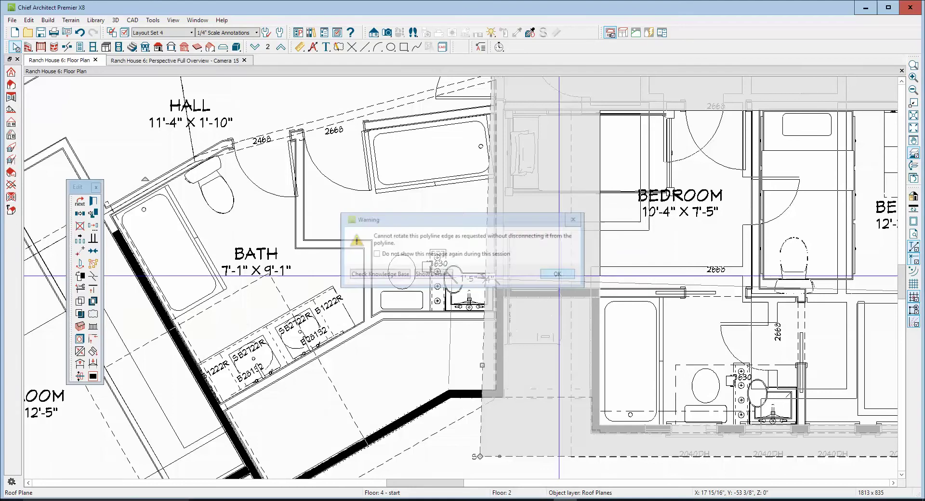
{"action": "scroll", "coordinate": [549, 312], "scroll_direction": "down", "scroll_amount": 5}
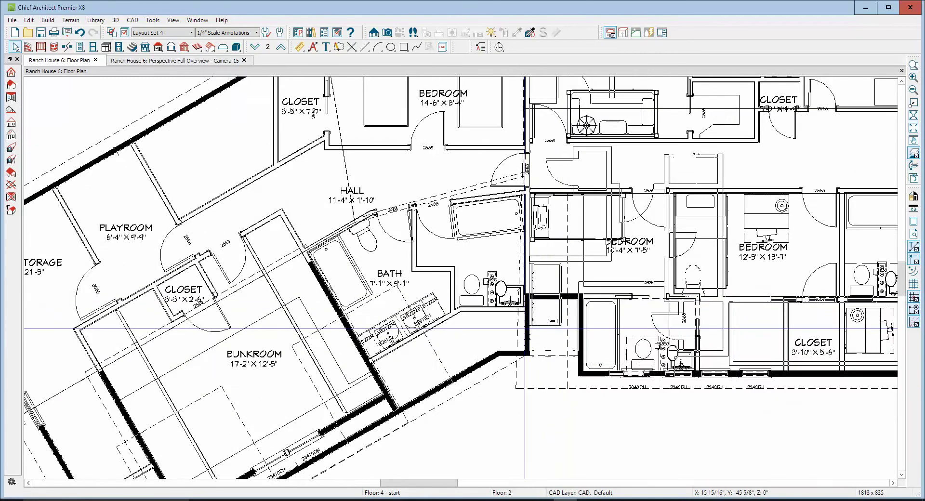
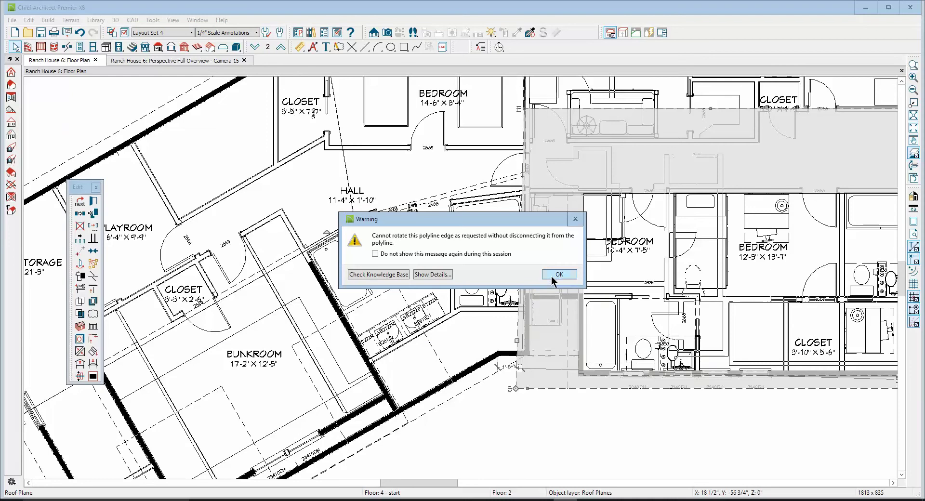
{"action": "left_click", "coordinate": [552, 276]}
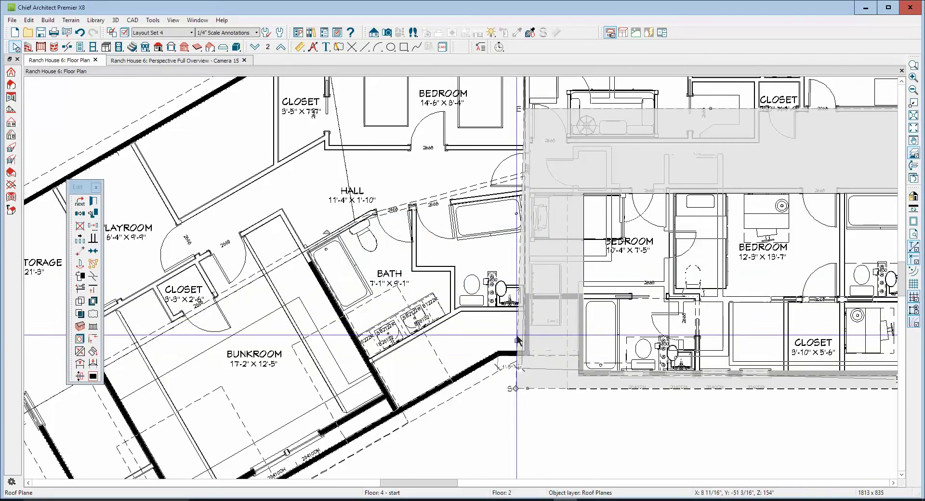
Pull the main house front roof plane's slanted edge out over the wing and move its upper corner back to the ridge end.
{"action": "left_click_drag", "start_coordinate": [522, 340], "coordinate": [471, 341]}
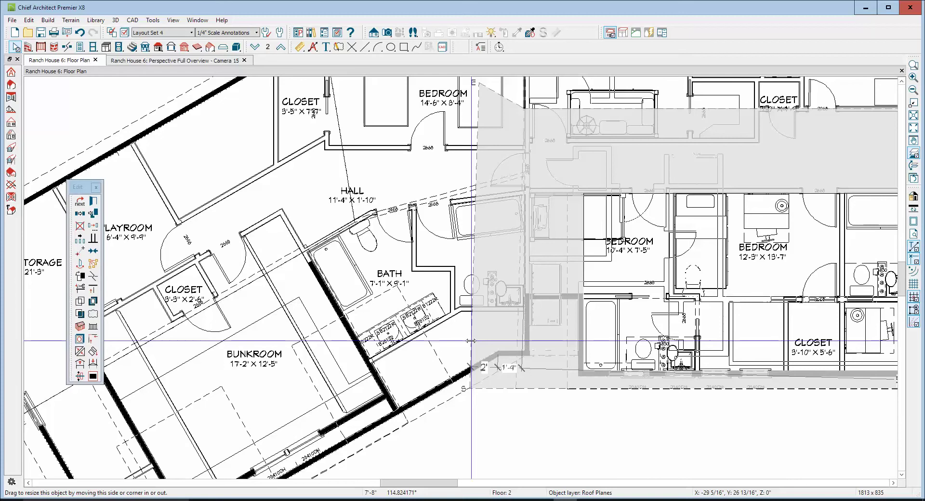
{"action": "left_click_drag", "start_coordinate": [471, 341], "coordinate": [471, 341]}
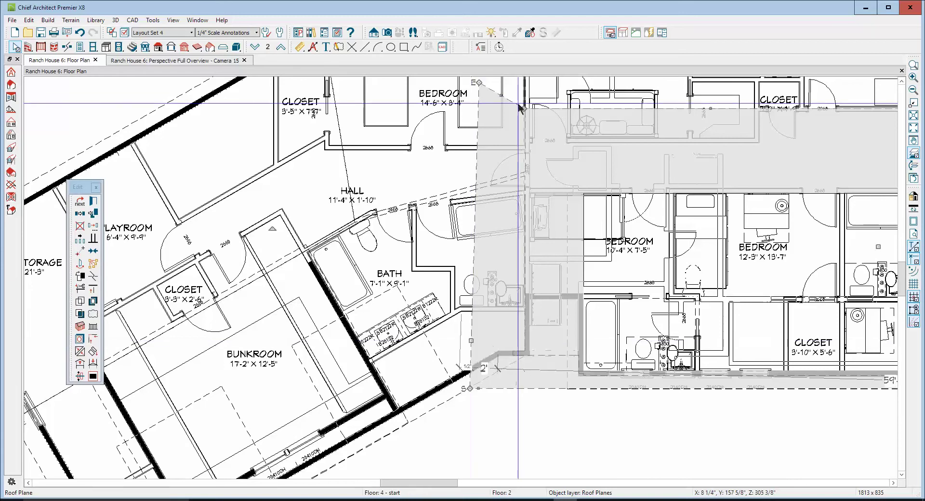
{"action": "mouse_move", "coordinate": [479, 83]}
{"action": "left_mouse_down"}
{"action": "mouse_move", "coordinate": [525, 83]}
{"action": "mouse_move", "coordinate": [533, 97]}
{"action": "mouse_move", "coordinate": [523, 108]}
{"action": "left_mouse_up"}
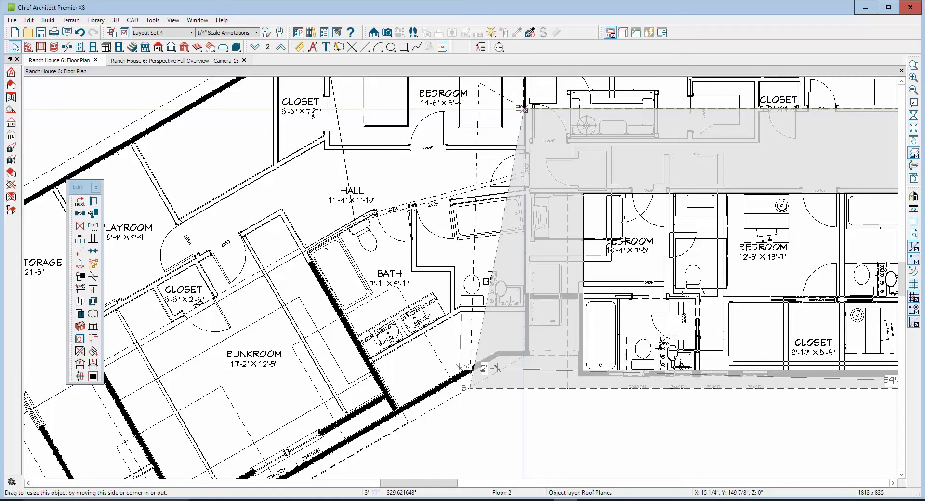
{"action": "left_click_drag", "start_coordinate": [522, 108], "coordinate": [522, 109]}
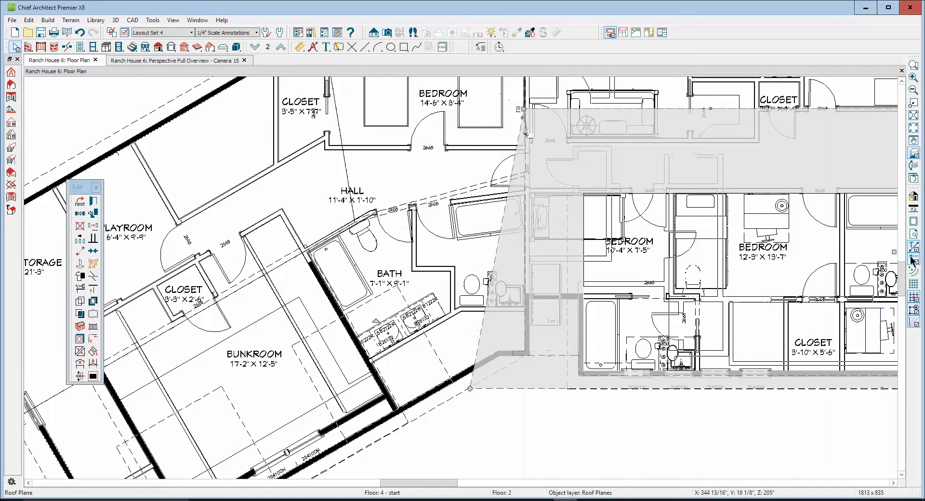
Try again to make the reshaped wing-side edge of the main house roof plane parallel to the short exterior wall.
{"action": "left_click", "coordinate": [915, 297]}
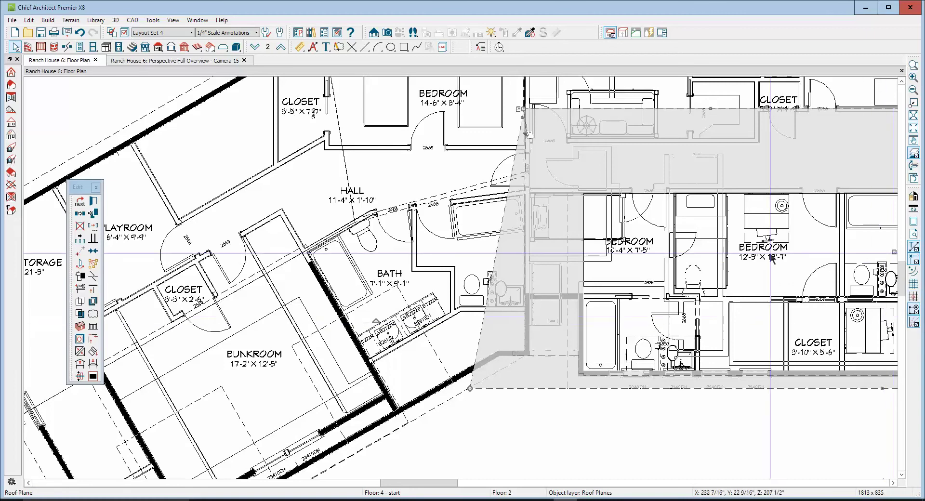
{"action": "left_click_drag", "start_coordinate": [496, 254], "coordinate": [496, 255]}
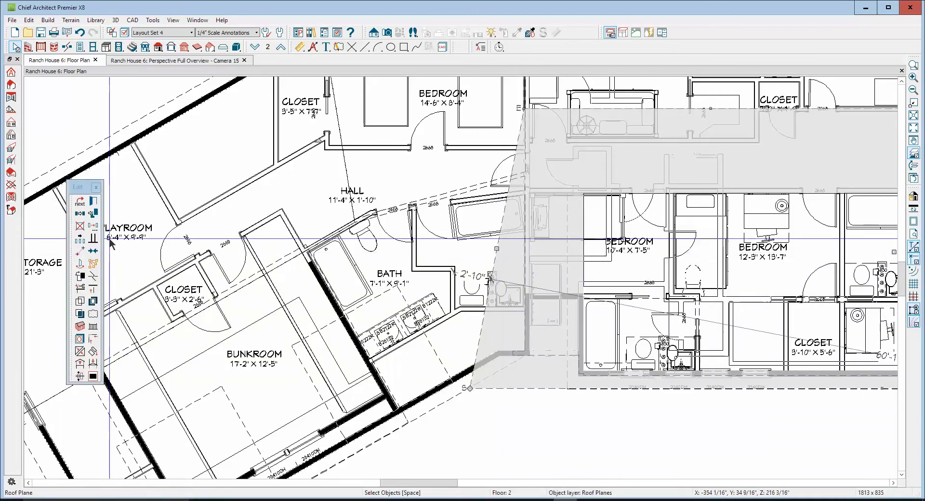
{"action": "left_click", "coordinate": [94, 238]}
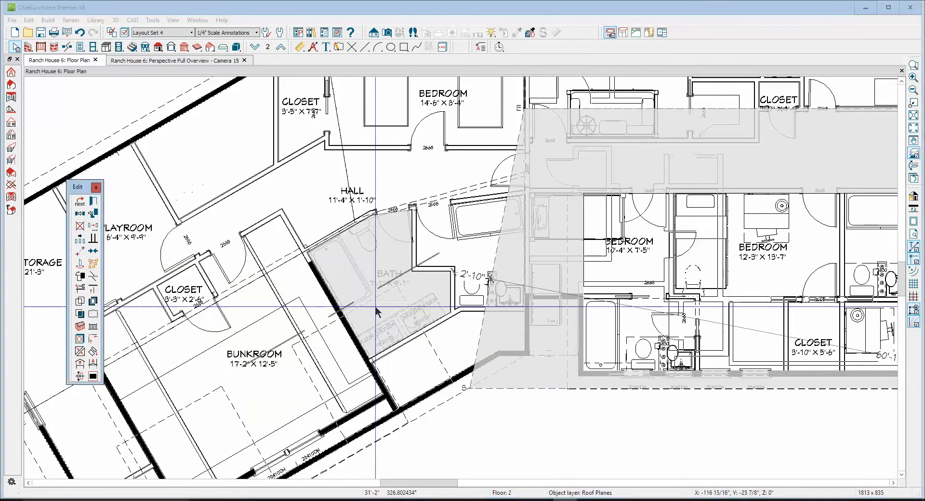
{"action": "left_click", "coordinate": [526, 328]}
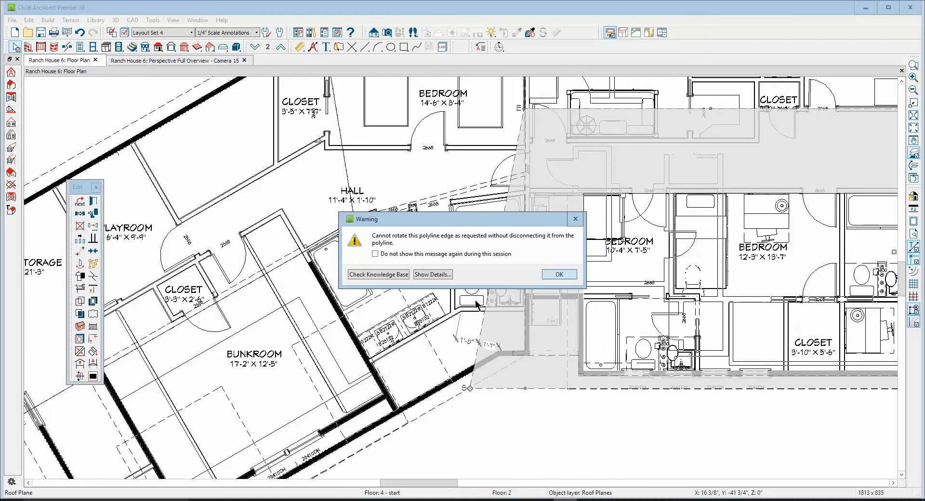
{"action": "left_click", "coordinate": [554, 274]}
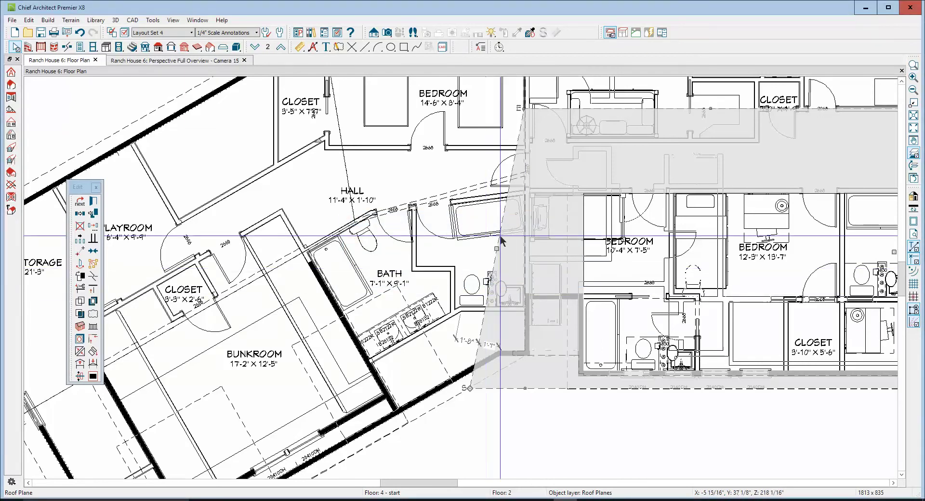
Pull the slanted edge farther over the wing and merge its upper corner into the roof plane's ridge-end corner.
{"action": "left_click_drag", "start_coordinate": [497, 249], "coordinate": [477, 249]}
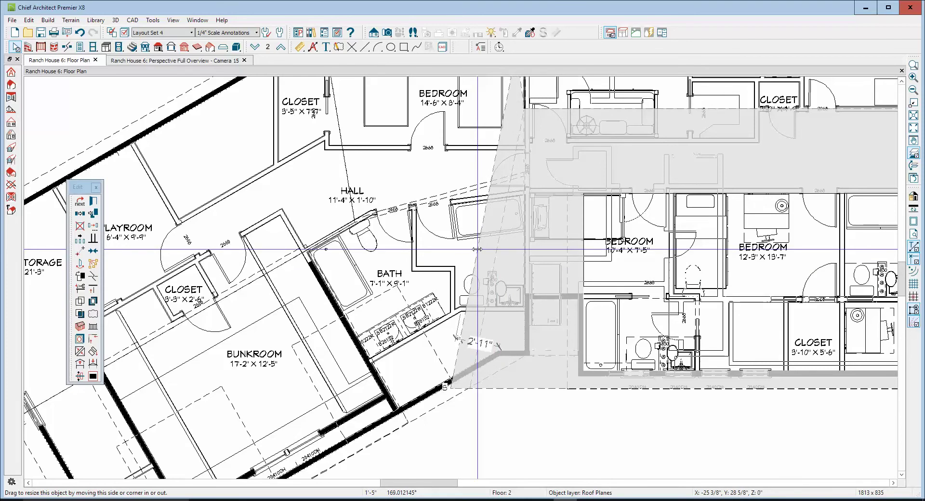
{"action": "left_click_drag", "start_coordinate": [477, 249], "coordinate": [477, 249]}
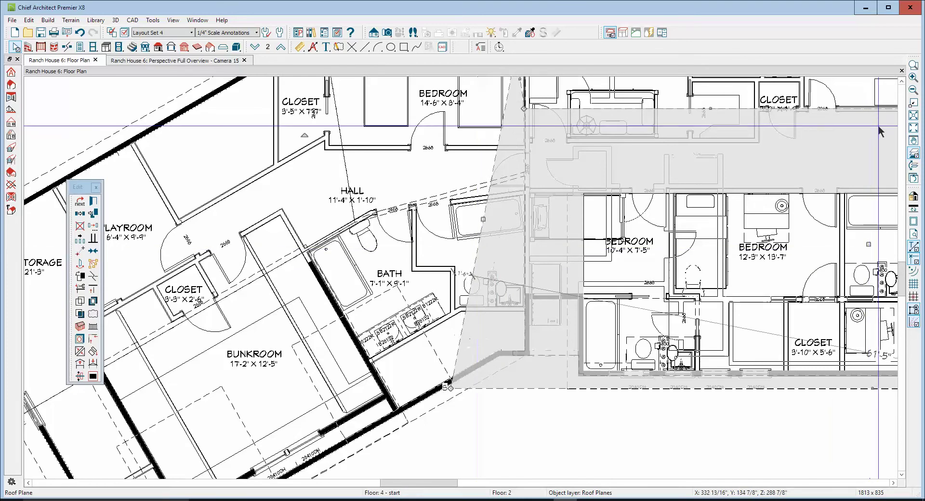
{"action": "scroll", "coordinate": [901, 84], "scroll_direction": "up", "scroll_amount": 5}
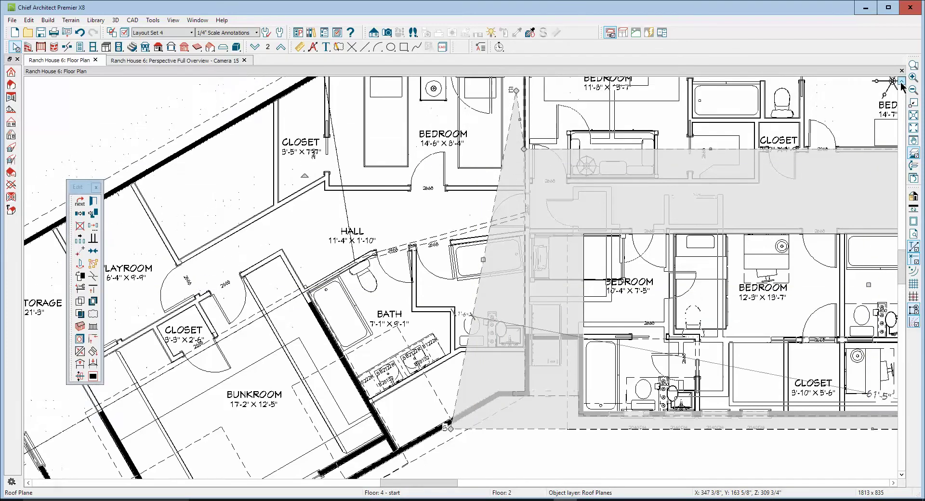
{"action": "left_click", "coordinate": [912, 66]}
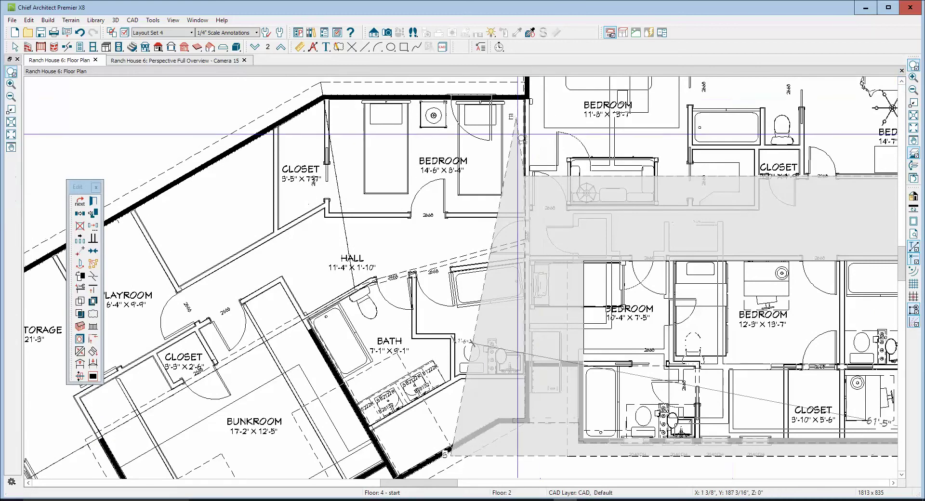
{"action": "left_click", "coordinate": [551, 194]}
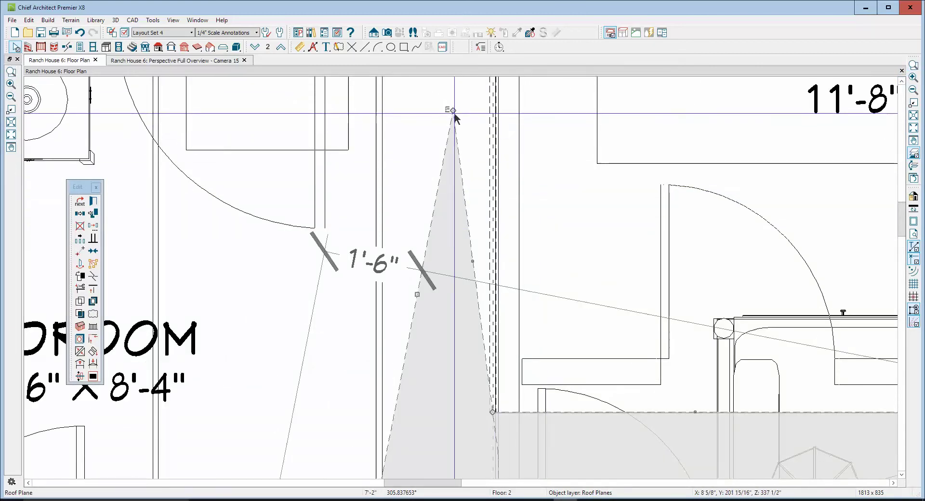
{"action": "mouse_move", "coordinate": [492, 412]}
{"action": "left_mouse_down"}
{"action": "mouse_move", "coordinate": [470, 324]}
{"action": "mouse_move", "coordinate": [491, 412]}
{"action": "left_mouse_up"}
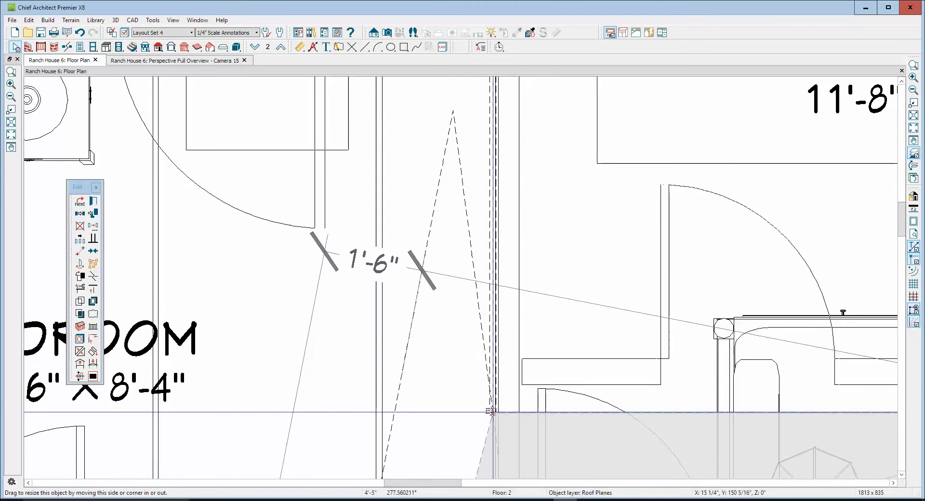
{"action": "left_click_drag", "start_coordinate": [491, 412], "coordinate": [492, 412]}
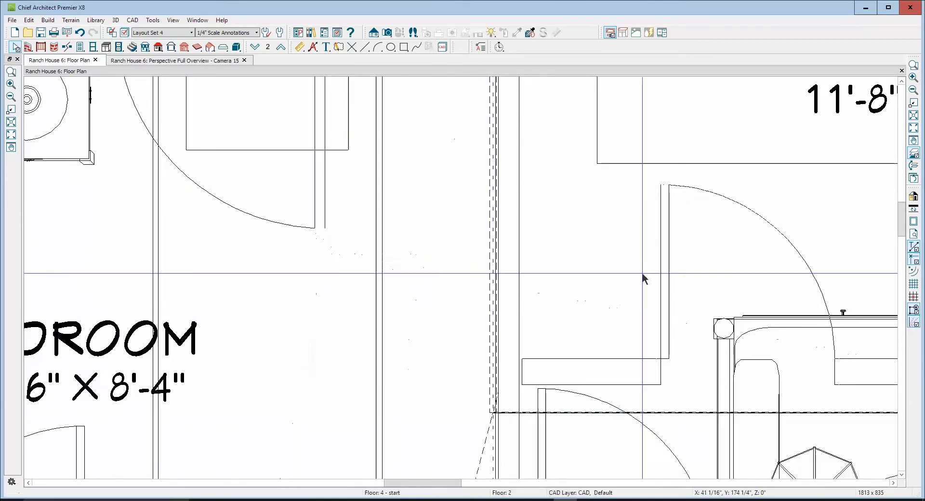
Make the main house front roof plane's wing-side edge parallel to the short exterior wall between the wing and main house.
{"action": "left_click", "coordinate": [913, 65]}
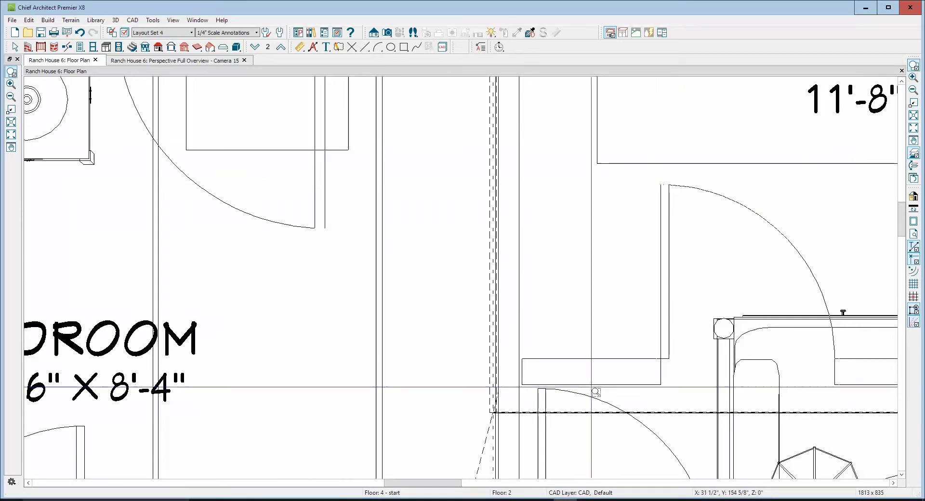
{"action": "left_click", "coordinate": [498, 426]}
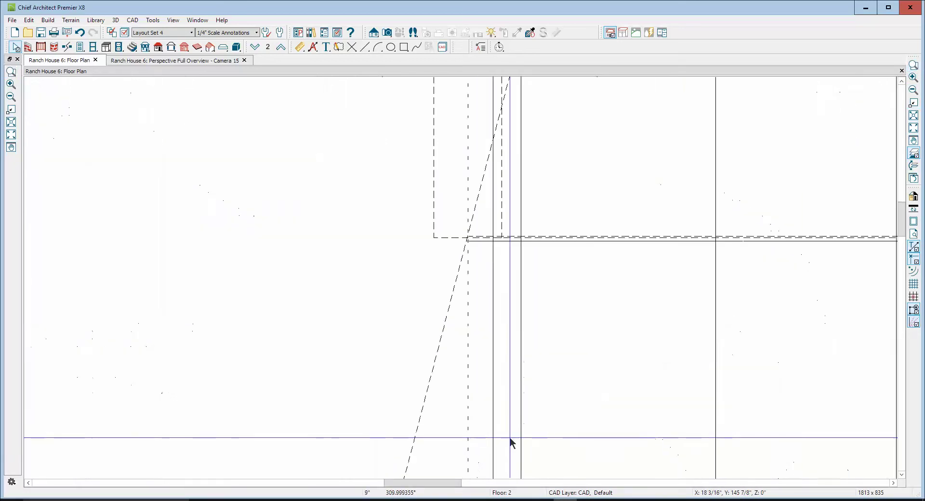
{"action": "left_click", "coordinate": [446, 319]}
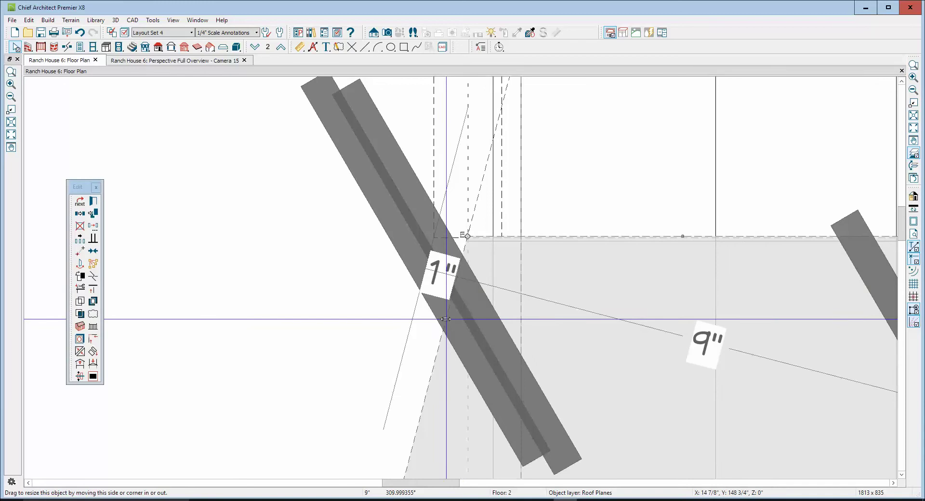
{"action": "scroll", "coordinate": [554, 234], "scroll_direction": "down", "scroll_amount": 2}
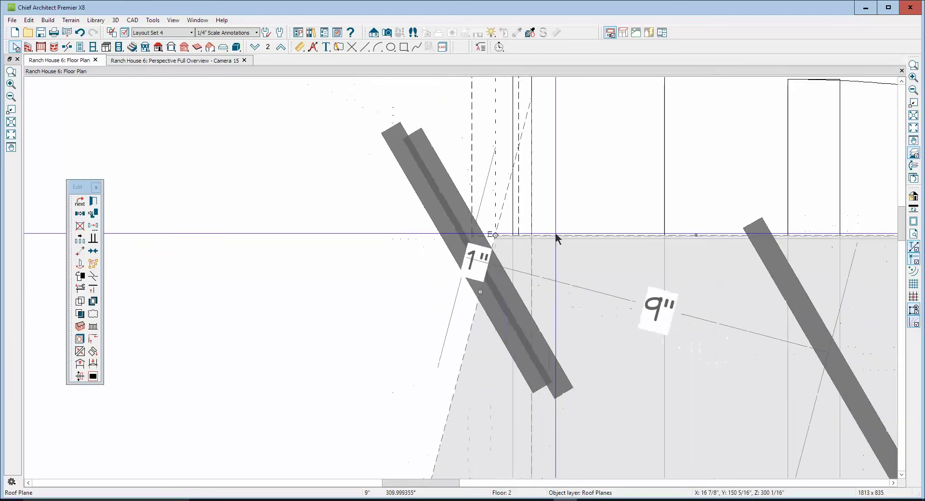
{"action": "scroll", "coordinate": [555, 233], "scroll_direction": "down", "scroll_amount": 5}
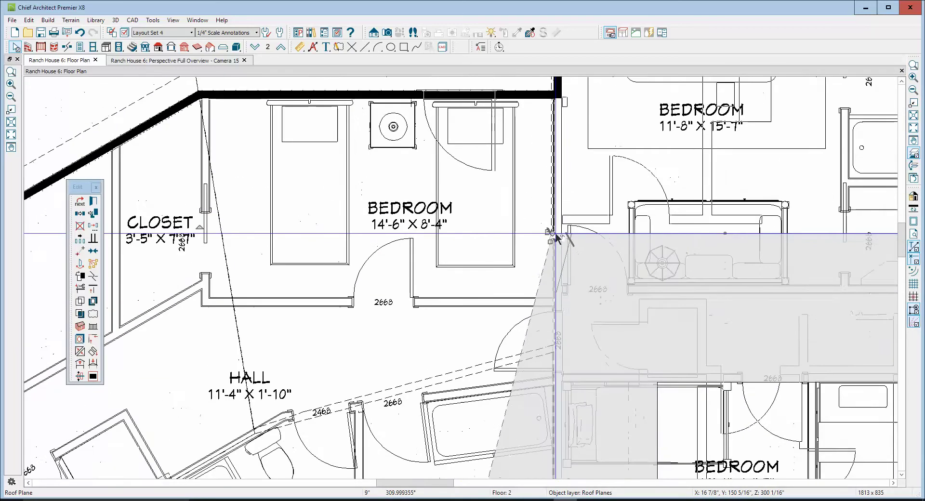
{"action": "scroll", "coordinate": [555, 234], "scroll_direction": "down", "scroll_amount": 4}
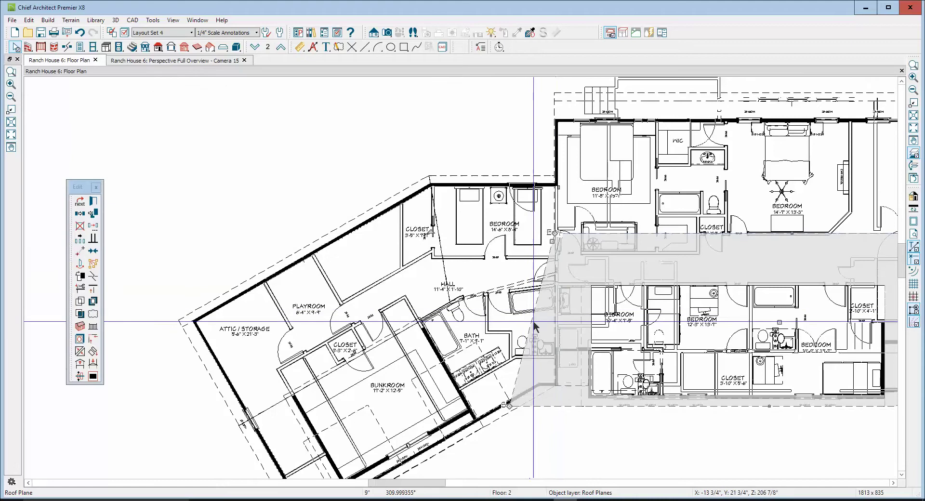
{"action": "left_click", "coordinate": [534, 320]}
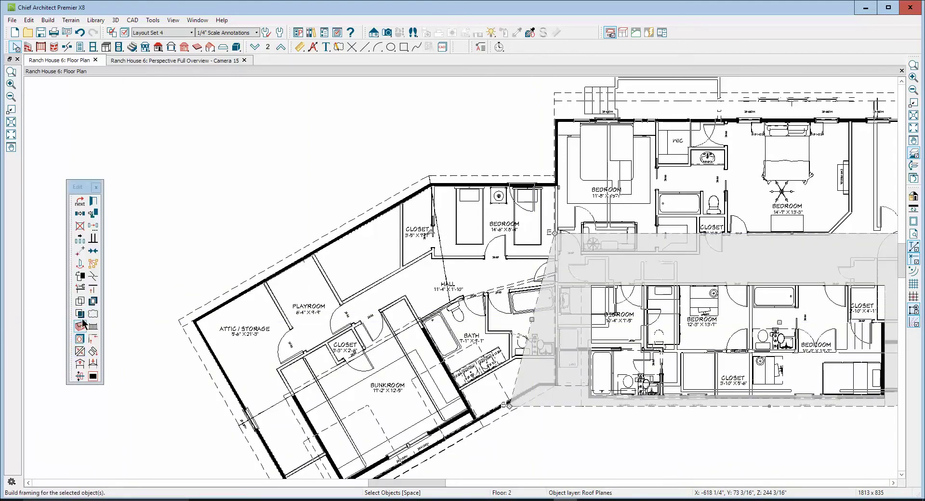
{"action": "left_click", "coordinate": [93, 250]}
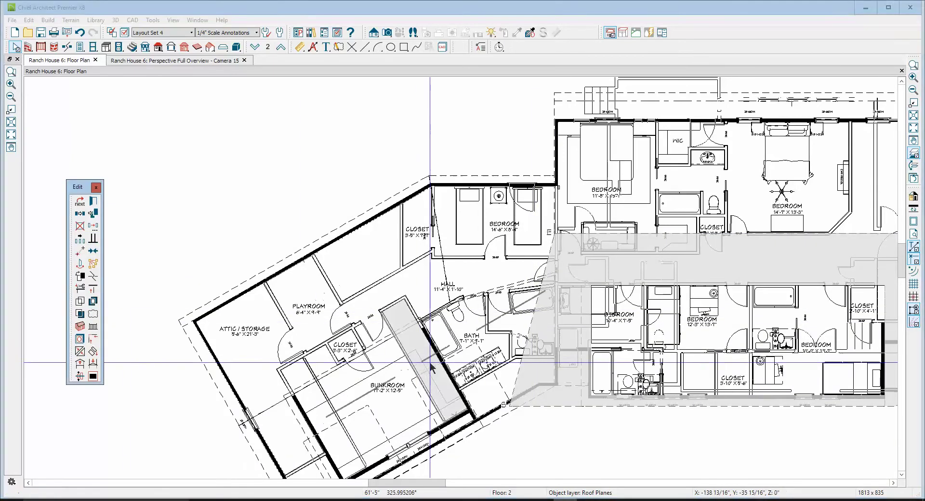
{"action": "left_click", "coordinate": [555, 364]}
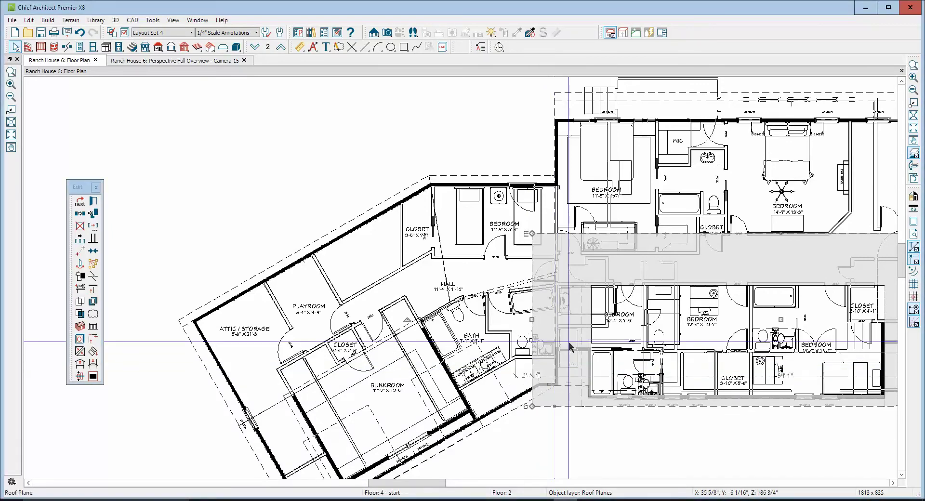
{"action": "left_click", "coordinate": [554, 371]}
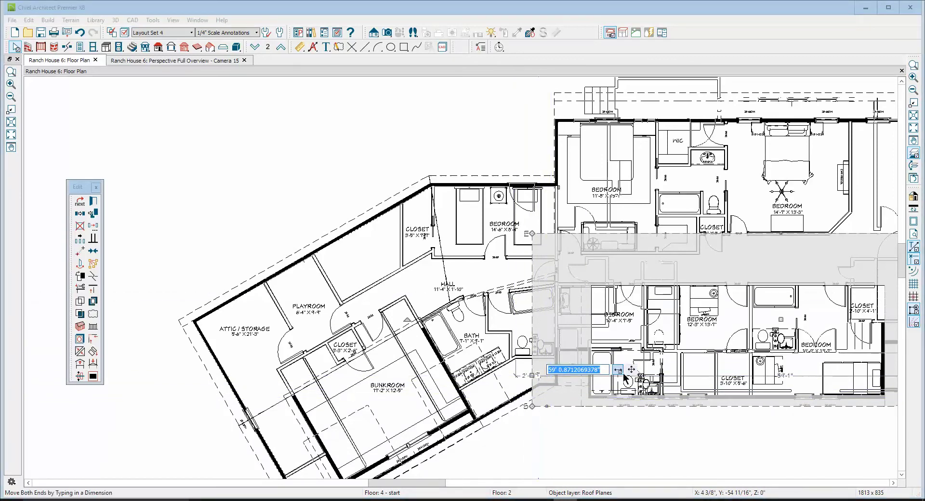
{"action": "key", "text": "Escape"}
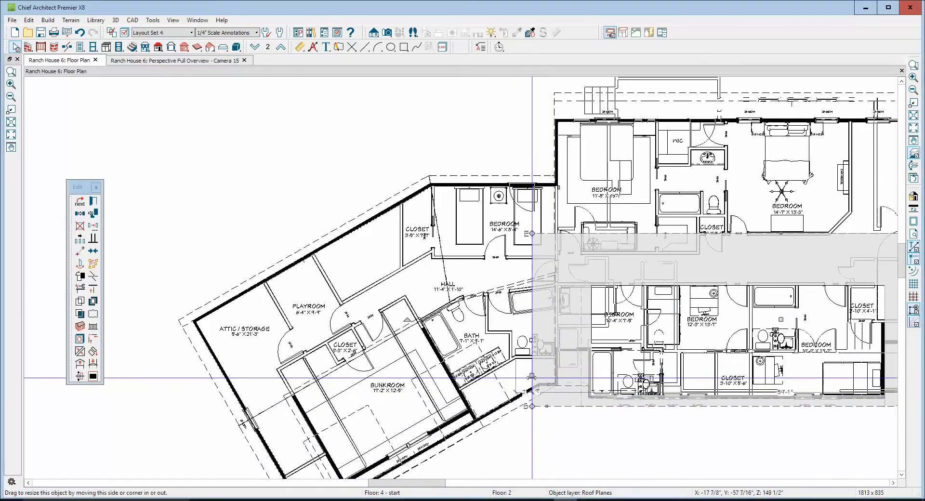
Move the main house front roof plane's wing-side edge back toward the short exterior wall and set its overhang to 12 inches.
{"action": "left_click_drag", "start_coordinate": [530, 376], "coordinate": [545, 387]}
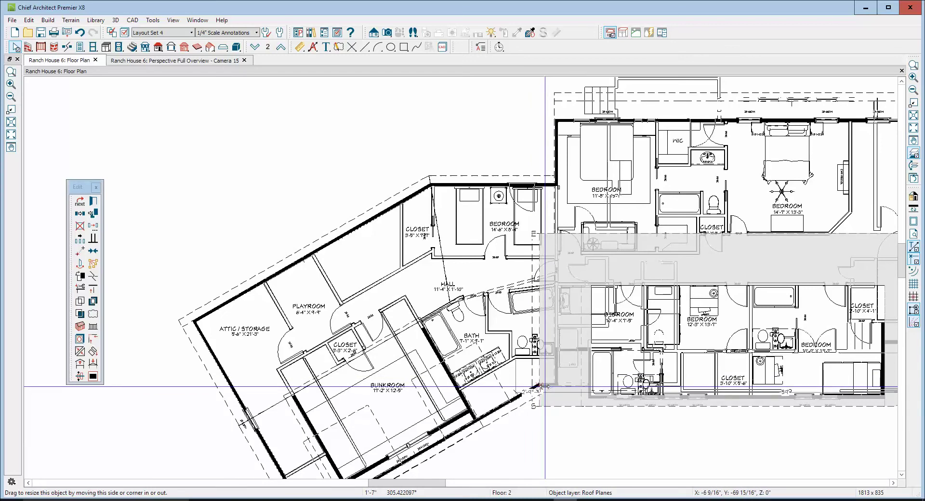
{"action": "scroll", "coordinate": [545, 388], "scroll_direction": "up", "scroll_amount": 5}
{"action": "left_click_drag", "start_coordinate": [544, 386], "coordinate": [501, 367]}
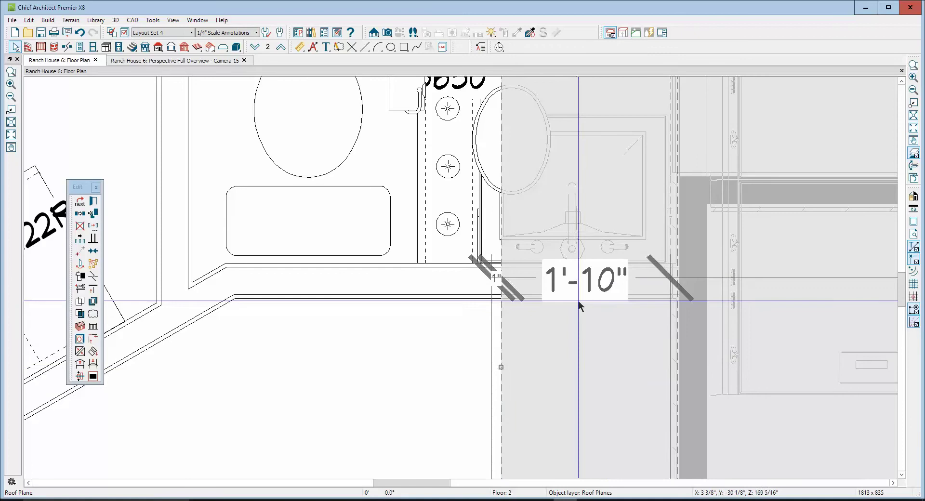
{"action": "left_click", "coordinate": [611, 275]}
{"action": "type", "text": "12"}
{"action": "key", "text": "Return"}
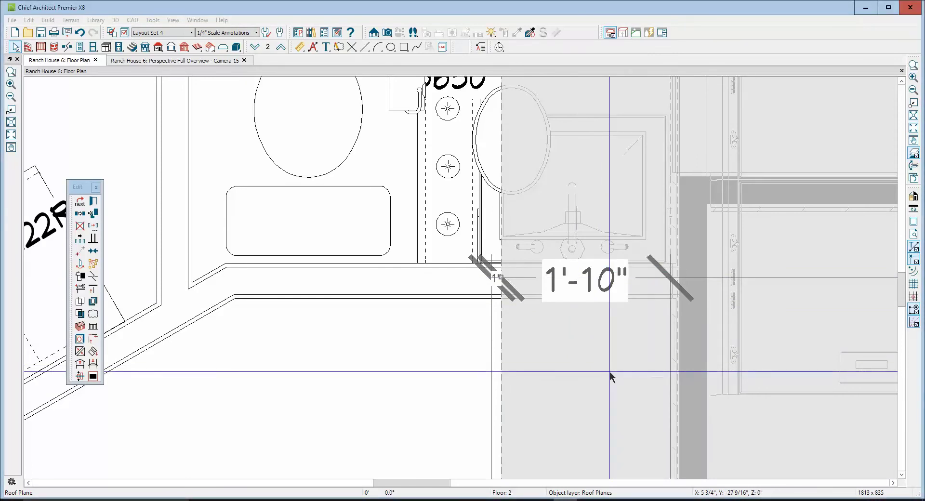
{"action": "key", "text": "Escape"}
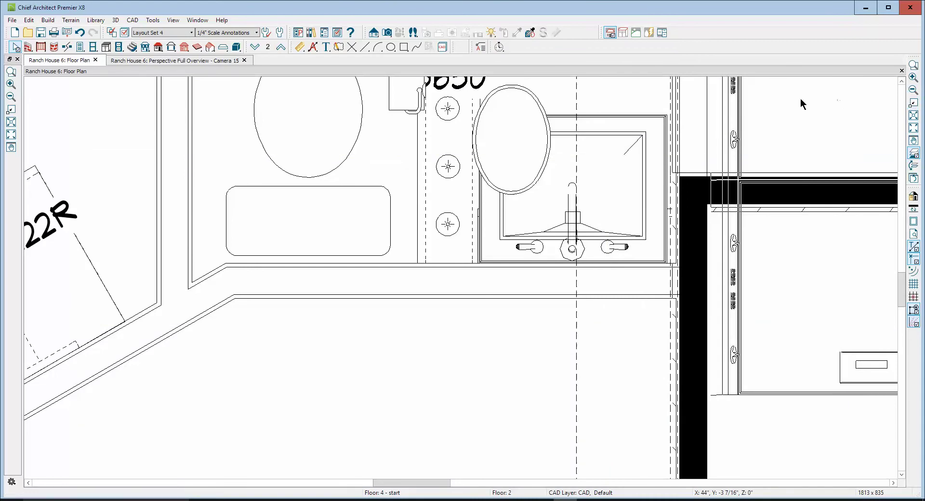
Generate a perspective full overview of the house to examine the adjusted roof planes, and close that view.
{"action": "left_click", "coordinate": [915, 116]}
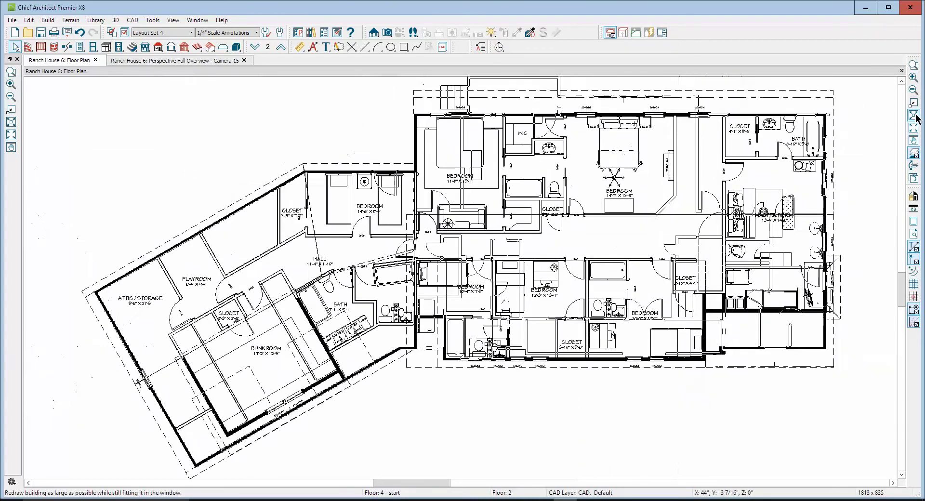
{"action": "left_click", "coordinate": [387, 32]}
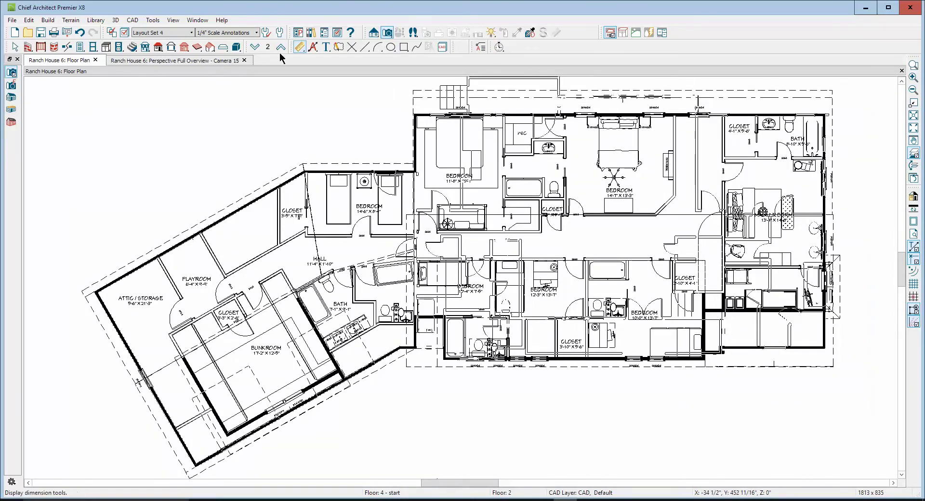
{"action": "left_click", "coordinate": [275, 156]}
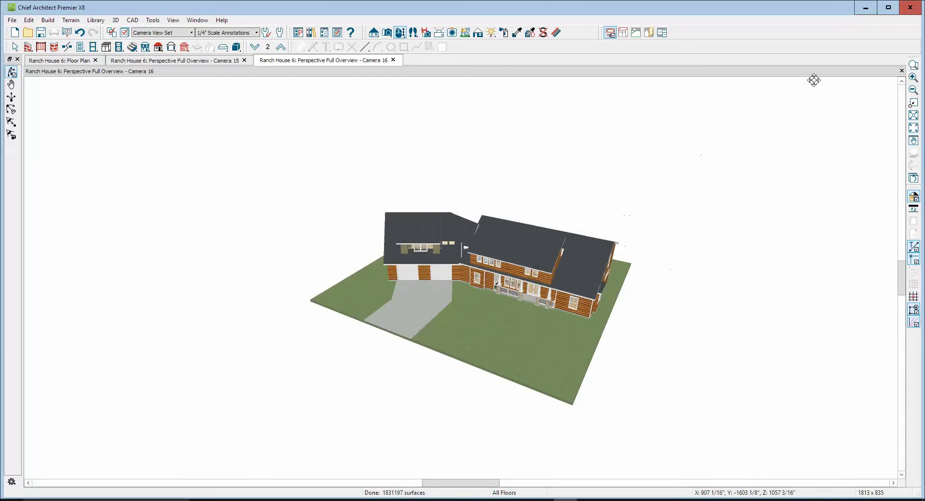
{"action": "left_click", "coordinate": [902, 71]}
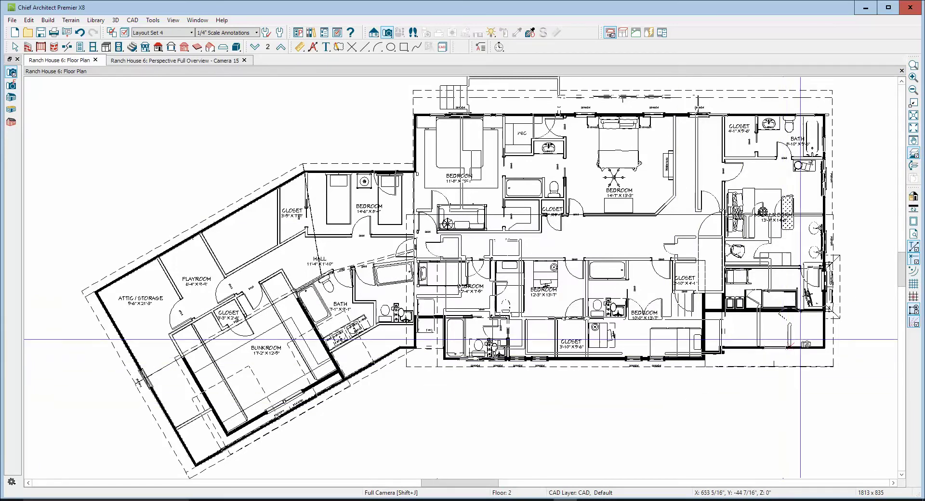
Extend the front roof plane's eave at the end farthest from the wing about 4'-7" past the exterior wall.
{"action": "left_click", "coordinate": [914, 73]}
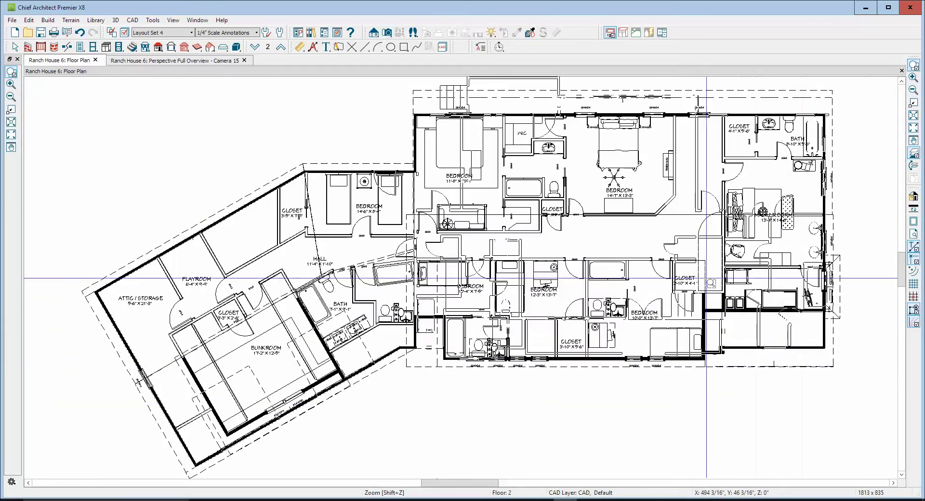
{"action": "left_click_drag", "start_coordinate": [697, 282], "coordinate": [850, 402]}
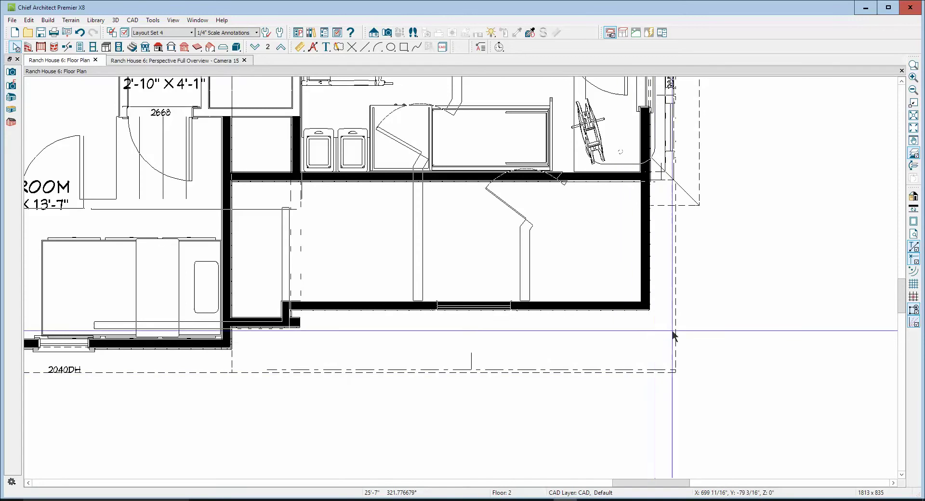
{"action": "left_click", "coordinate": [677, 354]}
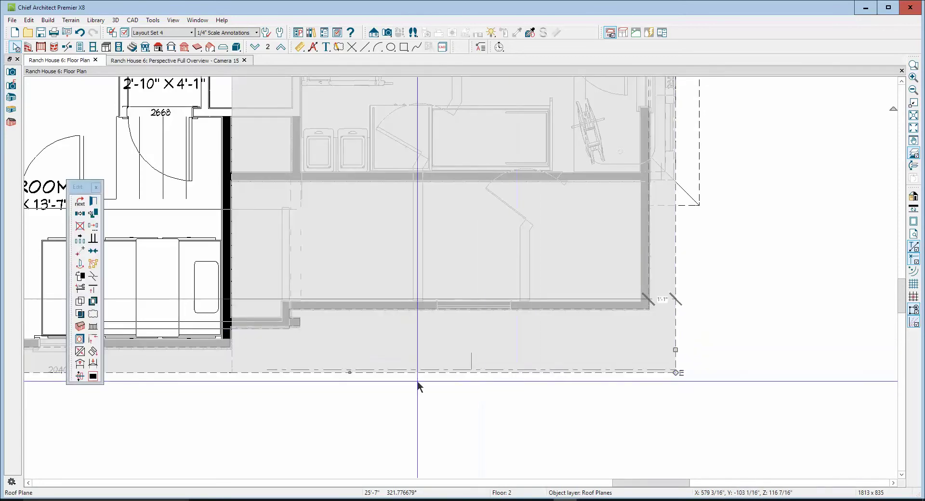
{"action": "left_click_drag", "start_coordinate": [350, 372], "coordinate": [354, 427]}
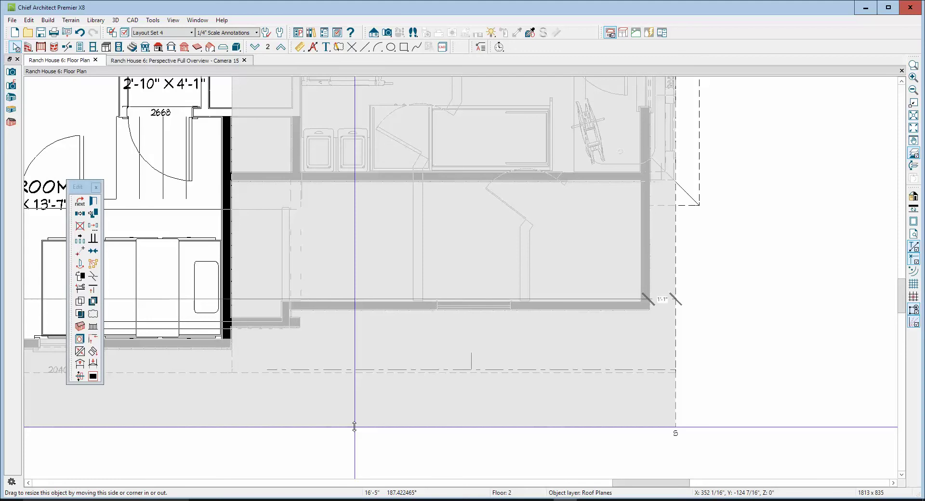
{"action": "key", "text": "Escape"}
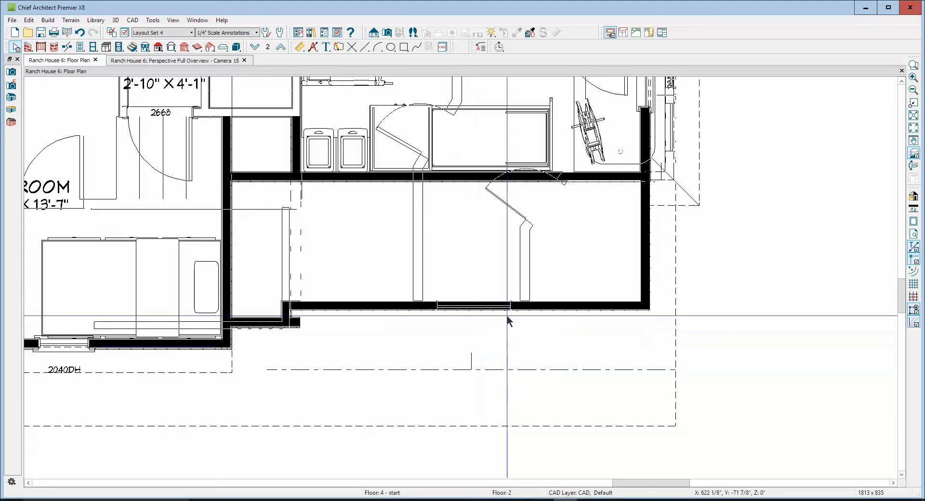
Move the front roof plane point to point so its baseline lies on the front exterior wall's outer face.
{"action": "left_click", "coordinate": [495, 427]}
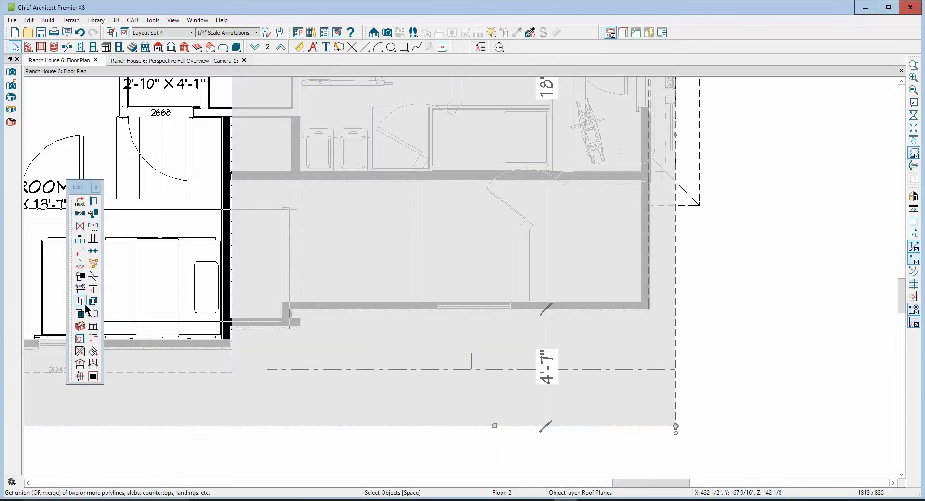
{"action": "left_click", "coordinate": [80, 276]}
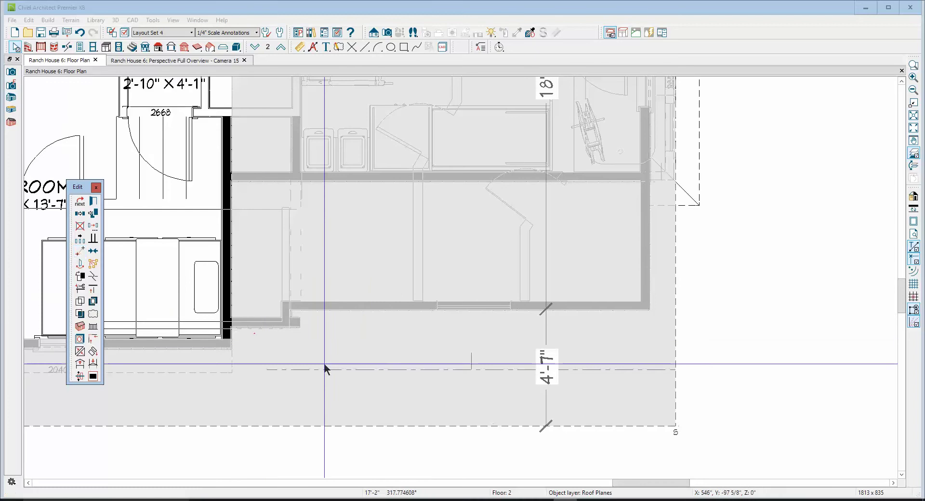
{"action": "left_click", "coordinate": [470, 369]}
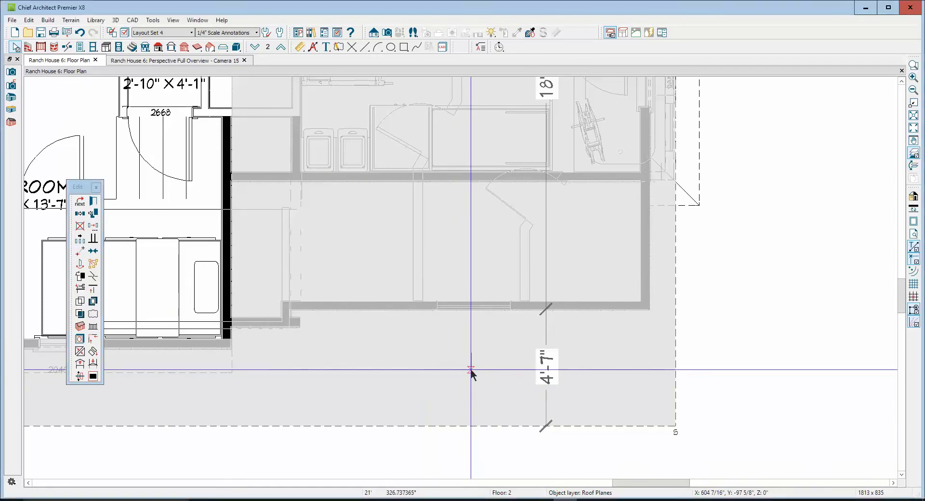
{"action": "left_click", "coordinate": [473, 308]}
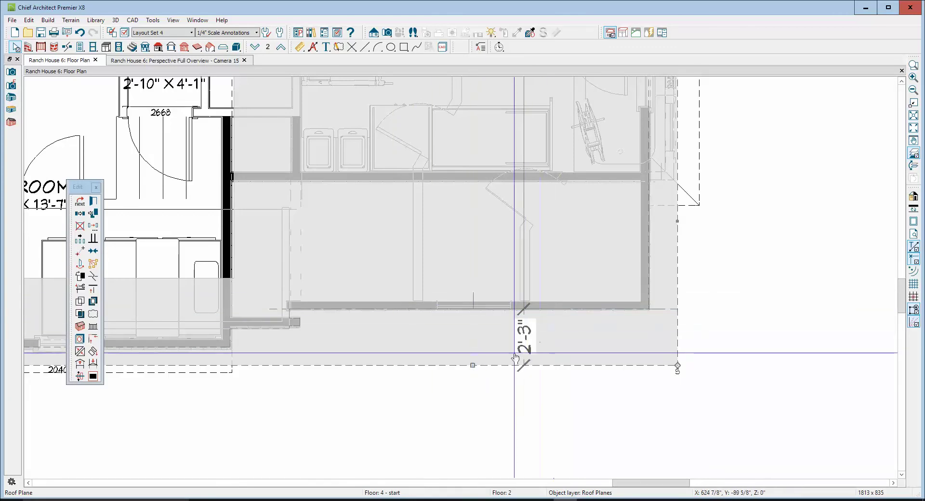
Set the front roof plane's eave overhang to 12 inches and shorten its baseline to end at the exterior wall corner.
{"action": "left_click", "coordinate": [525, 340]}
{"action": "type", "text": "2'3"}
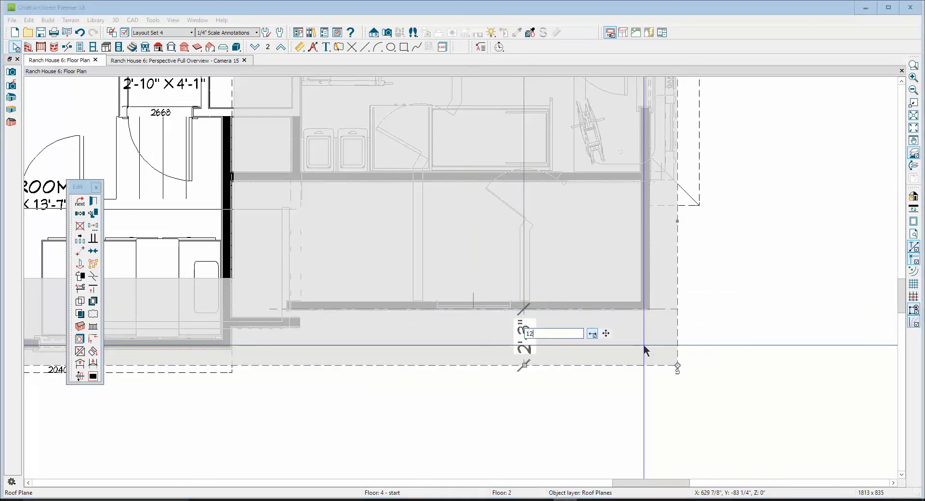
{"action": "key", "text": "Return"}
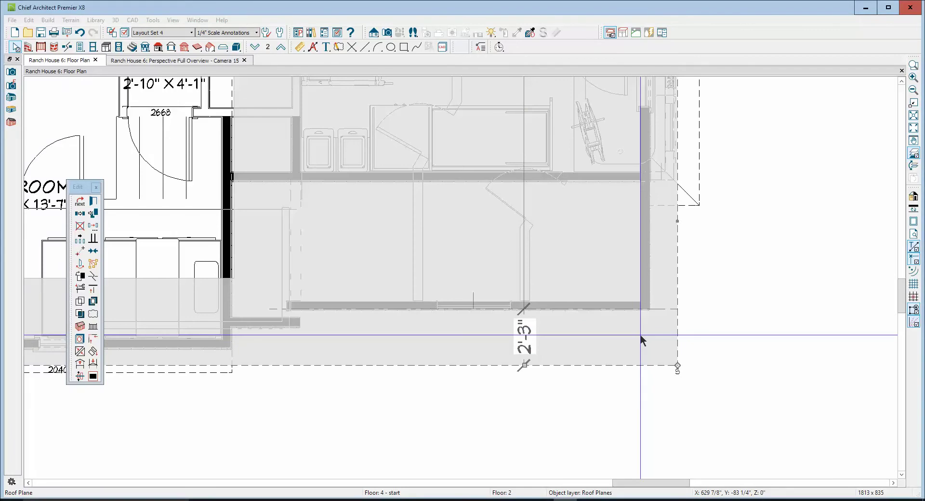
{"action": "key", "text": "Escape"}
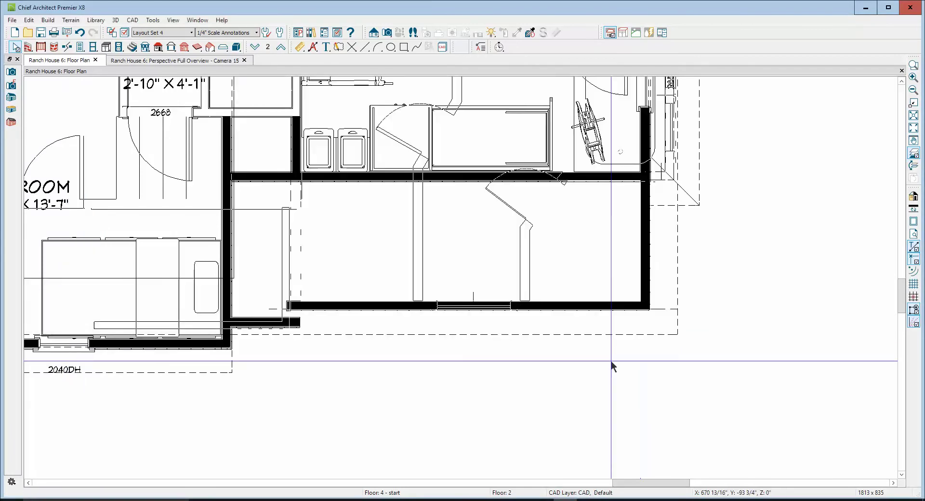
{"action": "left_click", "coordinate": [670, 313]}
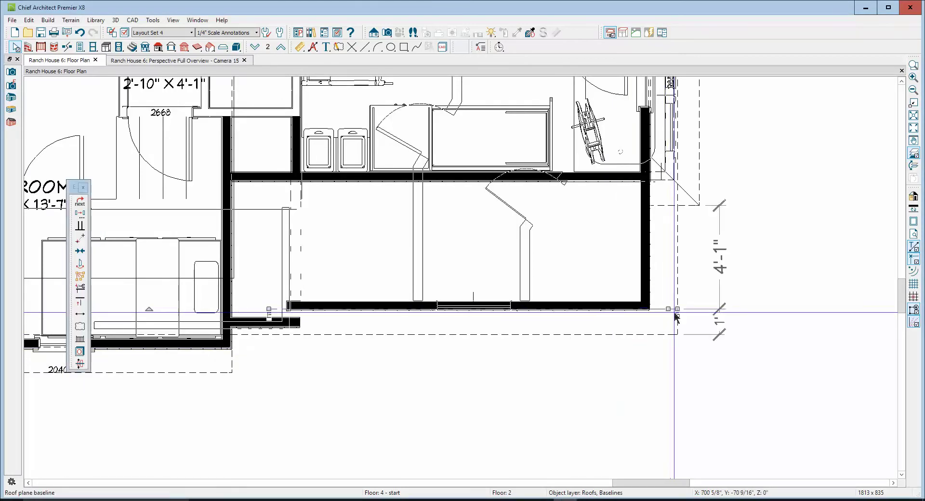
{"action": "left_click_drag", "start_coordinate": [677, 309], "coordinate": [637, 313]}
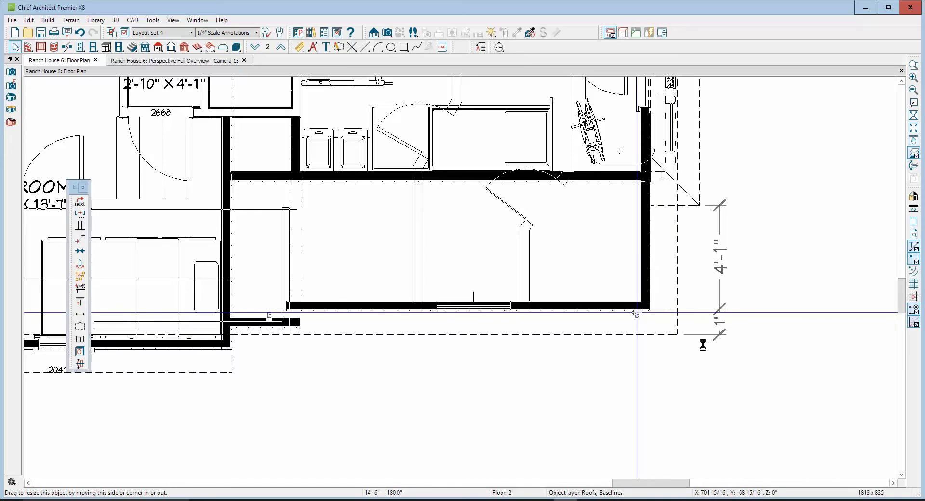
Examine the main house rear roof plane's eave and baseline above the rear bedroom windows and hide the reference floor display.
{"action": "scroll", "coordinate": [686, 363], "scroll_direction": "down", "scroll_amount": 1}
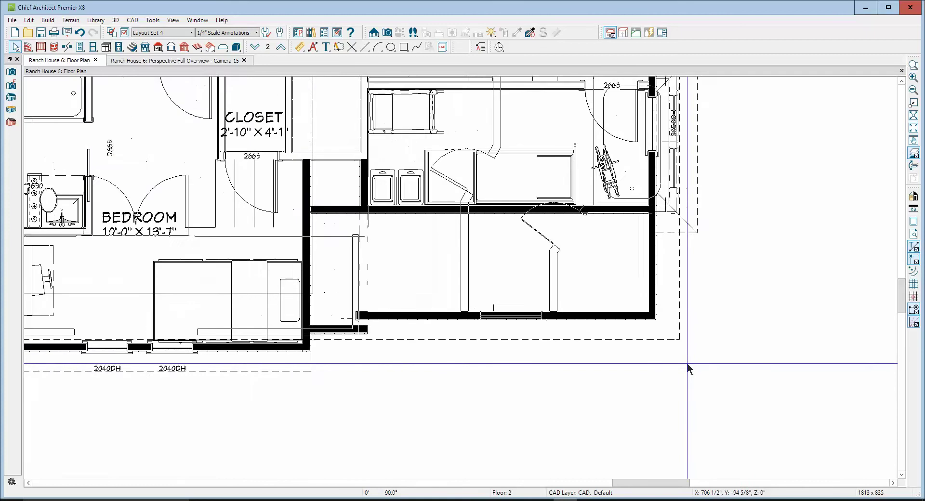
{"action": "scroll", "coordinate": [688, 366], "scroll_direction": "down", "scroll_amount": 4}
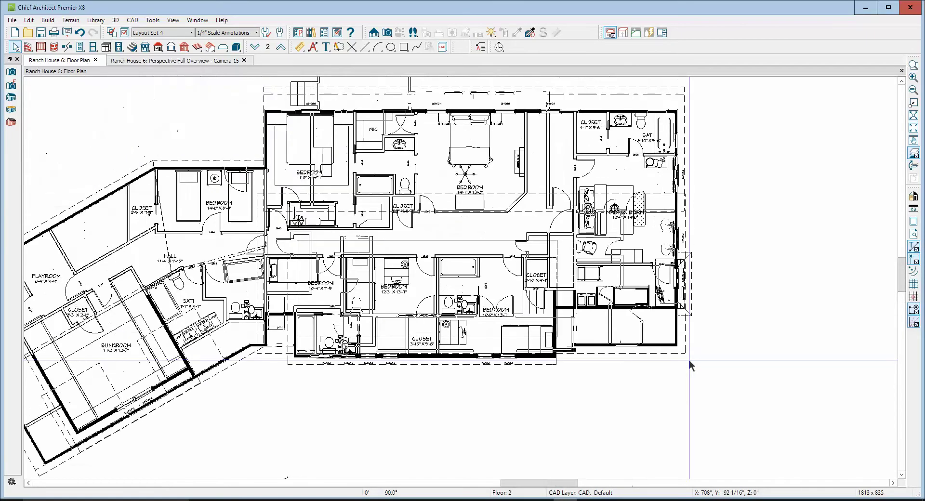
{"action": "scroll", "coordinate": [689, 361], "scroll_direction": "down", "scroll_amount": 1}
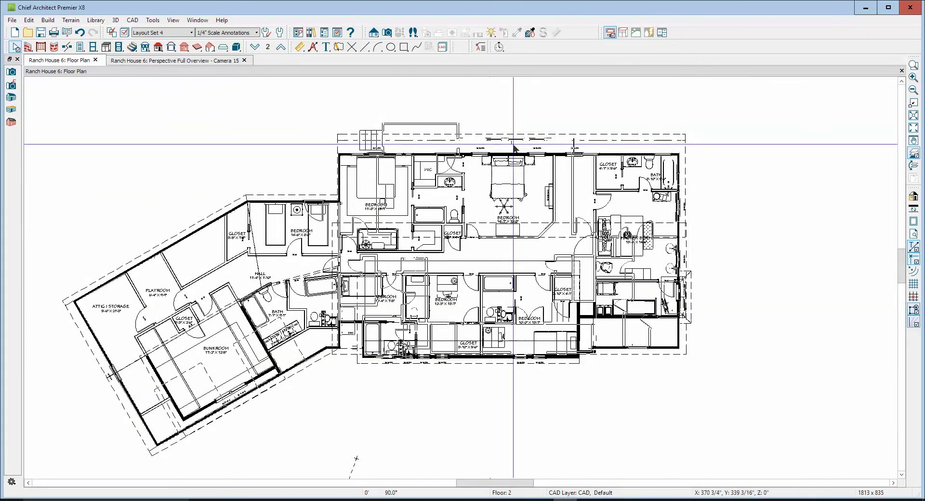
{"action": "left_click", "coordinate": [913, 65]}
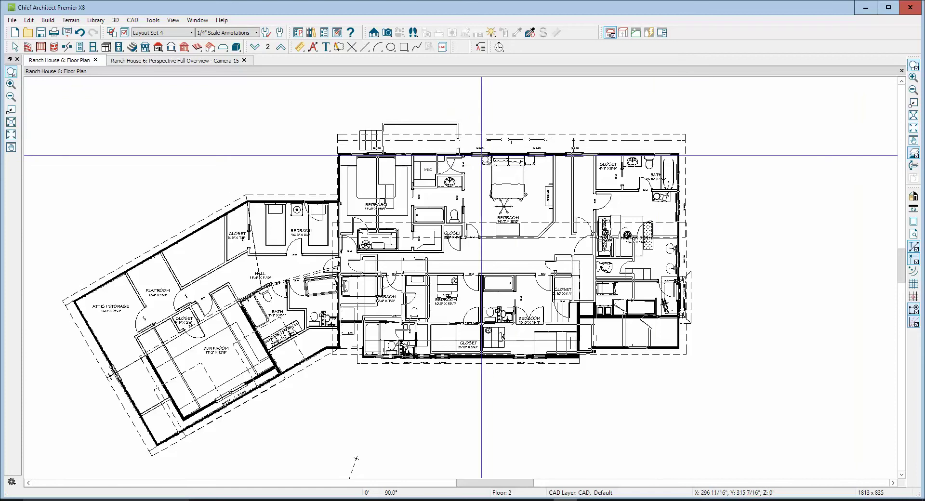
{"action": "left_click_drag", "start_coordinate": [444, 111], "coordinate": [518, 173]}
{"action": "left_click_drag", "start_coordinate": [532, 184], "coordinate": [531, 184]}
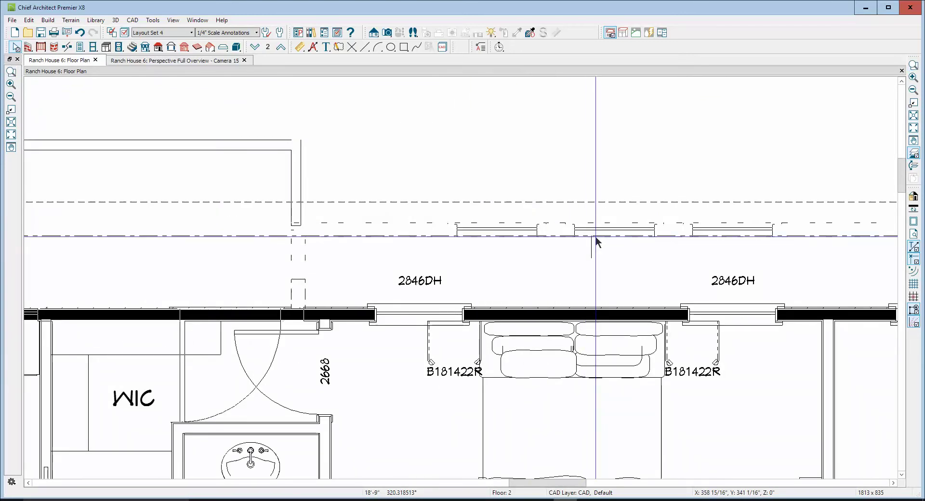
{"action": "left_click", "coordinate": [599, 203]}
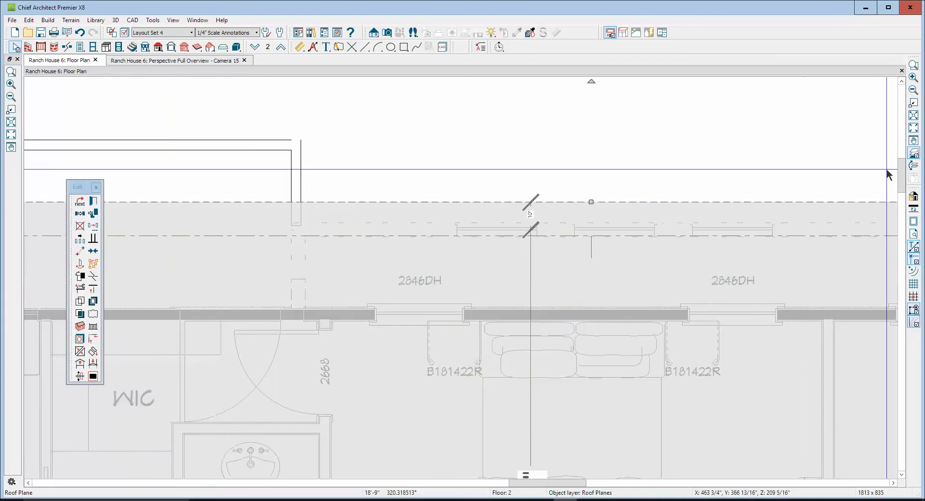
{"action": "left_click", "coordinate": [913, 153]}
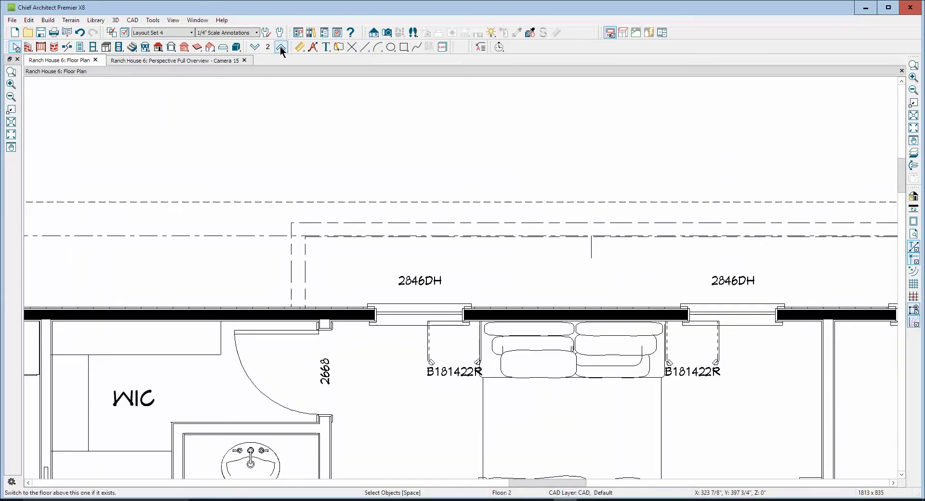
On floor 1, move the small rear roof plane beside the deck so its baseline lies on the exterior wall's outer face.
{"action": "left_click", "coordinate": [256, 47]}
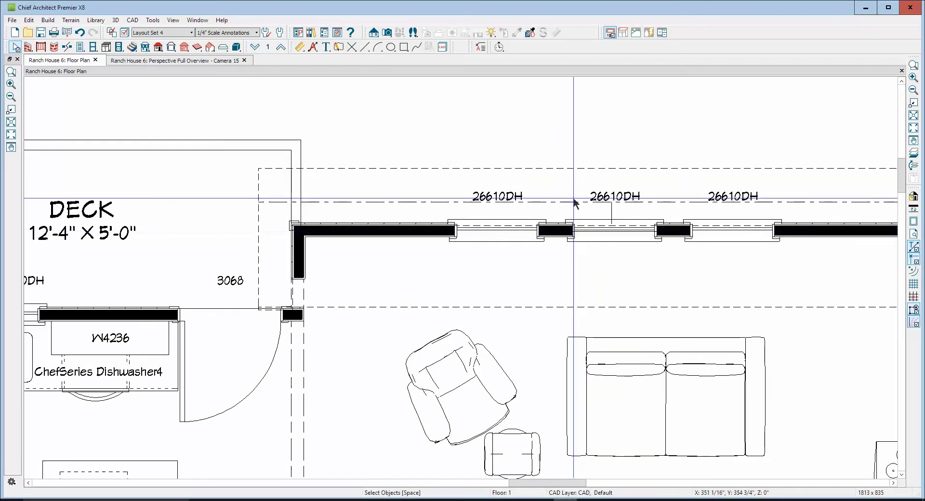
{"action": "left_click", "coordinate": [561, 167]}
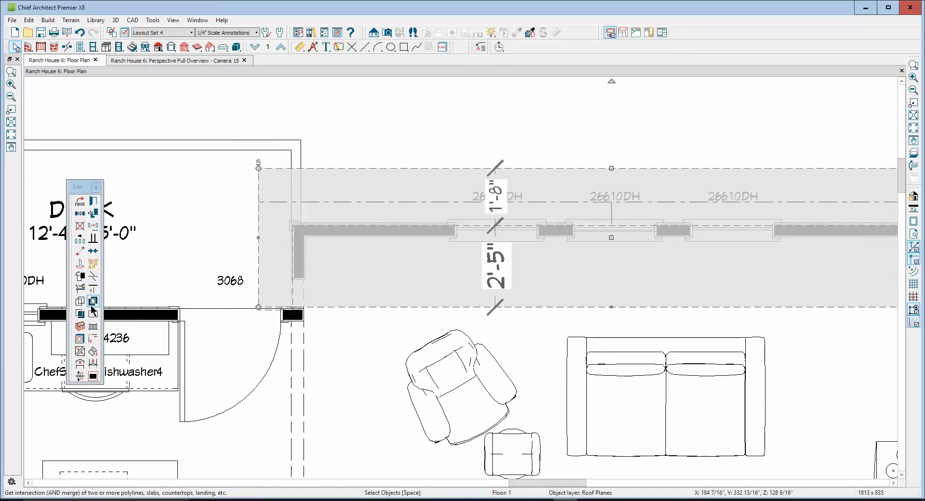
{"action": "left_click", "coordinate": [91, 264]}
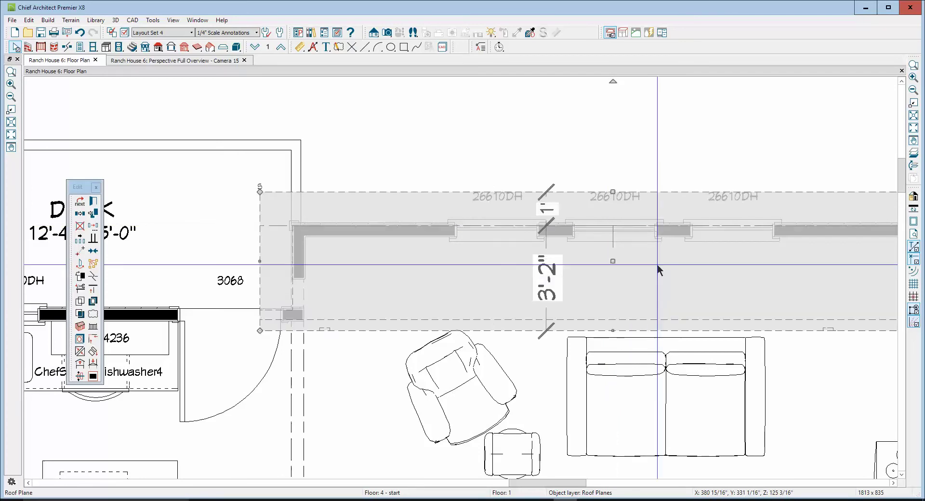
{"action": "key", "text": "Escape"}
{"action": "scroll", "coordinate": [606, 276], "scroll_direction": "down", "scroll_amount": 1}
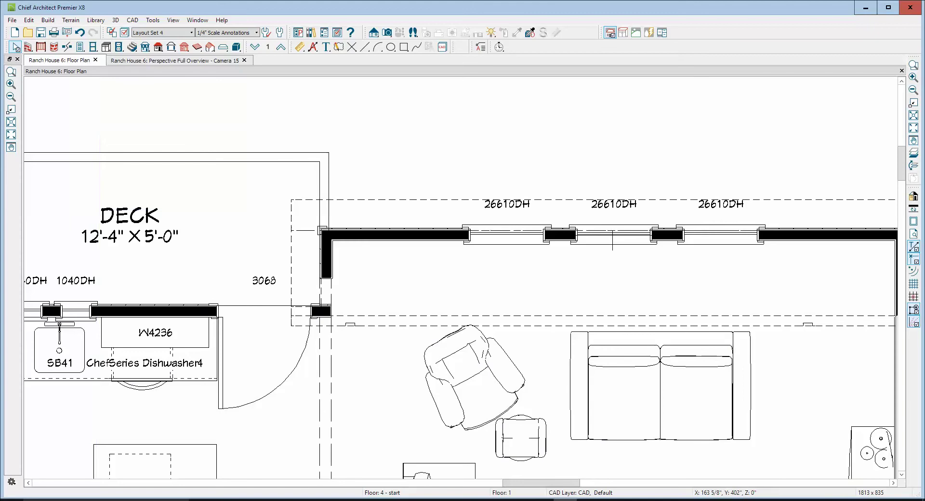
On floor 2, move the main rear roof plane point to point so its baseline lies on the rear exterior wall's outer face.
{"action": "left_click", "coordinate": [285, 46]}
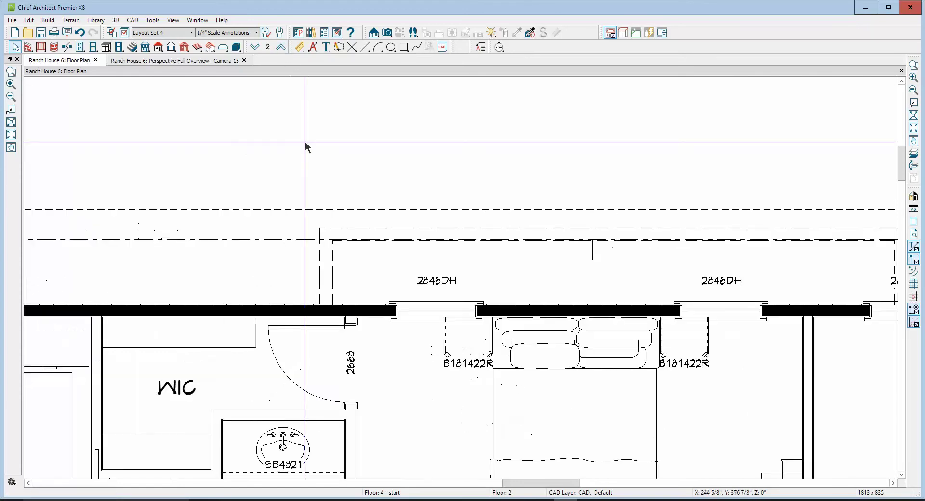
{"action": "left_click", "coordinate": [313, 214]}
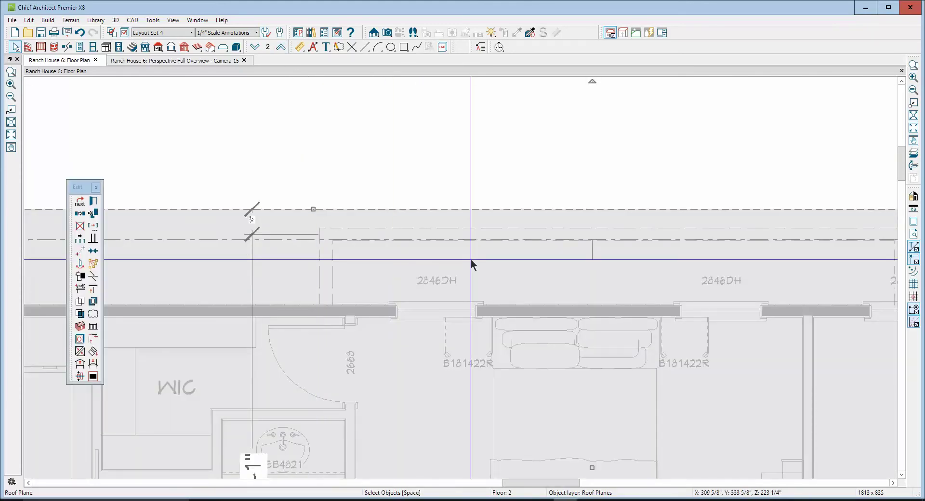
{"action": "left_click", "coordinate": [80, 251]}
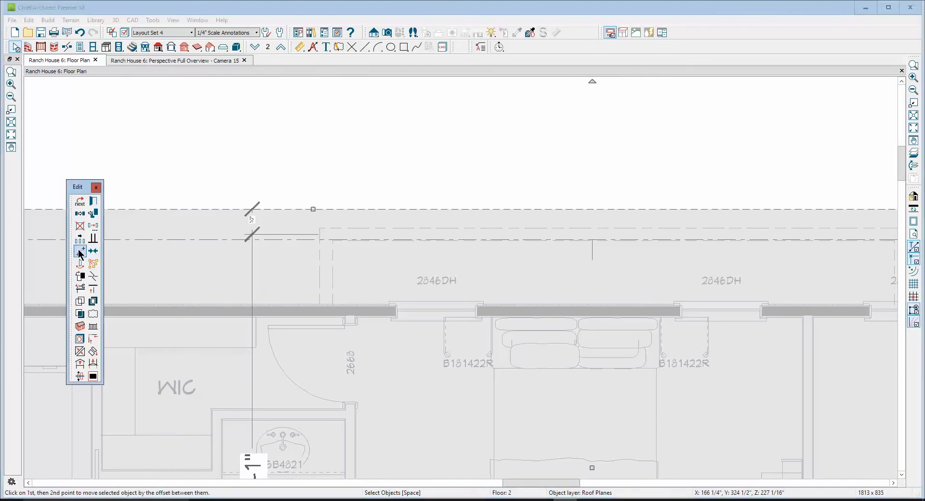
{"action": "left_click", "coordinate": [592, 241]}
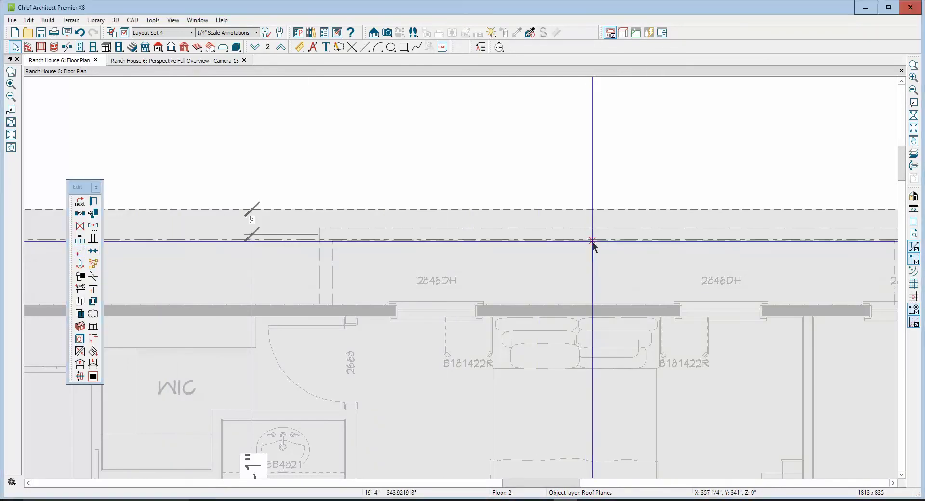
{"action": "left_click", "coordinate": [595, 307]}
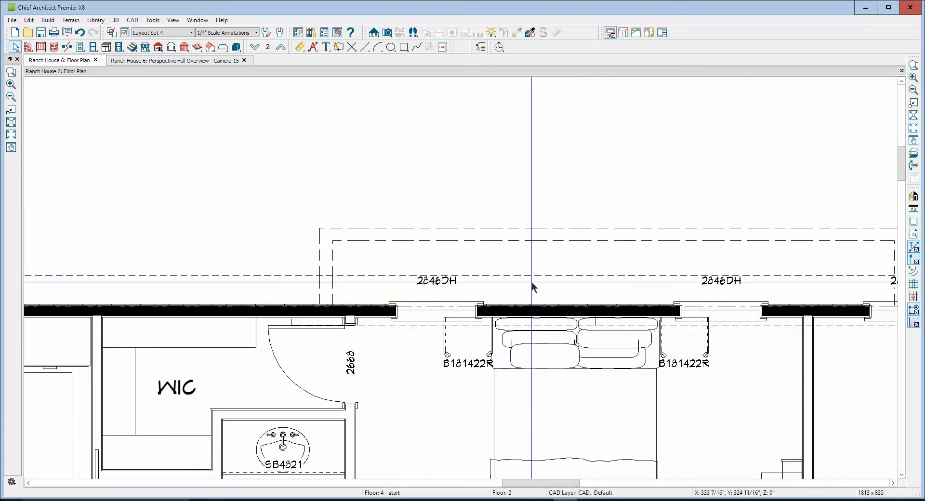
{"action": "left_click", "coordinate": [539, 276]}
{"action": "scroll", "coordinate": [537, 302], "scroll_direction": "down", "scroll_amount": 5}
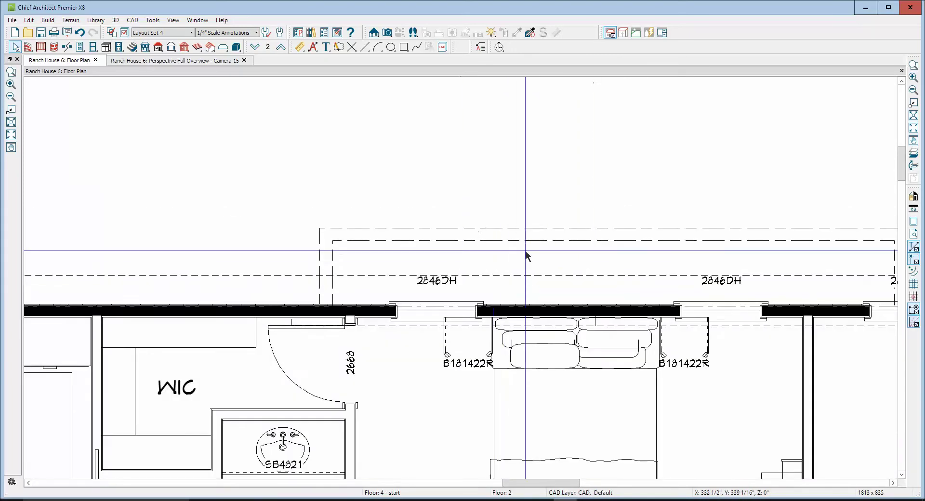
{"action": "scroll", "coordinate": [532, 238], "scroll_direction": "down", "scroll_amount": 3}
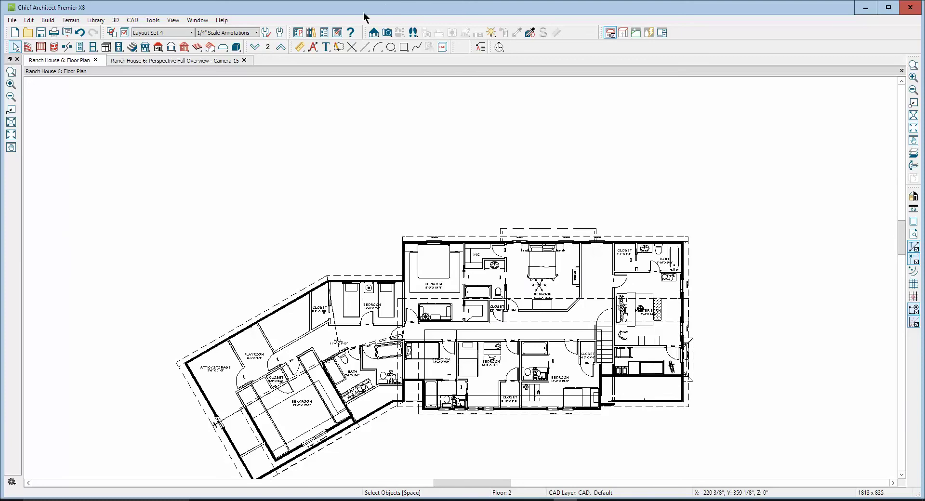
Check the main rear roof plane's baseline height in its specification without changing anything.
{"action": "left_click", "coordinate": [386, 32]}
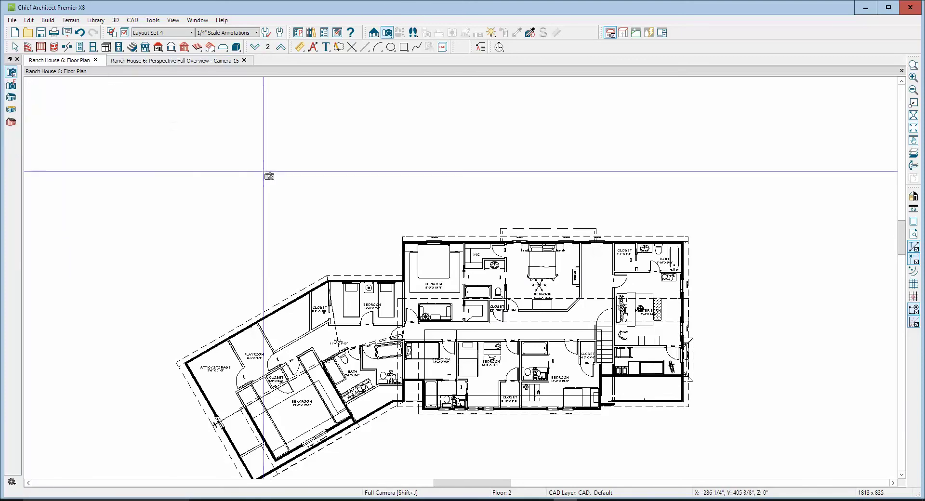
{"action": "scroll", "coordinate": [501, 187], "scroll_direction": "up", "scroll_amount": 2}
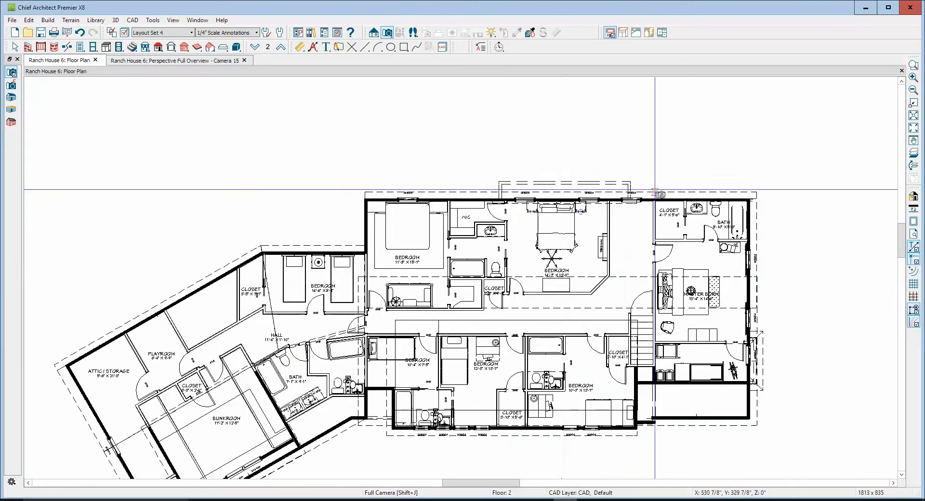
{"action": "key", "text": "space"}
{"action": "left_click", "coordinate": [624, 197]}
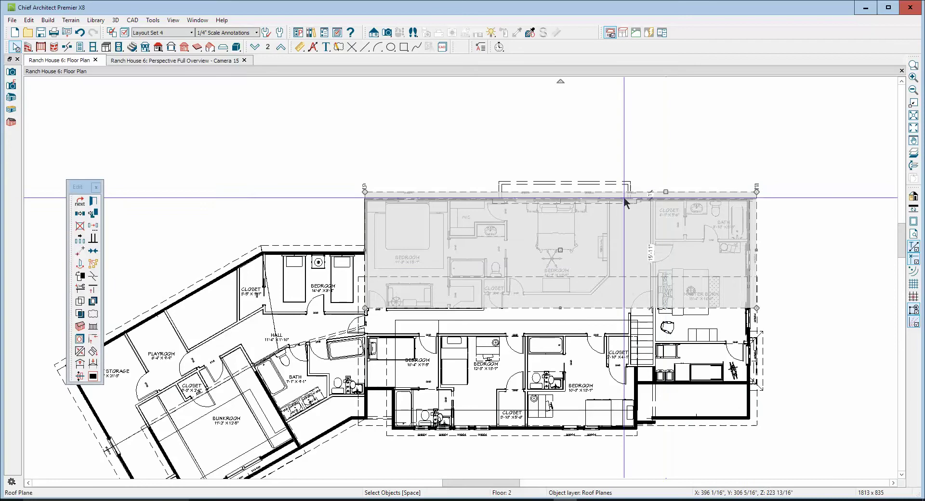
{"action": "left_click", "coordinate": [93, 201]}
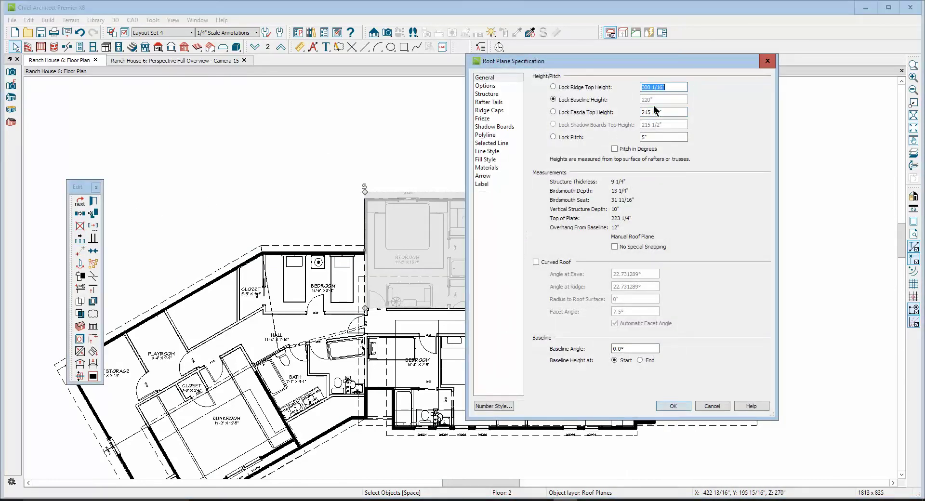
{"action": "left_click", "coordinate": [713, 409]}
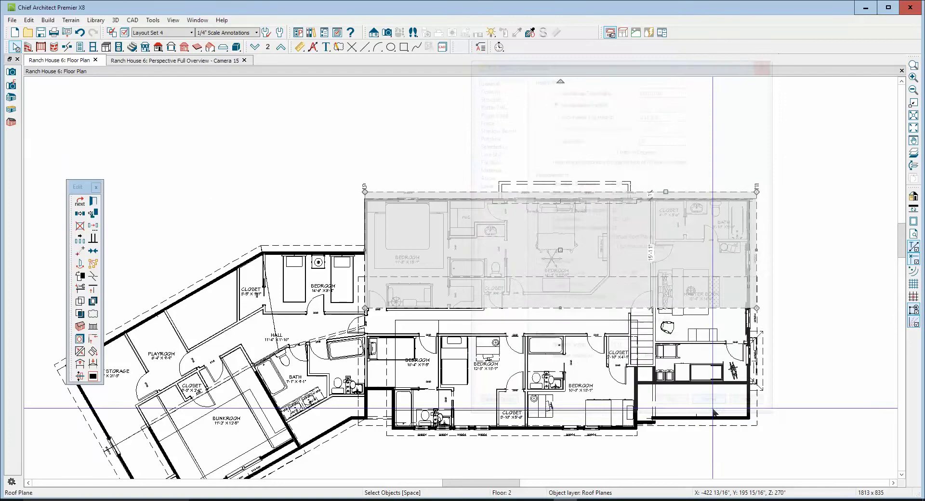
Lock the pitch of the second-floor front roof plane over the bedrooms and set its baseline height to 220 inches.
{"action": "left_click", "coordinate": [618, 435]}
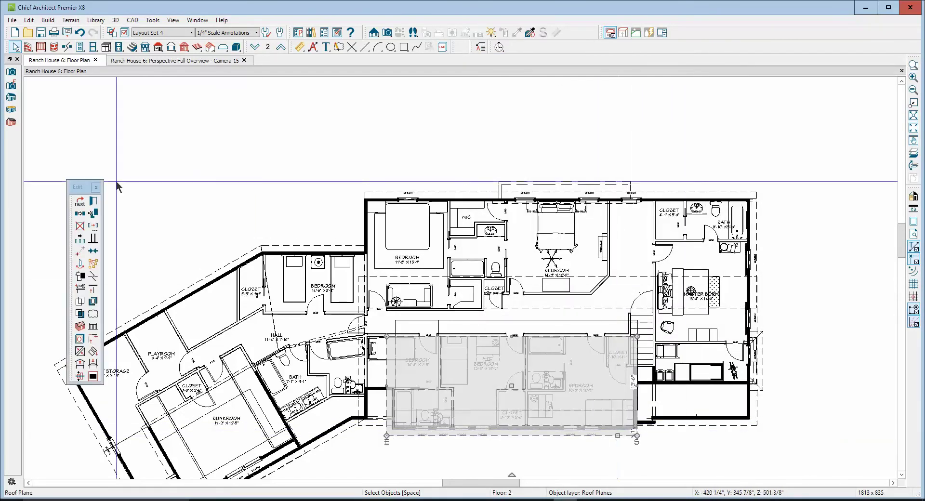
{"action": "left_click", "coordinate": [95, 202]}
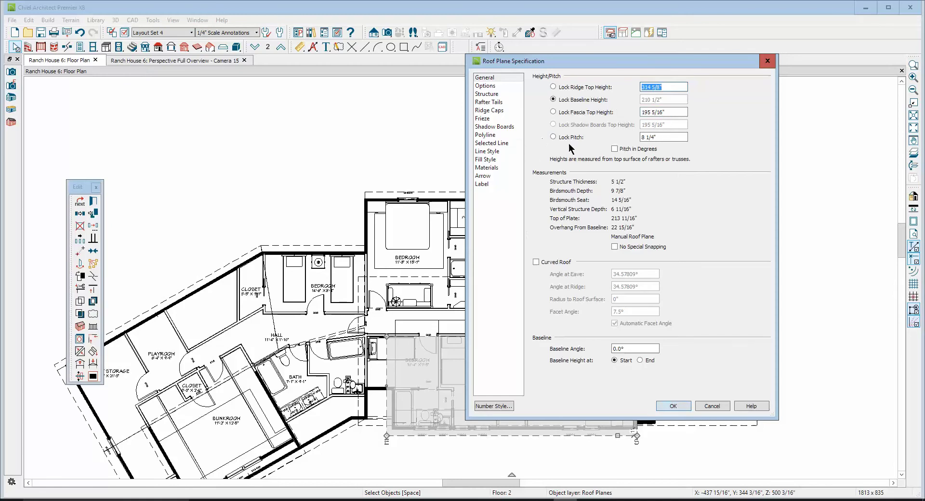
{"action": "left_click", "coordinate": [553, 137]}
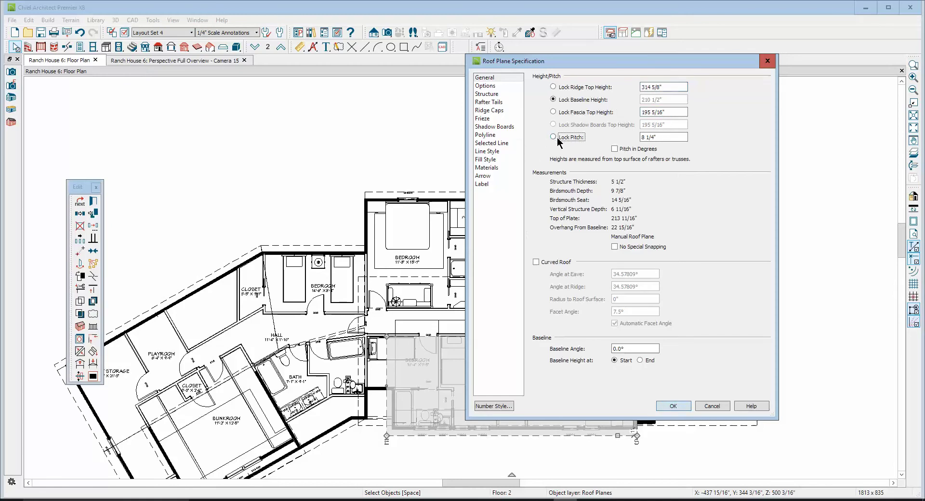
{"action": "triple_click", "coordinate": [662, 100]}
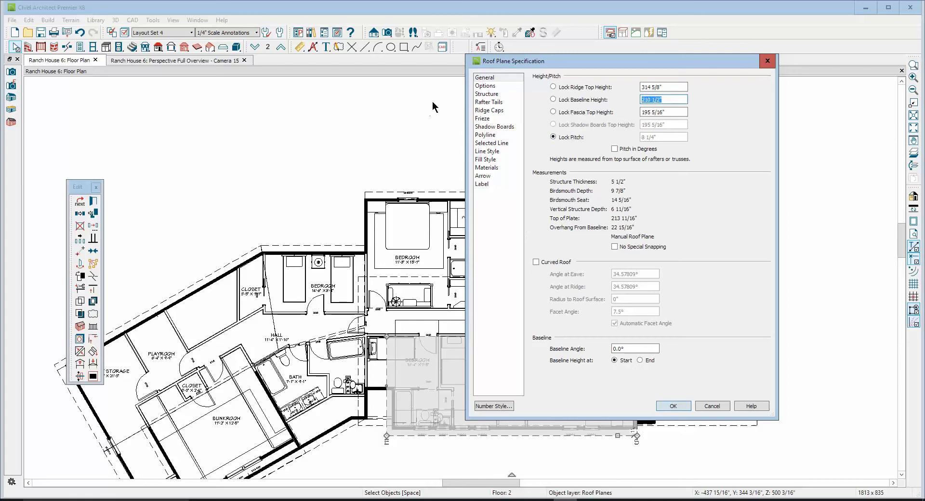
{"action": "type", "text": "220"}
{"action": "left_click", "coordinate": [674, 406]}
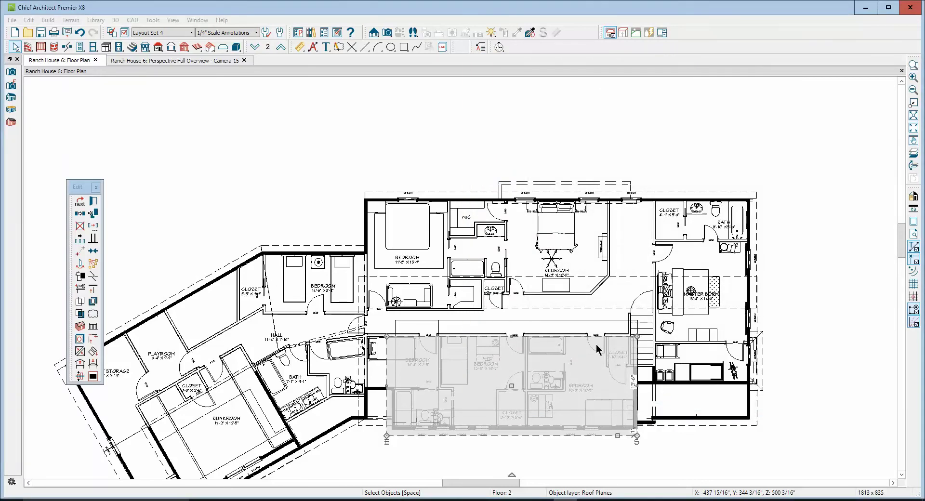
{"action": "key", "text": "Escape"}
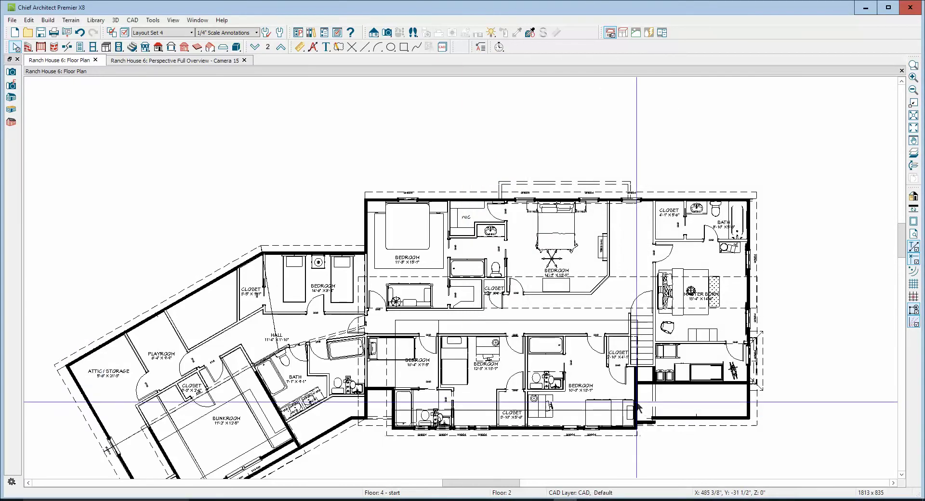
Create a full perspective overview of the house and inspect the upper front roof plane over the bedrooms up close.
{"action": "left_click", "coordinate": [387, 32]}
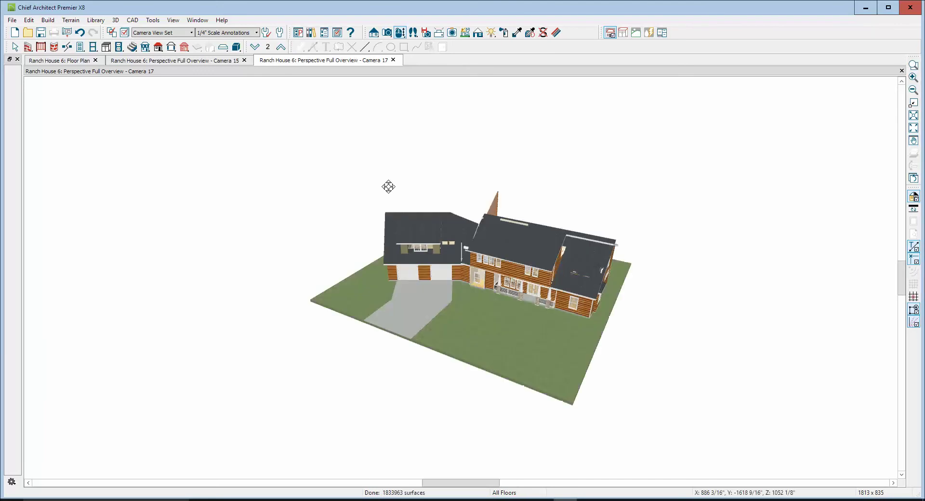
{"action": "left_click", "coordinate": [914, 65]}
{"action": "left_click_drag", "start_coordinate": [424, 200], "coordinate": [593, 305]}
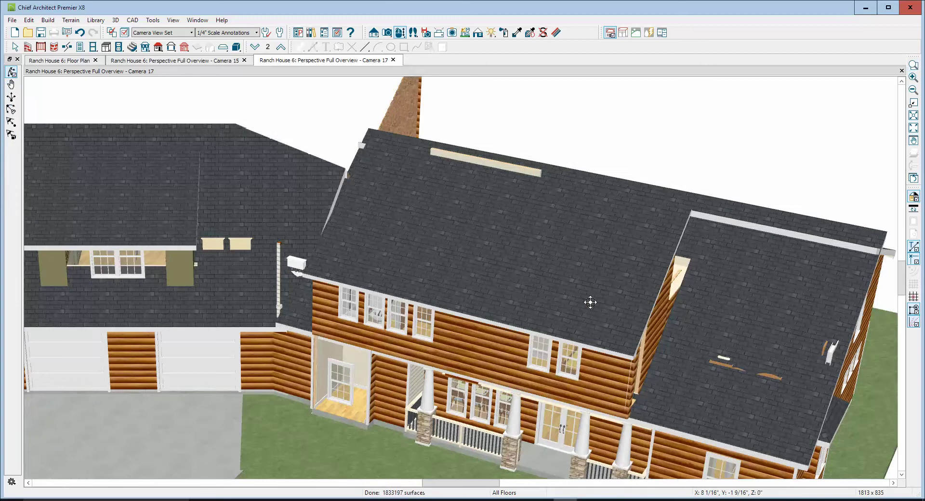
{"action": "right_click", "coordinate": [608, 337]}
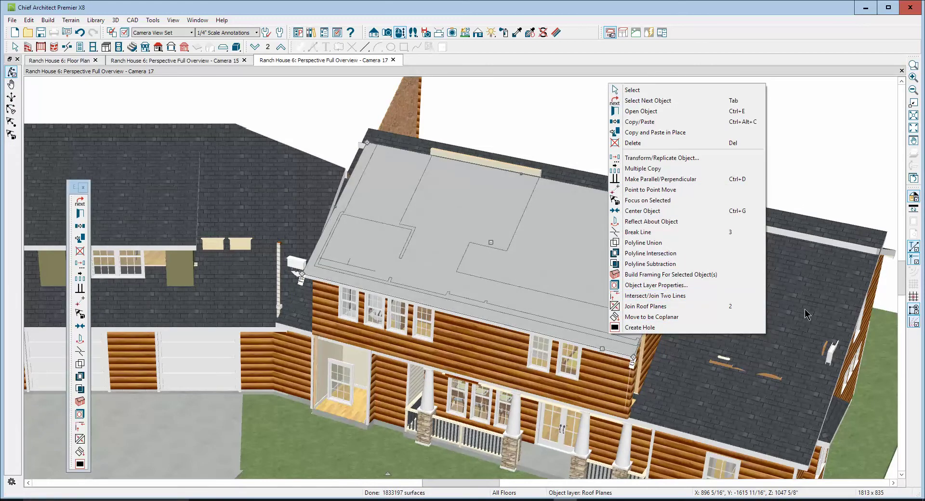
{"action": "left_click", "coordinate": [660, 89]}
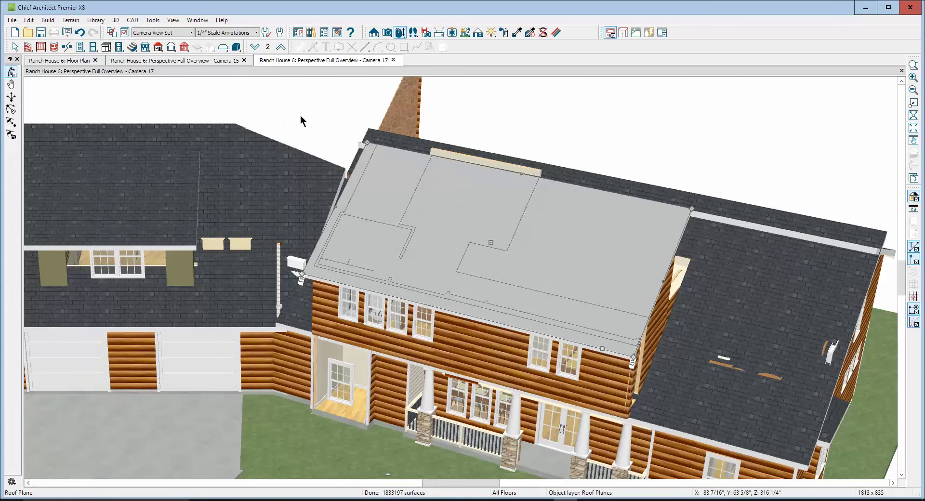
{"action": "key", "text": "space"}
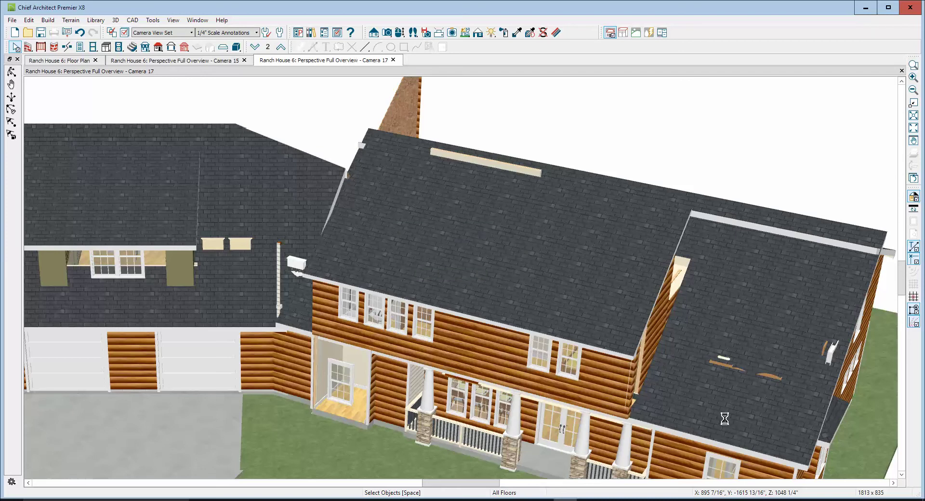
Check the height and pitch values of the large front roof plane surrounding the upper bedrooms' roof.
{"action": "right_click", "coordinate": [718, 416]}
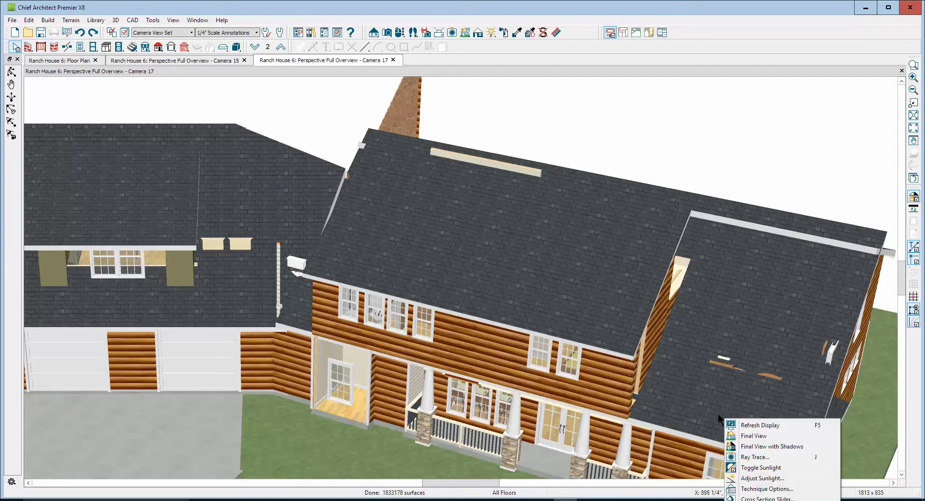
{"action": "left_click", "coordinate": [712, 405]}
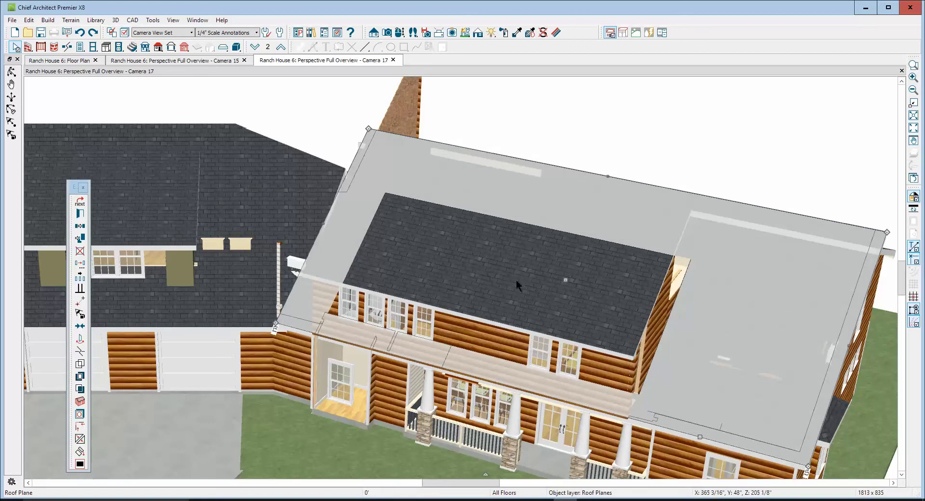
{"action": "left_click", "coordinate": [80, 214]}
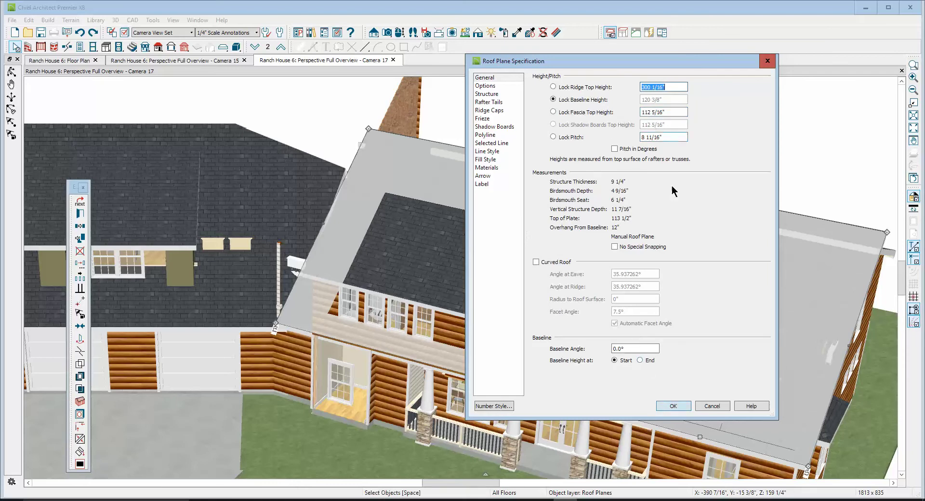
{"action": "left_click", "coordinate": [712, 405]}
{"action": "key", "text": "Escape"}
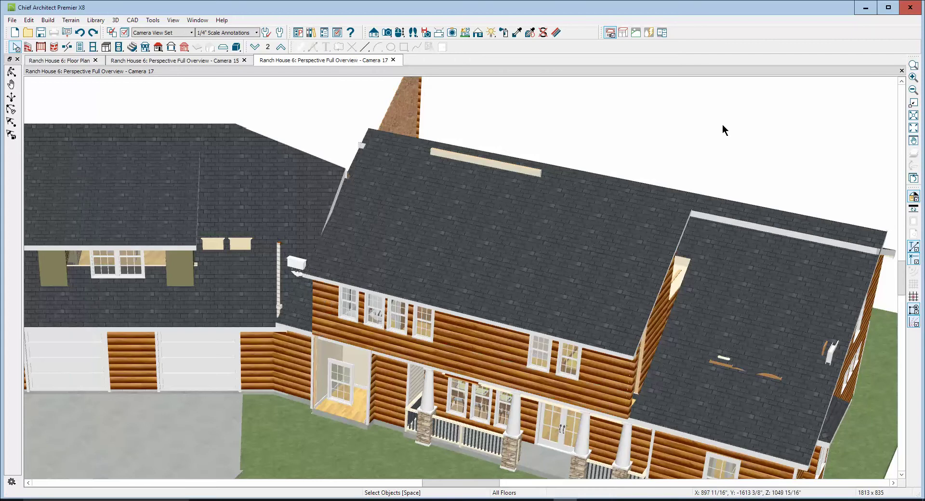
View the main roof from its gable end and check the rear roof plane's height and pitch values.
{"action": "left_click", "coordinate": [12, 71]}
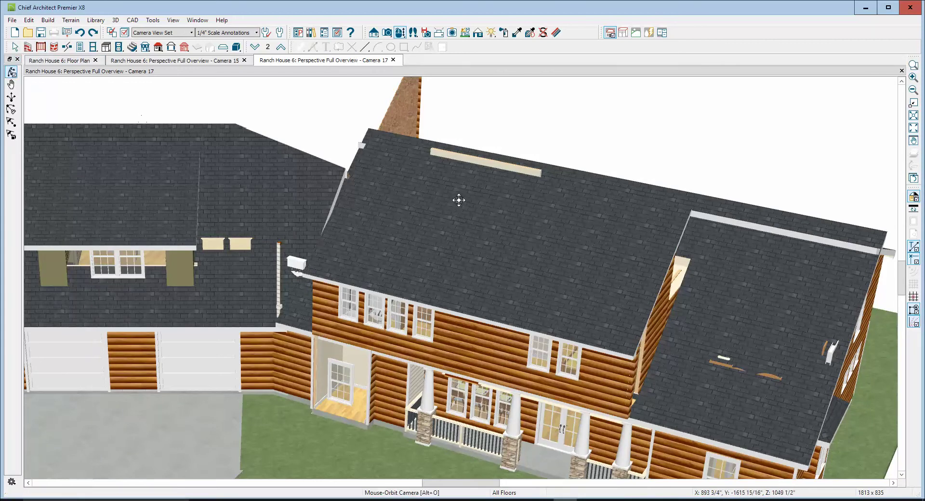
{"action": "left_click_drag", "start_coordinate": [458, 200], "coordinate": [326, 164]}
{"action": "key", "text": "space"}
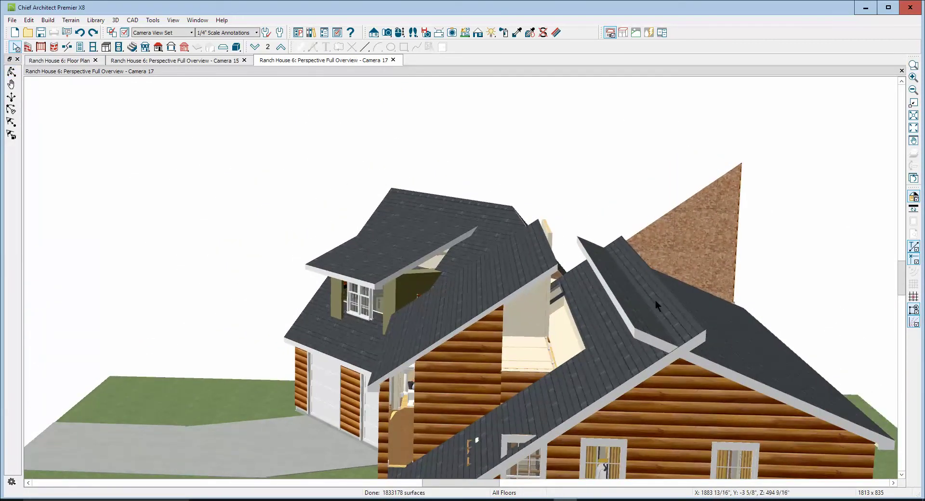
{"action": "left_click", "coordinate": [773, 360]}
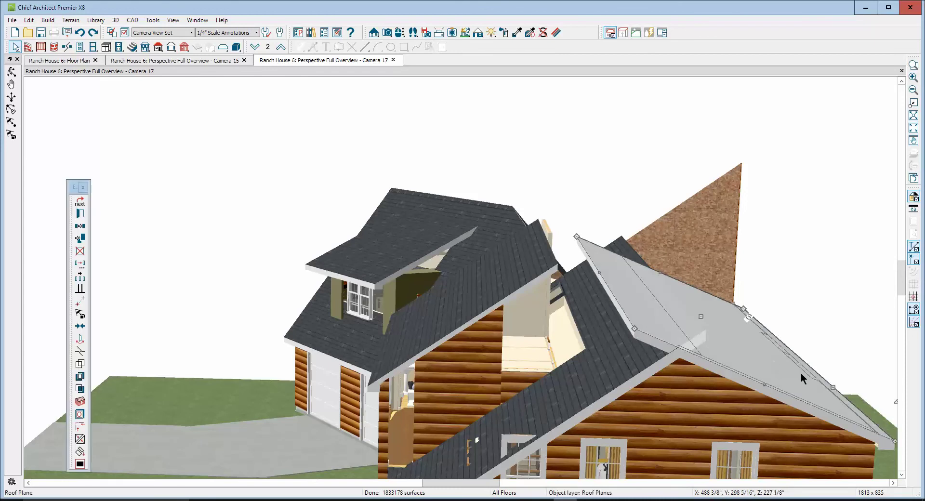
{"action": "left_click", "coordinate": [80, 215]}
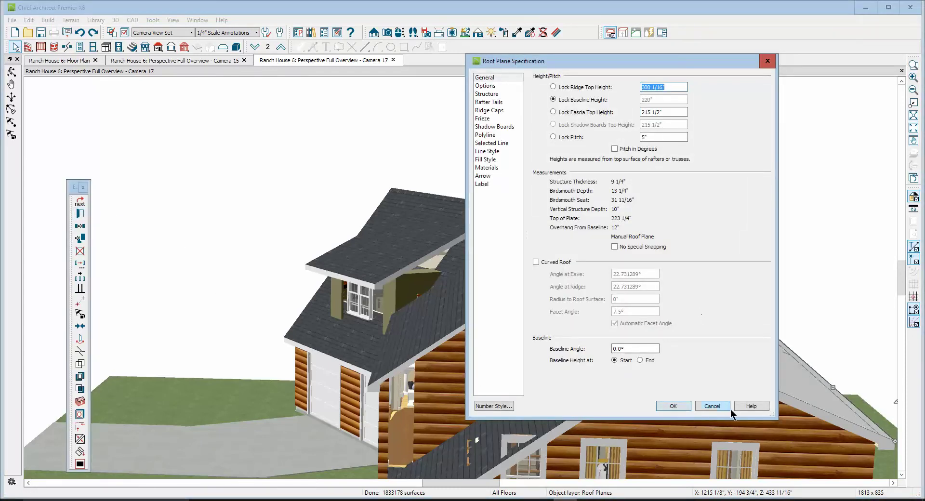
{"action": "left_click", "coordinate": [712, 406]}
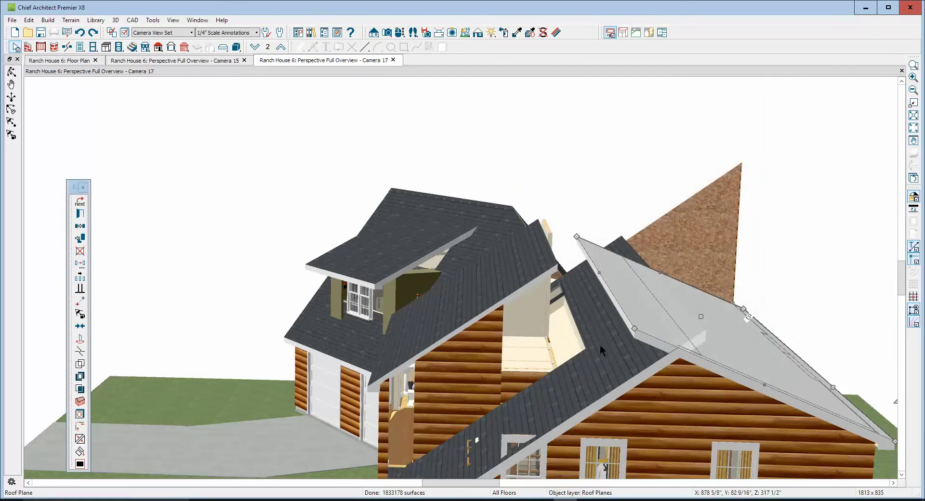
Join the large front roof plane's upper edge with the main rear roof plane so they meet at the ridge.
{"action": "right_click", "coordinate": [600, 345]}
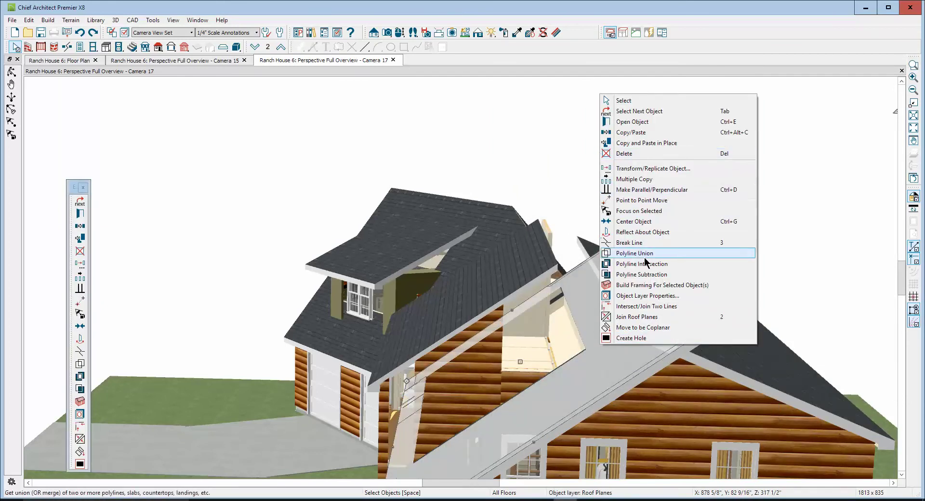
{"action": "left_click", "coordinate": [640, 317]}
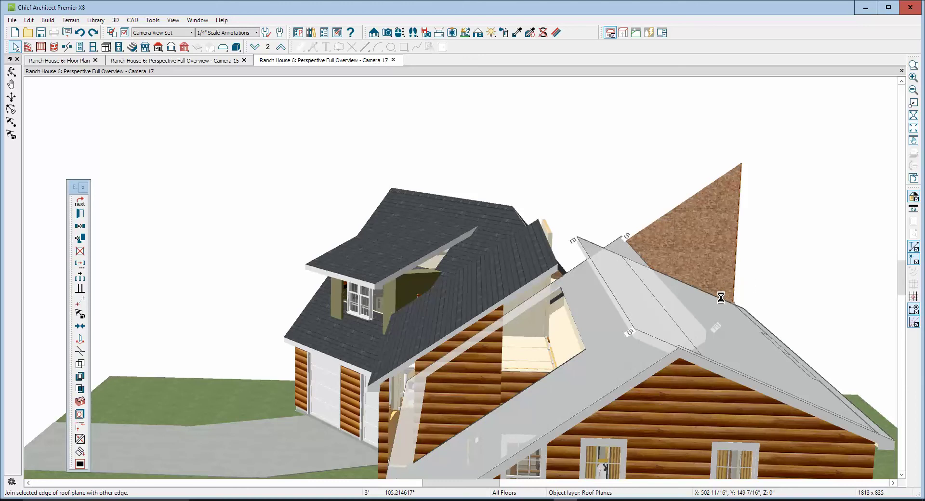
{"action": "left_click", "coordinate": [706, 294]}
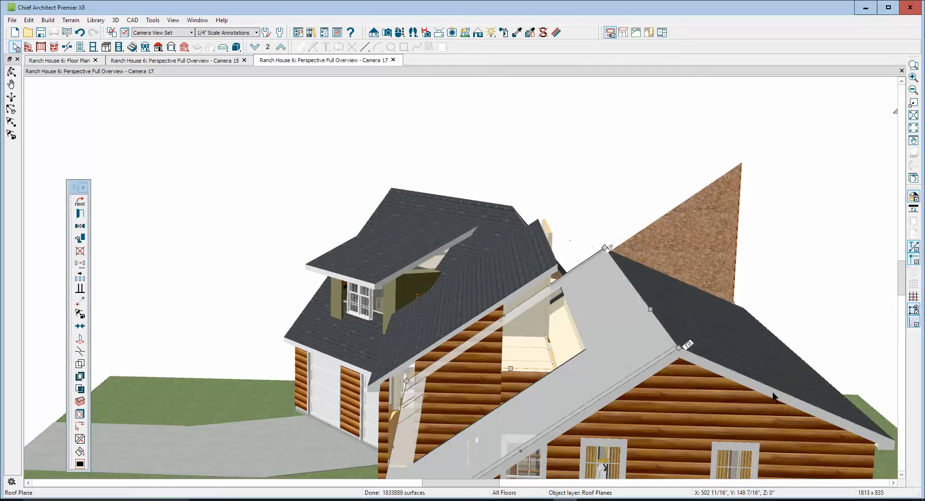
{"action": "key", "text": "alt+space"}
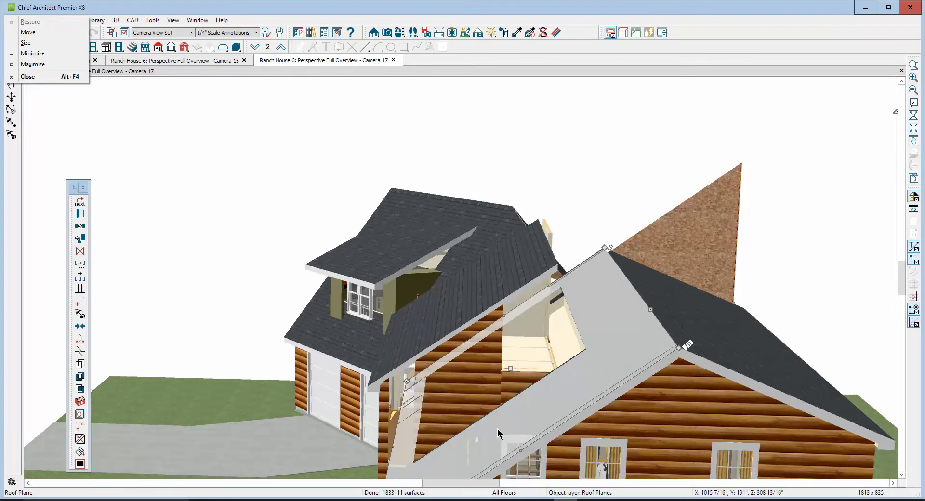
{"action": "key", "text": "Escape"}
{"action": "key", "text": "Escape"}
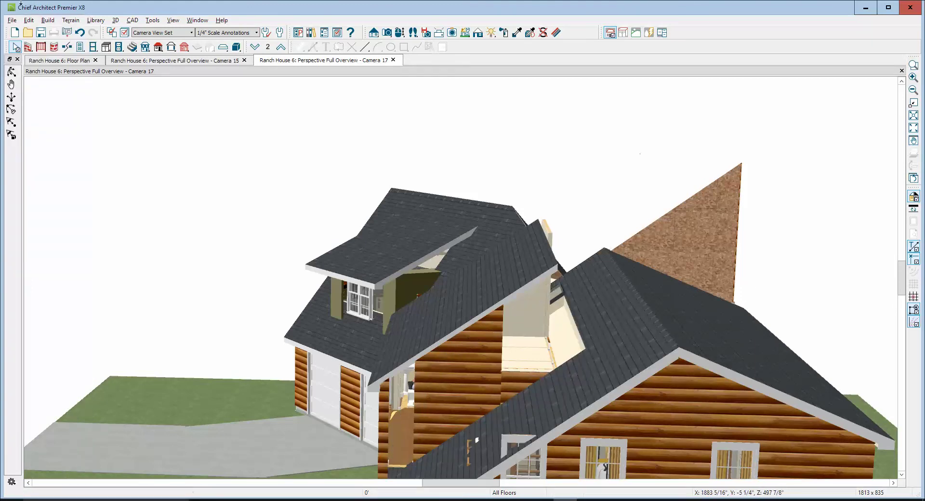
Pull the upper edge of the small rear porch roof plane back to the exterior wall so it no longer cuts into the upper floor.
{"action": "left_click", "coordinate": [11, 72]}
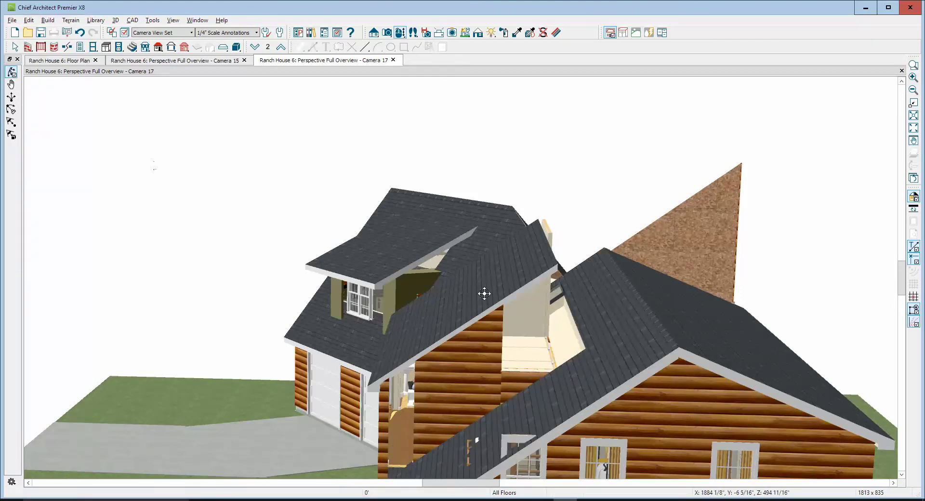
{"action": "left_click_drag", "start_coordinate": [483, 293], "coordinate": [424, 279]}
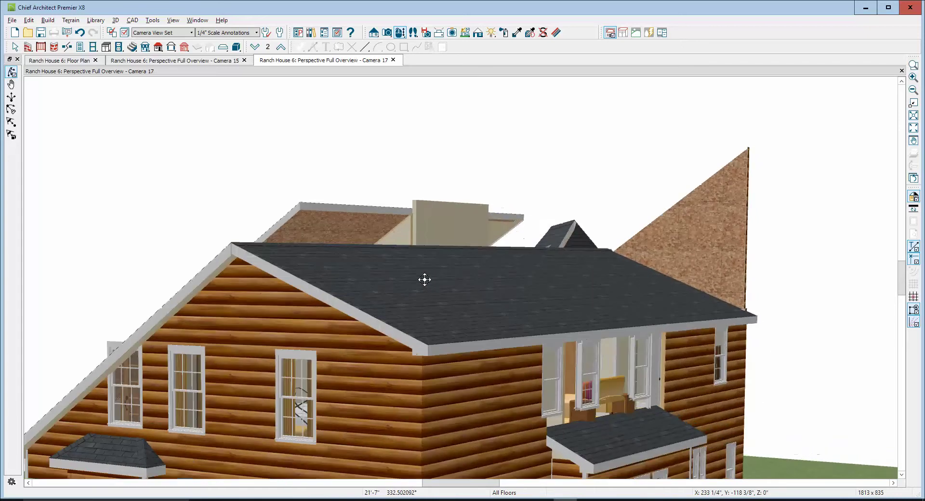
{"action": "scroll", "coordinate": [612, 420], "scroll_direction": "up", "scroll_amount": 5}
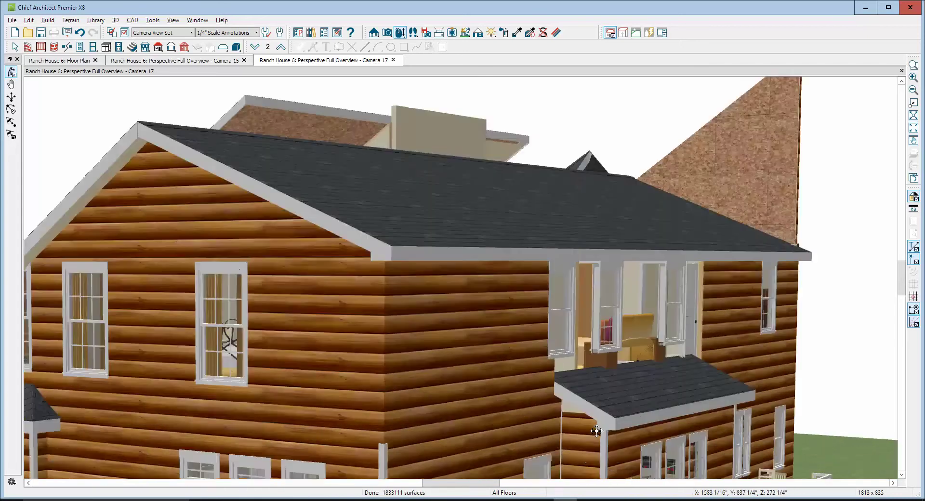
{"action": "scroll", "coordinate": [596, 431], "scroll_direction": "down", "scroll_amount": 4}
{"action": "key", "text": "space"}
{"action": "scroll", "coordinate": [649, 330], "scroll_direction": "up", "scroll_amount": 4}
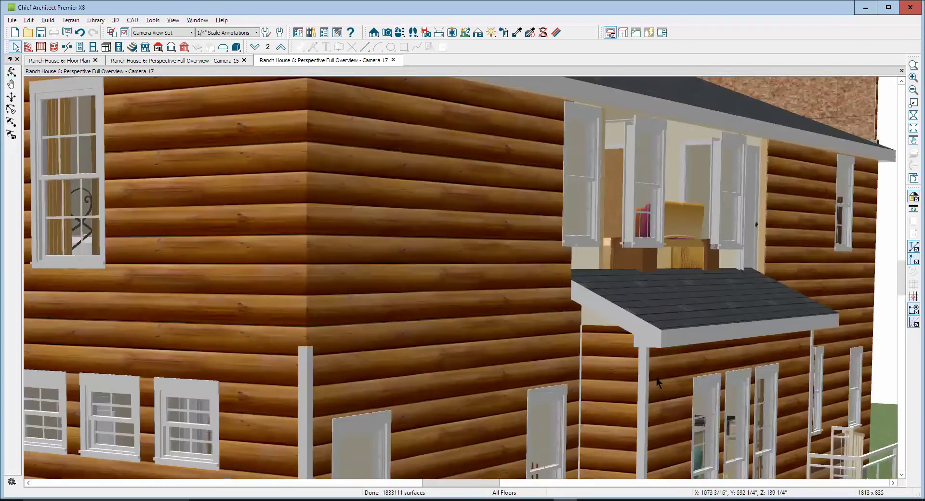
{"action": "left_click", "coordinate": [674, 177]}
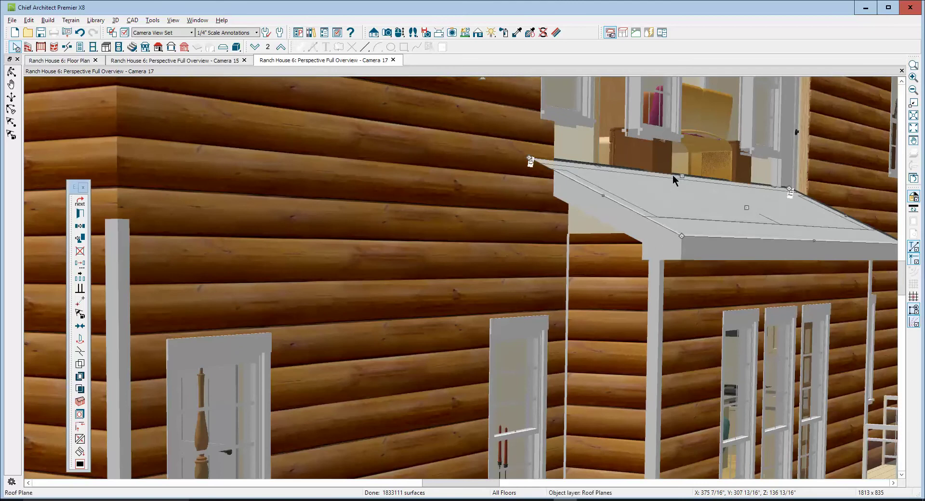
{"action": "left_click_drag", "start_coordinate": [682, 175], "coordinate": [685, 185]}
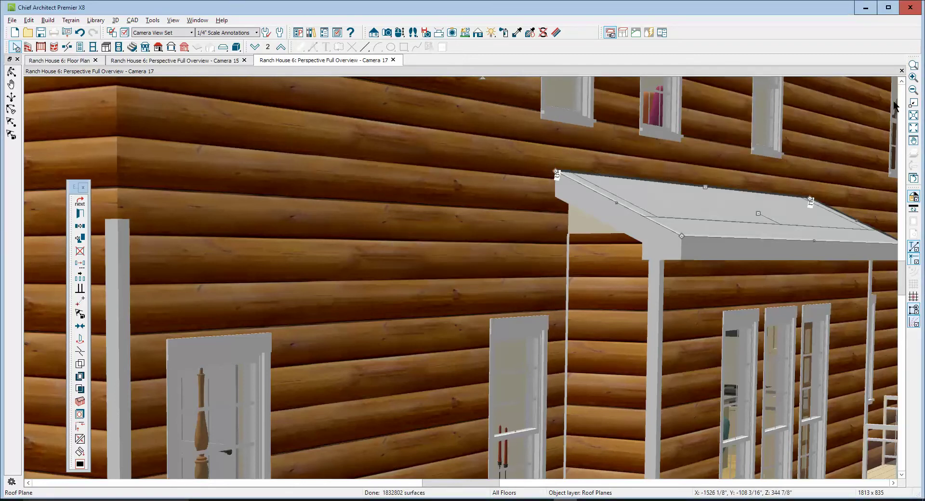
{"action": "left_click", "coordinate": [912, 90]}
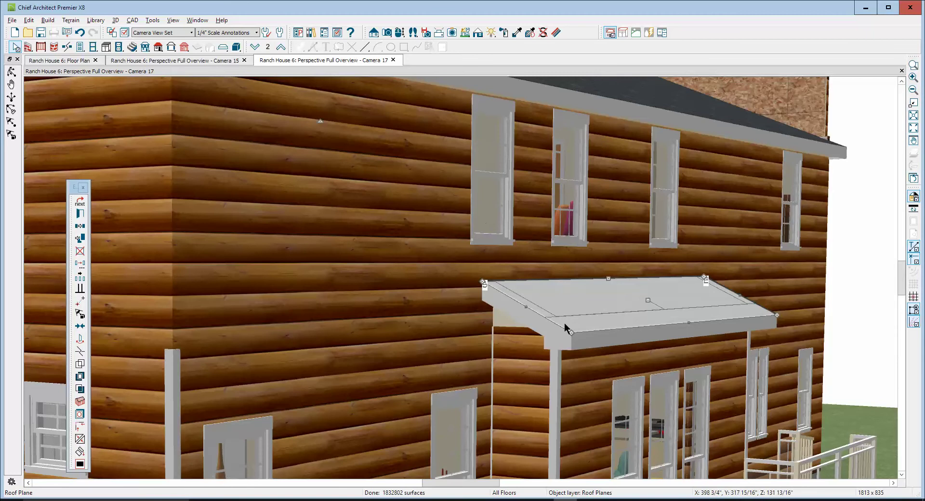
{"action": "key", "text": "Escape"}
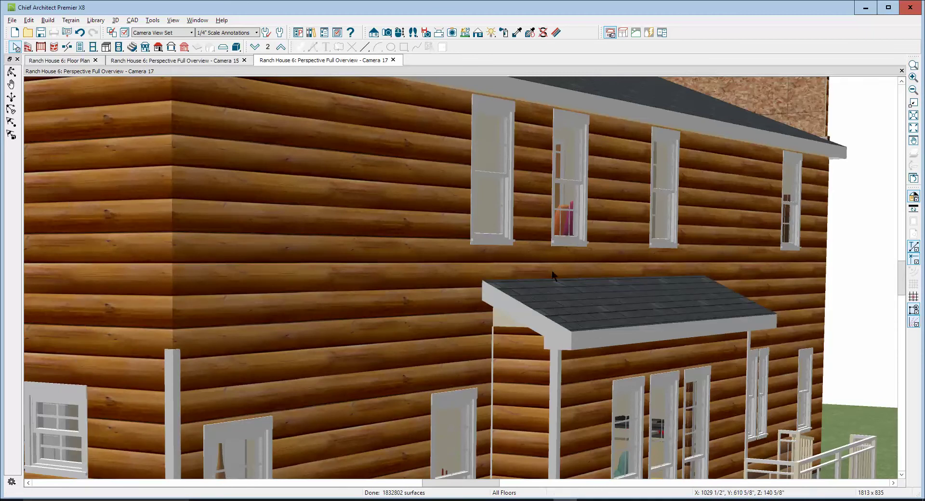
Examine the rear of the house from its corner to the garage wing, including the tall pointed wall rising past the rear roof plane.
{"action": "scroll", "coordinate": [695, 250], "scroll_direction": "down", "scroll_amount": 5}
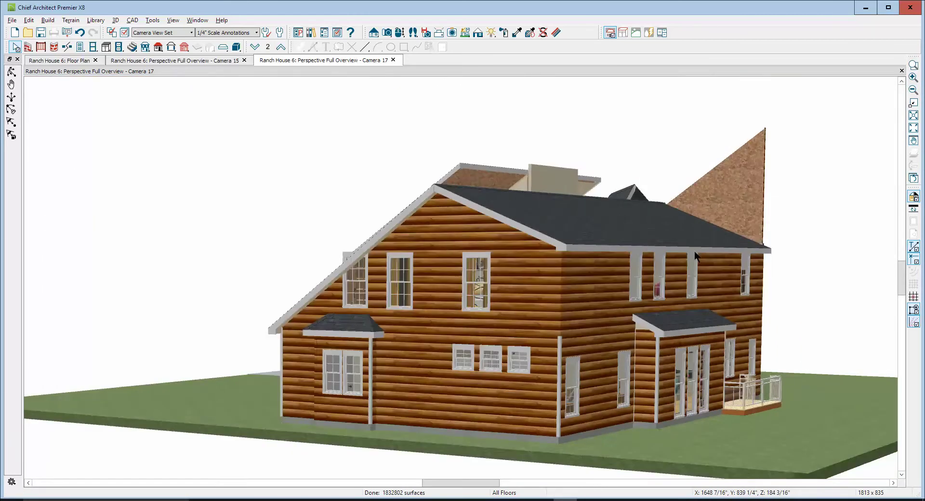
{"action": "scroll", "coordinate": [695, 250], "scroll_direction": "up", "scroll_amount": 2}
{"action": "scroll", "coordinate": [663, 194], "scroll_direction": "up", "scroll_amount": 2}
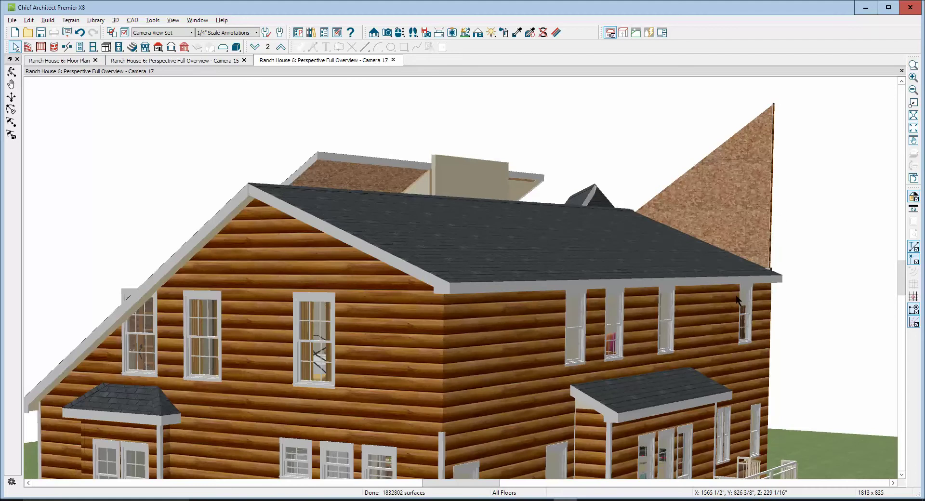
{"action": "scroll", "coordinate": [737, 299], "scroll_direction": "up", "scroll_amount": 2}
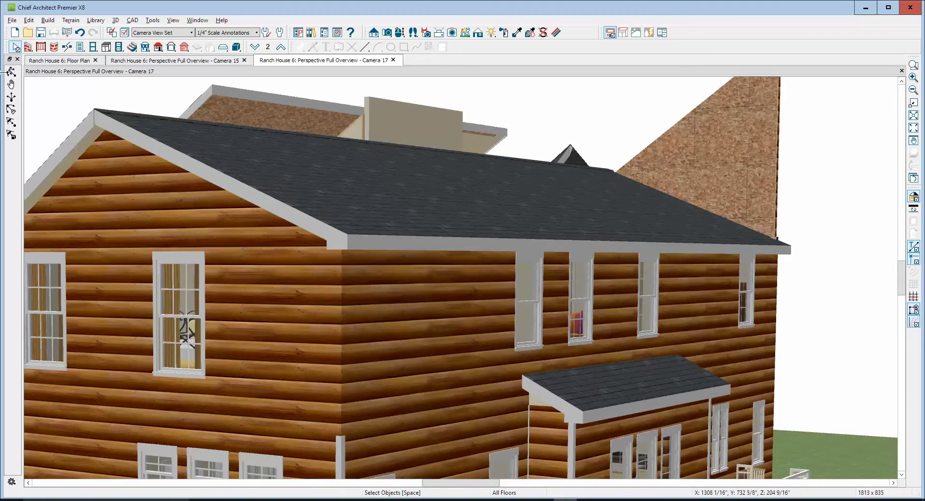
{"action": "left_click", "coordinate": [12, 71]}
{"action": "scroll", "coordinate": [487, 209], "scroll_direction": "down", "scroll_amount": 4}
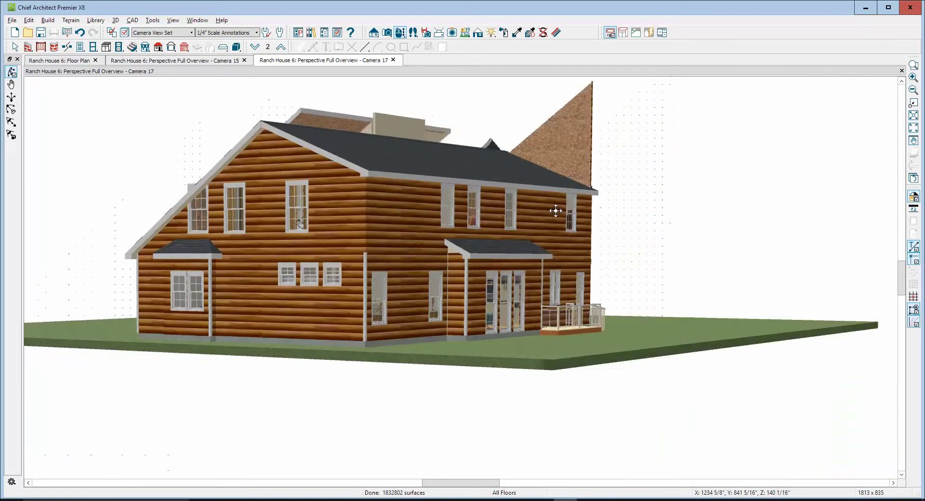
{"action": "left_click_drag", "start_coordinate": [555, 210], "coordinate": [332, 233]}
{"action": "scroll", "coordinate": [188, 206], "scroll_direction": "up", "scroll_amount": 3}
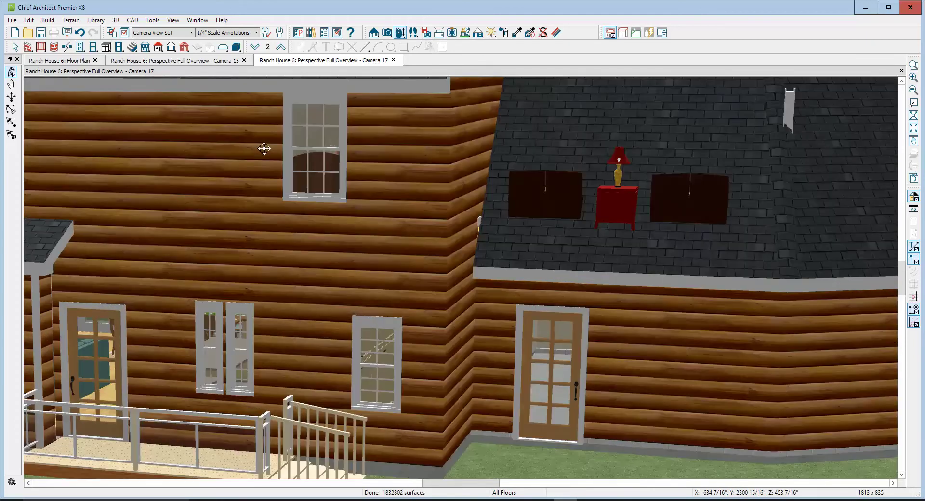
{"action": "scroll", "coordinate": [264, 149], "scroll_direction": "down", "scroll_amount": 3}
{"action": "scroll", "coordinate": [293, 171], "scroll_direction": "up", "scroll_amount": 3}
{"action": "scroll", "coordinate": [270, 157], "scroll_direction": "down", "scroll_amount": 3}
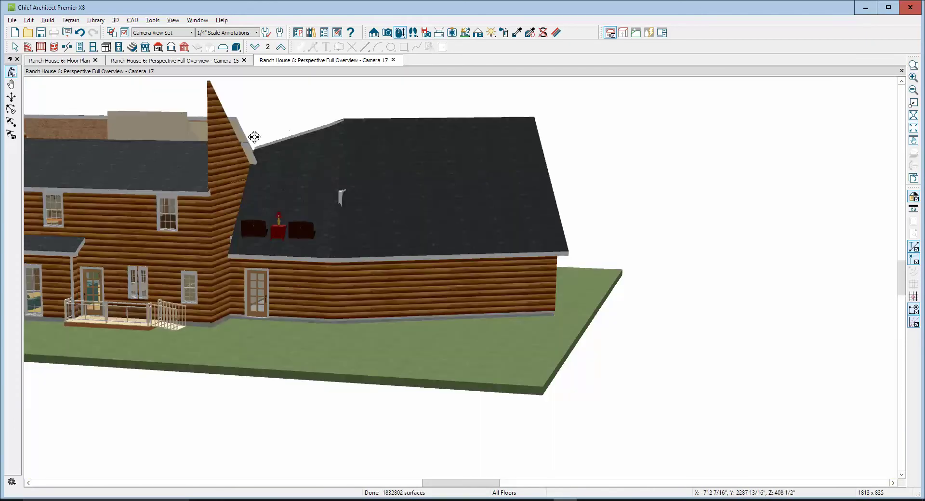
Extend the main rear roof plane's gable edge at the garage wing end so it covers the wall below.
{"action": "key", "text": "space"}
{"action": "left_click", "coordinate": [208, 172]}
{"action": "scroll", "coordinate": [208, 173], "scroll_direction": "up", "scroll_amount": 2}
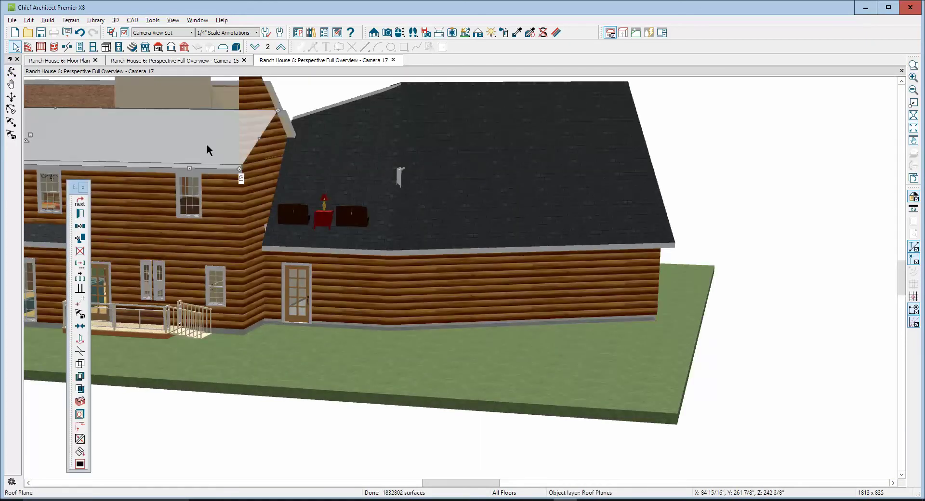
{"action": "scroll", "coordinate": [266, 139], "scroll_direction": "up", "scroll_amount": 1}
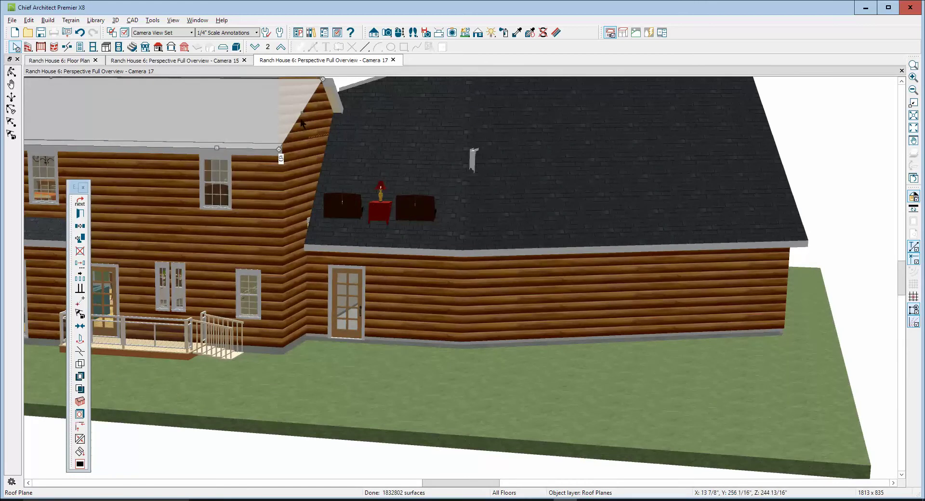
{"action": "left_click_drag", "start_coordinate": [323, 79], "coordinate": [333, 79]}
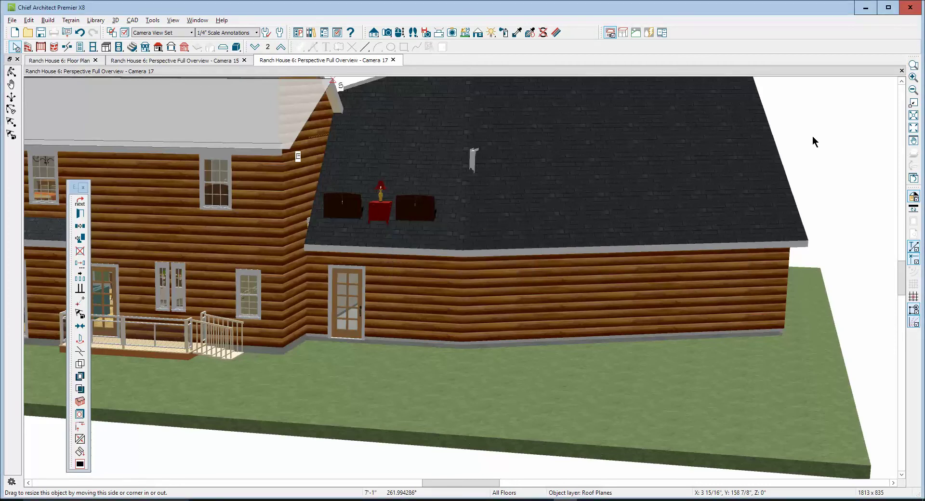
{"action": "scroll", "coordinate": [812, 136], "scroll_direction": "up", "scroll_amount": 3}
{"action": "scroll", "coordinate": [812, 139], "scroll_direction": "down", "scroll_amount": 4}
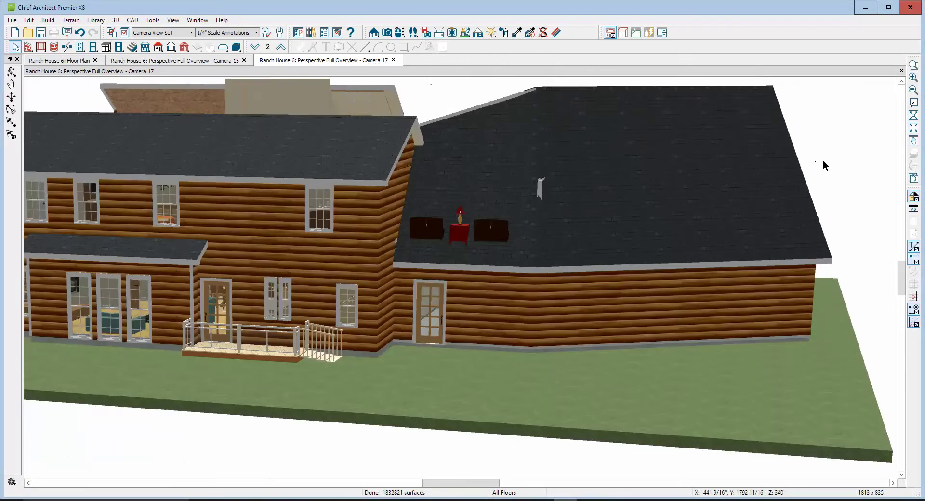
View the gable end and bedroom roof up close and check the large front roof plane's height and pitch values.
{"action": "scroll", "coordinate": [823, 161], "scroll_direction": "down", "scroll_amount": 4}
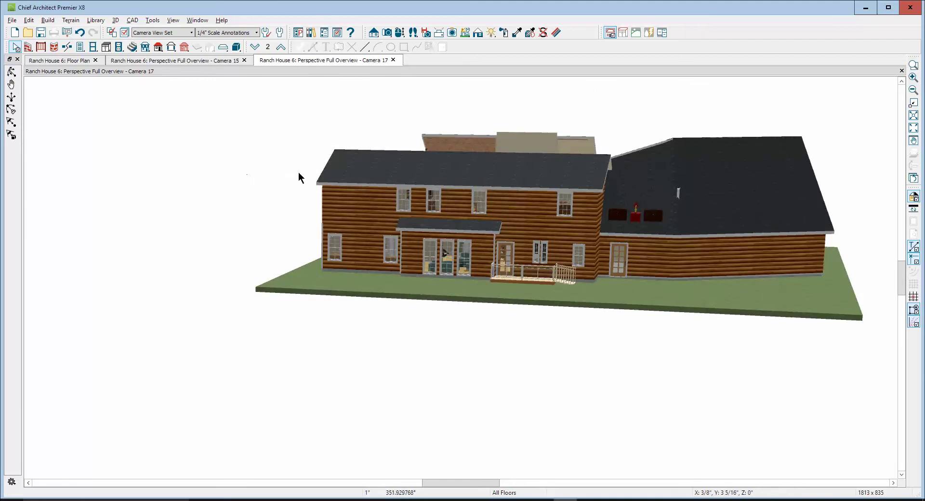
{"action": "left_click", "coordinate": [11, 71]}
{"action": "left_click_drag", "start_coordinate": [191, 157], "coordinate": [407, 150]}
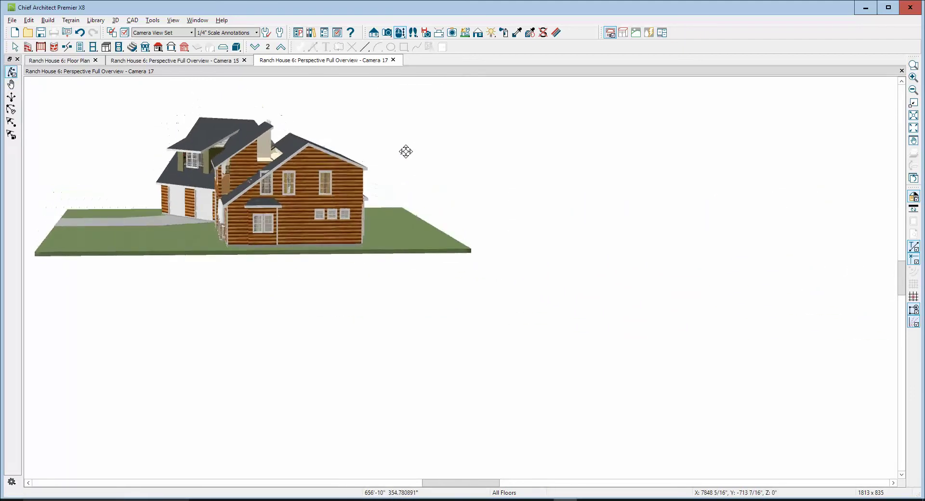
{"action": "left_click", "coordinate": [913, 65]}
{"action": "left_click_drag", "start_coordinate": [148, 115], "coordinate": [337, 209]}
{"action": "key", "text": "space"}
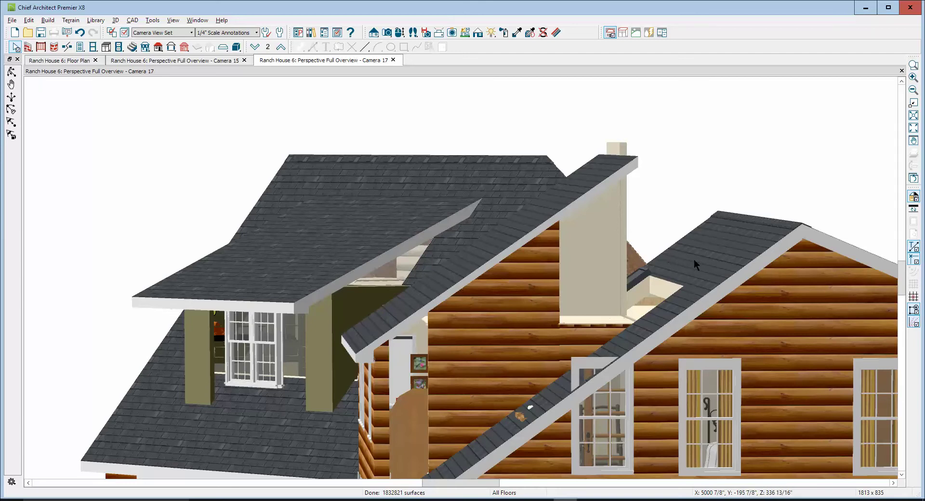
{"action": "double_click", "coordinate": [756, 232]}
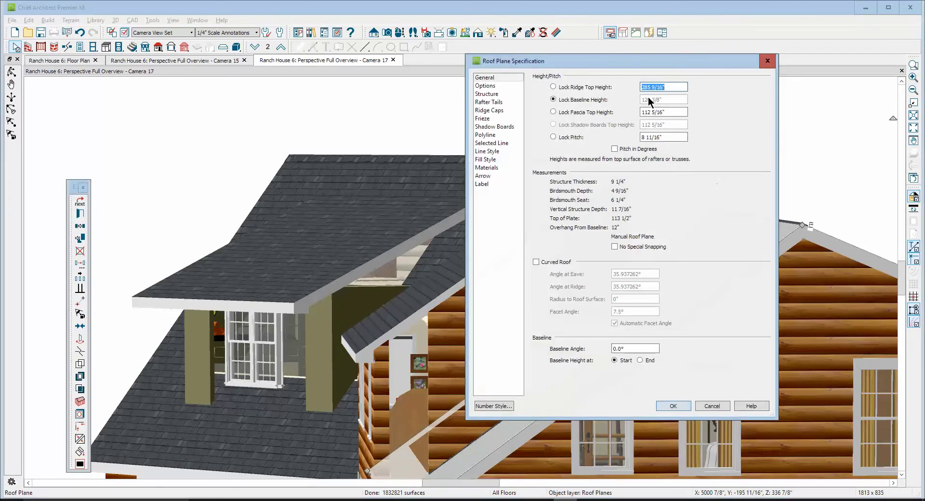
{"action": "left_click", "coordinate": [713, 406]}
Flatten the front roof plane over the upper bedrooms to a 3" pitch, keeping its baseline height locked.
{"action": "left_click", "coordinate": [614, 171]}
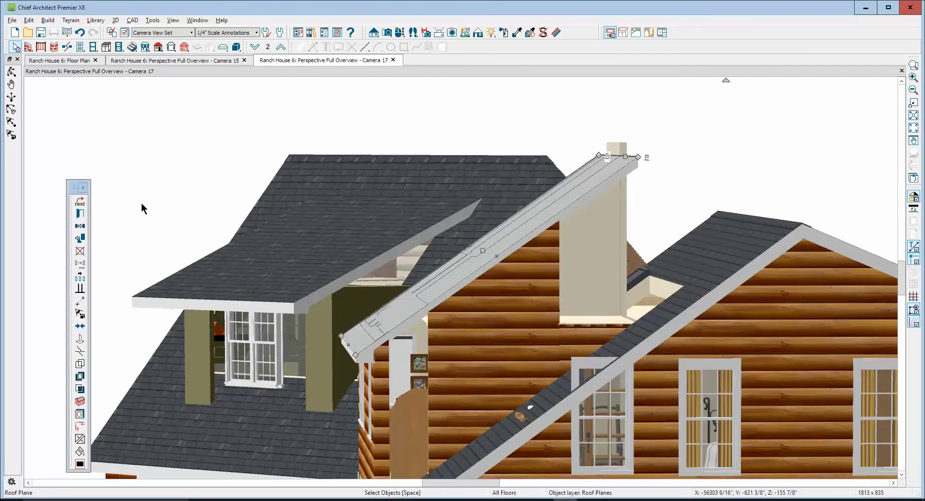
{"action": "left_click", "coordinate": [80, 214]}
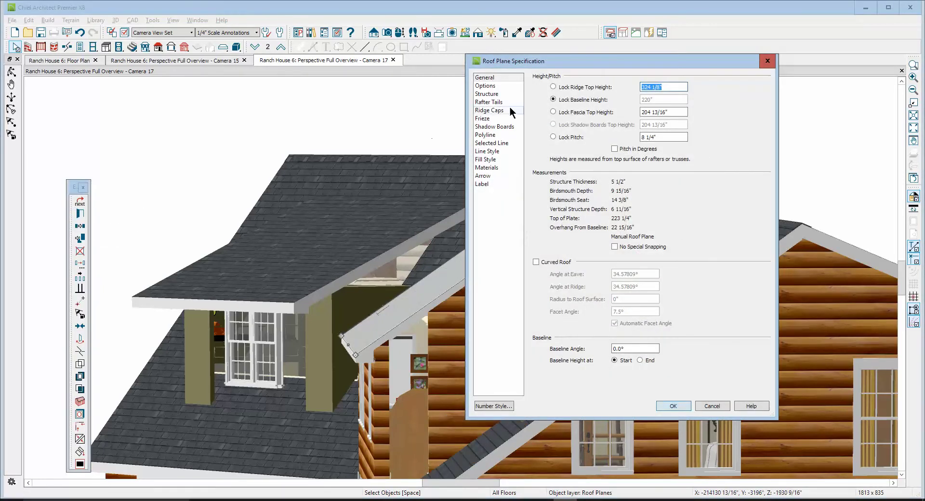
{"action": "left_click_drag", "start_coordinate": [602, 66], "coordinate": [249, 104]}
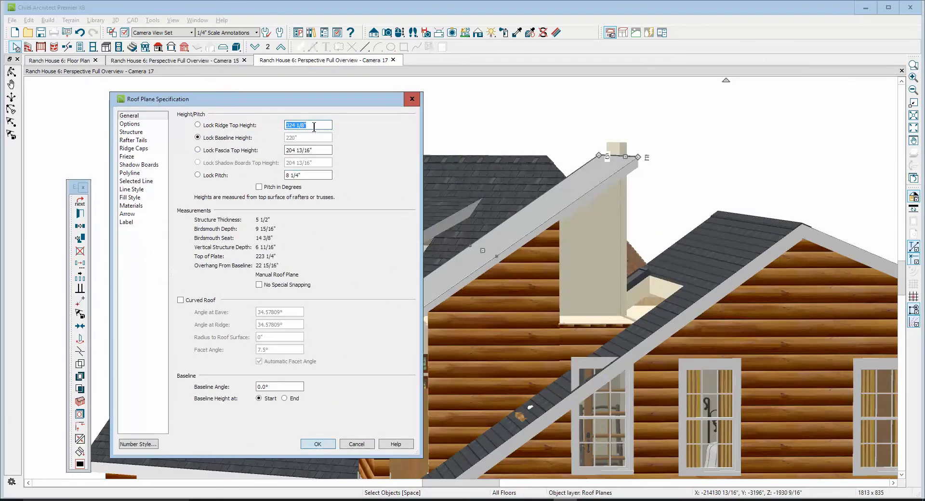
{"action": "type", "text": "250"}
{"action": "key", "text": "Tab"}
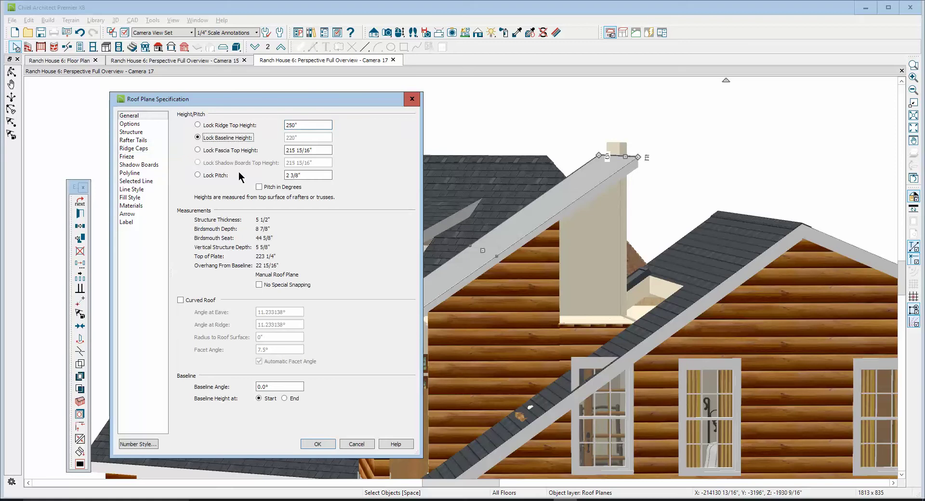
{"action": "left_click", "coordinate": [306, 176]}
{"action": "type", "text": "3"}
{"action": "left_click", "coordinate": [324, 444]}
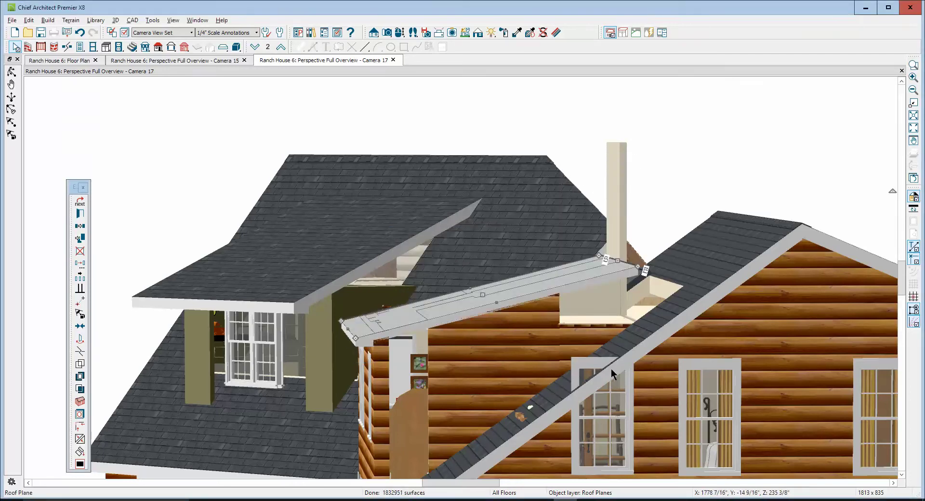
{"action": "key", "text": "Escape"}
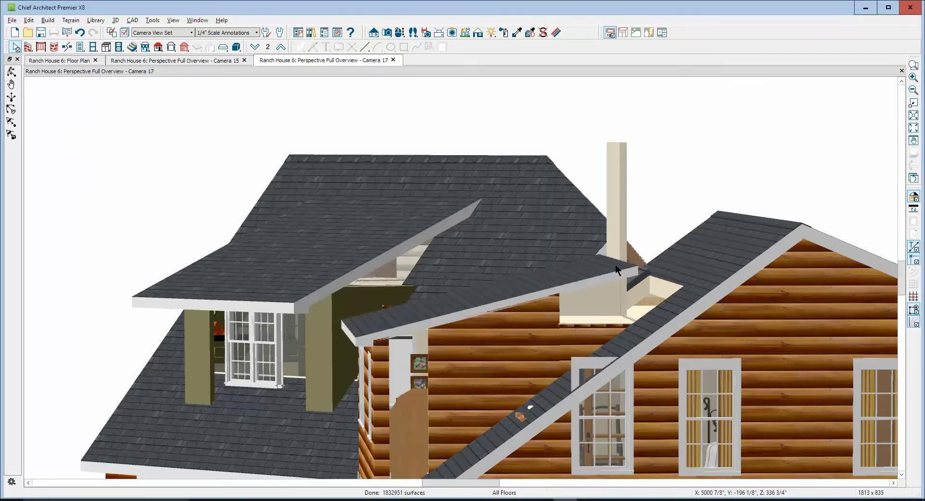
Join the upper edge of the bedrooms' front roof plane to the large front roof plane beside it.
{"action": "left_click", "coordinate": [617, 270]}
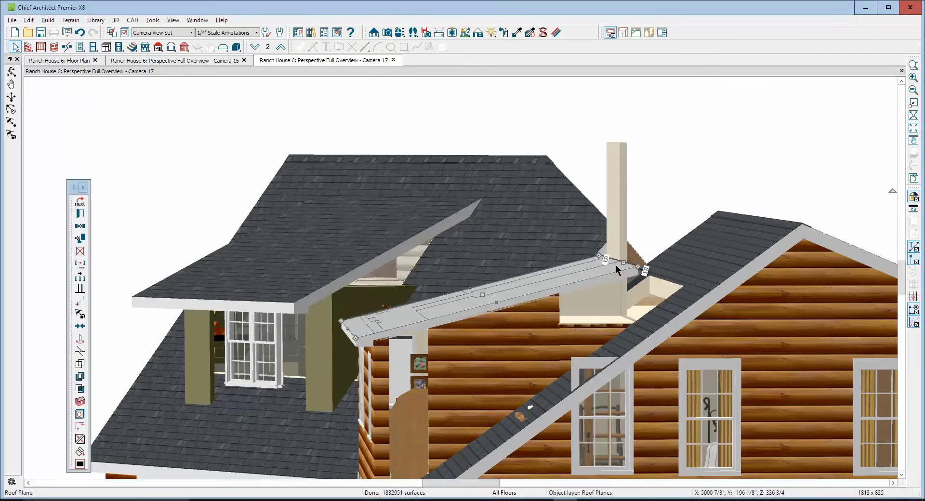
{"action": "left_click", "coordinate": [80, 439]}
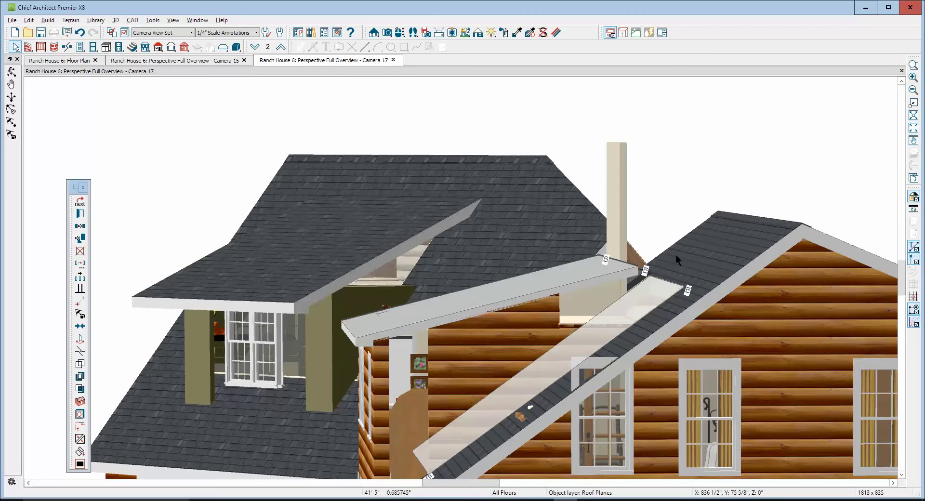
{"action": "left_click", "coordinate": [720, 242]}
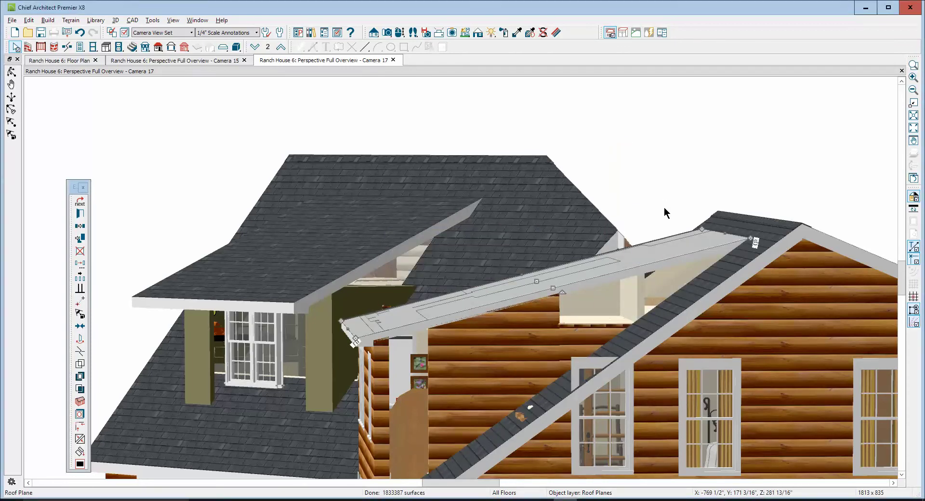
{"action": "left_click", "coordinate": [664, 207]}
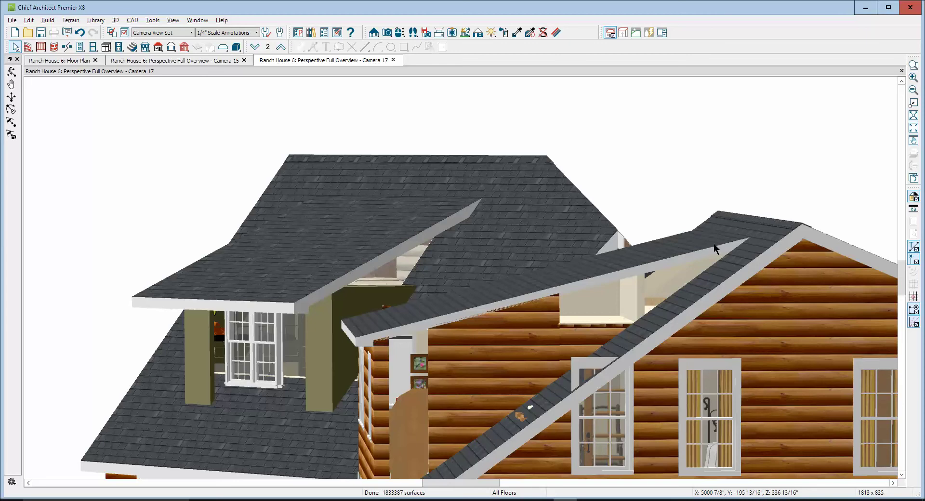
{"action": "left_click", "coordinate": [542, 320]}
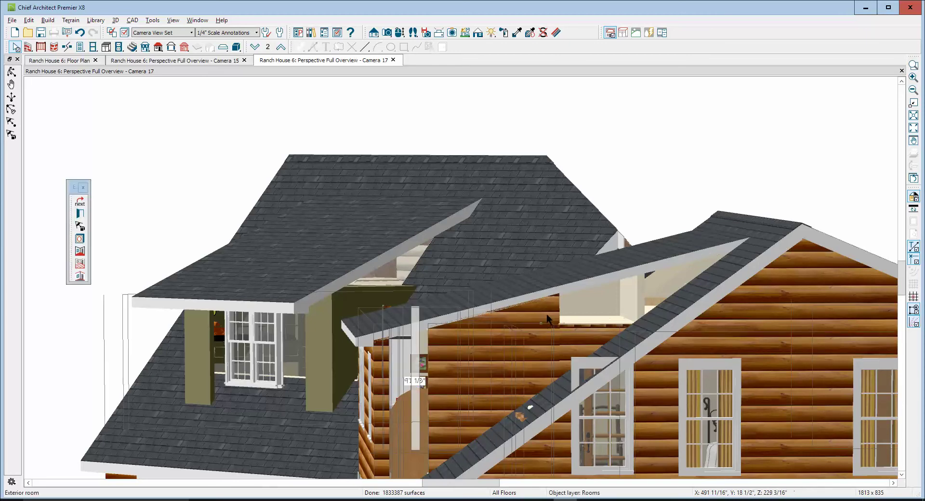
Delete the upper-floor window in the log wall that the sloping roof plane cuts across.
{"action": "left_click", "coordinate": [548, 317]}
{"action": "left_click", "coordinate": [592, 330]}
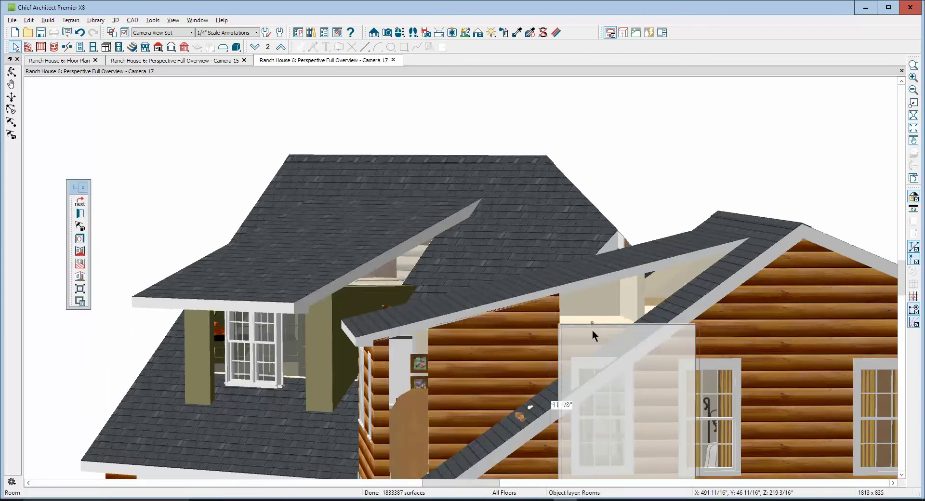
{"action": "left_click", "coordinate": [637, 292]}
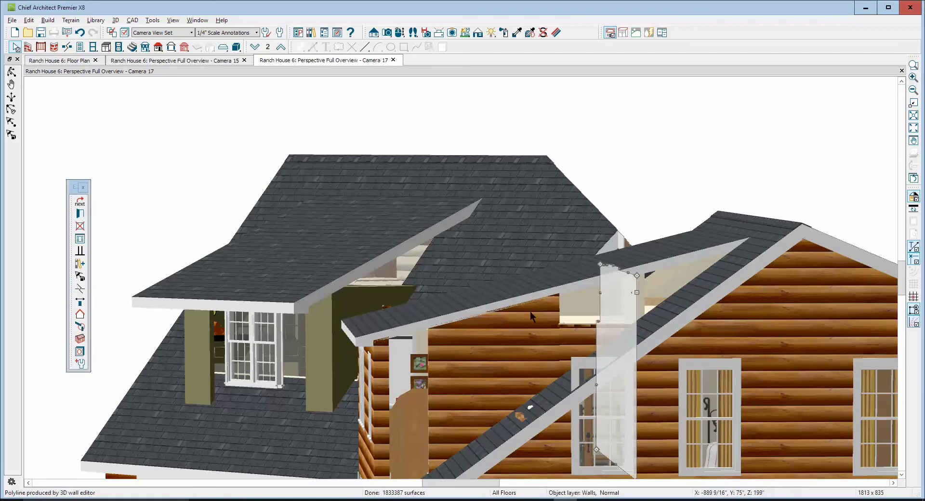
{"action": "key", "text": "Escape"}
{"action": "scroll", "coordinate": [664, 271], "scroll_direction": "up", "scroll_amount": 3}
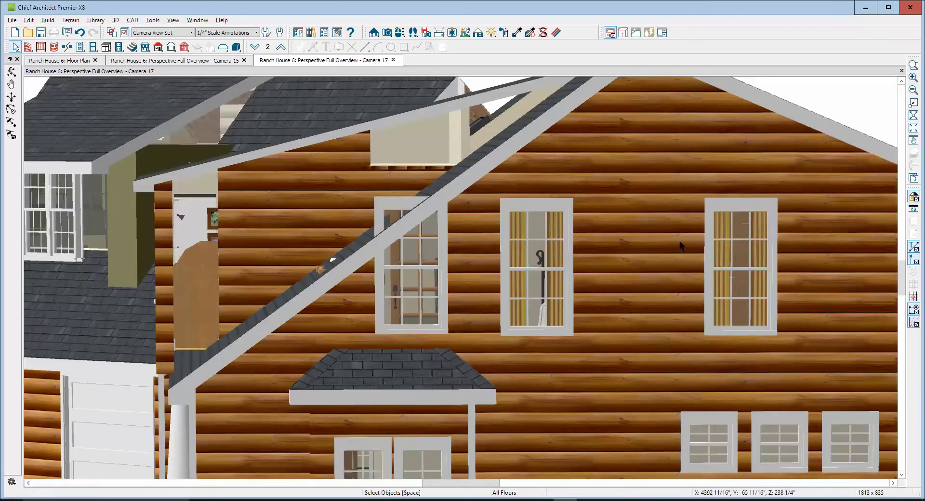
{"action": "scroll", "coordinate": [683, 245], "scroll_direction": "down", "scroll_amount": 3}
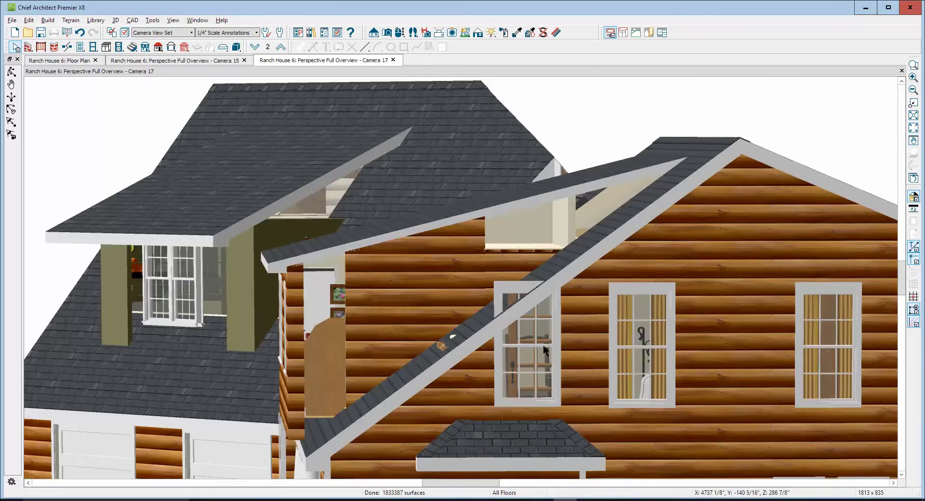
{"action": "left_click", "coordinate": [545, 346]}
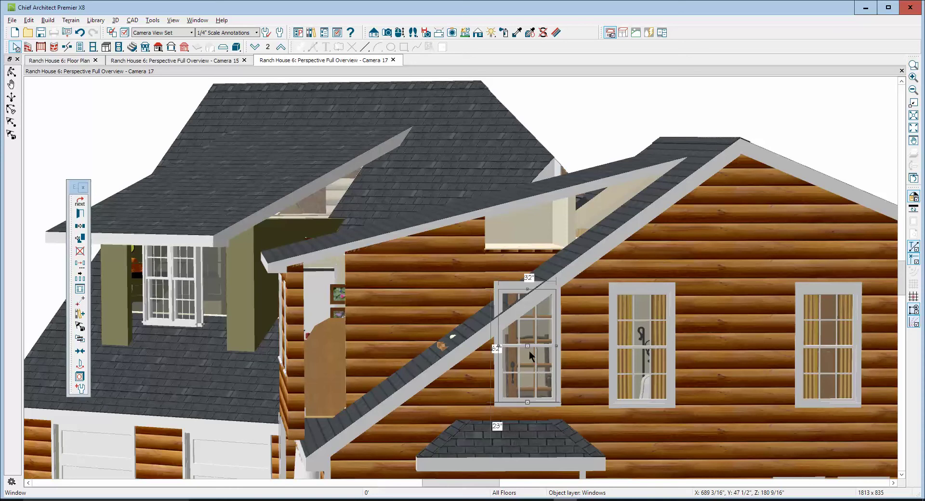
{"action": "left_click_drag", "start_coordinate": [529, 352], "coordinate": [529, 351]}
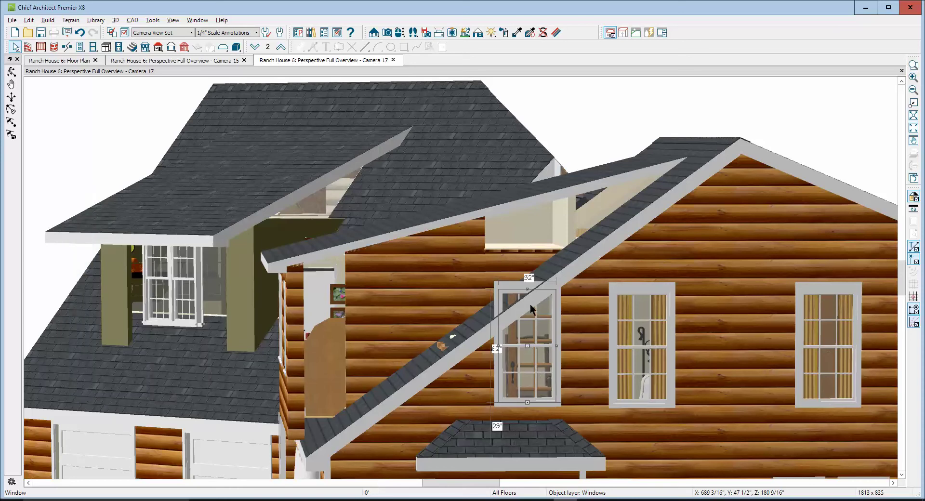
{"action": "key", "text": "Delete"}
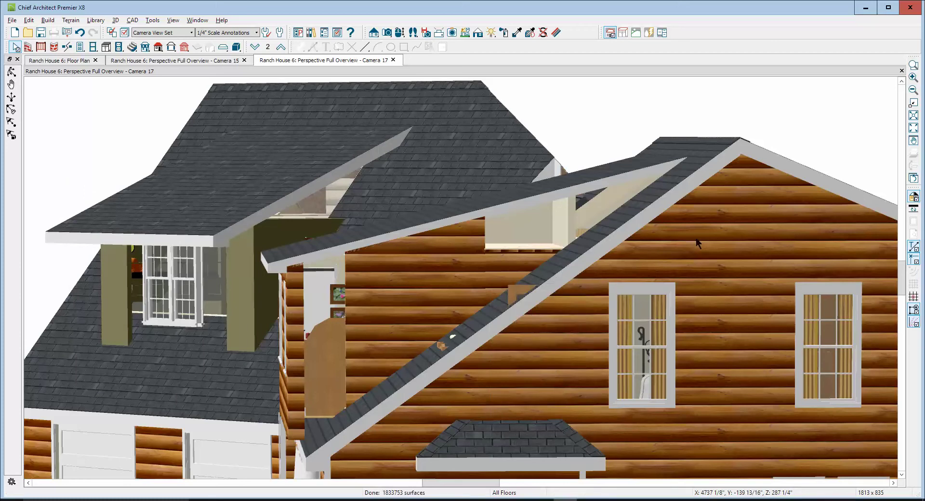
Close the current perspective camera view and bring up the bunkroom close up in the second-floor plan.
{"action": "left_click", "coordinate": [518, 292]}
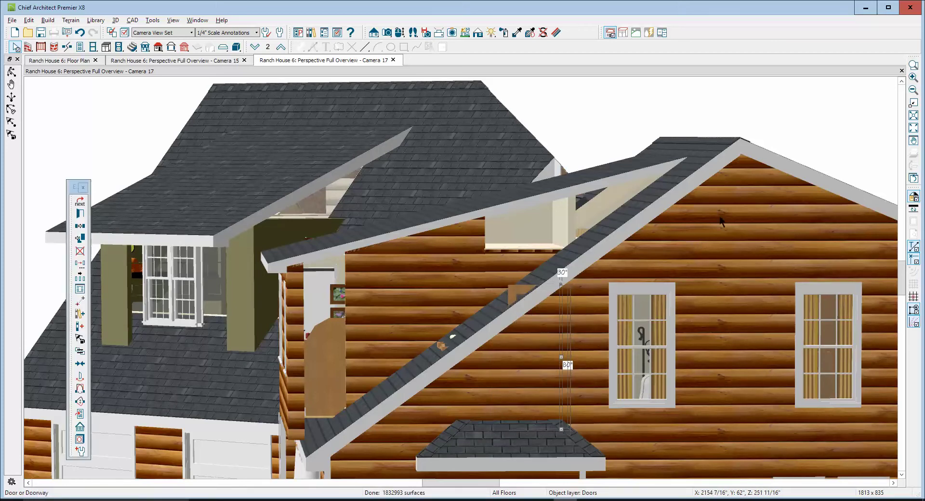
{"action": "left_click", "coordinate": [791, 101]}
{"action": "key", "text": "Left"}
{"action": "key", "text": "Left"}
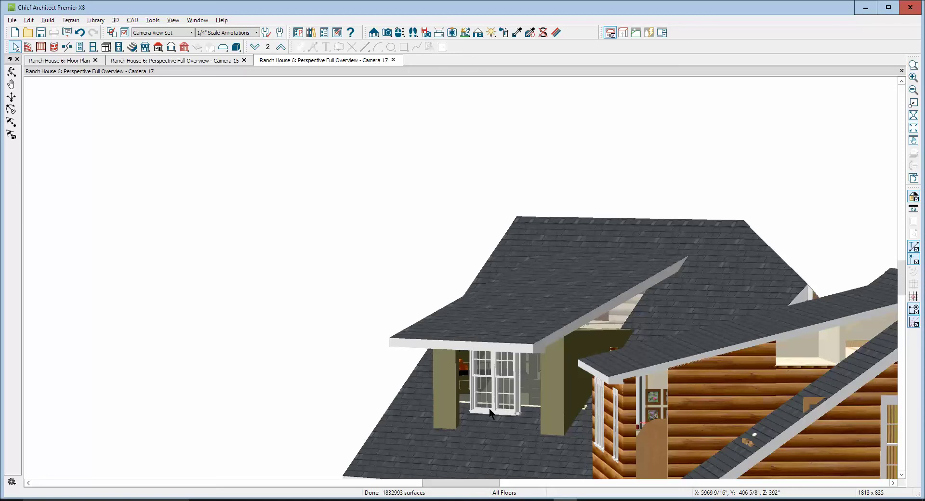
{"action": "left_click", "coordinate": [902, 74]}
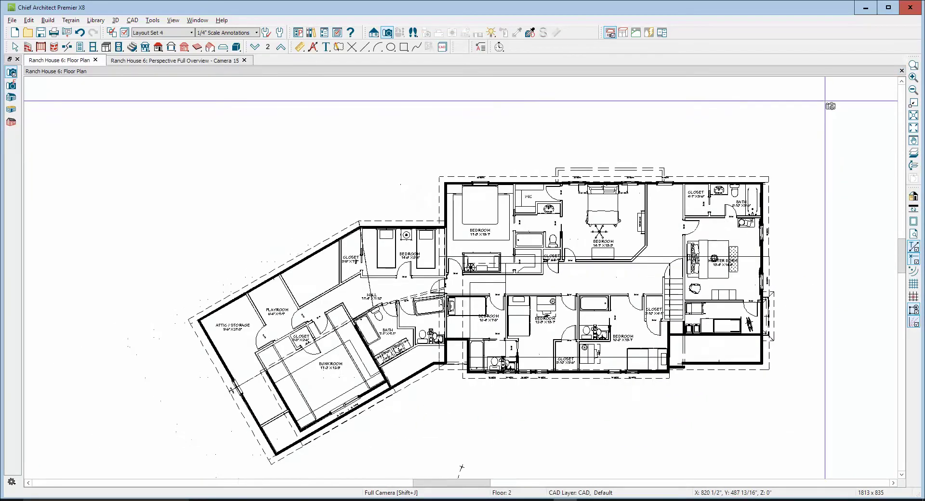
{"action": "scroll", "coordinate": [825, 101], "scroll_direction": "down", "scroll_amount": 1}
{"action": "left_click", "coordinate": [913, 65]}
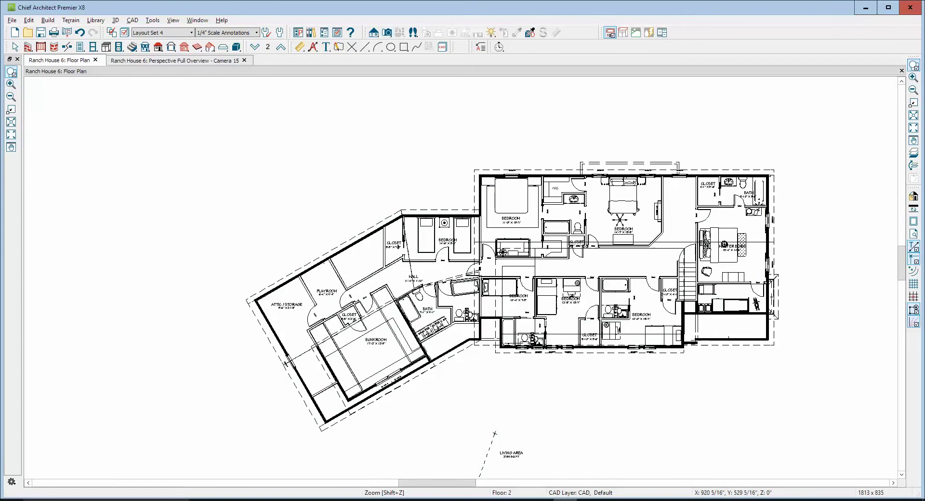
{"action": "left_click_drag", "start_coordinate": [291, 299], "coordinate": [445, 407]}
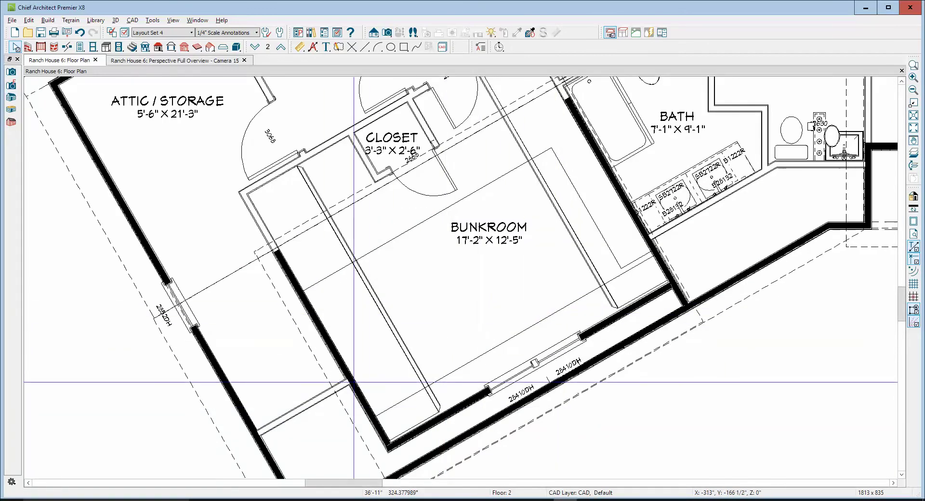
Check the roof plane and the exterior wall along the bunkroom's attic/storage side.
{"action": "left_click", "coordinate": [317, 361]}
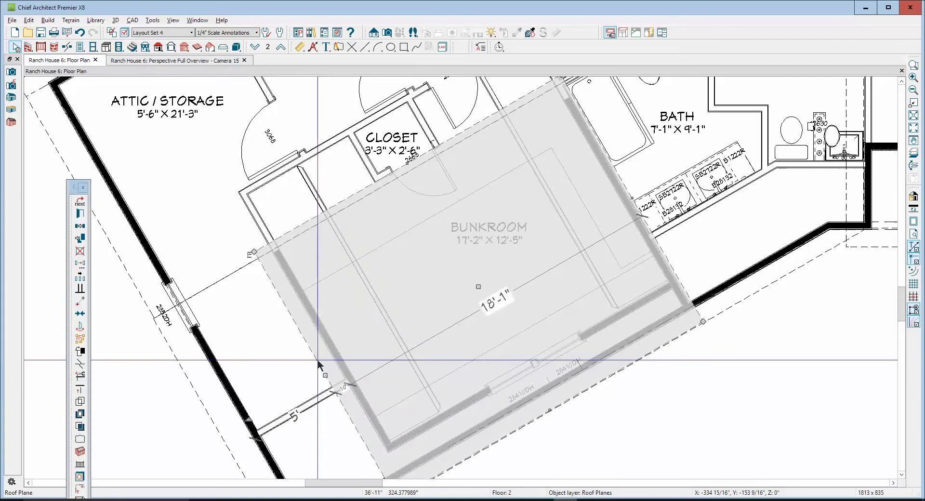
{"action": "key", "text": "Escape"}
{"action": "left_click", "coordinate": [325, 349]}
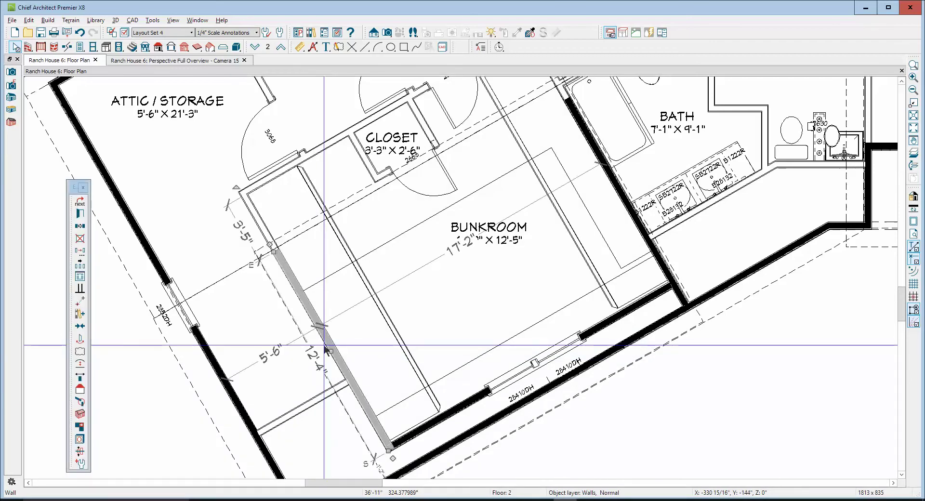
{"action": "key", "text": "Tab"}
{"action": "key", "text": "Escape"}
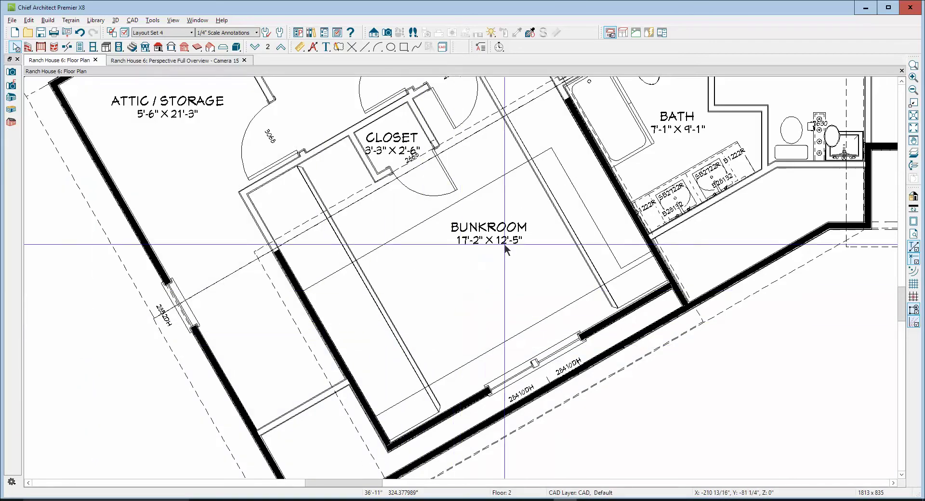
Check the size and layer assignment of the built-in bunk bed along the bunkroom's bath-side wall, leaving its specification unchanged.
{"action": "left_click", "coordinate": [604, 240]}
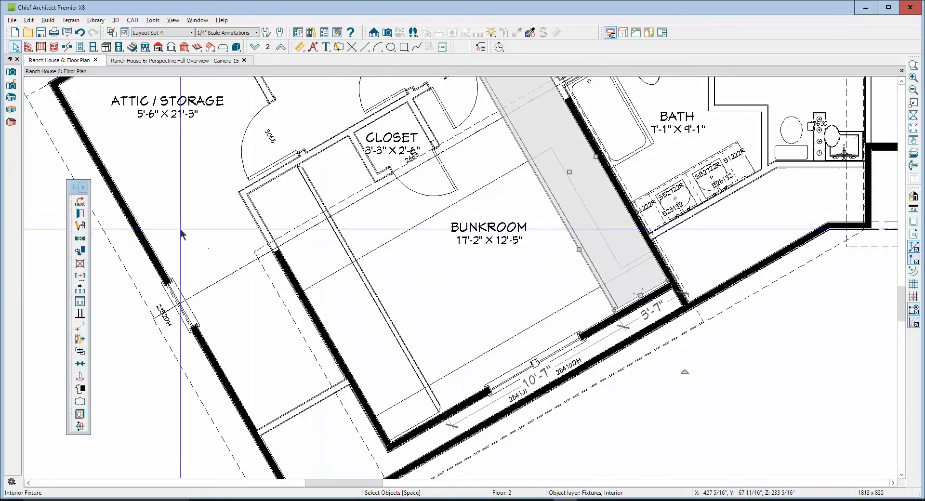
{"action": "left_click", "coordinate": [80, 213]}
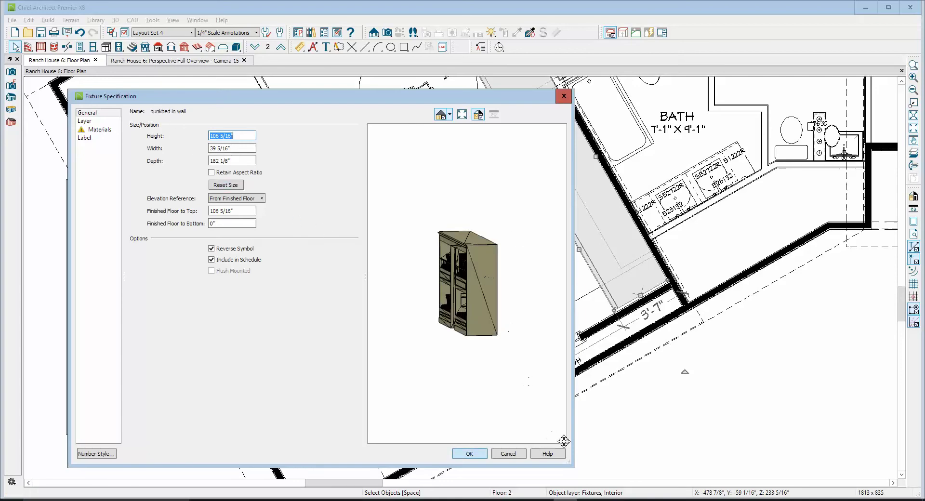
{"action": "left_click", "coordinate": [499, 458]}
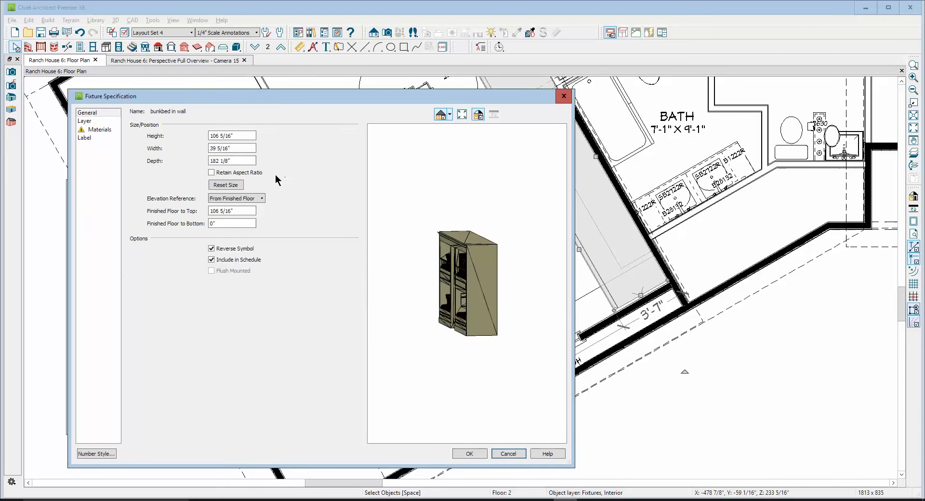
{"action": "left_click", "coordinate": [85, 122]}
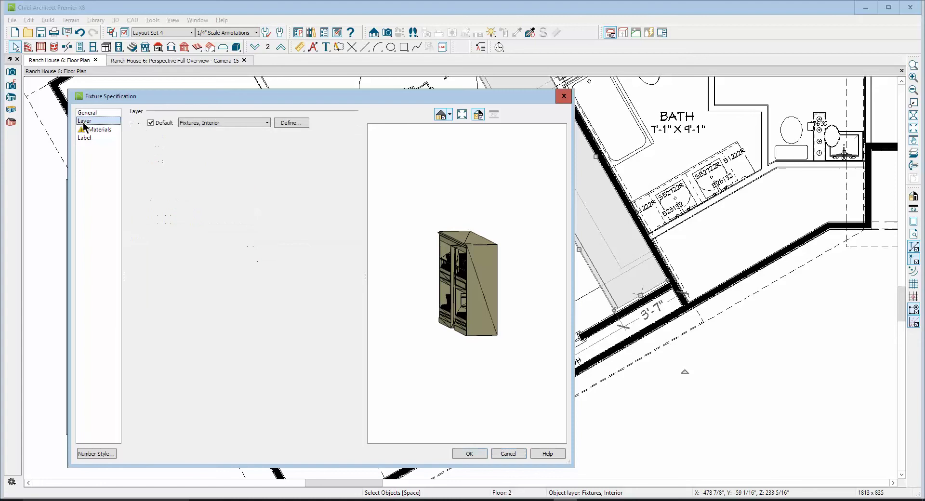
{"action": "left_click", "coordinate": [506, 455]}
Hide the "Fixtures, Interior" layer in Layout Set 4.
{"action": "left_click", "coordinate": [124, 32]}
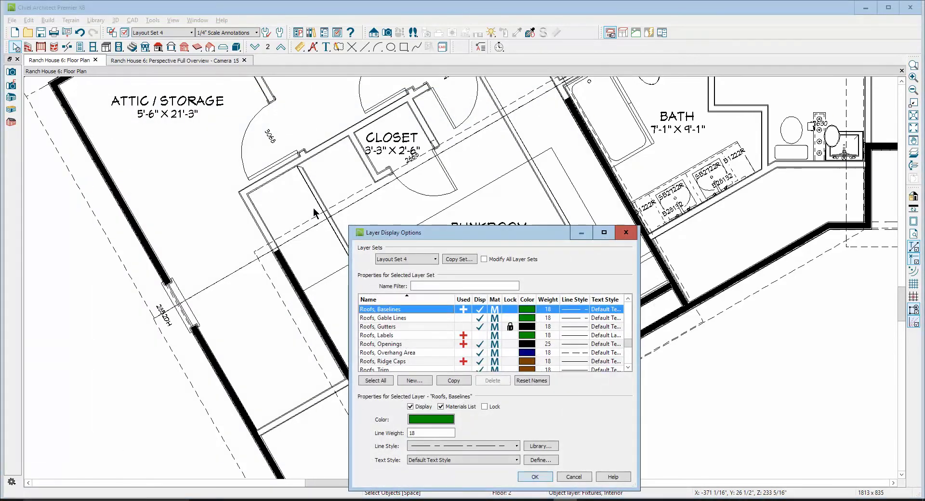
{"action": "key", "text": "f"}
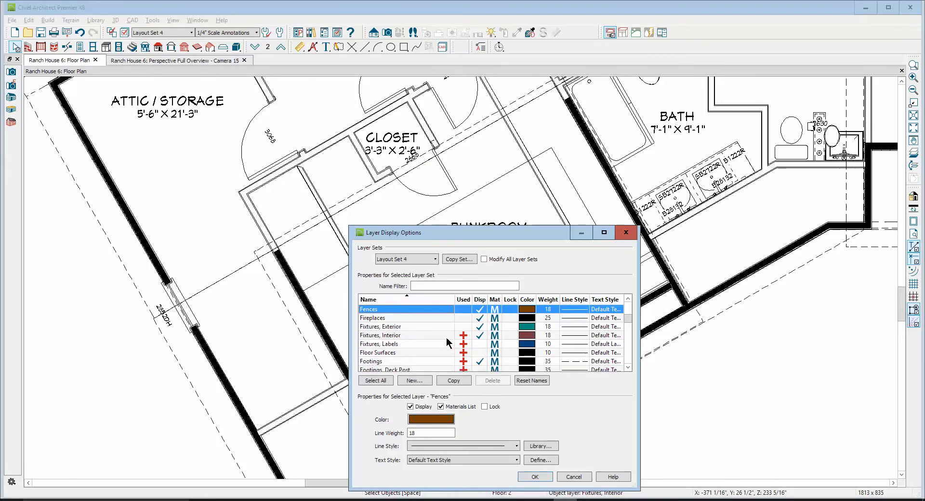
{"action": "scroll", "coordinate": [447, 342], "scroll_direction": "down", "scroll_amount": 1}
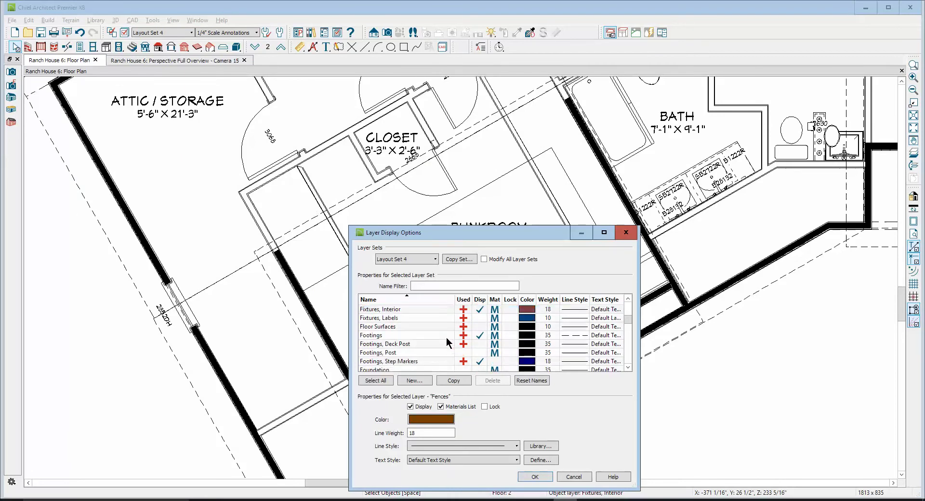
{"action": "left_click", "coordinate": [480, 309]}
{"action": "left_click", "coordinate": [535, 477]}
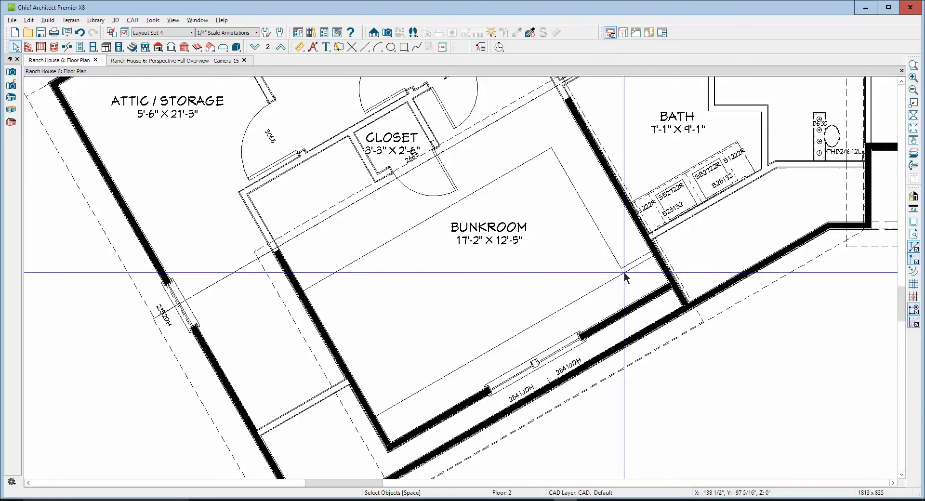
Check the specification of the skylight hole in the roof plane over the bunkroom, without changing it.
{"action": "left_click", "coordinate": [610, 253]}
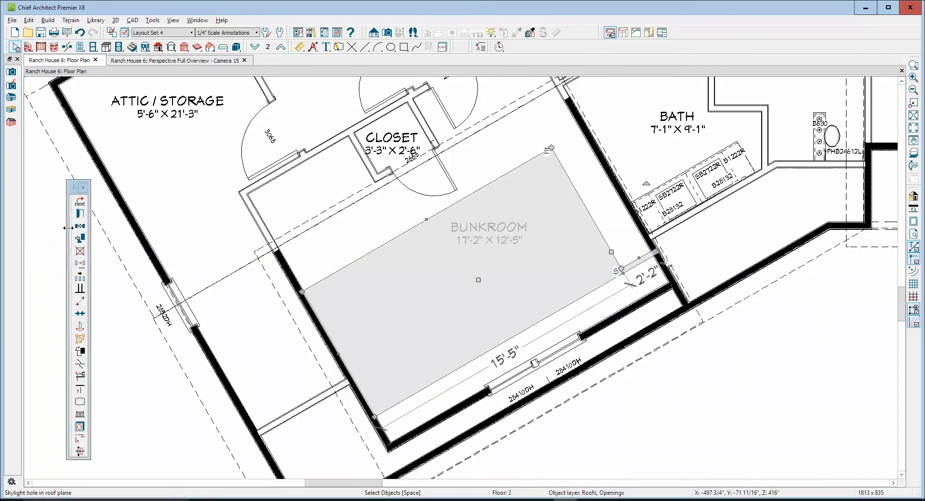
{"action": "left_click", "coordinate": [79, 215]}
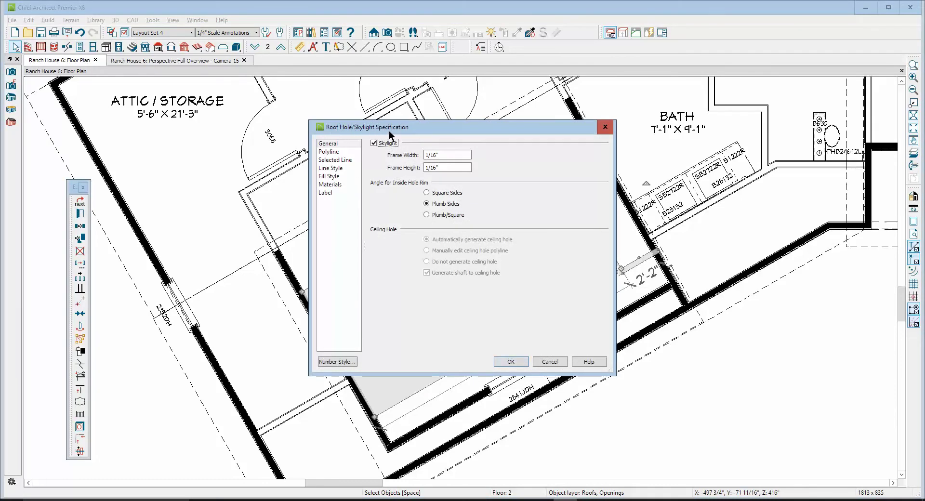
{"action": "left_click", "coordinate": [538, 363]}
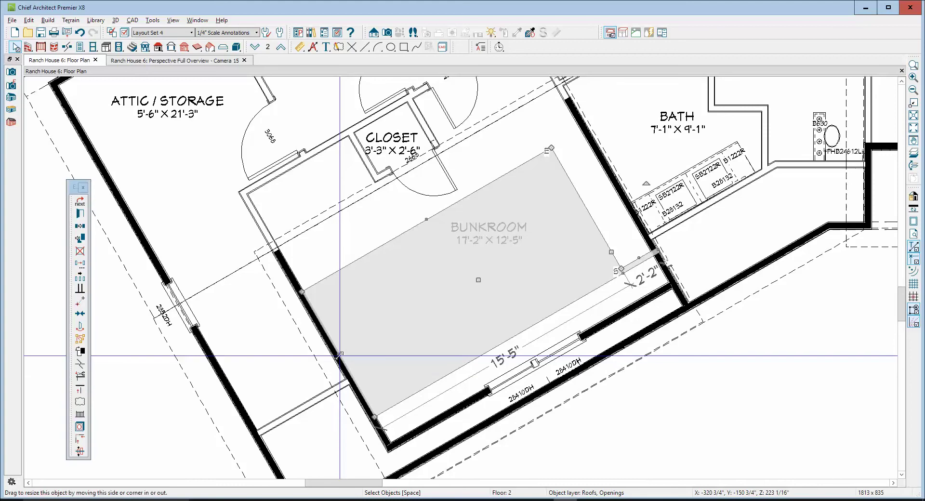
Stretch the bunkroom's roof hole out to the surrounding exterior walls and the dormer roof's rear edge, about 18' by 12'-9".
{"action": "left_click_drag", "start_coordinate": [337, 357], "coordinate": [334, 360]}
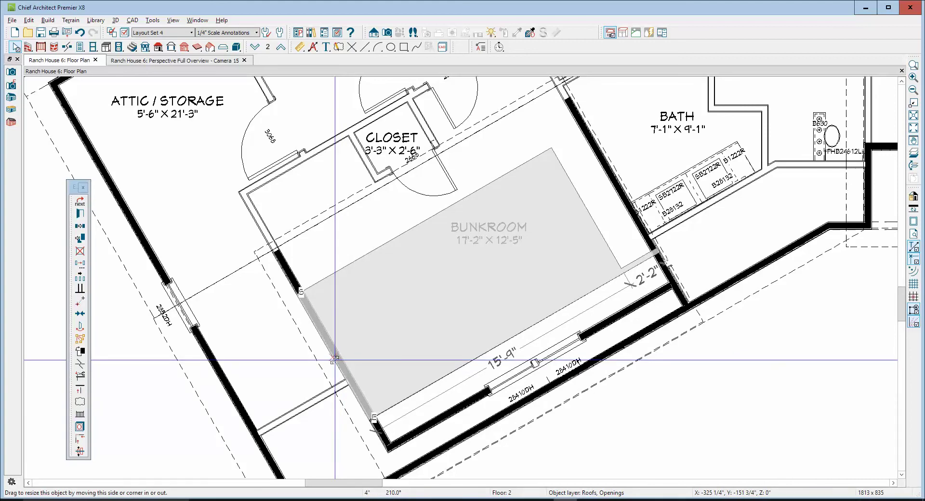
{"action": "left_click_drag", "start_coordinate": [334, 360], "coordinate": [334, 360]}
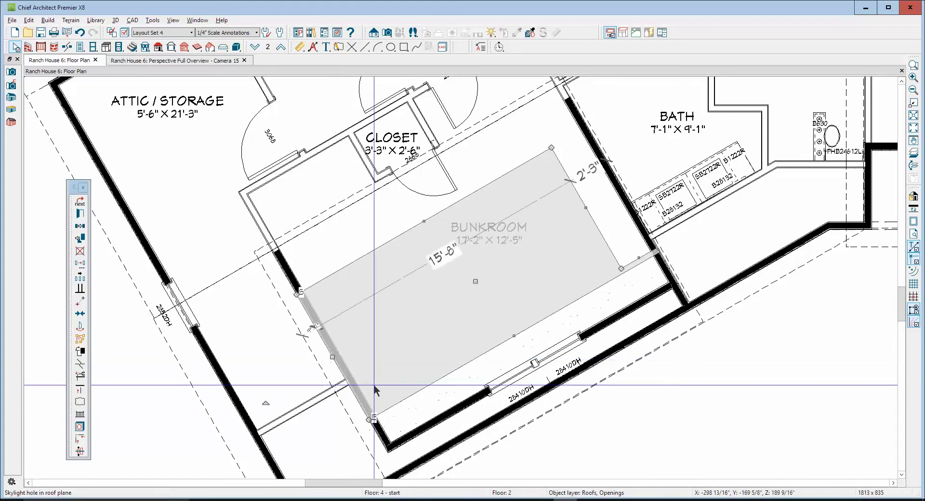
{"action": "left_click_drag", "start_coordinate": [596, 218], "coordinate": [625, 195]}
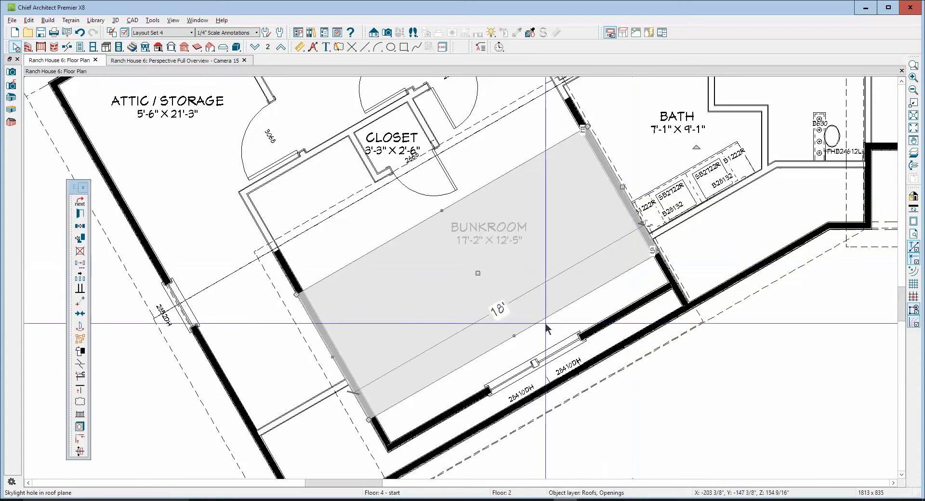
{"action": "left_click_drag", "start_coordinate": [514, 335], "coordinate": [521, 381]}
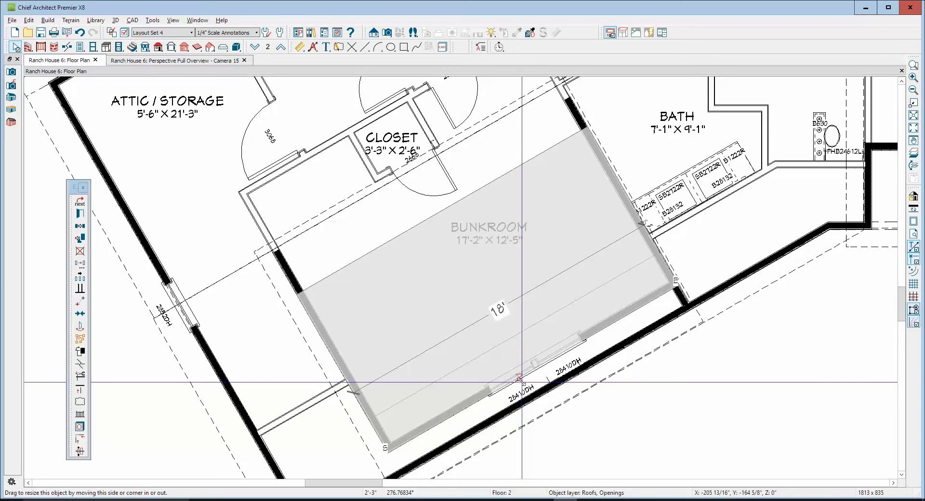
{"action": "left_click_drag", "start_coordinate": [522, 382], "coordinate": [521, 381]}
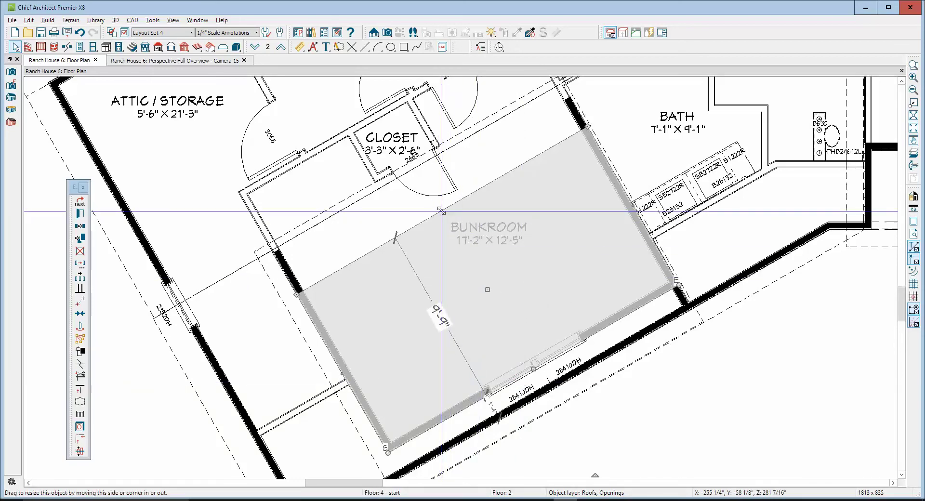
{"action": "left_click_drag", "start_coordinate": [440, 208], "coordinate": [430, 196]}
{"action": "left_click_drag", "start_coordinate": [414, 179], "coordinate": [404, 166]}
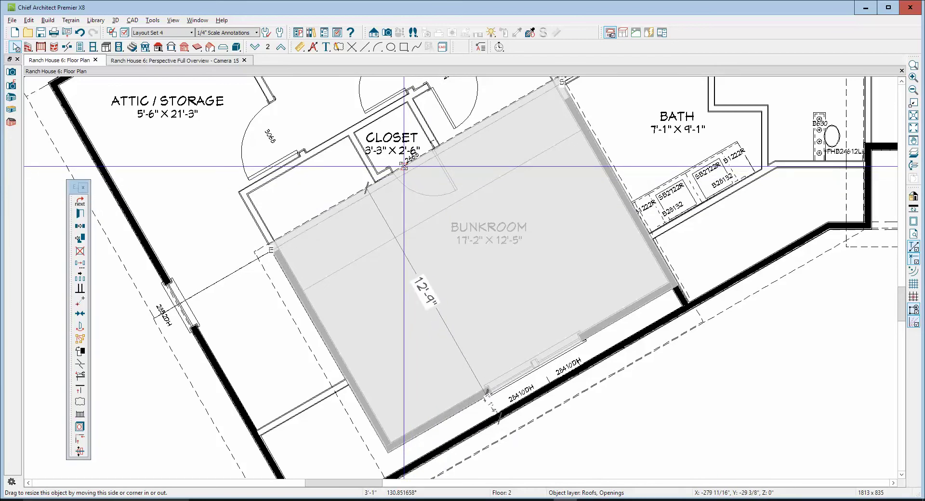
{"action": "left_click", "coordinate": [359, 351]}
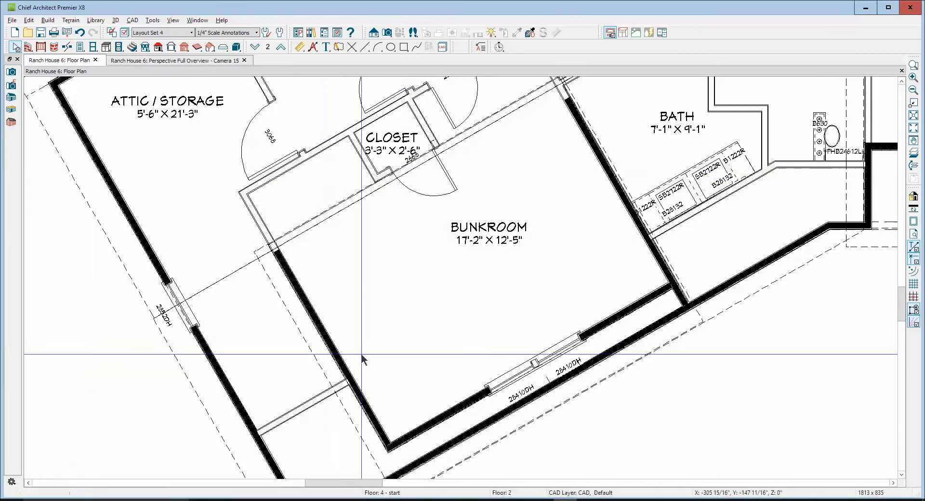
Turn off Full Gable Wall and turn on Roof Cuts Wall at Bottom for the bunkroom's exterior wall on the attic/storage side.
{"action": "right_click", "coordinate": [344, 364]}
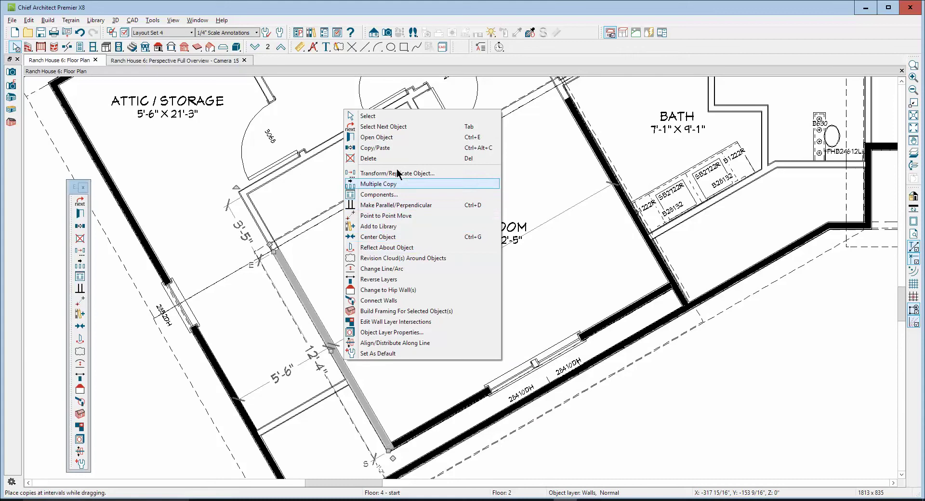
{"action": "left_click", "coordinate": [395, 139]}
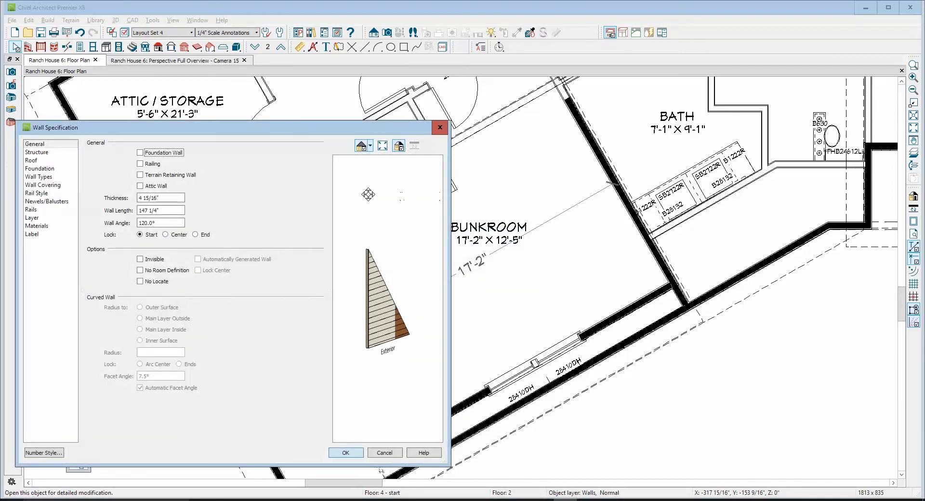
{"action": "left_click", "coordinate": [40, 162]}
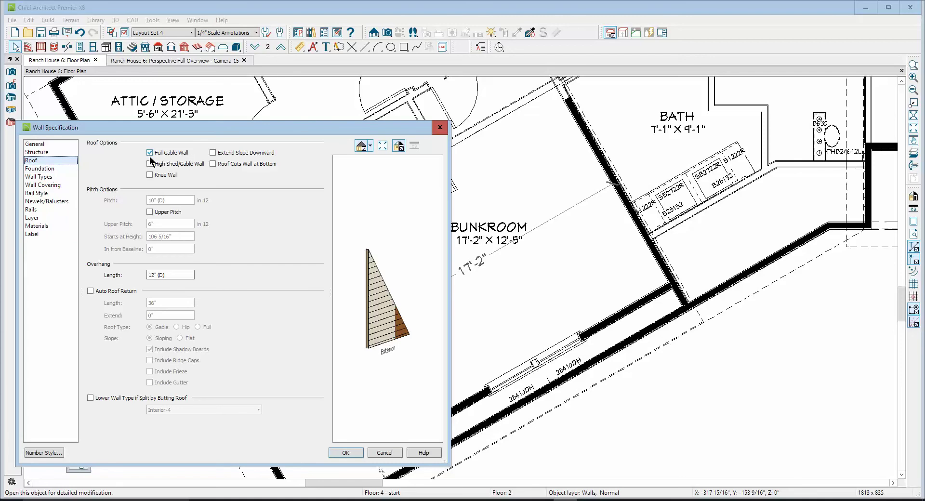
{"action": "left_click", "coordinate": [152, 154]}
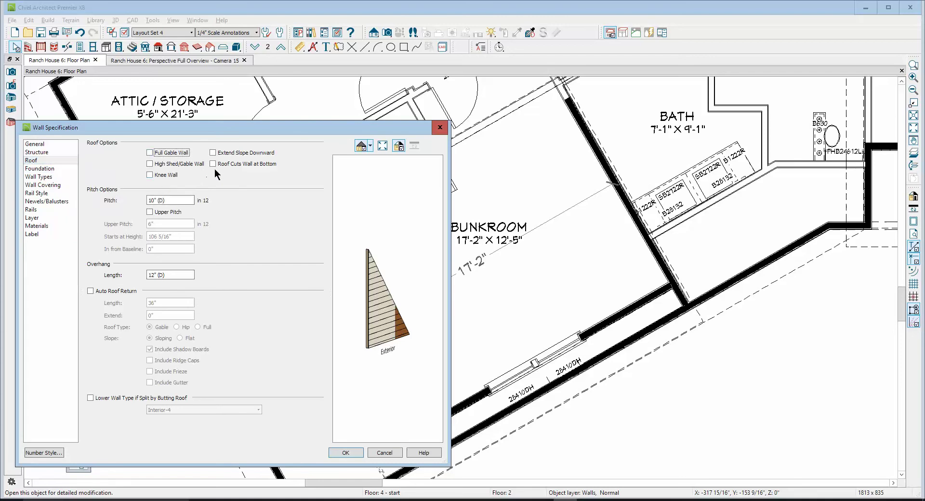
{"action": "left_click", "coordinate": [213, 164]}
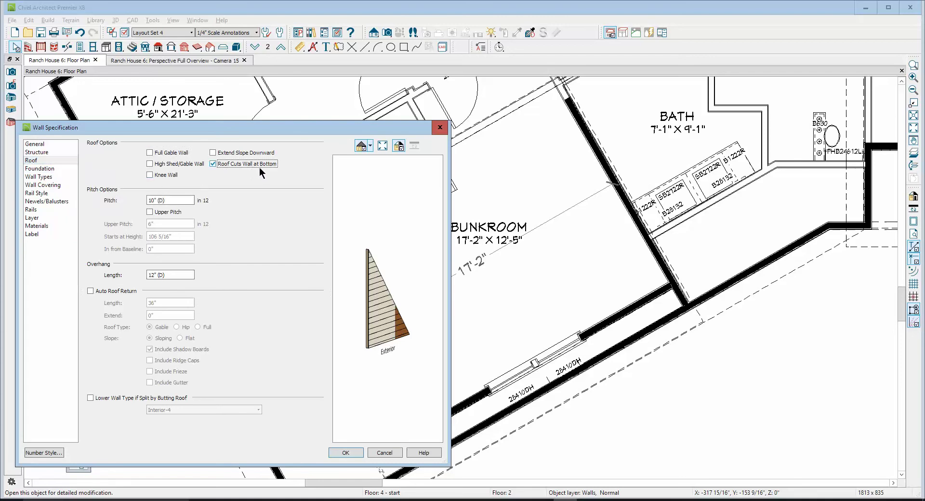
{"action": "left_click", "coordinate": [347, 454]}
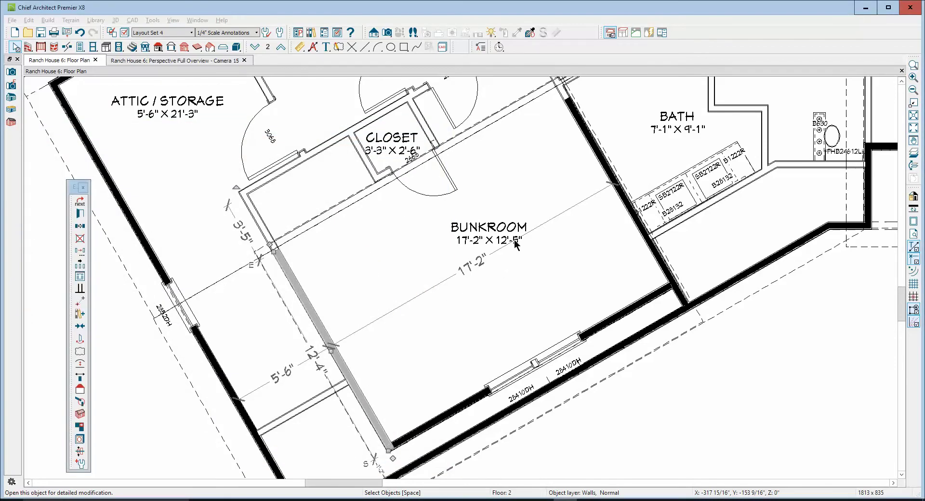
{"action": "key", "text": "Escape"}
Turn off Full Gable Wall and enable Roof Cuts Wall at Bottom for the bunkroom wall shared with the bath.
{"action": "left_click", "coordinate": [621, 201]}
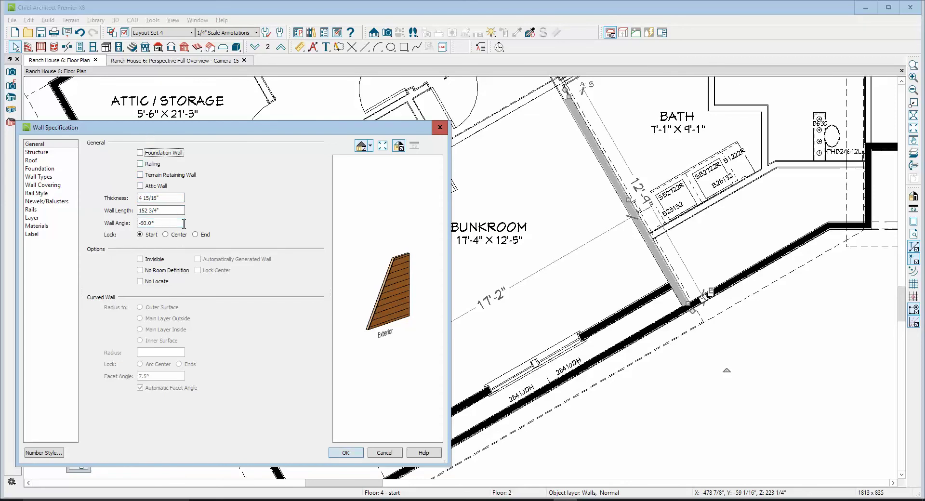
{"action": "left_click", "coordinate": [39, 161]}
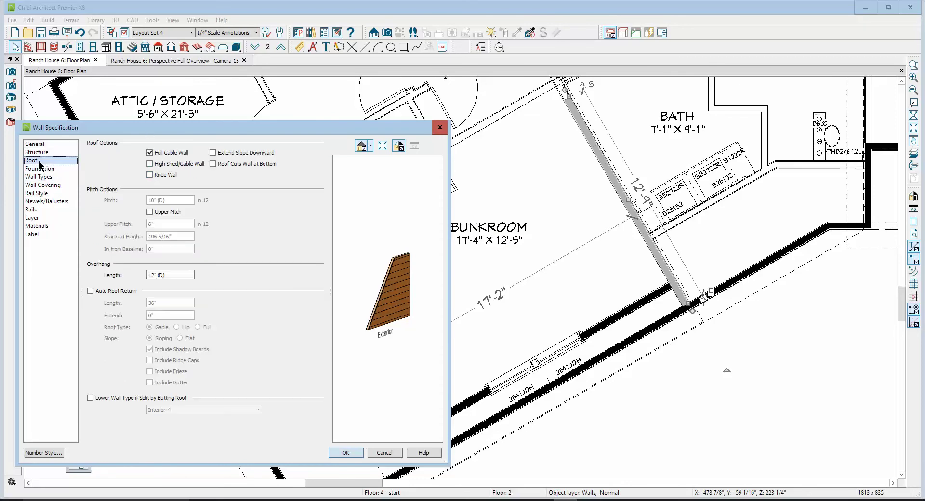
{"action": "left_click", "coordinate": [170, 155]}
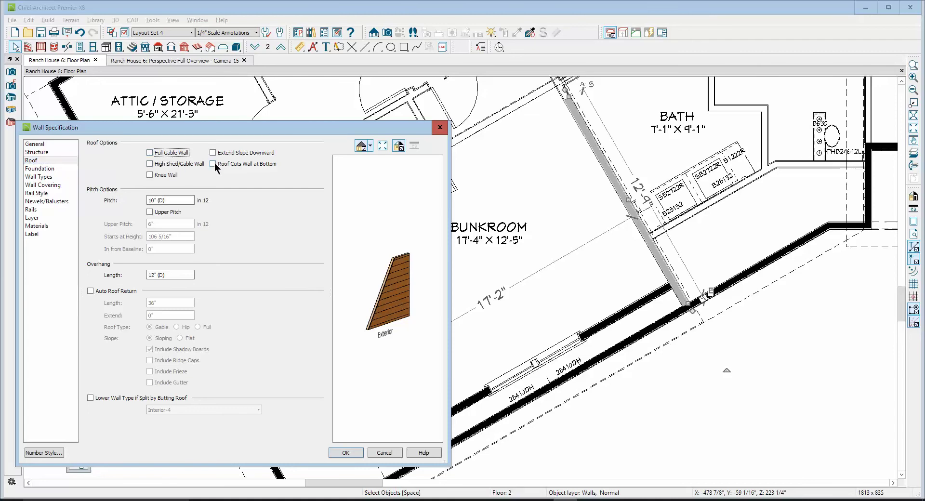
{"action": "left_click", "coordinate": [215, 165]}
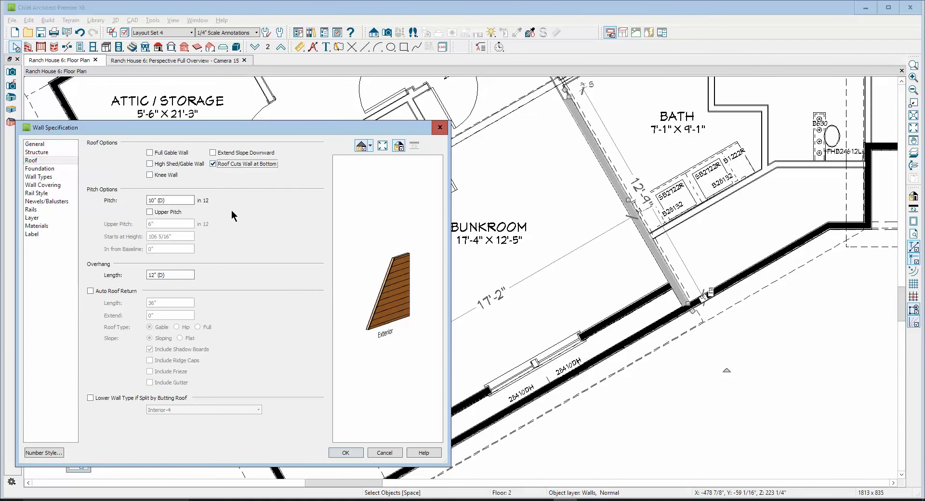
{"action": "left_click", "coordinate": [346, 453]}
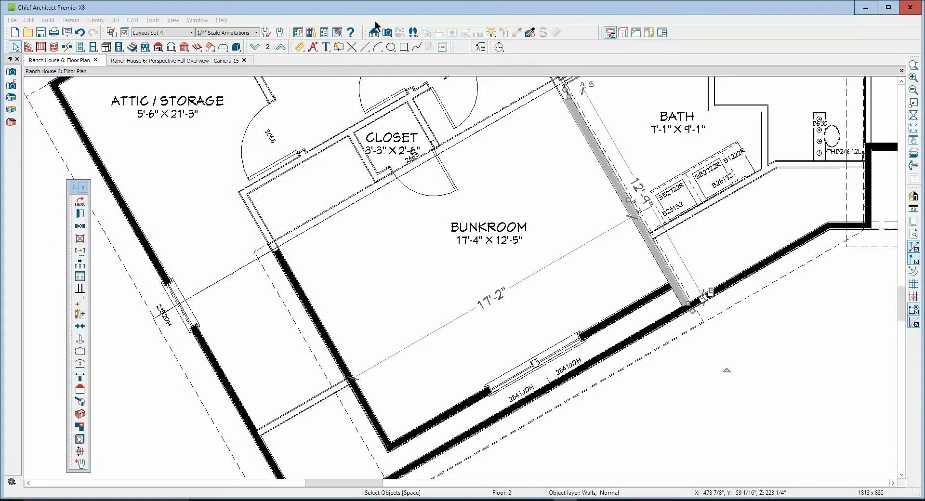
Create a perspective full overview and inspect the bunkroom dormer's roof plane, roof hole and side walls up close.
{"action": "left_click", "coordinate": [11, 98]}
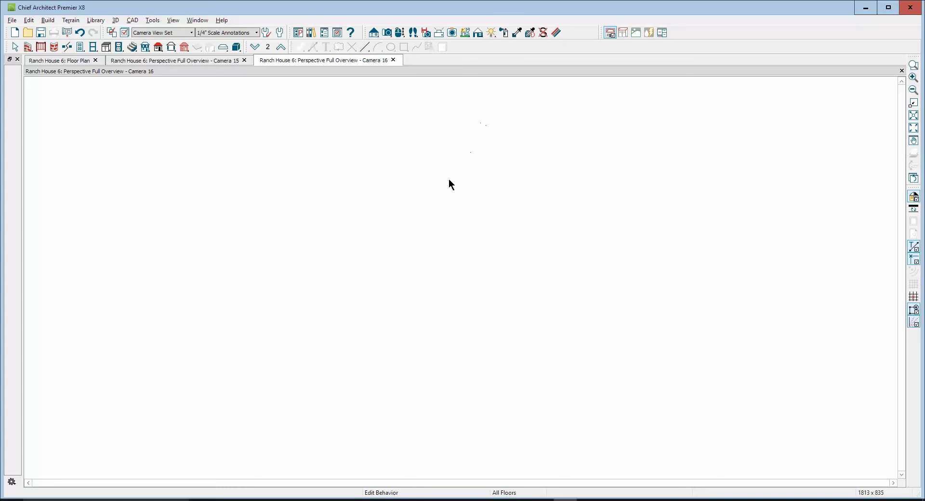
{"action": "left_click_drag", "start_coordinate": [416, 265], "coordinate": [489, 252]}
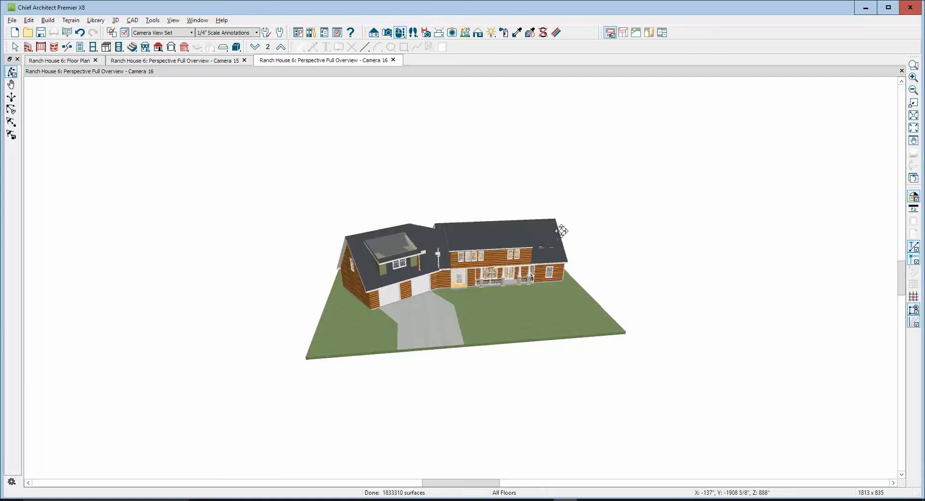
{"action": "left_click", "coordinate": [912, 66]}
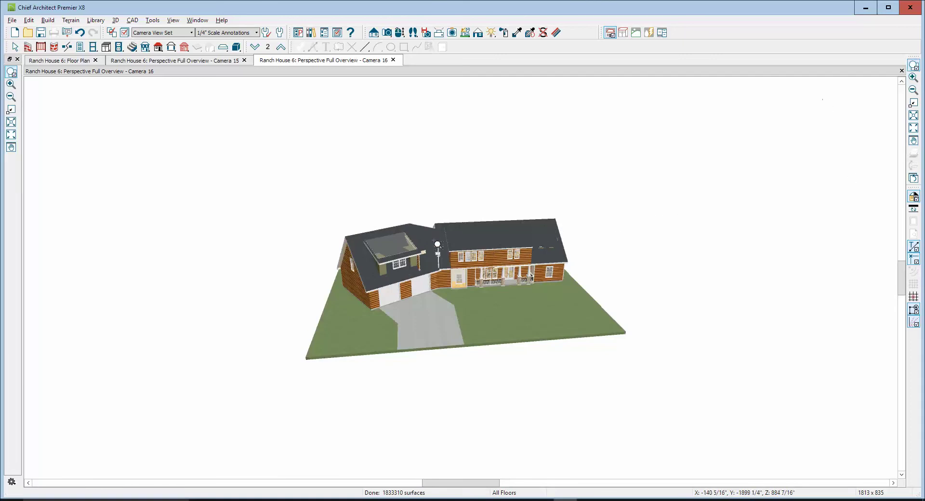
{"action": "left_click_drag", "start_coordinate": [335, 222], "coordinate": [443, 295]}
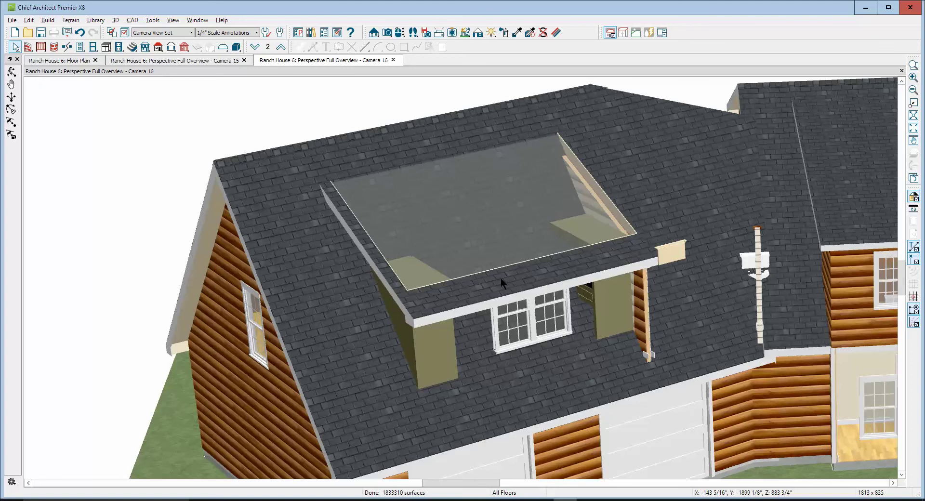
{"action": "left_click", "coordinate": [522, 284]}
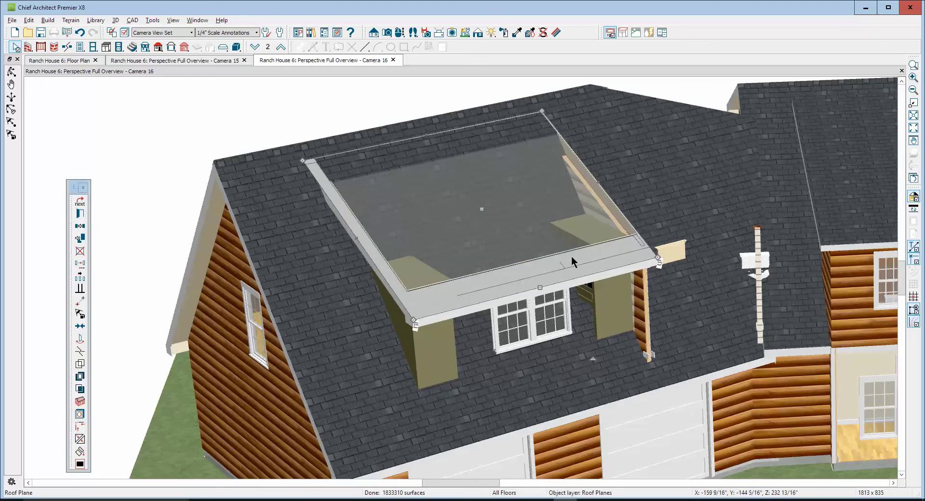
{"action": "key", "text": "shift+j"}
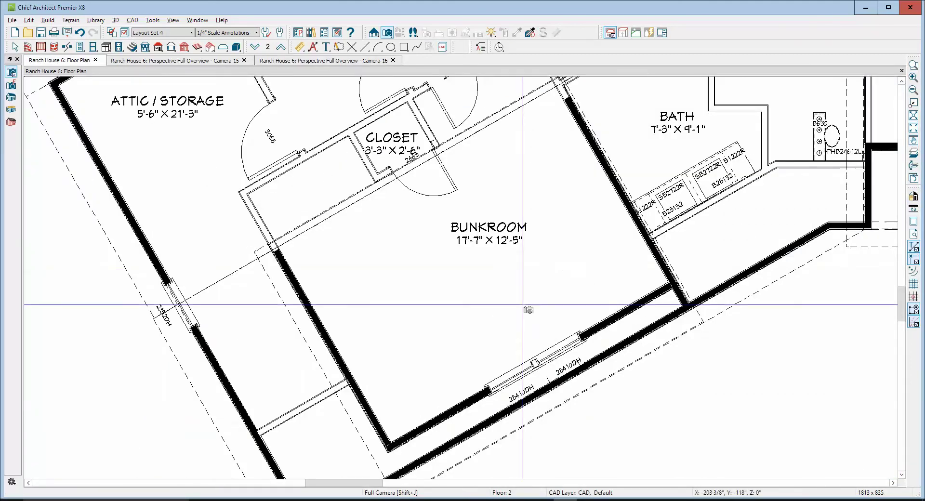
{"action": "key", "text": "space"}
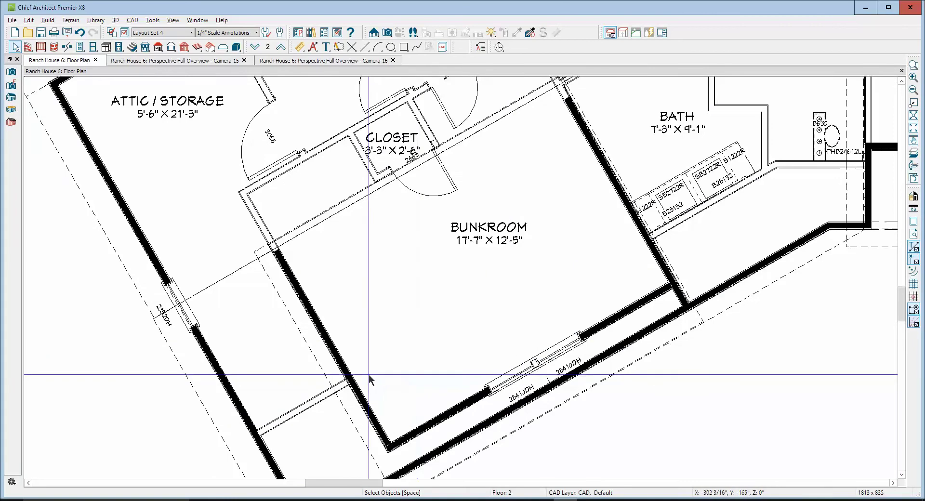
{"action": "right_click", "coordinate": [356, 401]}
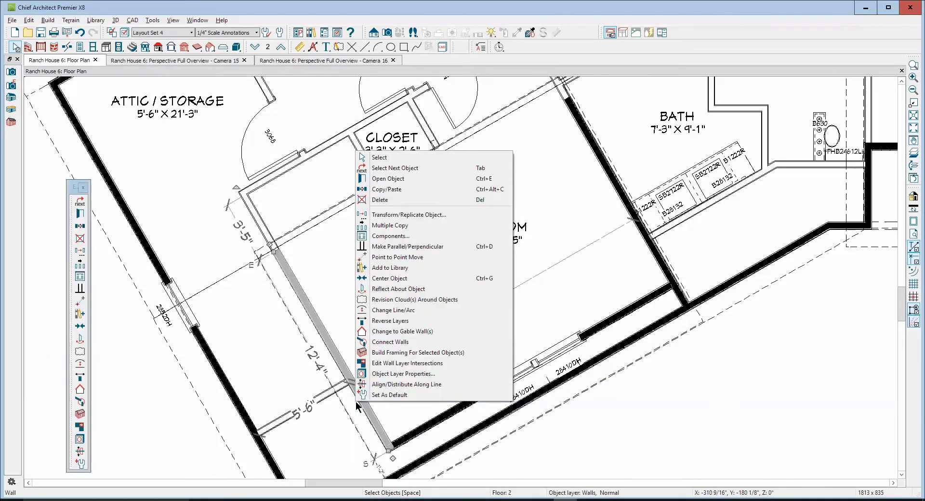
{"action": "left_click", "coordinate": [321, 326]}
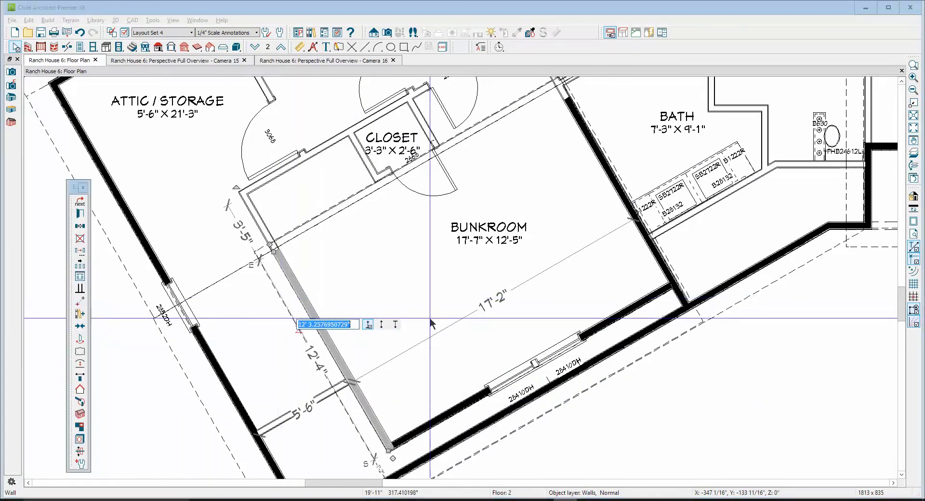
{"action": "key", "text": "Escape"}
In the floor 2 plan, move the dormer roof plane's display up one floor and the main roof plane's display down one floor.
{"action": "left_click", "coordinate": [305, 342]}
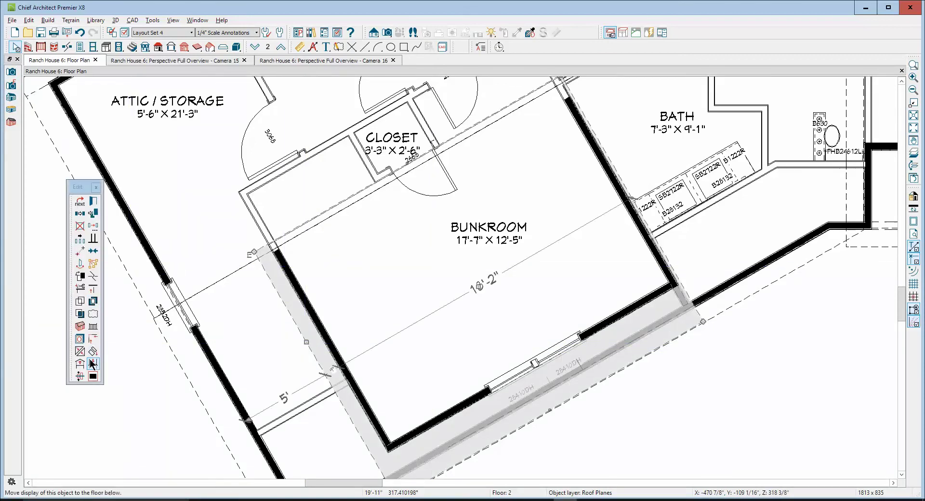
{"action": "left_click", "coordinate": [80, 363]}
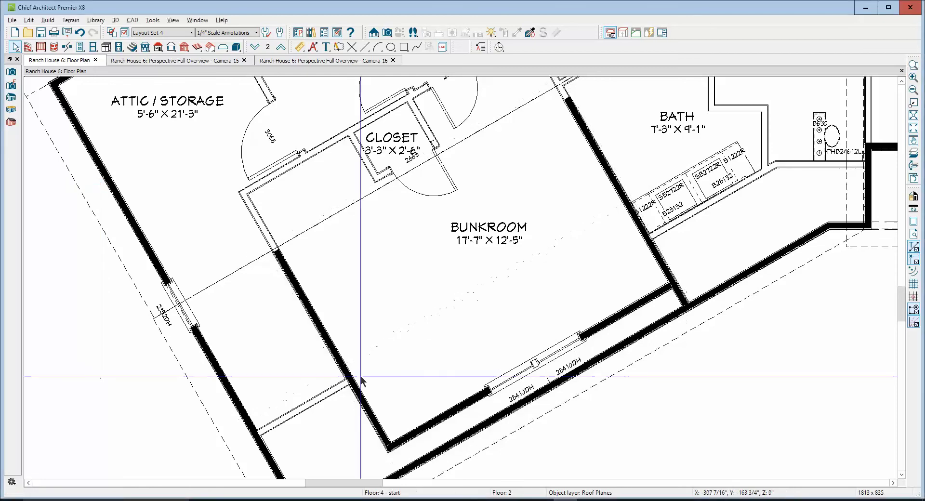
{"action": "left_click", "coordinate": [202, 409]}
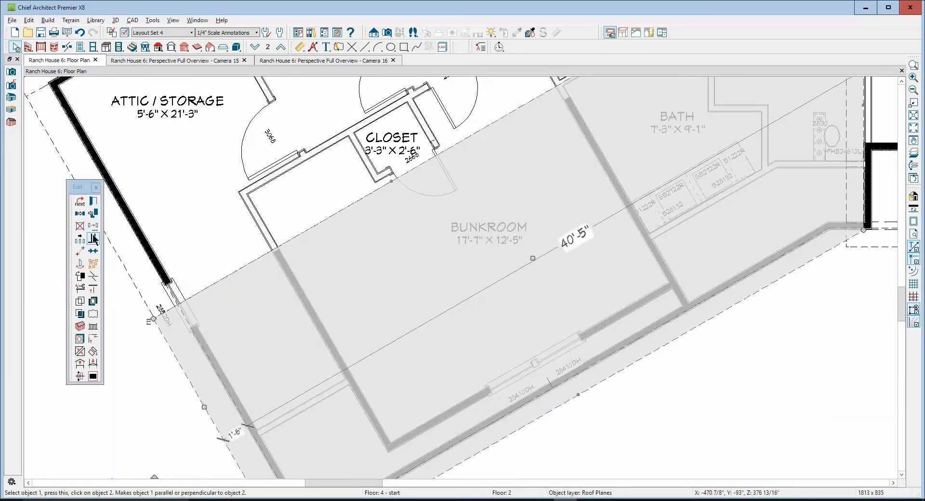
{"action": "left_click", "coordinate": [93, 367]}
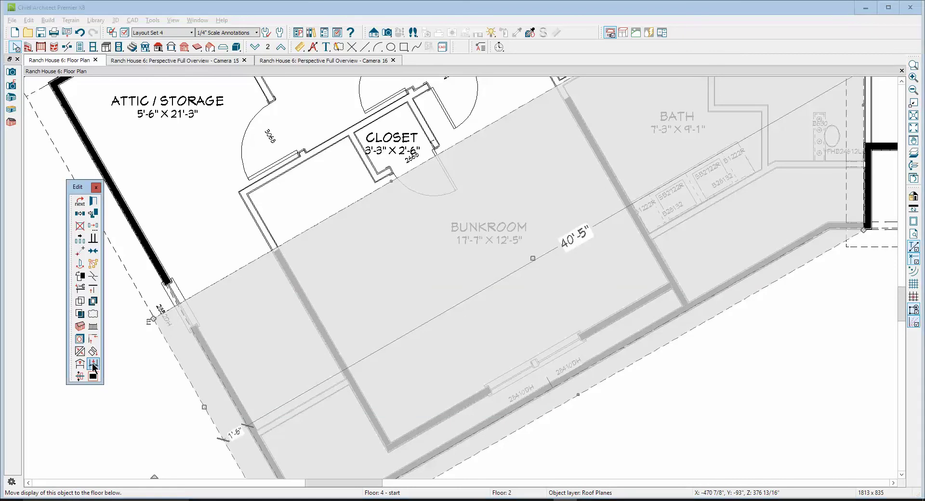
{"action": "left_click", "coordinate": [272, 325]}
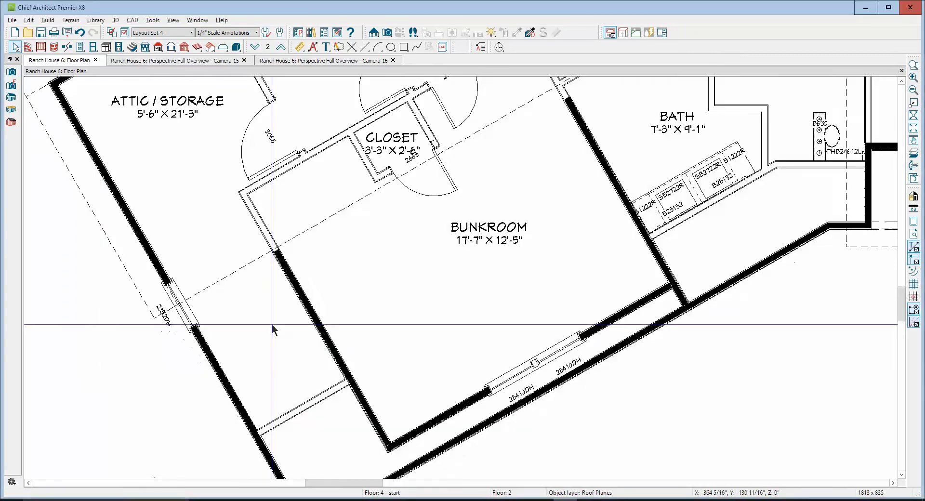
Cycle through the overlapping objects at the bunkroom's attic-side wall to check which ones remain on floor 2.
{"action": "left_click", "coordinate": [333, 359]}
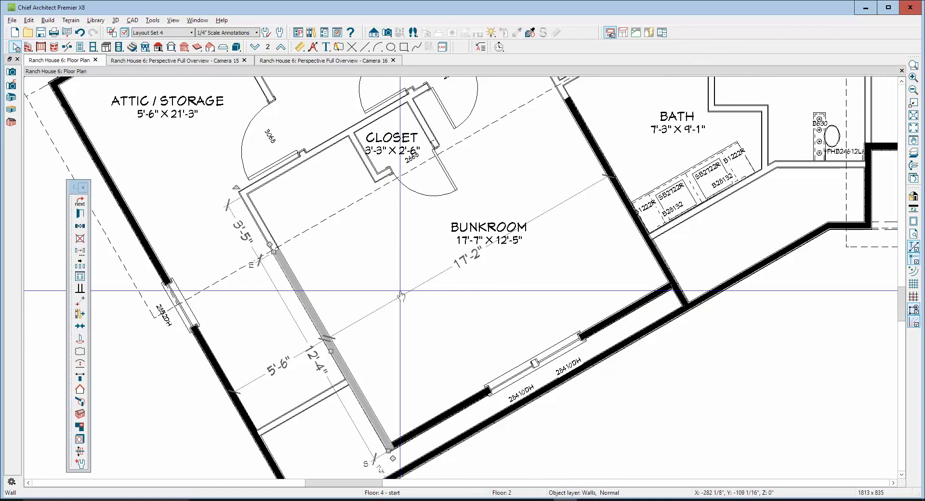
{"action": "key", "text": "Tab"}
{"action": "key", "text": "Escape"}
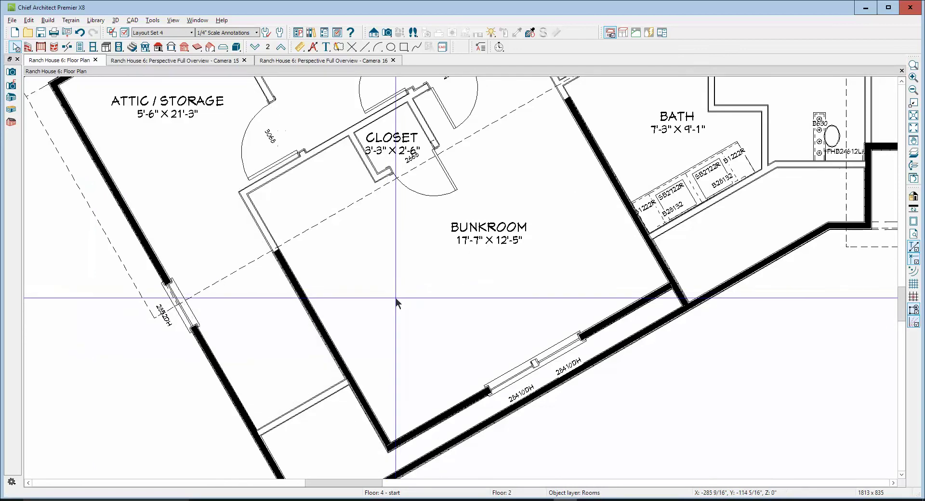
{"action": "left_click", "coordinate": [350, 361]}
{"action": "key", "text": "Tab"}
{"action": "key", "text": "Escape"}
{"action": "left_click", "coordinate": [349, 360]}
{"action": "key", "text": "Tab"}
{"action": "key", "text": "Escape"}
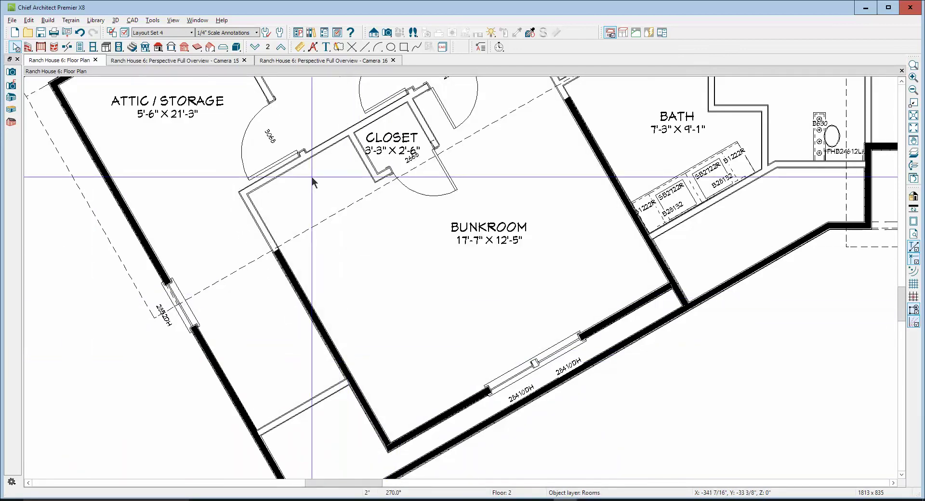
Cut the 18' wide skylight hole over the bunkroom from floor 3 and paste it in the same position on floor 1.
{"action": "left_click", "coordinate": [255, 47]}
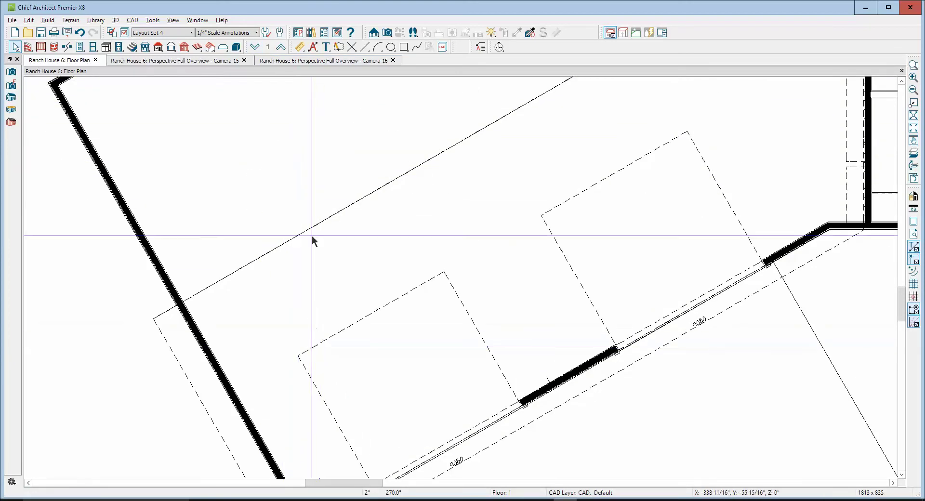
{"action": "left_click", "coordinate": [281, 48]}
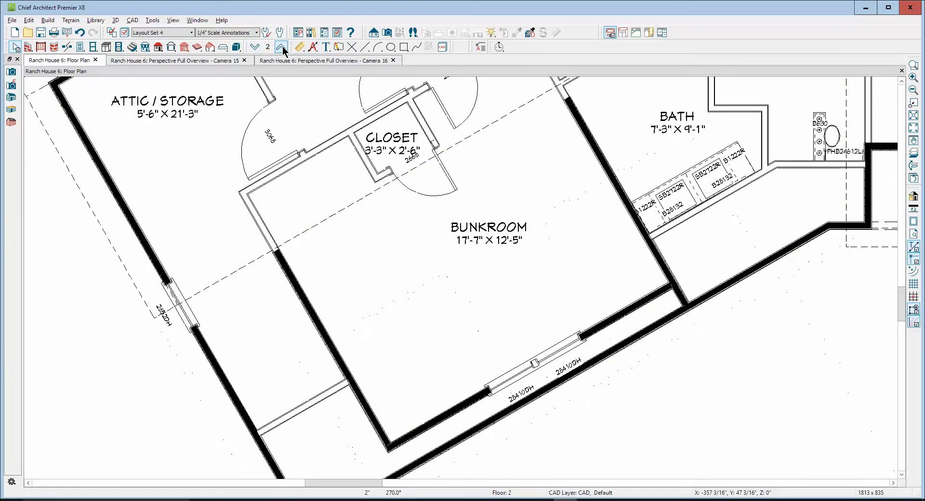
{"action": "left_click", "coordinate": [281, 48]}
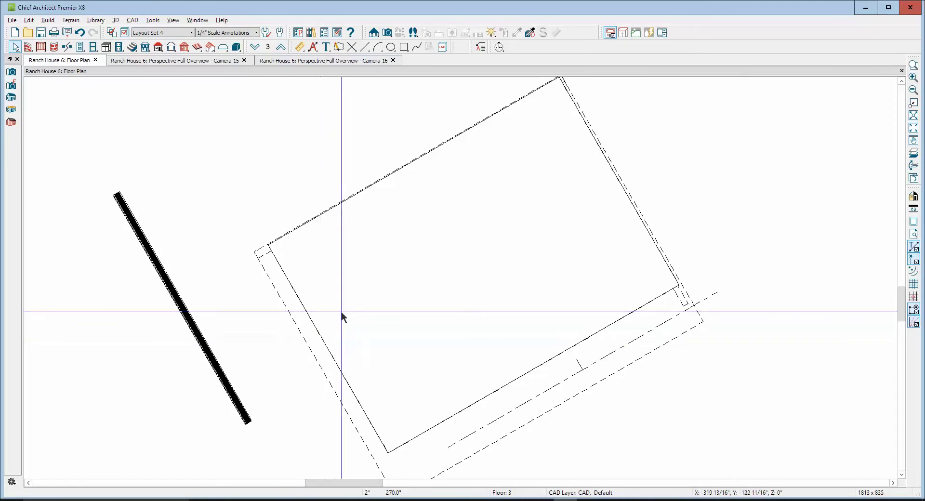
{"action": "left_click", "coordinate": [330, 353]}
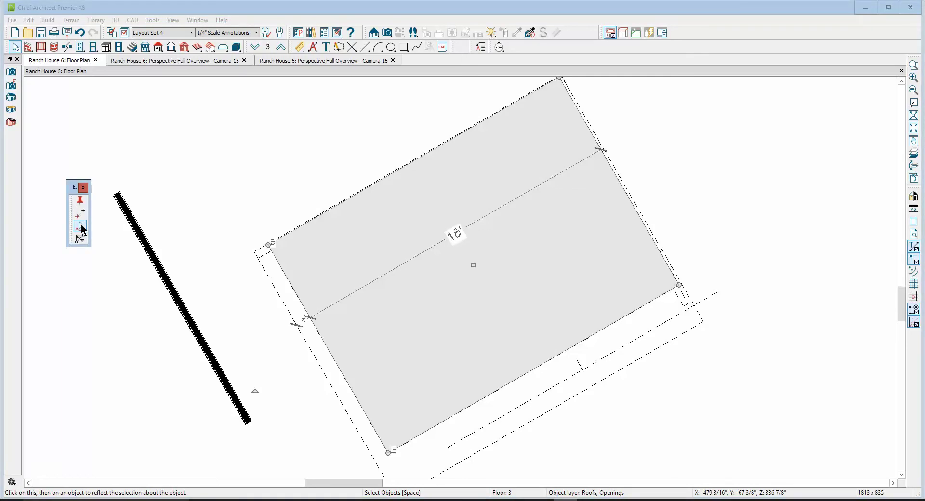
{"action": "left_click", "coordinate": [268, 46]}
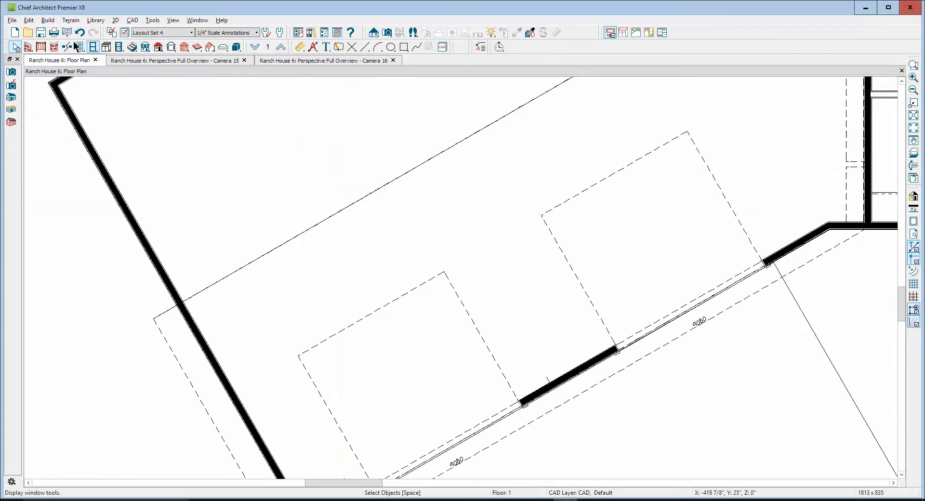
{"action": "left_click", "coordinate": [28, 20]}
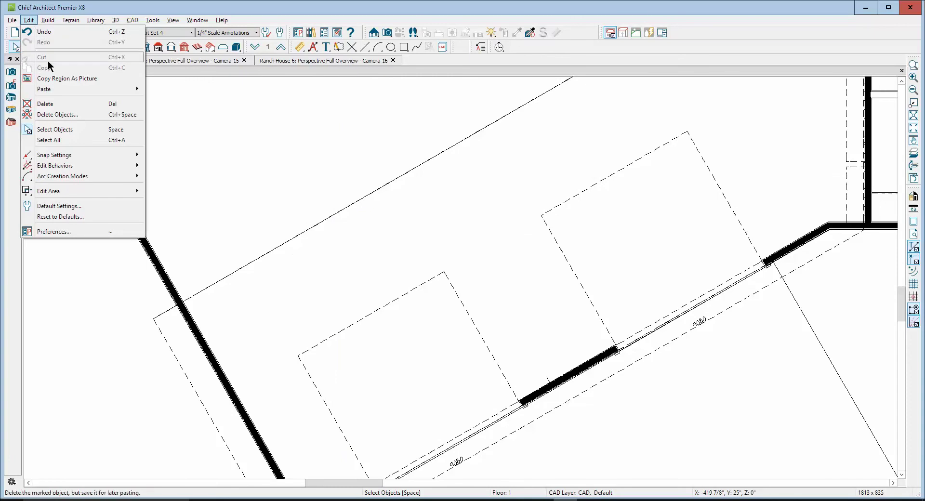
{"action": "mouse_move", "coordinate": [58, 91]}
{"action": "left_click", "coordinate": [183, 101]}
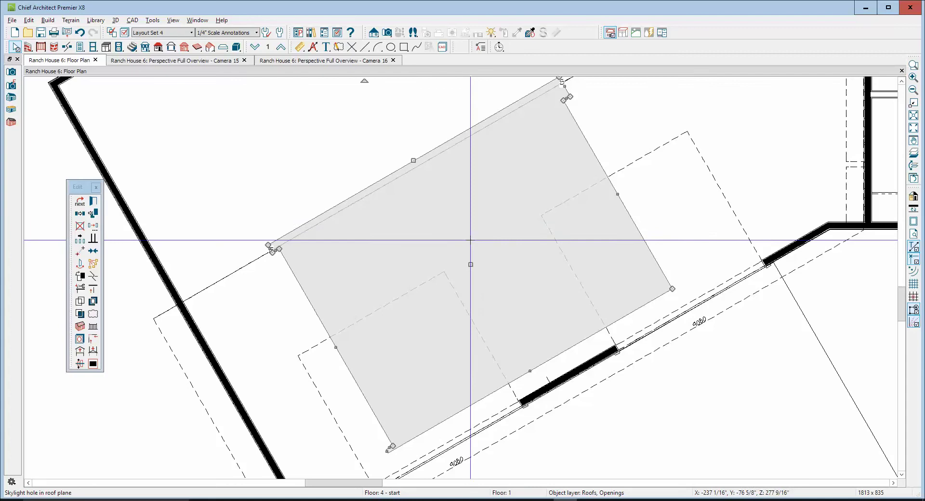
Delete the remaining 18' wide skylight hole over the bunkroom from floor 3.
{"action": "key", "text": "Escape"}
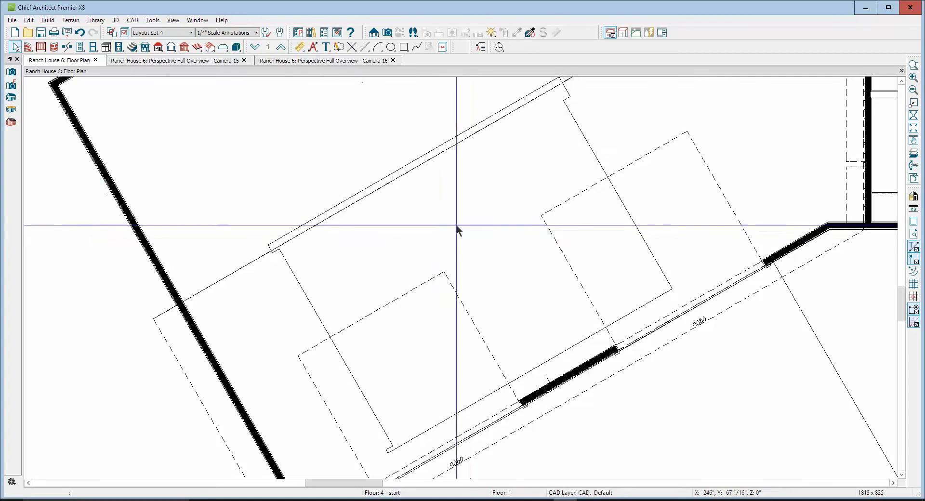
{"action": "left_click", "coordinate": [242, 271]}
{"action": "key", "text": "Escape"}
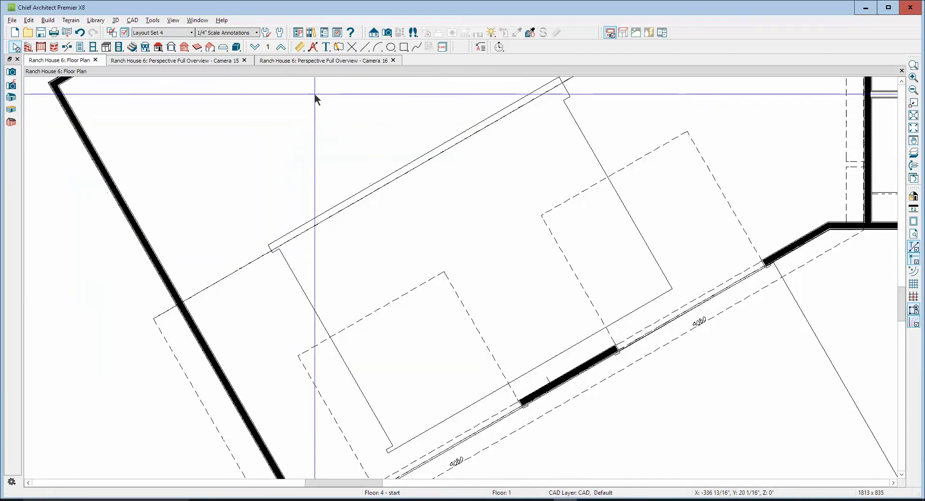
{"action": "left_click", "coordinate": [281, 47]}
{"action": "left_click", "coordinate": [281, 47]}
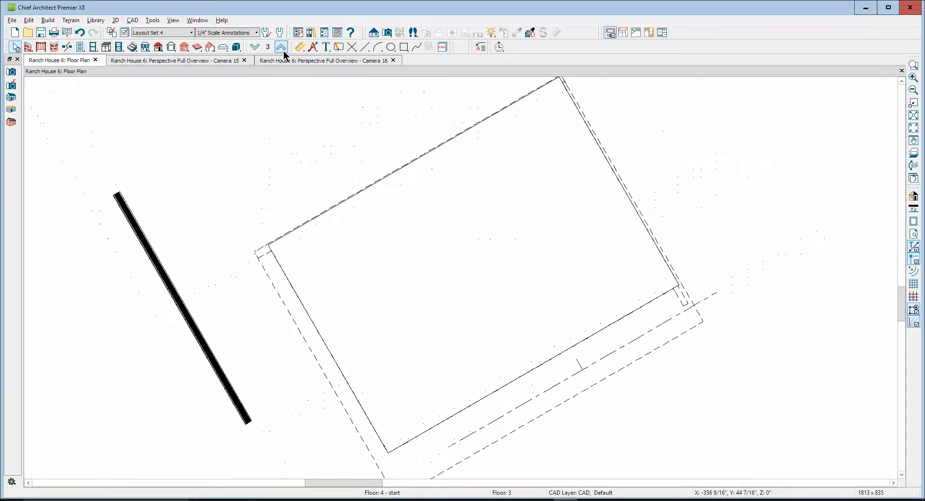
{"action": "left_click", "coordinate": [296, 293]}
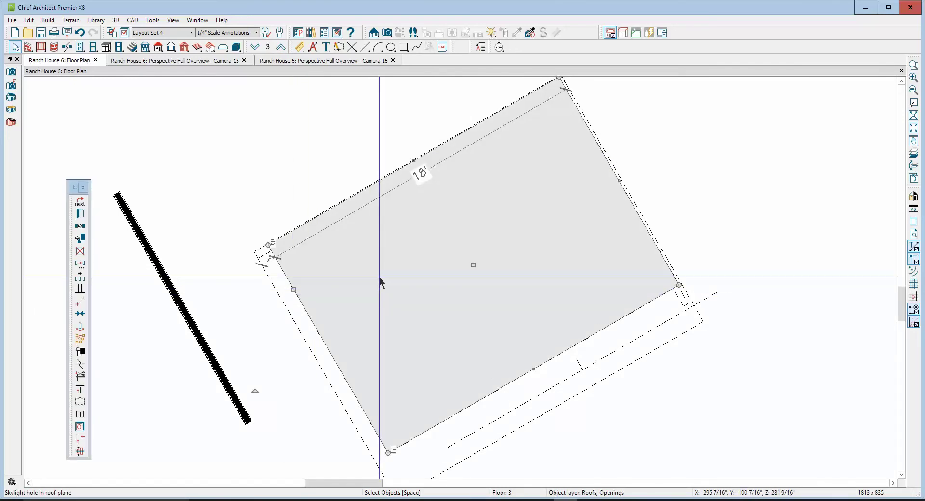
{"action": "key", "text": "Escape"}
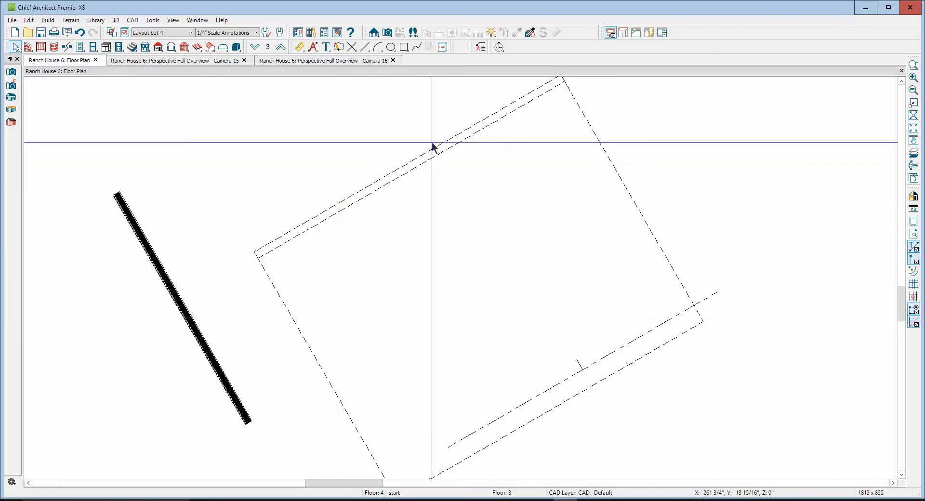
Check floor 3 for leftover hole edges and compare the main roof plane's upper edge with the skylight hole on floor 1.
{"action": "left_click_drag", "start_coordinate": [441, 153], "coordinate": [443, 155]}
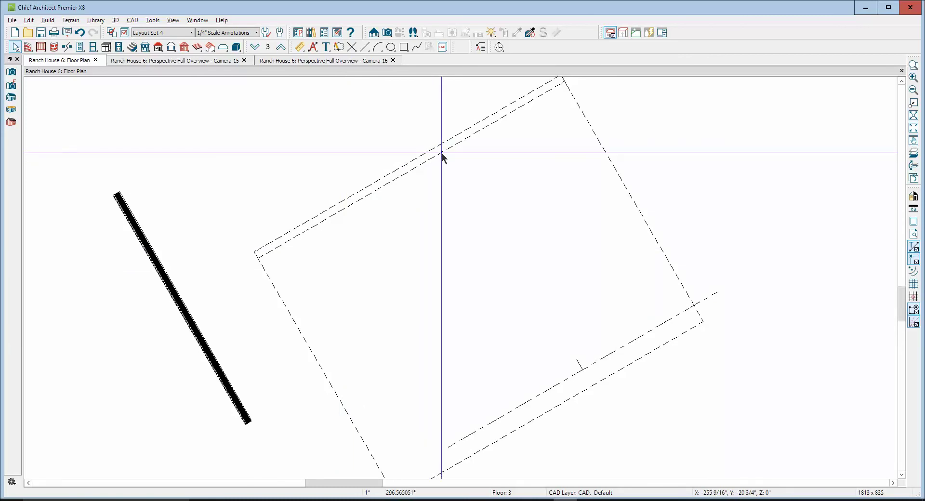
{"action": "left_click", "coordinate": [421, 155]}
{"action": "key", "text": "Escape"}
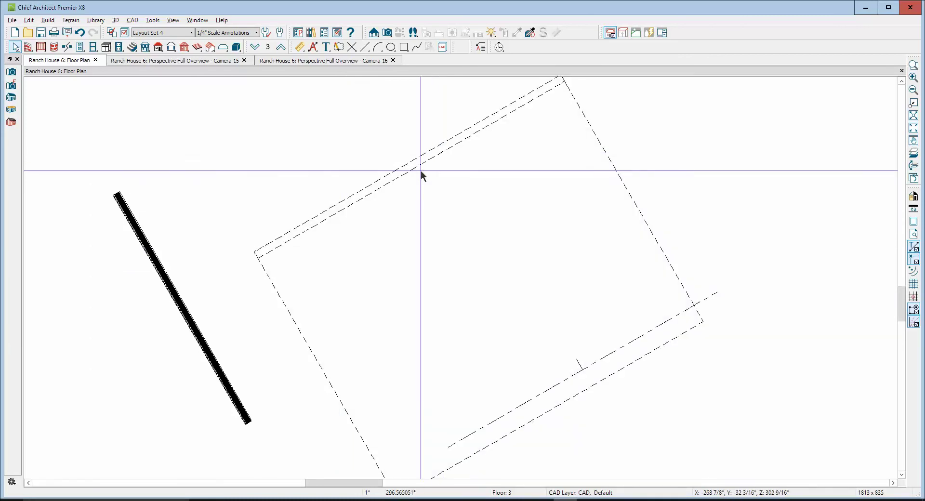
{"action": "left_click", "coordinate": [257, 48]}
{"action": "left_click", "coordinate": [257, 48]}
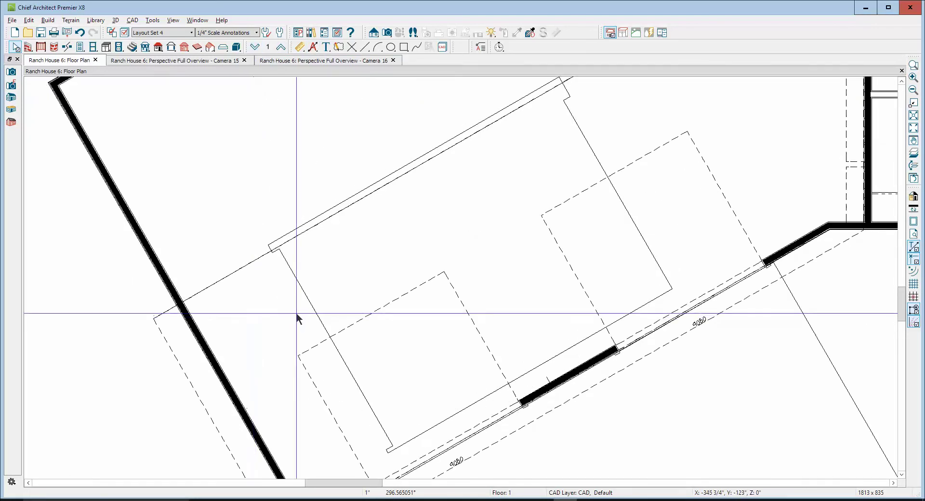
{"action": "left_click", "coordinate": [244, 269]}
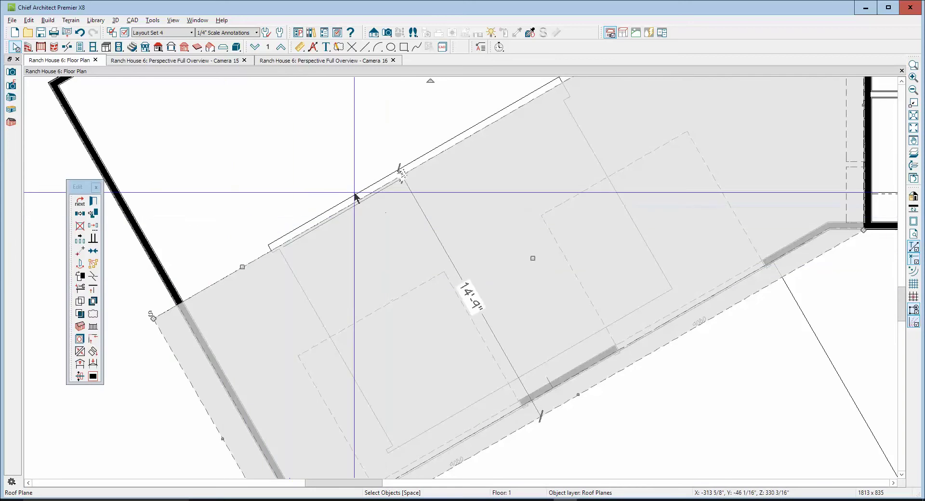
{"action": "key", "text": "Escape"}
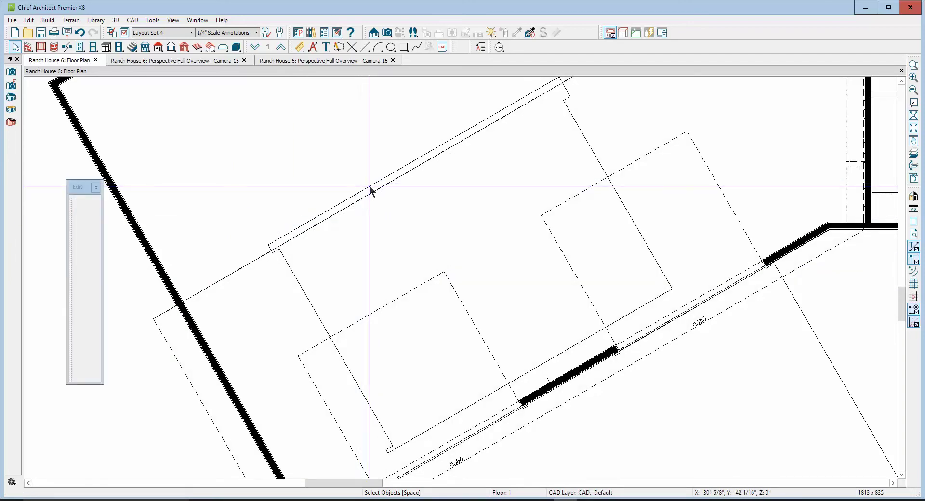
Try to pull the floor 1 skylight hole's upper edge inward so the hole lies entirely within the main roof plane.
{"action": "left_click", "coordinate": [371, 189]}
{"action": "scroll", "coordinate": [262, 259], "scroll_direction": "up", "scroll_amount": 2}
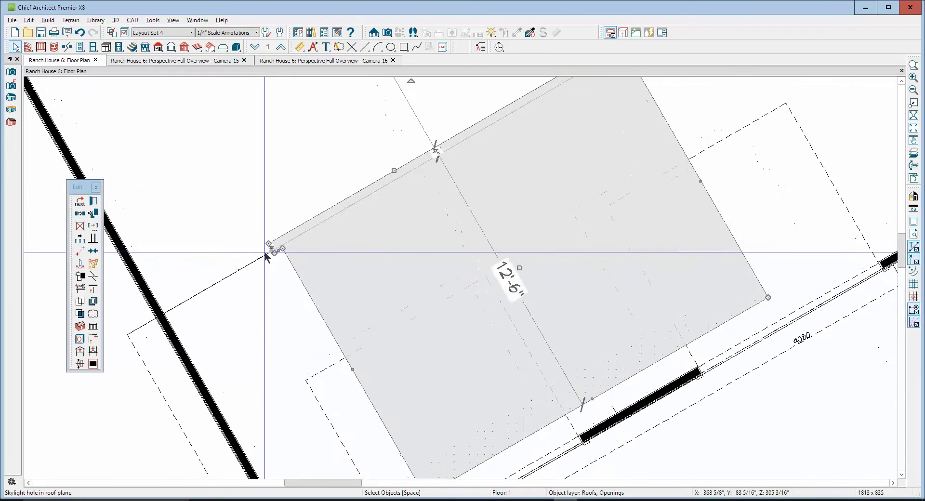
{"action": "scroll", "coordinate": [266, 257], "scroll_direction": "up", "scroll_amount": 1}
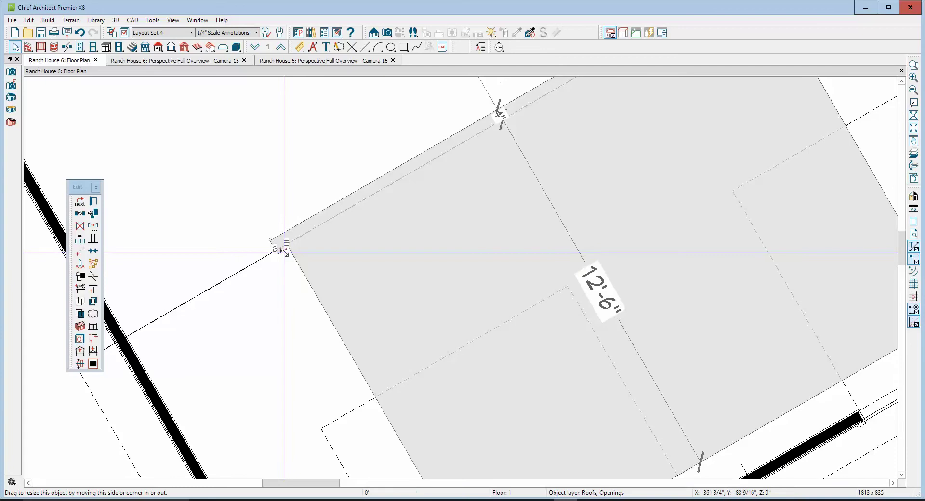
{"action": "left_click_drag", "start_coordinate": [284, 251], "coordinate": [296, 269]}
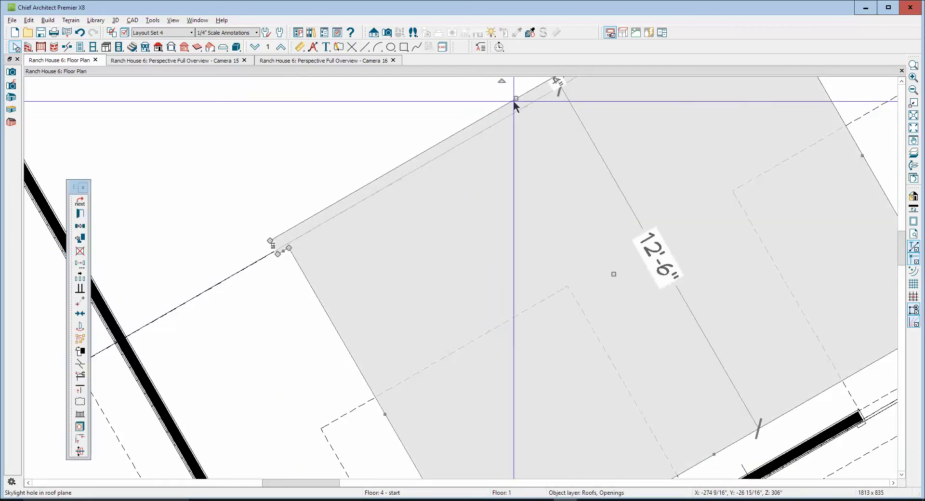
{"action": "left_click_drag", "start_coordinate": [514, 101], "coordinate": [522, 117]}
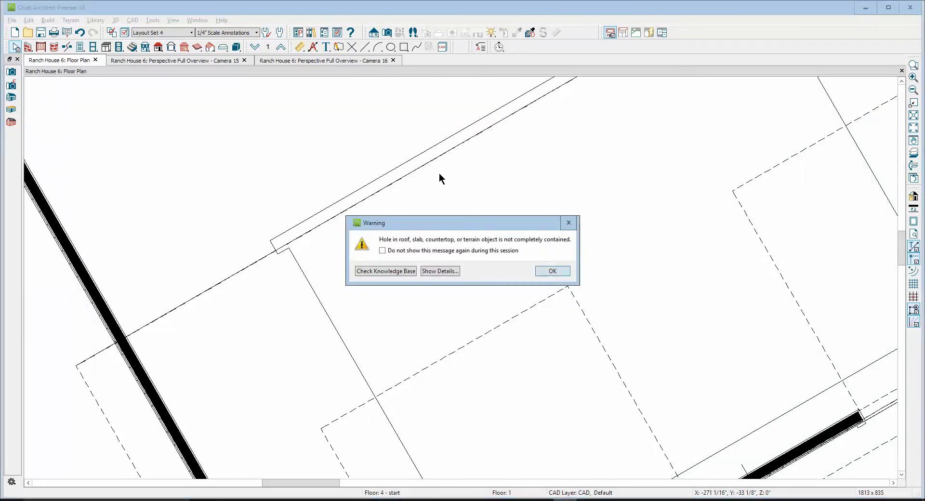
Dismiss the roof hole warning and reshape the hole over the garage, lowering its side jogs and pulling its upper edge below the ridge.
{"action": "left_click", "coordinate": [554, 271]}
{"action": "left_click", "coordinate": [553, 270]}
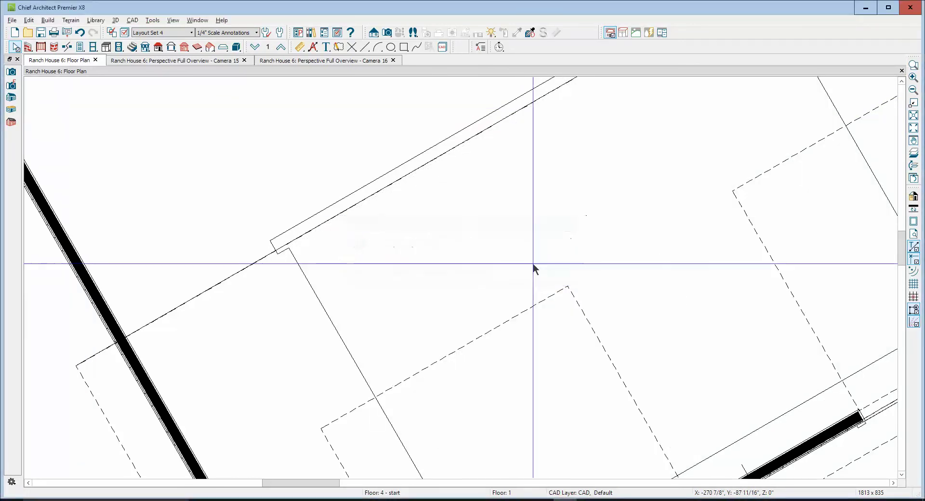
{"action": "scroll", "coordinate": [323, 265], "scroll_direction": "down", "scroll_amount": 3}
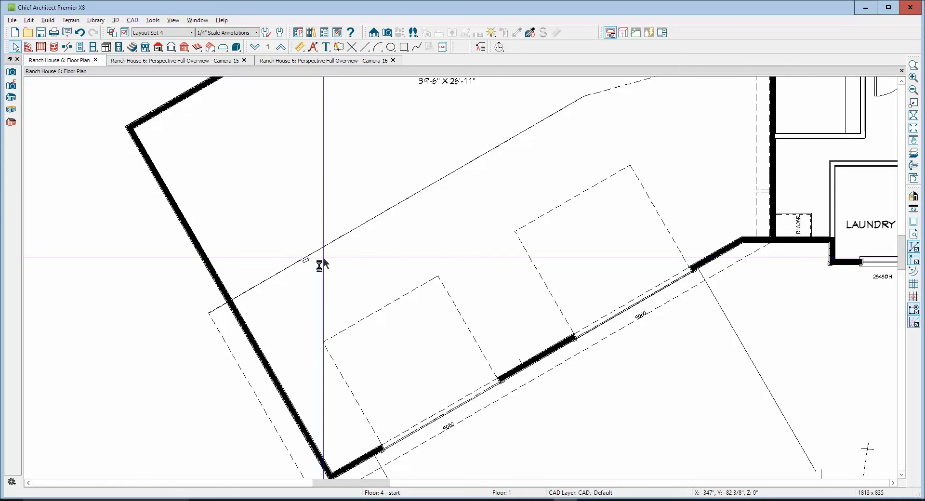
{"action": "left_click_drag", "start_coordinate": [324, 263], "coordinate": [536, 140]}
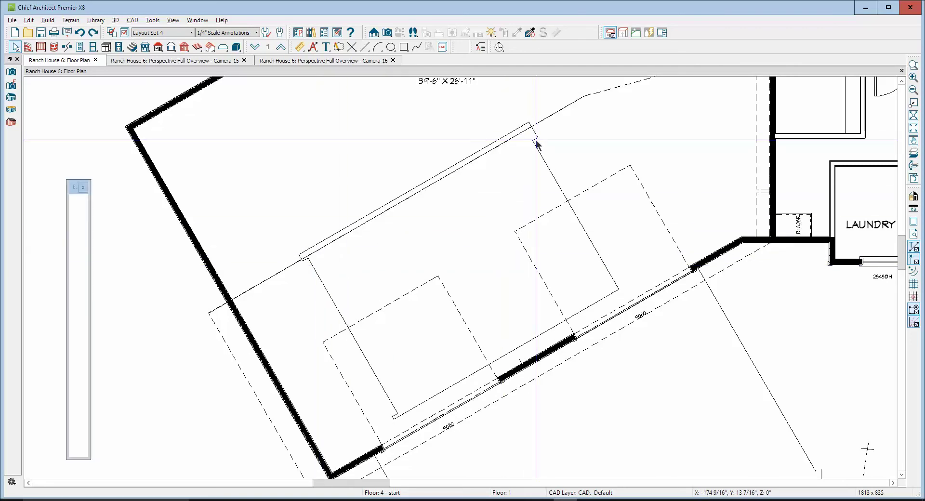
{"action": "left_click_drag", "start_coordinate": [558, 171], "coordinate": [565, 183]}
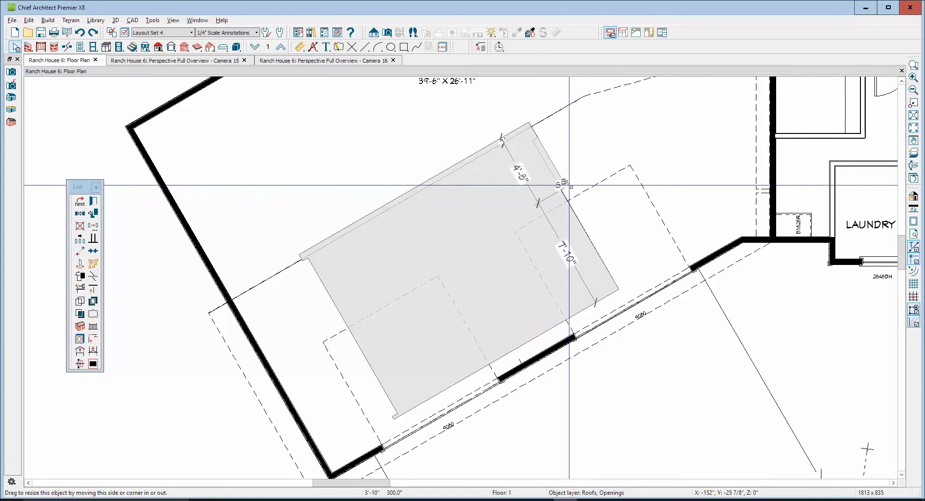
{"action": "left_click_drag", "start_coordinate": [564, 183], "coordinate": [564, 186]}
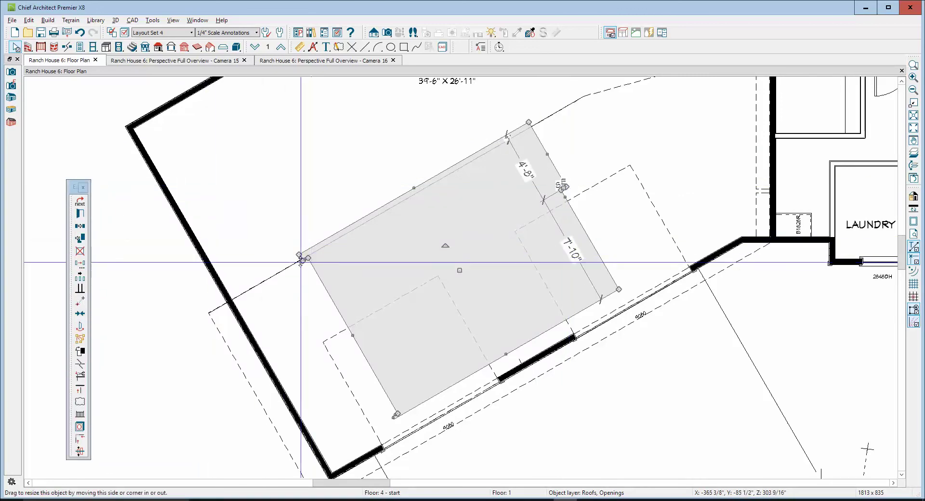
{"action": "left_click_drag", "start_coordinate": [301, 260], "coordinate": [340, 308]}
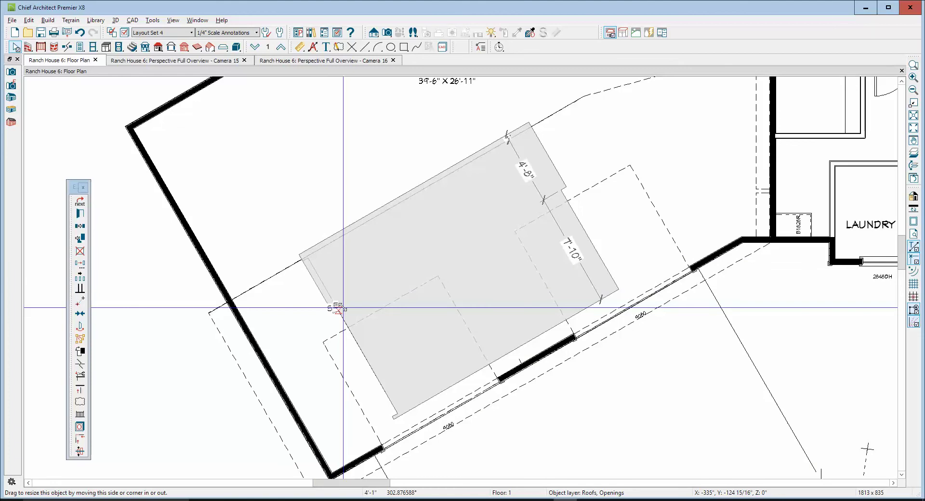
{"action": "left_click_drag", "start_coordinate": [340, 308], "coordinate": [338, 311]}
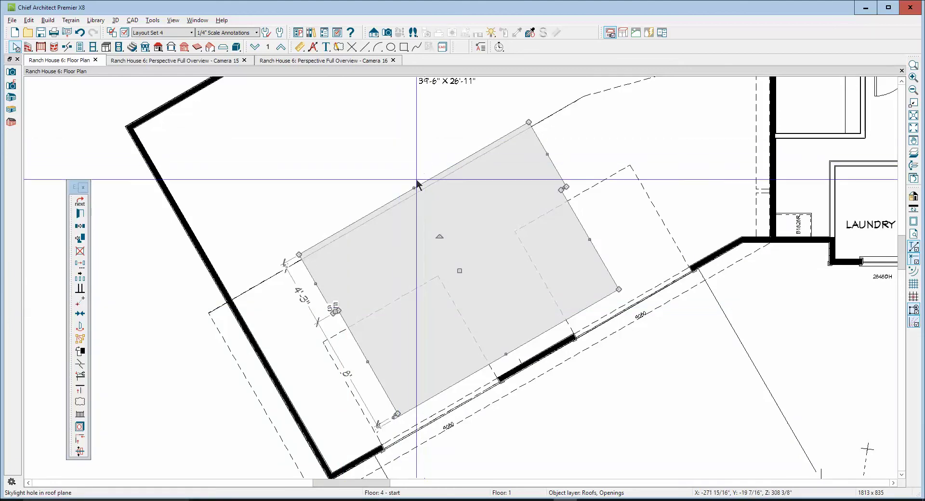
{"action": "left_click_drag", "start_coordinate": [414, 188], "coordinate": [415, 196]}
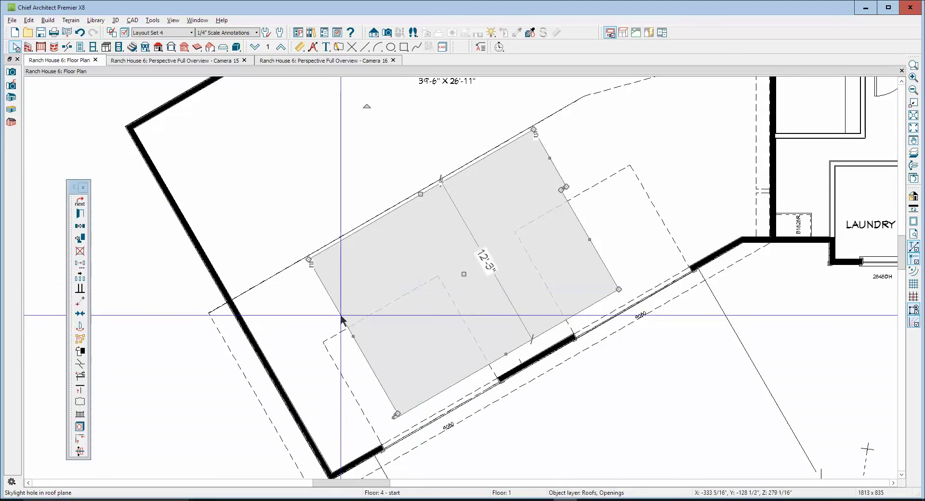
Turn off the Skylight option in the specification of the roof hole over the garage.
{"action": "key", "text": "Escape"}
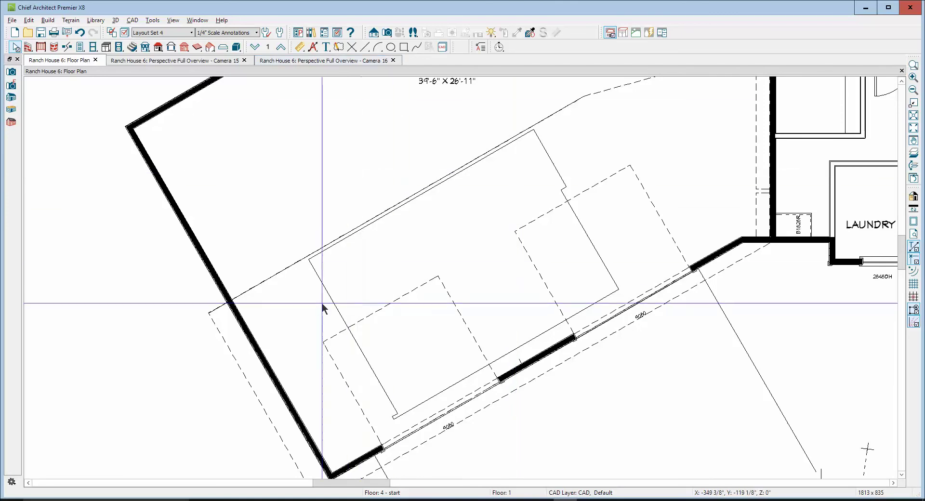
{"action": "left_click", "coordinate": [337, 309]}
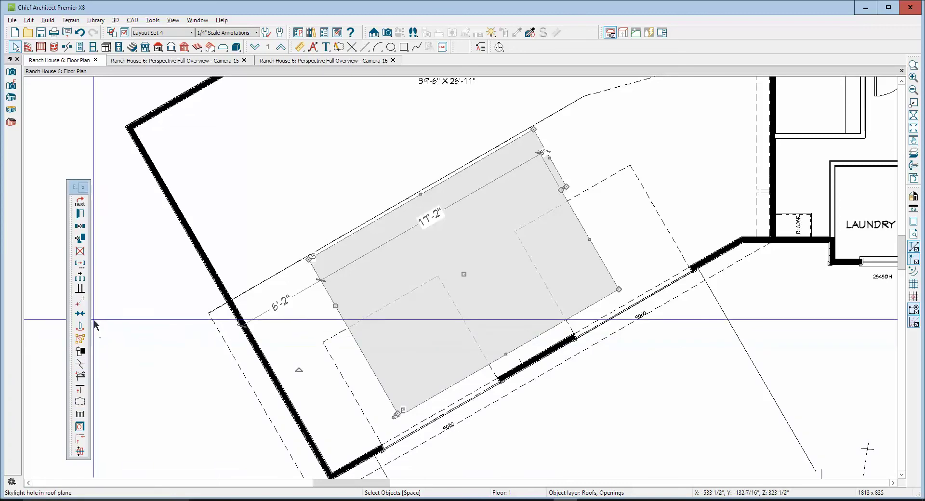
{"action": "left_click", "coordinate": [80, 213]}
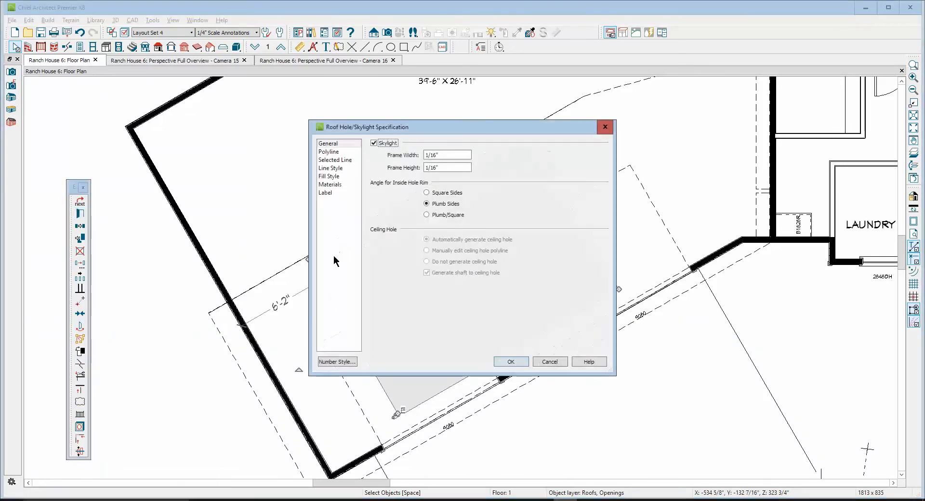
{"action": "left_click", "coordinate": [374, 144]}
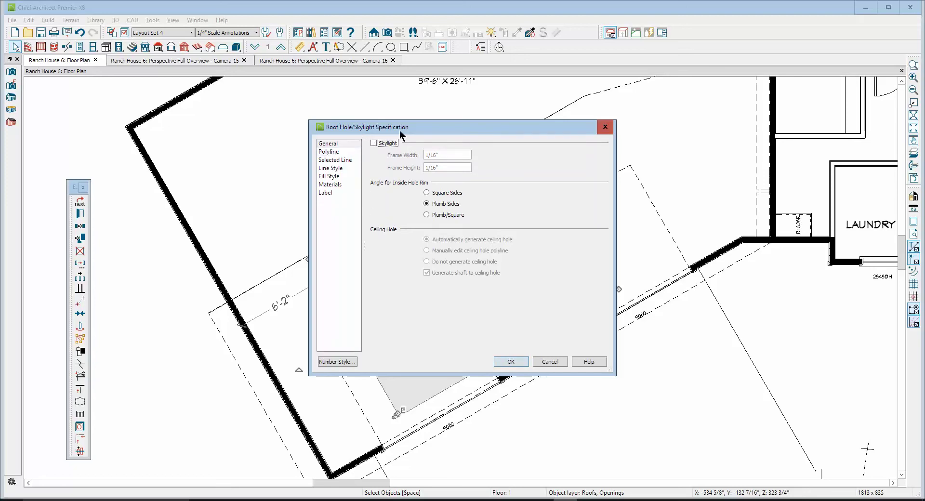
{"action": "left_click", "coordinate": [511, 361]}
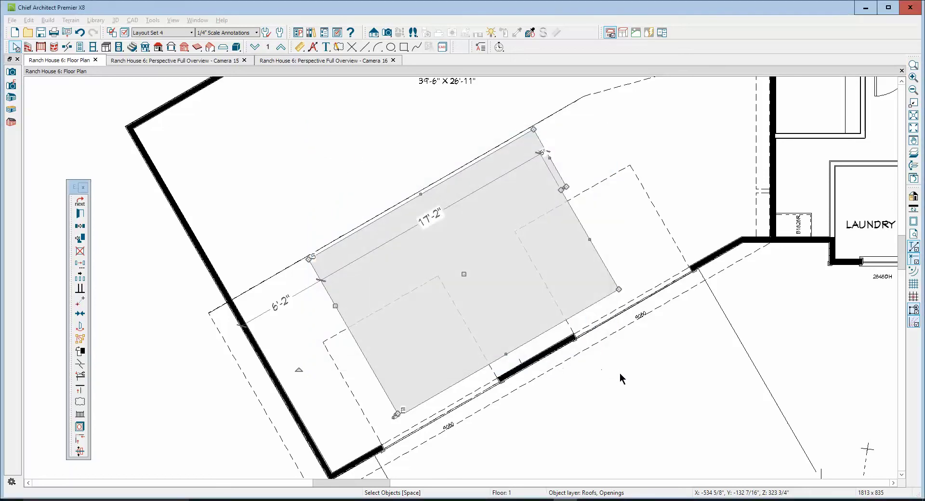
Create a perspective full overview of the house and zoom in on the dormer above the garage.
{"action": "left_click", "coordinate": [391, 32]}
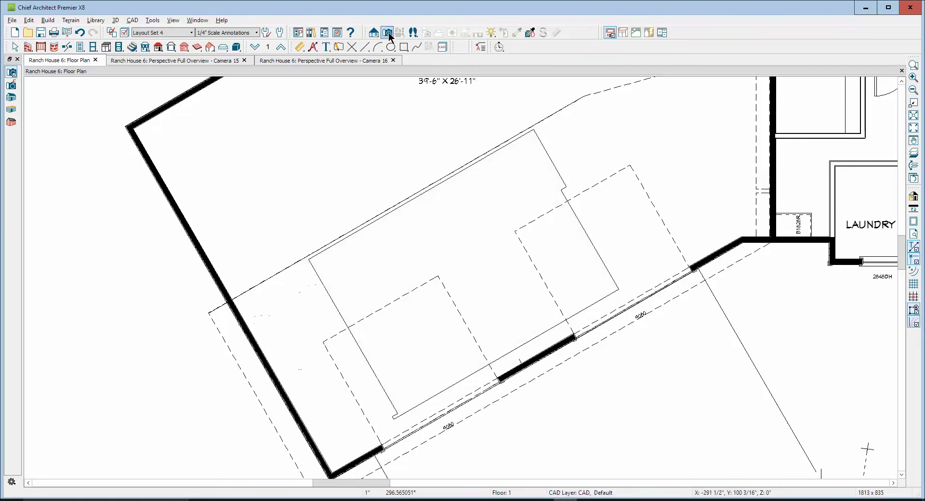
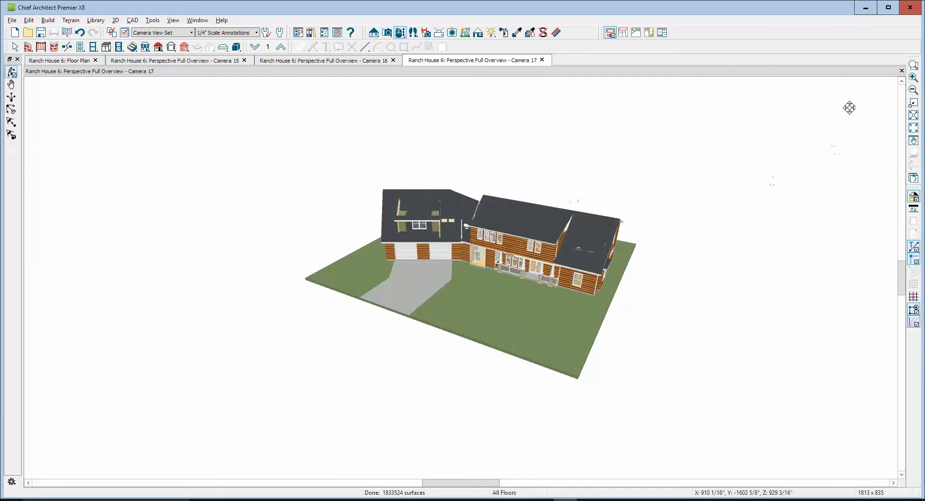
{"action": "left_click", "coordinate": [913, 65]}
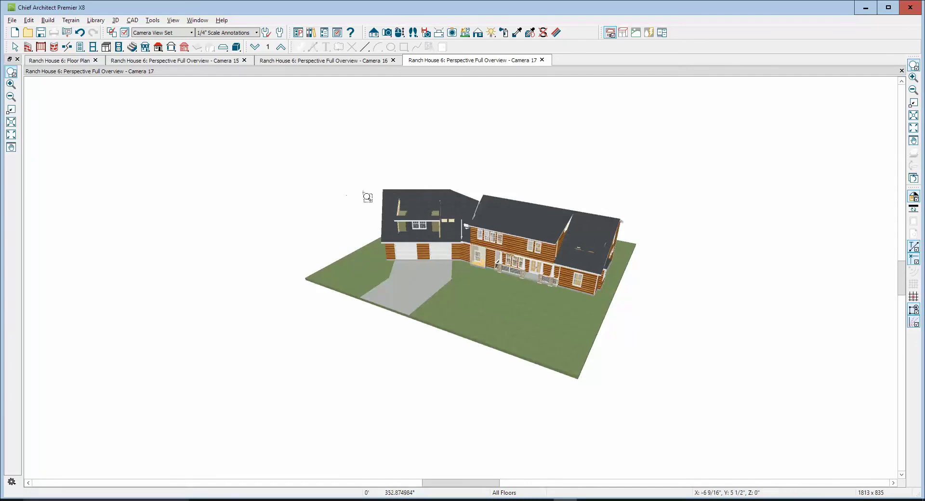
{"action": "left_click_drag", "start_coordinate": [351, 188], "coordinate": [473, 256]}
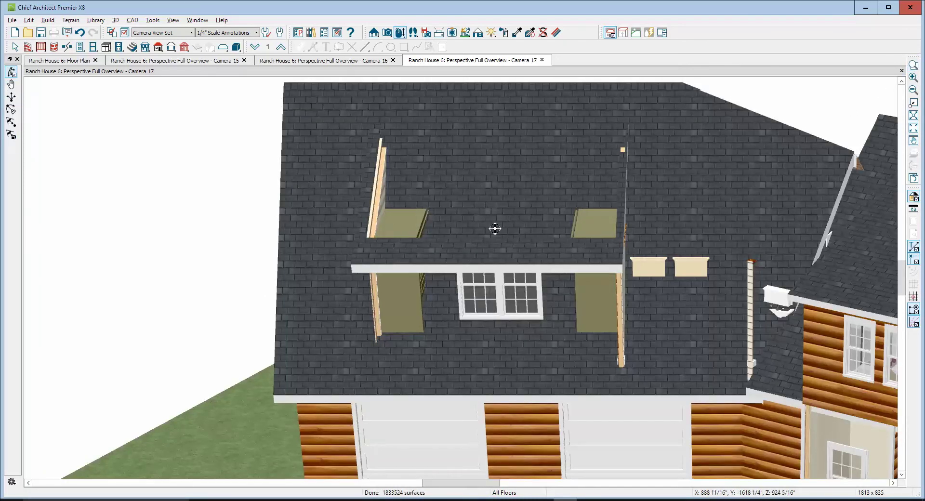
Delete the dormer's roof plane and side wall pieces above the garage, keeping the main roof and the window.
{"action": "key", "text": "space"}
{"action": "left_click", "coordinate": [513, 253]}
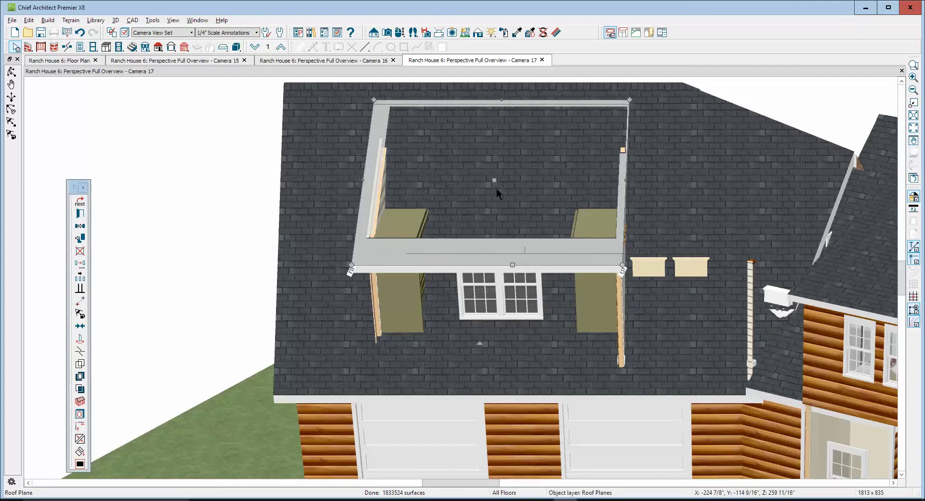
{"action": "left_click", "coordinate": [501, 245]}
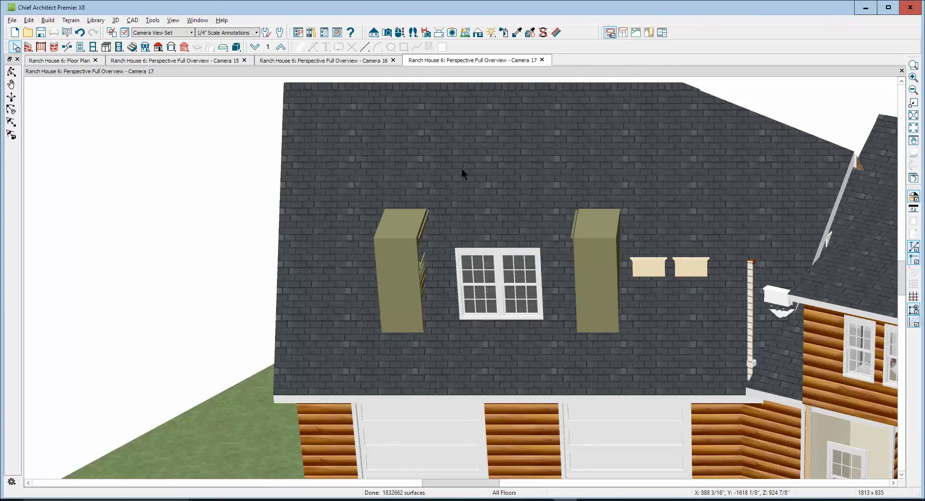
Return to the floor plan, show the reference floor display and go up to floor 2.
{"action": "key", "text": "ctrl+Tab"}
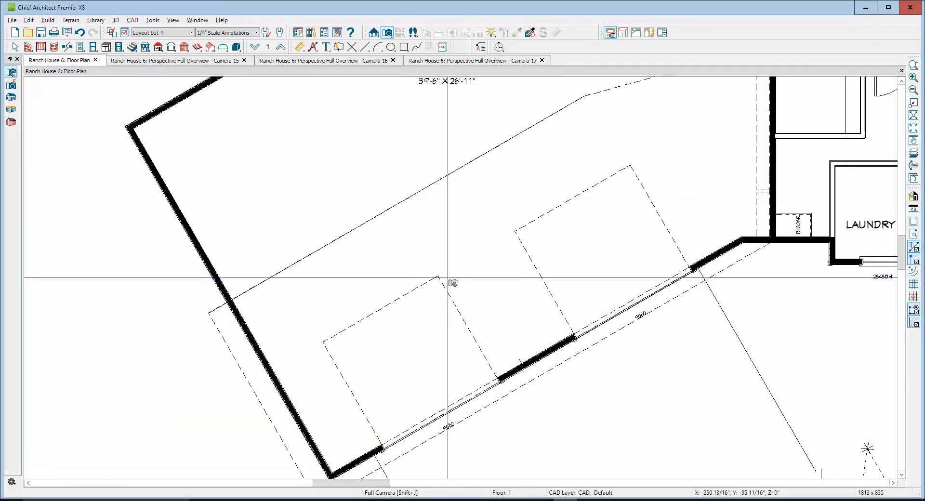
{"action": "key", "text": "space"}
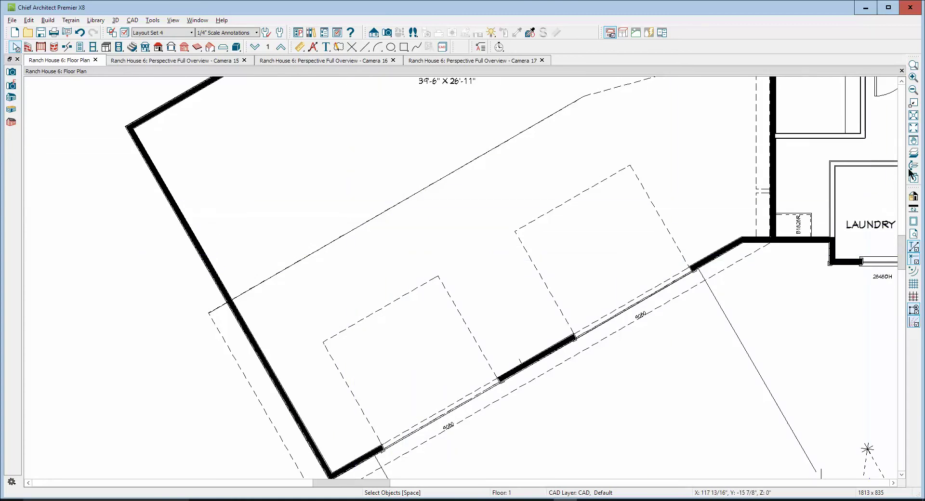
{"action": "left_click", "coordinate": [914, 154]}
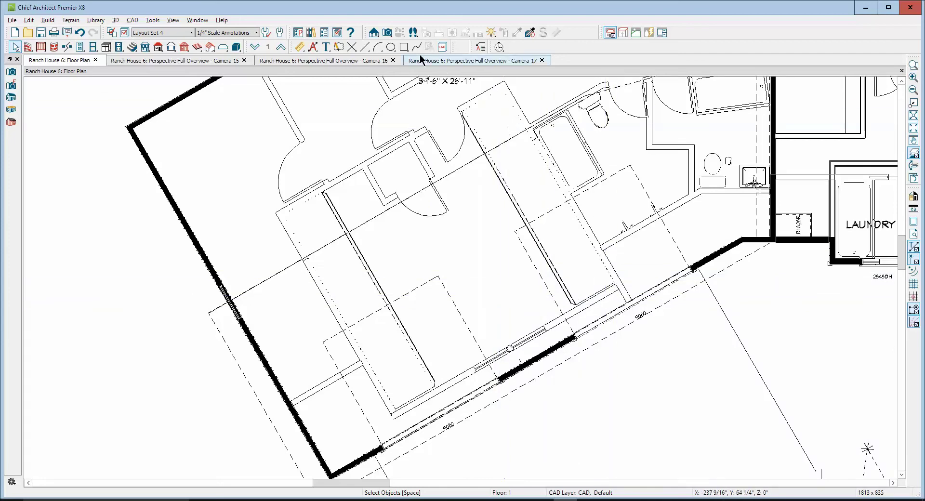
{"action": "left_click", "coordinate": [280, 47]}
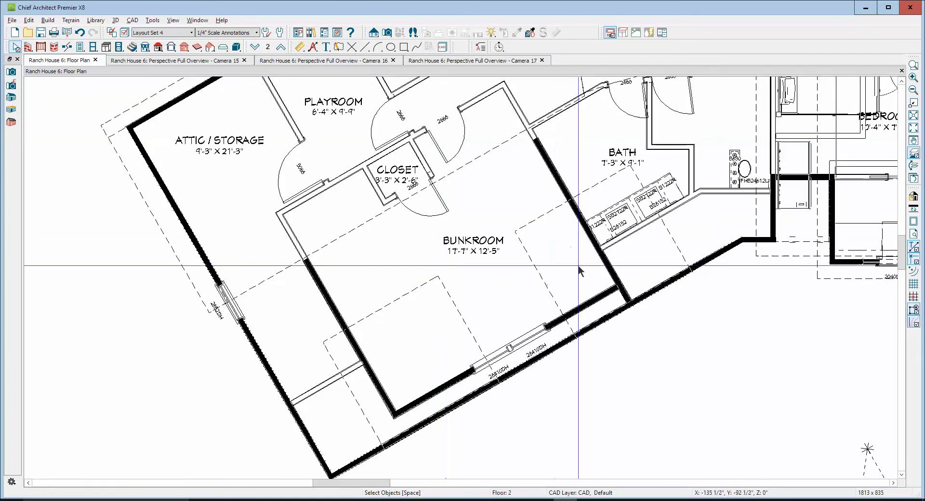
Shorten the wall between the bunkroom and the bath to end at the bunkroom's front corner, and check the bunkroom's outline.
{"action": "left_click", "coordinate": [632, 304]}
{"action": "left_click_drag", "start_coordinate": [634, 303], "coordinate": [621, 286]}
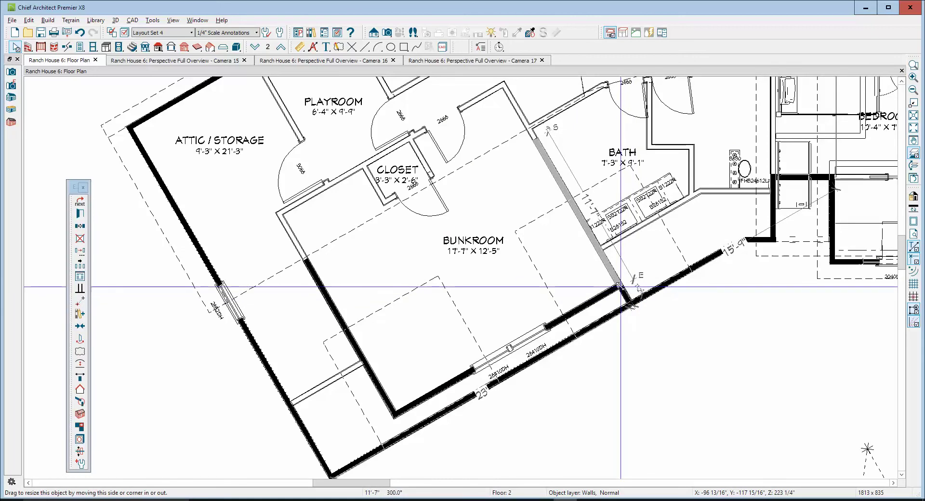
{"action": "left_click_drag", "start_coordinate": [620, 287], "coordinate": [621, 287]}
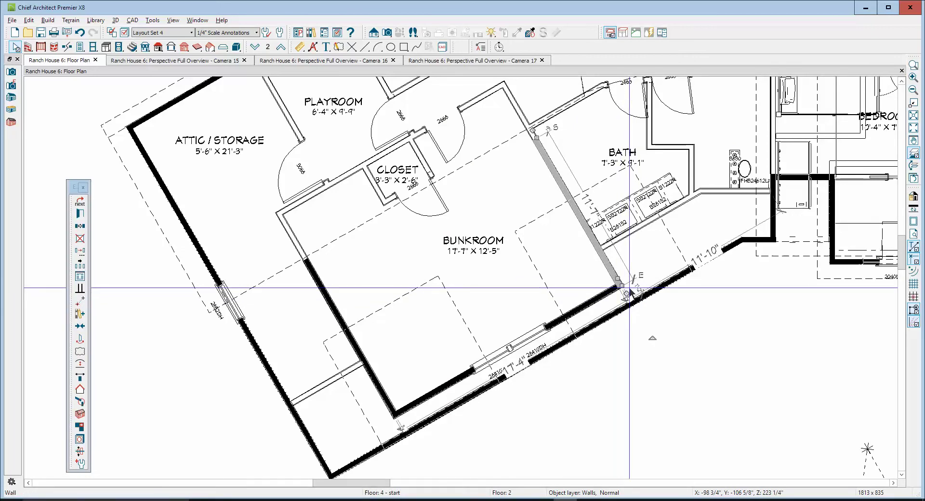
{"action": "key", "text": "Escape"}
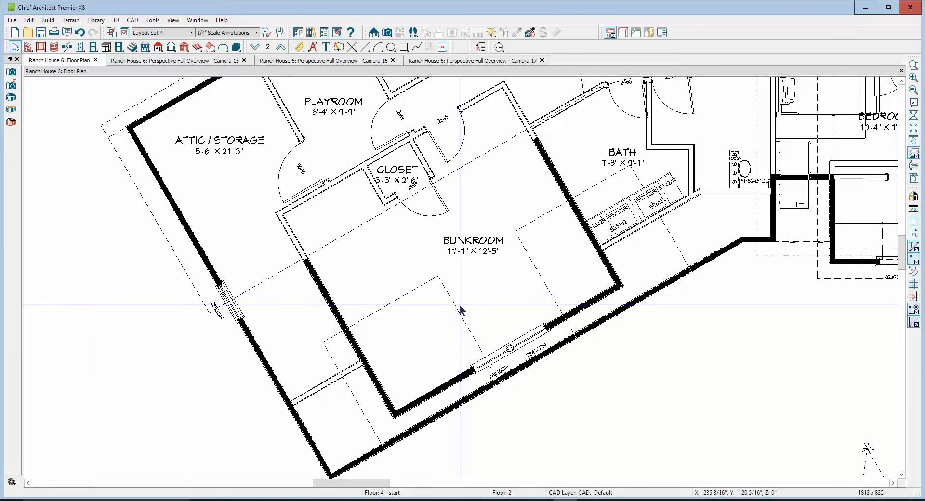
{"action": "right_click", "coordinate": [508, 294]}
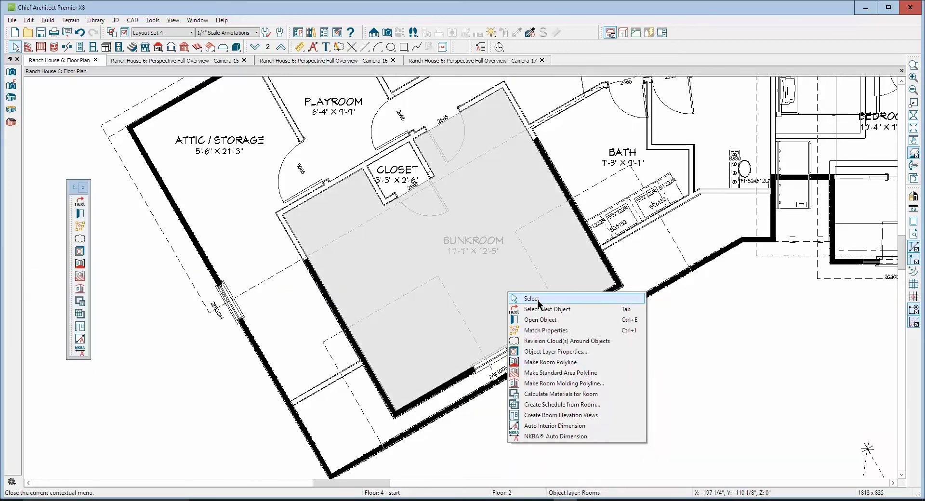
{"action": "left_click", "coordinate": [518, 299]}
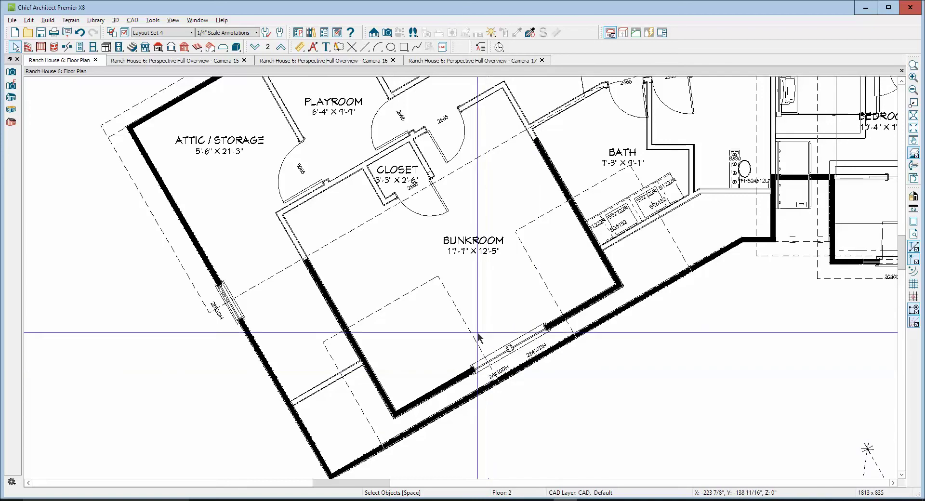
On floor 1, draw a rectangular polyline about 4'-6" by 6'-9" over the bunkroom area.
{"action": "left_click", "coordinate": [255, 48]}
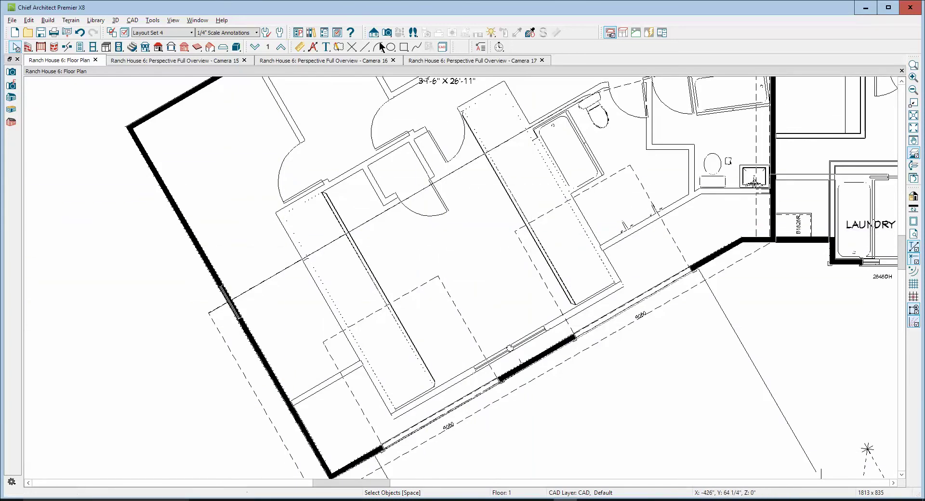
{"action": "left_click", "coordinate": [404, 46]}
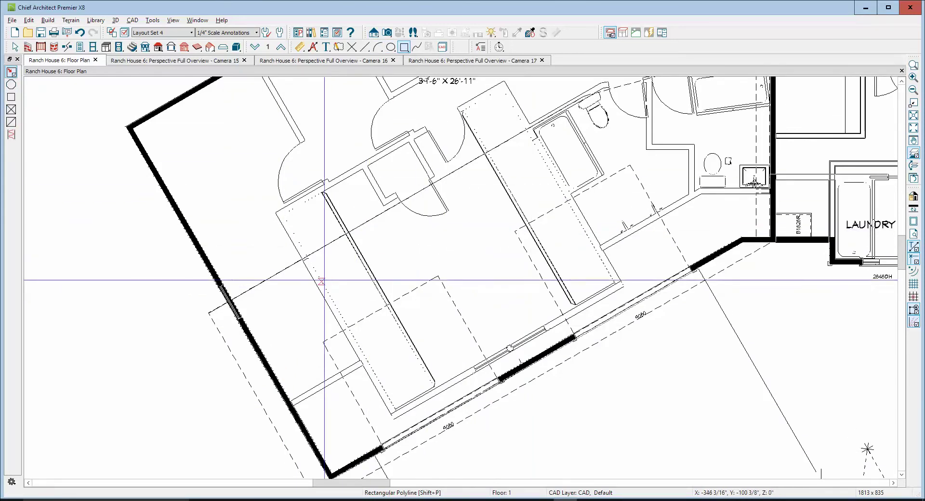
{"action": "left_click_drag", "start_coordinate": [318, 275], "coordinate": [385, 375]}
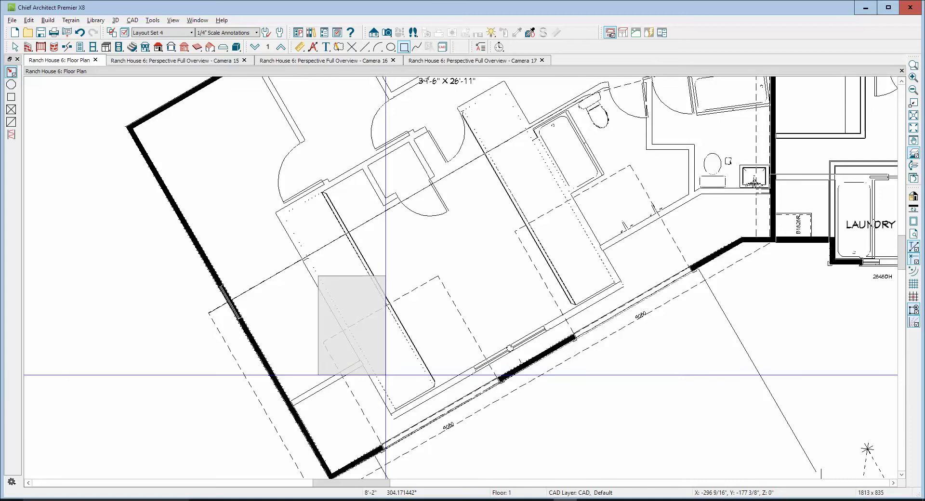
{"action": "left_click", "coordinate": [384, 348]}
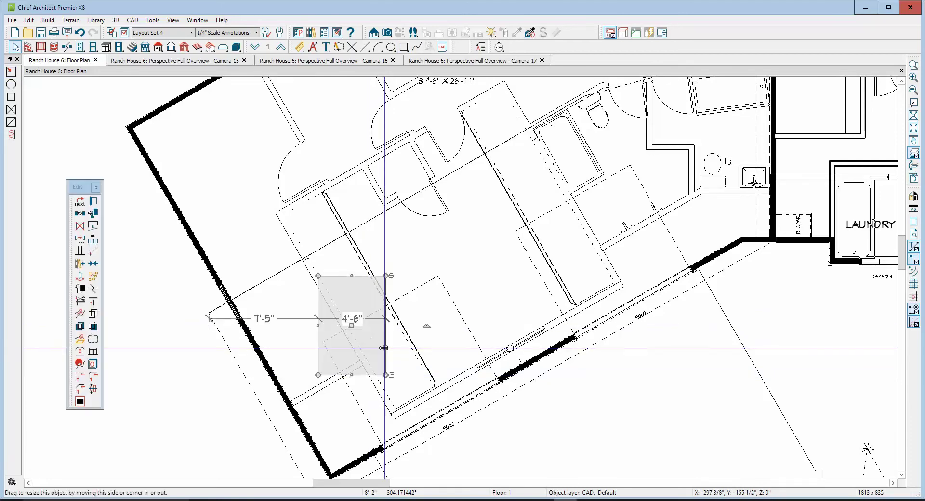
Rotate the polyline 30° to align with the garage and stretch it to about 17'-1" by 10'-7" over the bunkroom's dormer area.
{"action": "left_click_drag", "start_coordinate": [427, 325], "coordinate": [427, 282]}
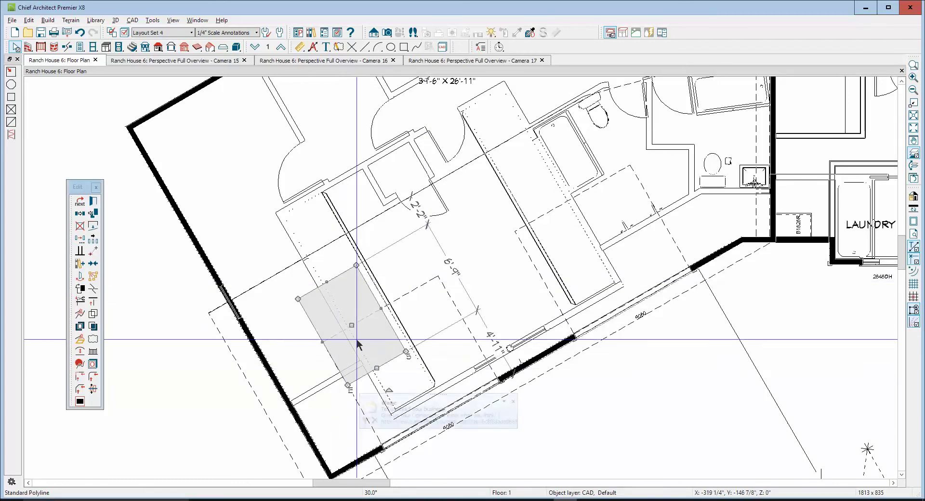
{"action": "left_click_drag", "start_coordinate": [351, 324], "coordinate": [571, 214]}
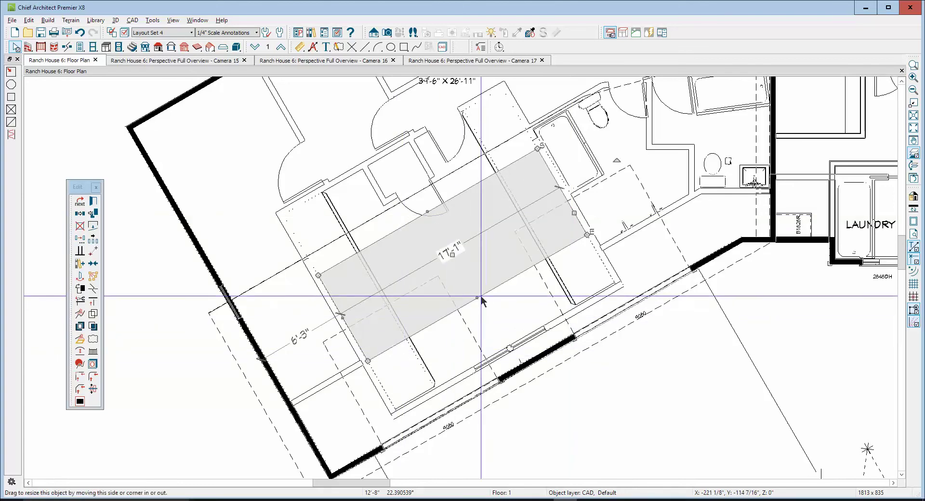
{"action": "left_click_drag", "start_coordinate": [475, 299], "coordinate": [500, 348]}
Convert the polyline over the bunkroom's dormer area into a Hole in Roof / Custom Ceiling, leaving its specification at the defaults.
{"action": "left_click", "coordinate": [80, 339]}
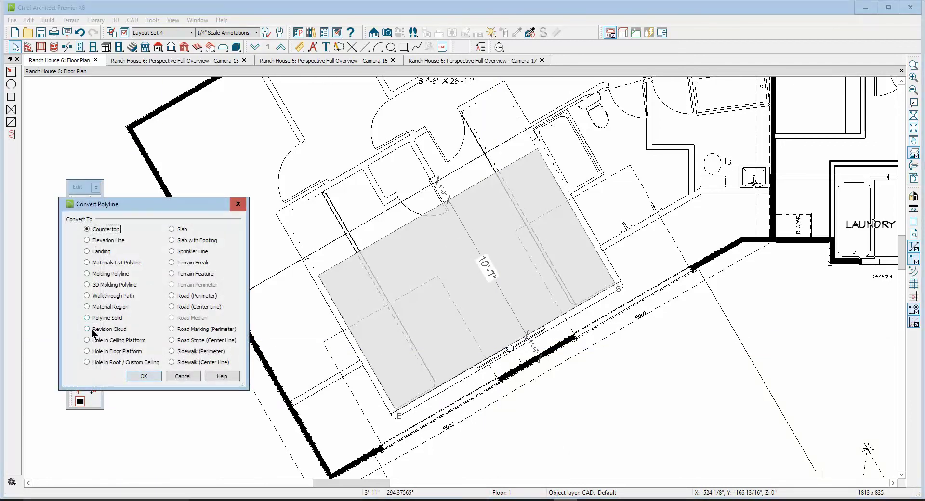
{"action": "left_click", "coordinate": [87, 362]}
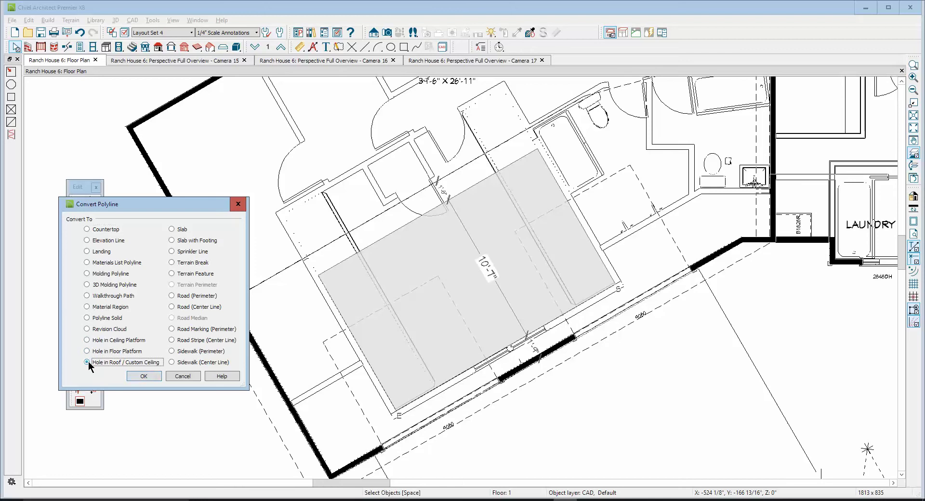
{"action": "left_click", "coordinate": [143, 377]}
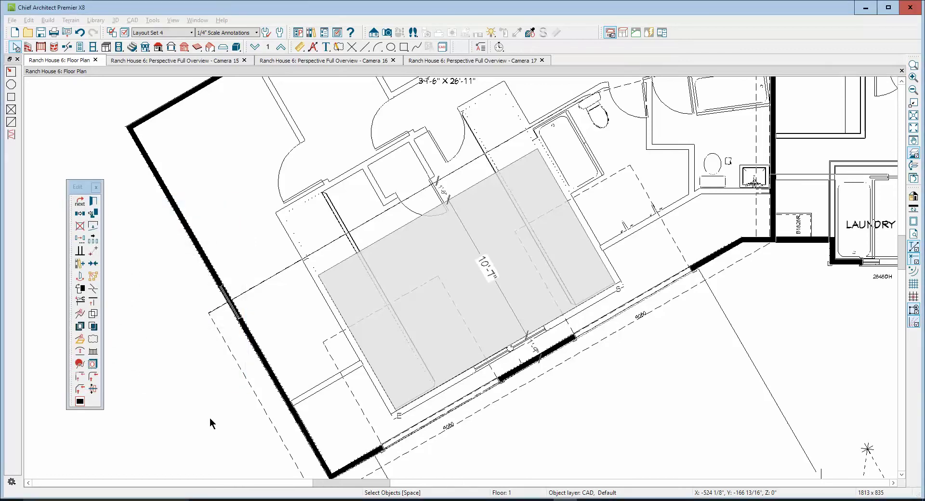
{"action": "double_click", "coordinate": [431, 289]}
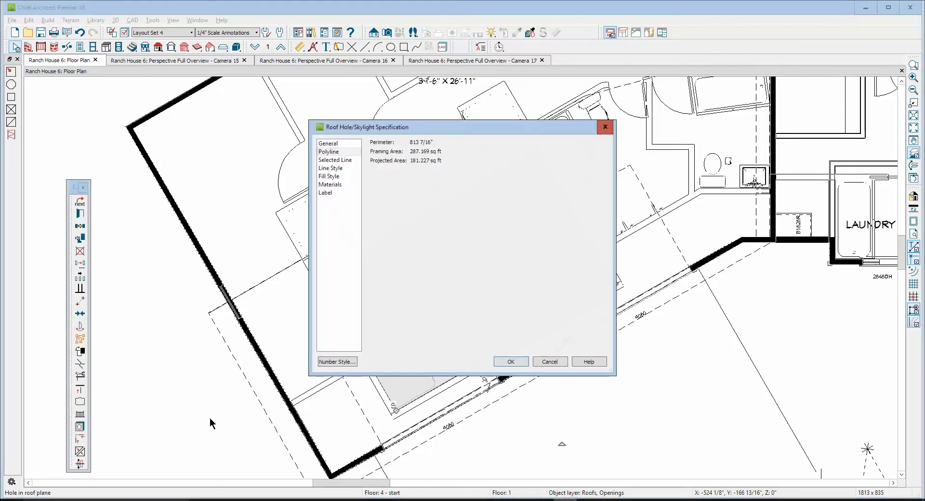
{"action": "left_click", "coordinate": [553, 362]}
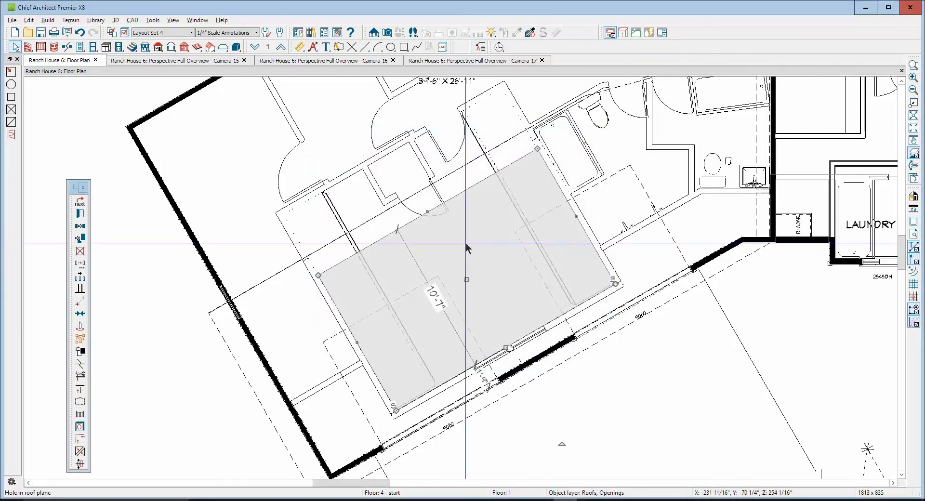
{"action": "key", "text": "Escape"}
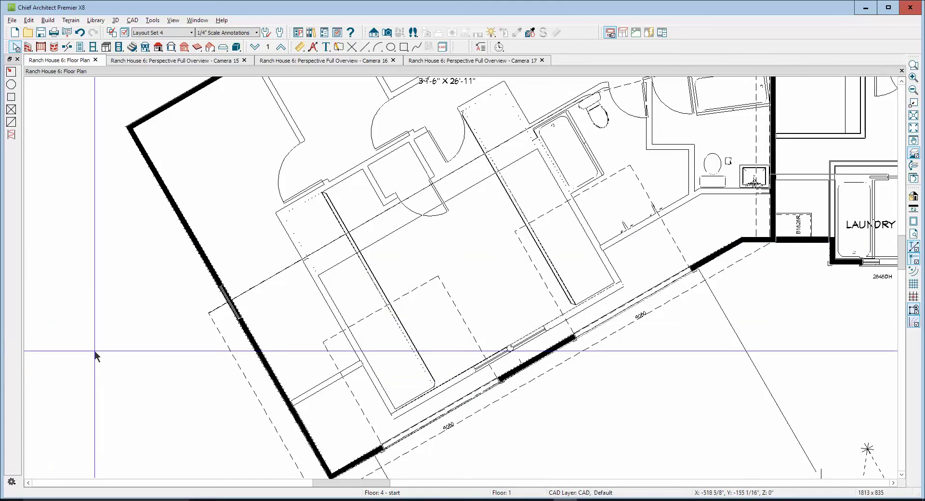
Create a perspective full overview and inspect the new roof hole in the roof plane above the garage.
{"action": "left_click", "coordinate": [387, 32]}
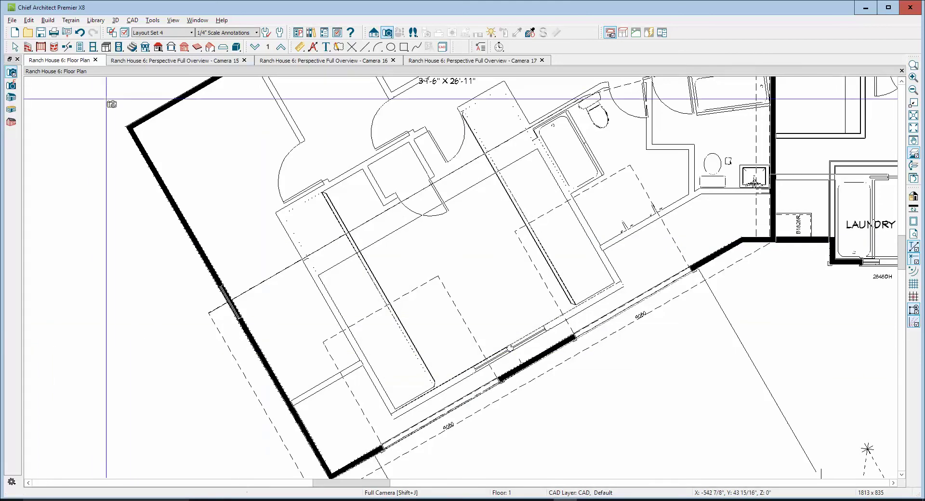
{"action": "left_click", "coordinate": [11, 98]}
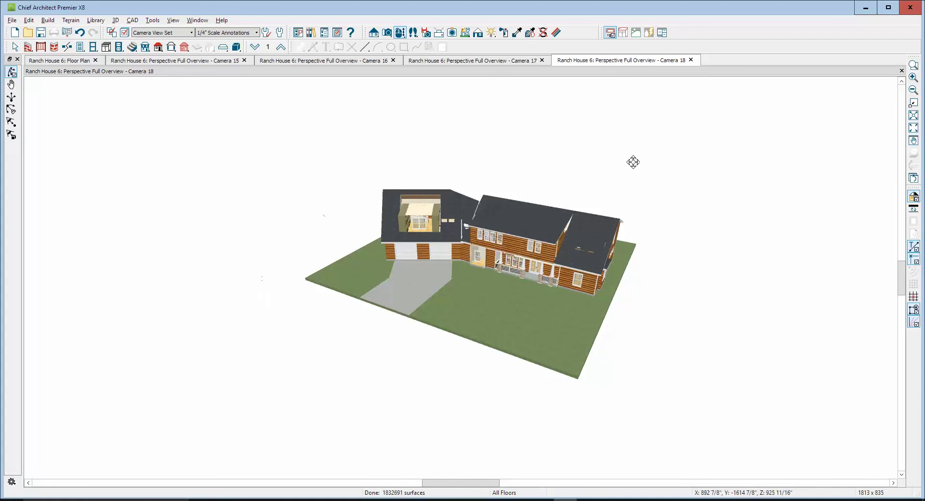
{"action": "left_click", "coordinate": [914, 66]}
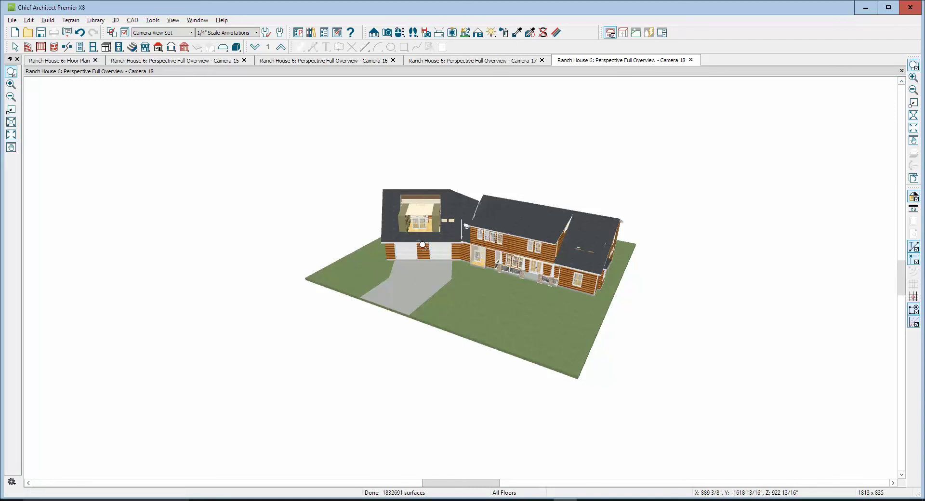
{"action": "left_click_drag", "start_coordinate": [367, 185], "coordinate": [462, 250]}
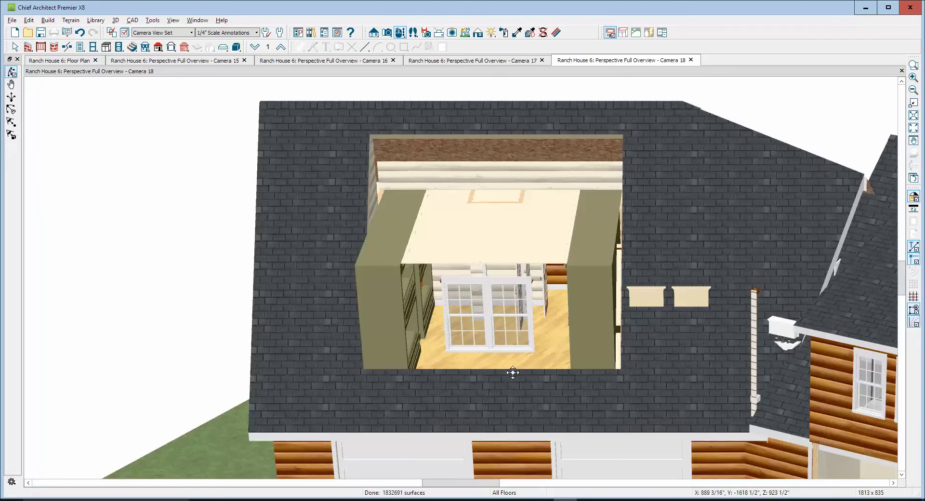
{"action": "left_click", "coordinate": [307, 372]}
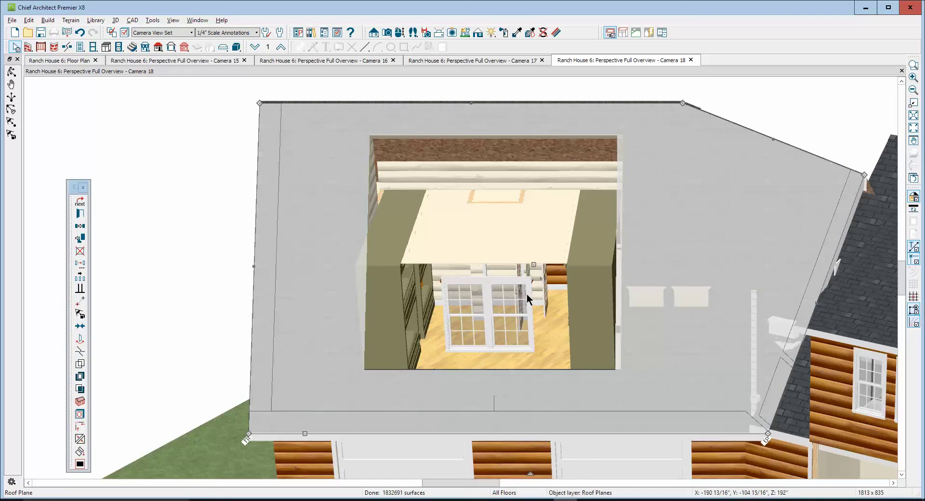
{"action": "key", "text": "Escape"}
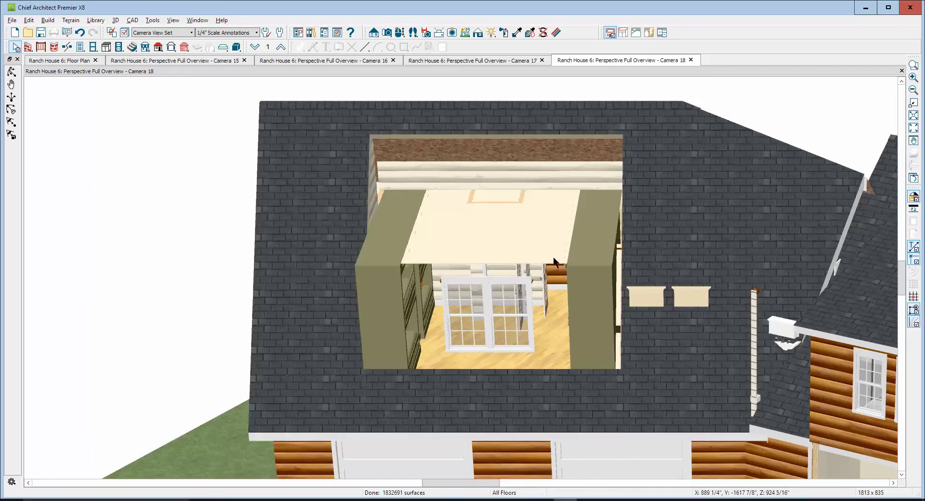
Try to resize the bunk fixture inside the roof hole, and close the new overview.
{"action": "left_click", "coordinate": [380, 278]}
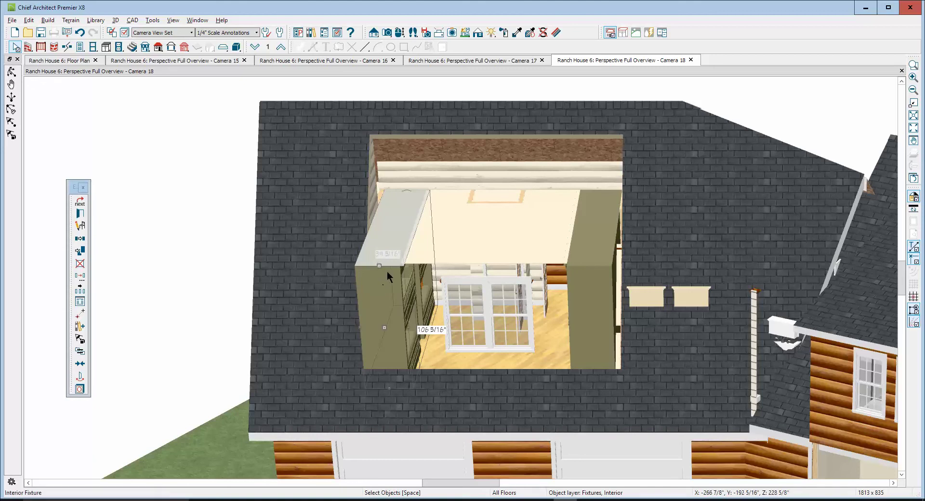
{"action": "left_click_drag", "start_coordinate": [379, 266], "coordinate": [400, 270]}
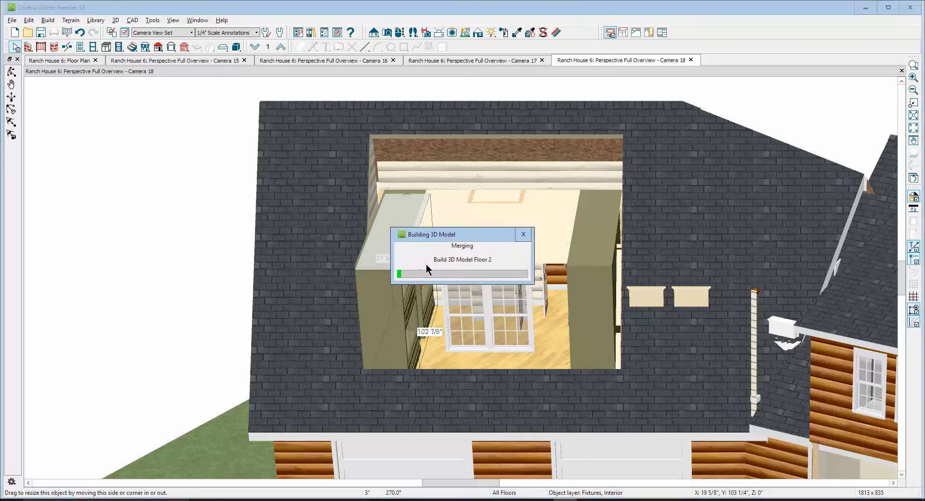
{"action": "left_click", "coordinate": [523, 236]}
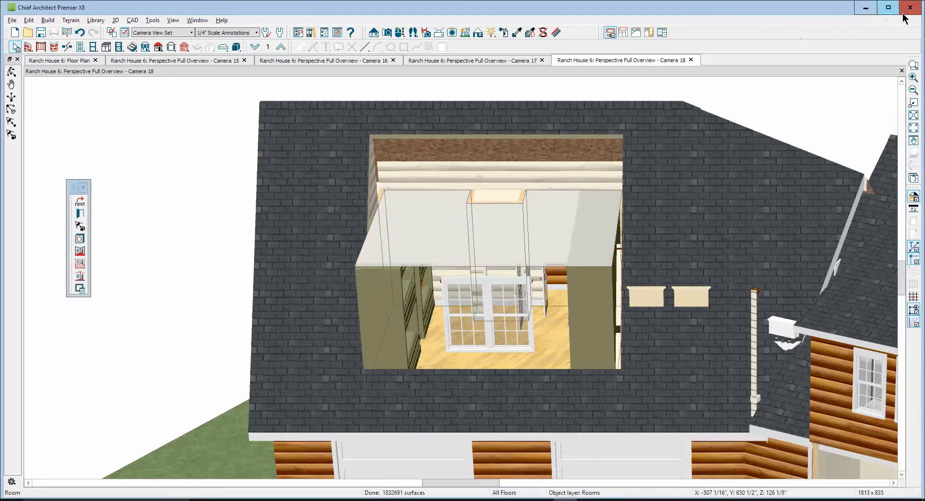
{"action": "left_click", "coordinate": [901, 71]}
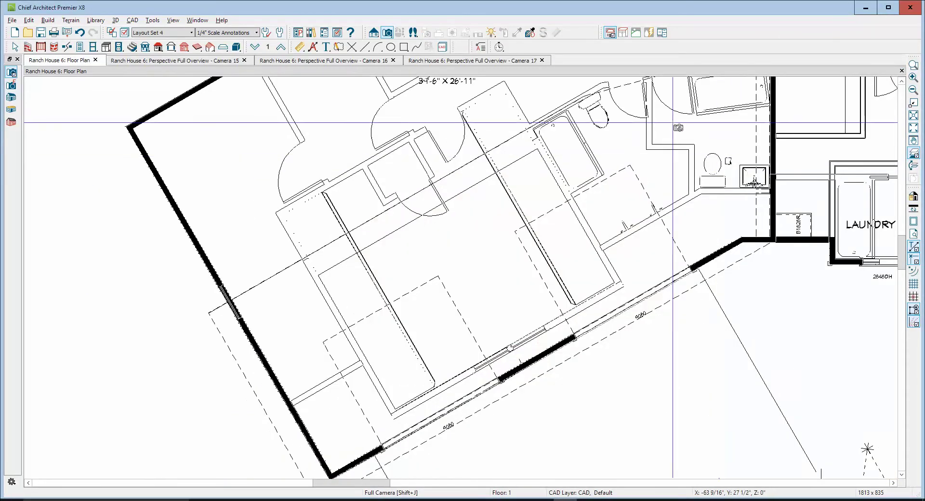
In the Camera 15 overview, turn off display of the Fixtures, Interior layer in the Camera View Set.
{"action": "scroll", "coordinate": [672, 123], "scroll_direction": "down", "scroll_amount": 1}
{"action": "key", "text": "space"}
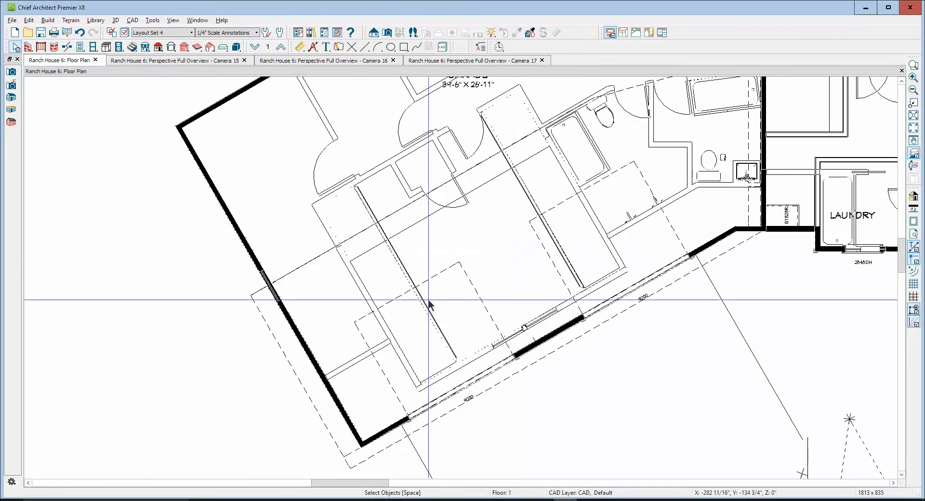
{"action": "left_click", "coordinate": [431, 331]}
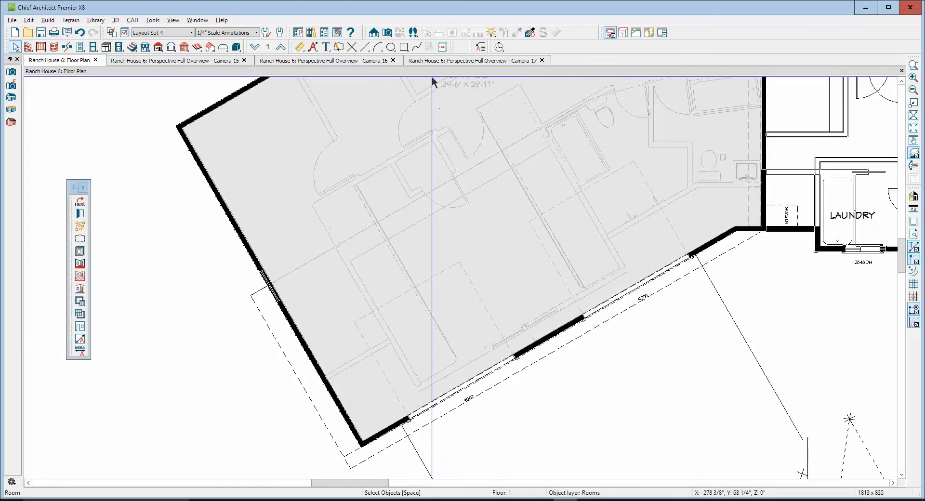
{"action": "key", "text": "ctrl+Tab"}
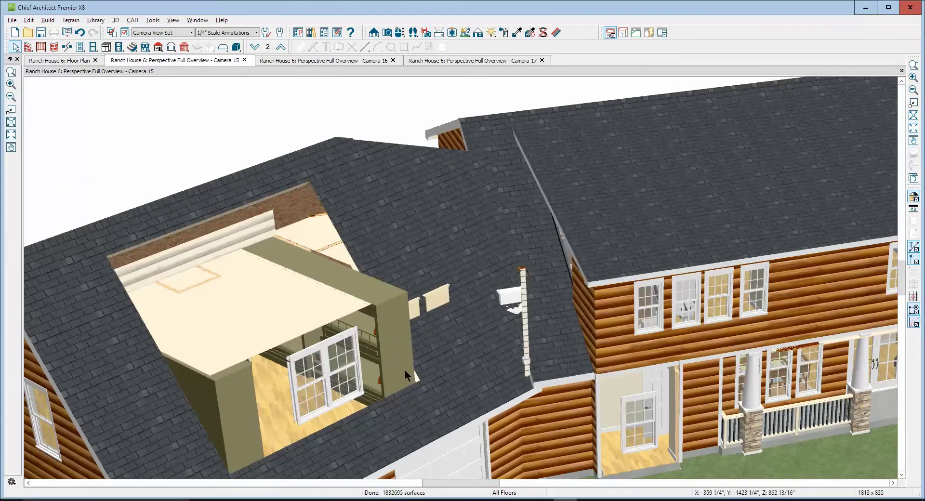
{"action": "left_click", "coordinate": [388, 331]}
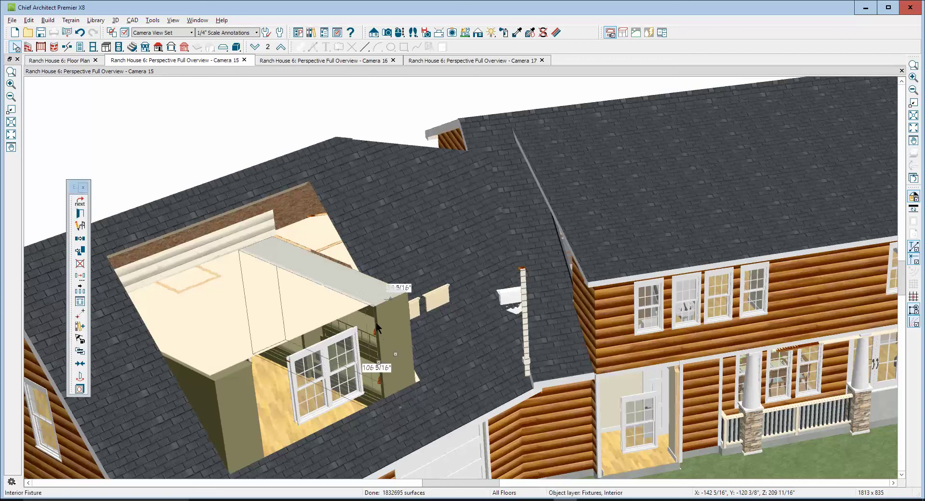
{"action": "key", "text": "Escape"}
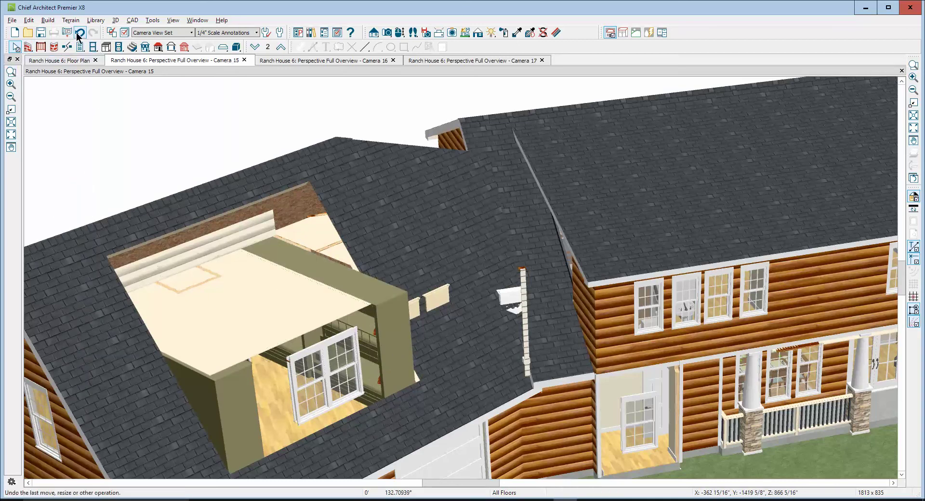
{"action": "left_click", "coordinate": [124, 33]}
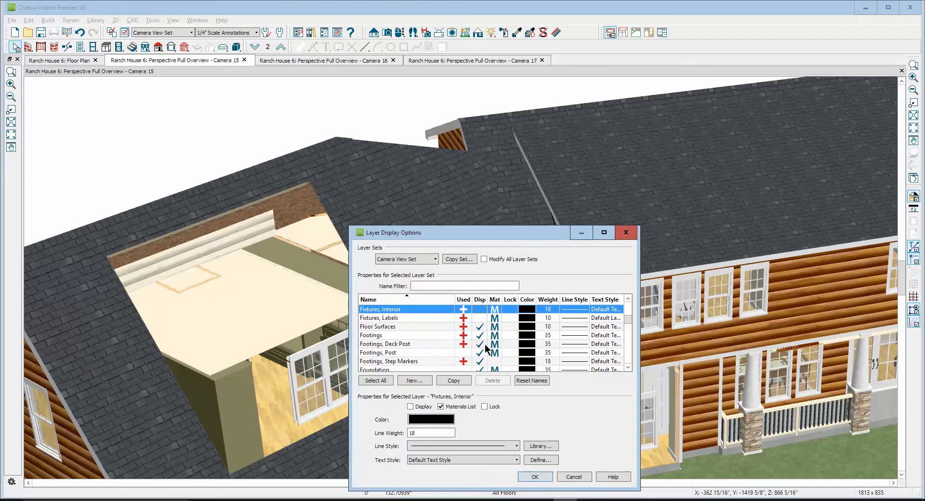
{"action": "left_click", "coordinate": [546, 477]}
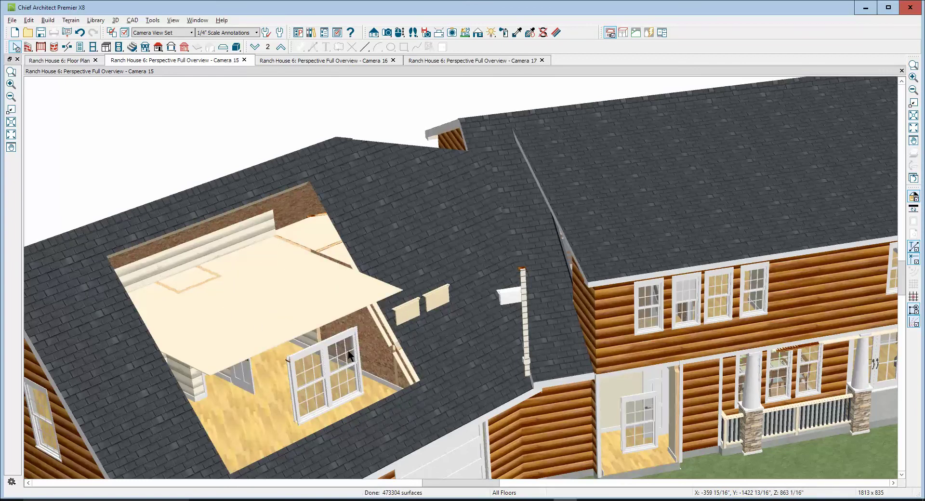
Check the roof hole in the remaining overviews and close Cameras 15, 16 and 17 to return to the floor plan.
{"action": "key", "text": "ctrl+Tab"}
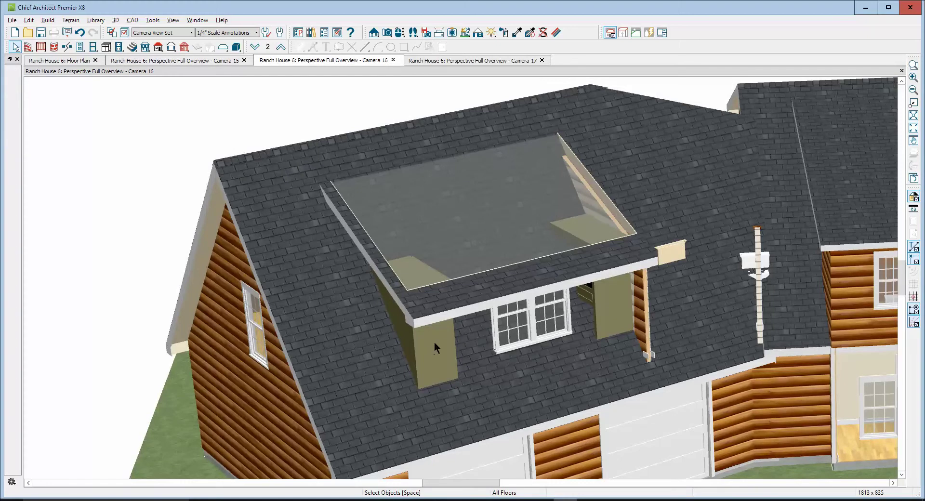
{"action": "key", "text": "ctrl+Tab"}
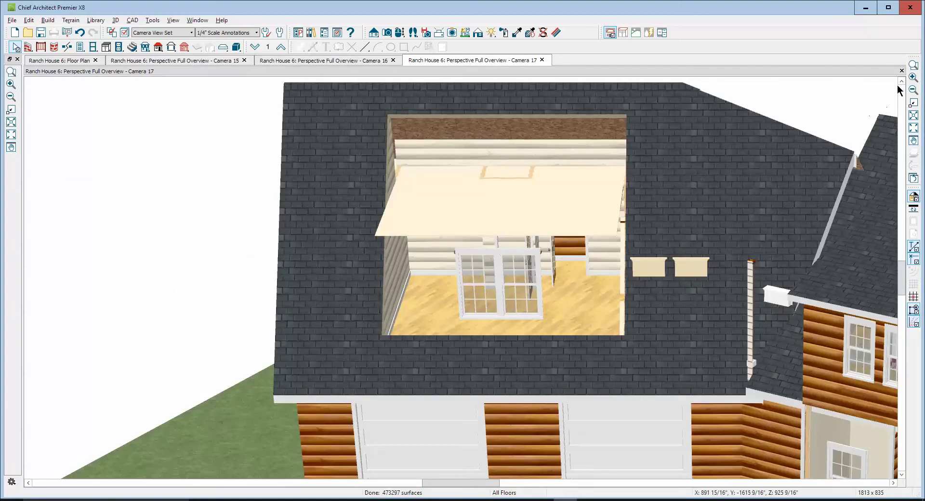
{"action": "left_click", "coordinate": [902, 71]}
{"action": "left_click", "coordinate": [902, 71]}
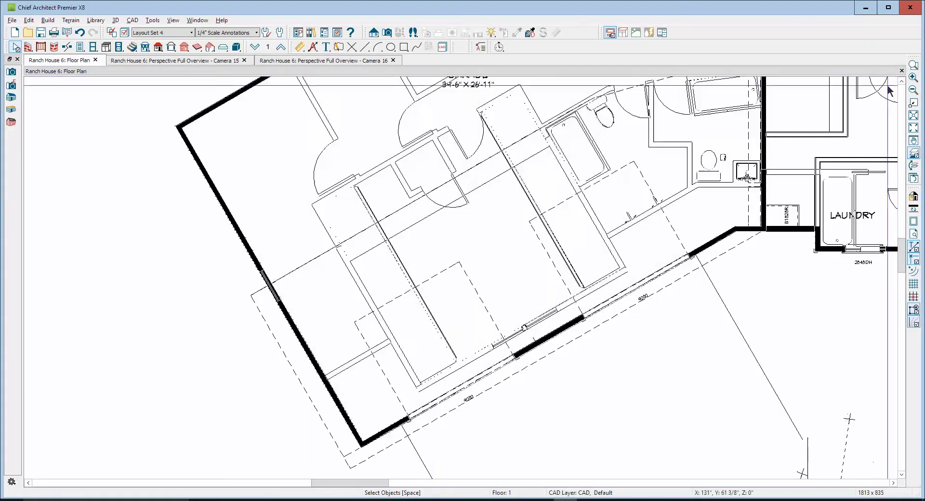
{"action": "left_click", "coordinate": [902, 71]}
{"action": "key", "text": "ctrl+Tab"}
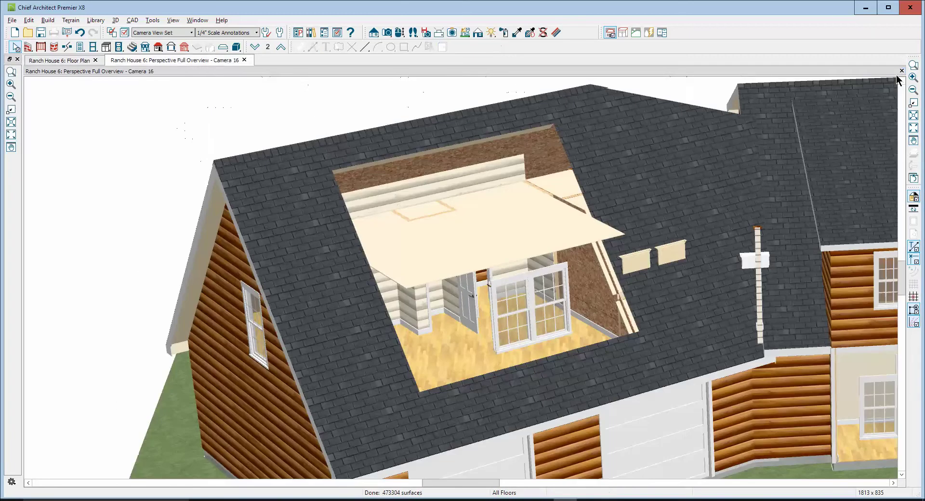
{"action": "left_click", "coordinate": [902, 71]}
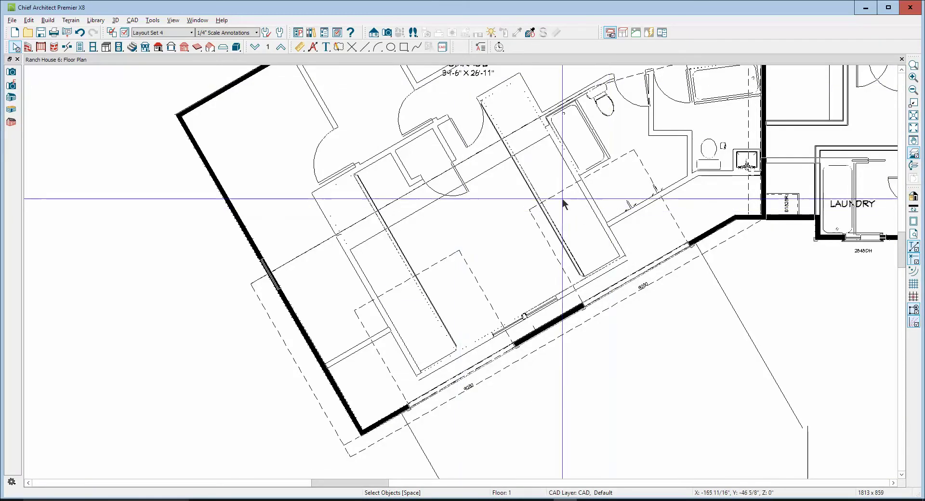
On floor 2, examine the wall between the bunkroom and the bath, including the layers in its Siding-4 wall type definition.
{"action": "left_click", "coordinate": [280, 47]}
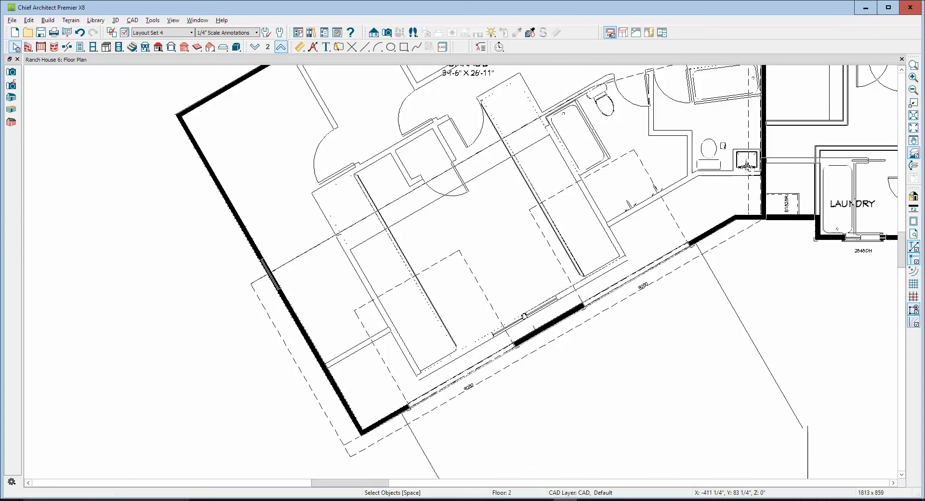
{"action": "left_click", "coordinate": [587, 201]}
{"action": "right_click", "coordinate": [587, 201]}
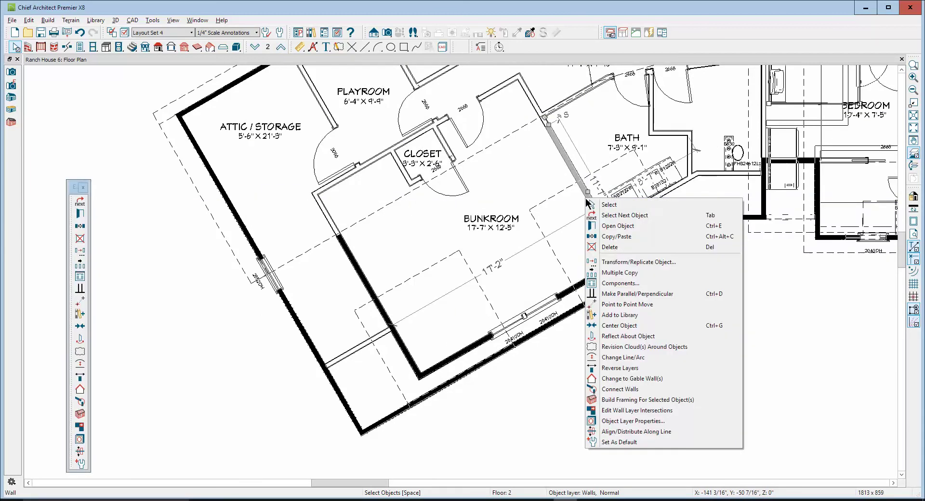
{"action": "left_click", "coordinate": [619, 230]}
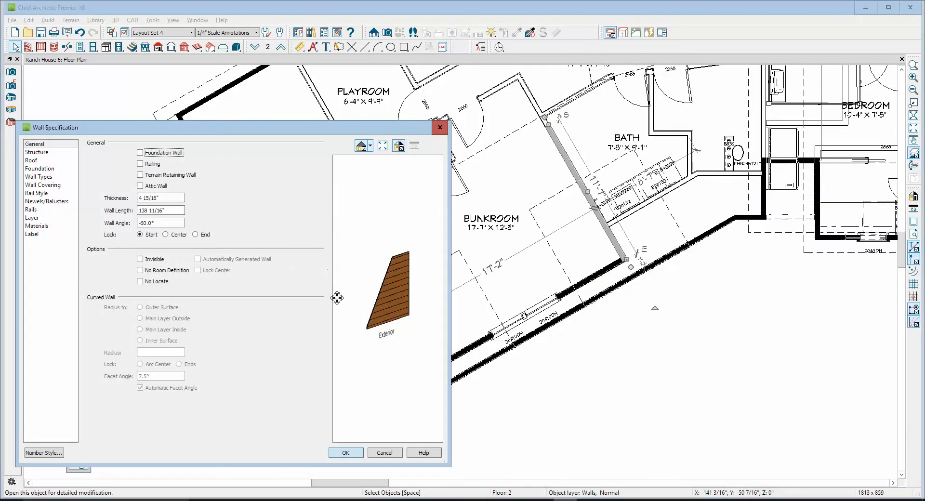
{"action": "left_click", "coordinate": [43, 177]}
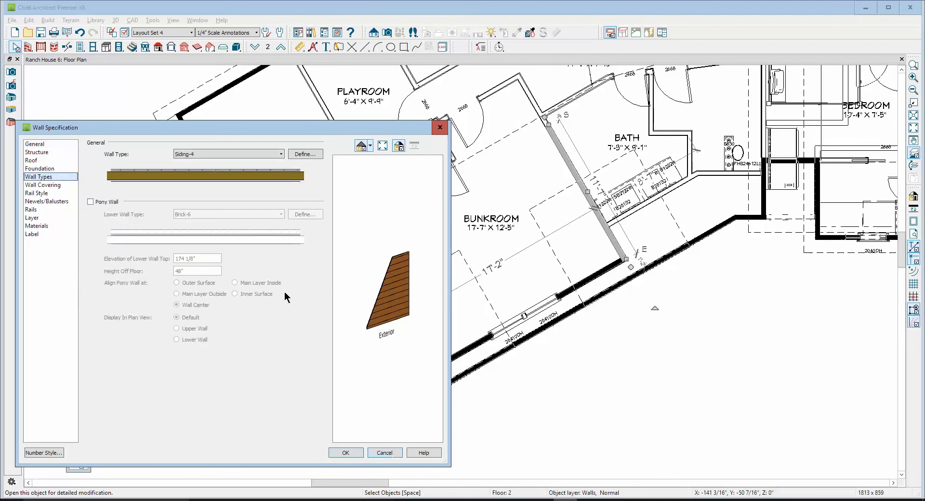
{"action": "left_click", "coordinate": [305, 154]}
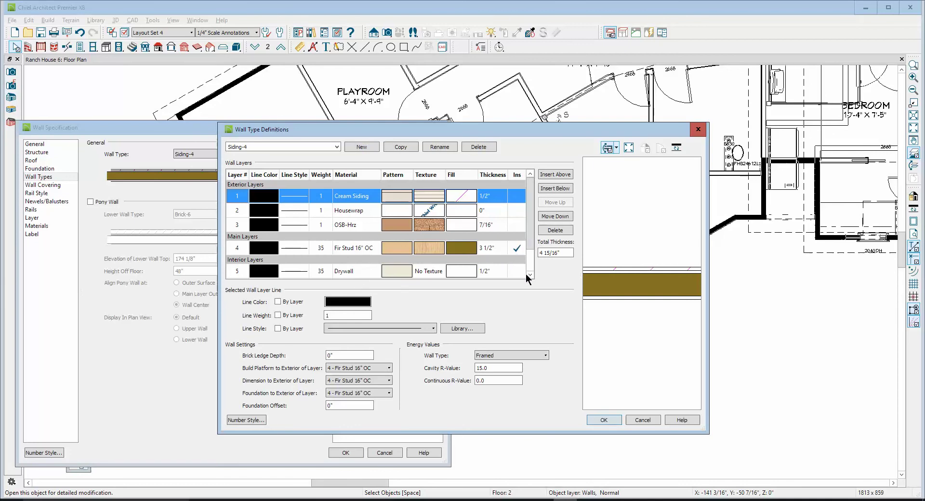
{"action": "left_click", "coordinate": [599, 420]}
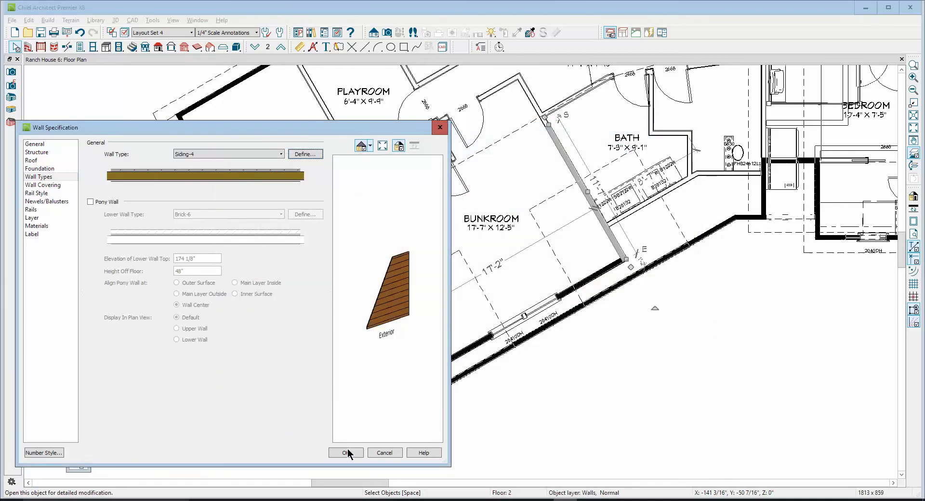
{"action": "left_click", "coordinate": [348, 452]}
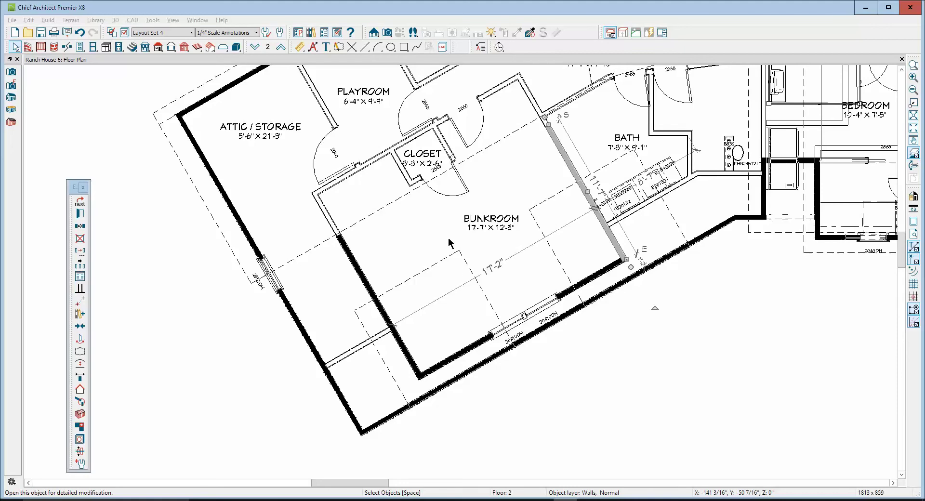
Draw a new roof plane over the bunkroom from its front wall, with the baseline over the wall top.
{"action": "key", "text": "Escape"}
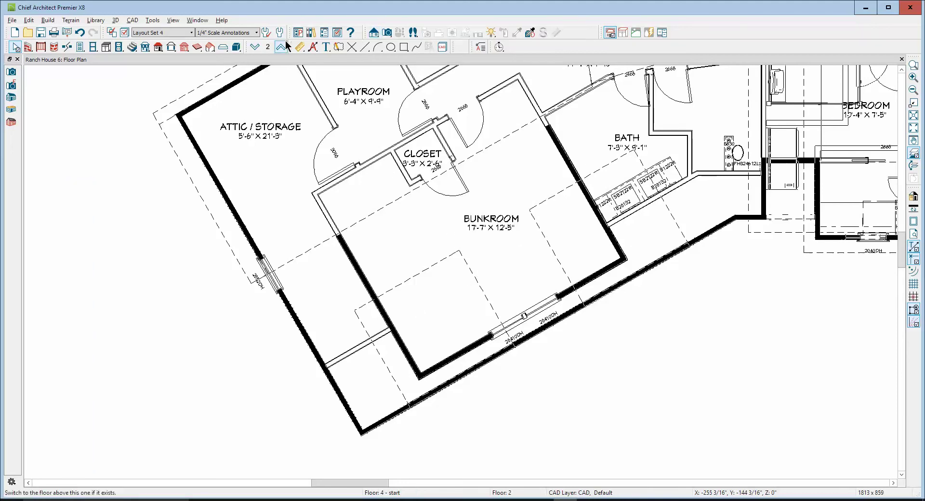
{"action": "left_click", "coordinate": [158, 46]}
{"action": "mouse_move", "coordinate": [430, 373]}
{"action": "left_mouse_down"}
{"action": "mouse_move", "coordinate": [611, 273]}
{"action": "mouse_move", "coordinate": [544, 254]}
{"action": "mouse_move", "coordinate": [504, 183]}
{"action": "mouse_move", "coordinate": [501, 150]}
{"action": "left_mouse_up"}
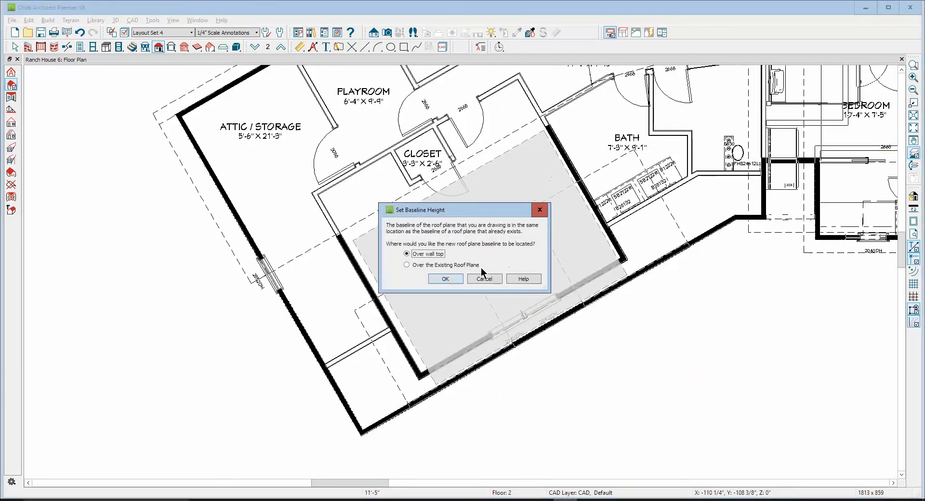
{"action": "left_click", "coordinate": [453, 279]}
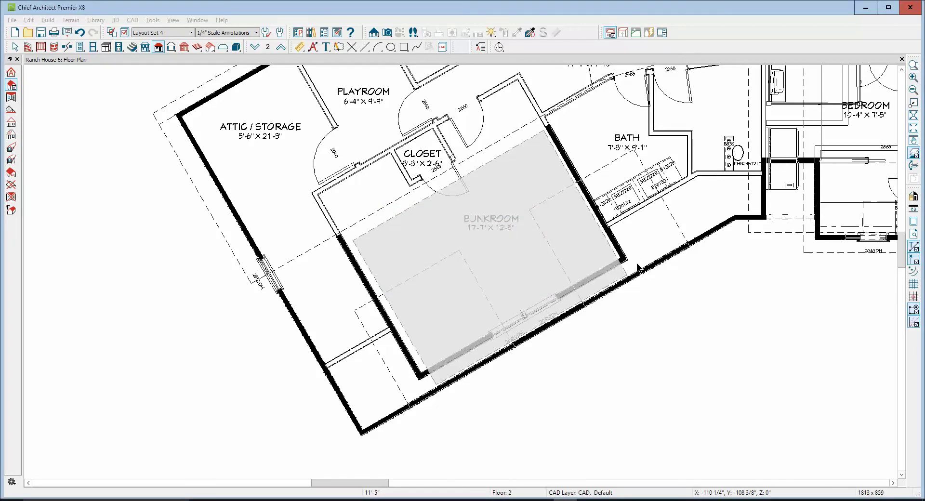
Set the pitch of the new bunkroom roof plane to 3 inches.
{"action": "right_click", "coordinate": [622, 270]}
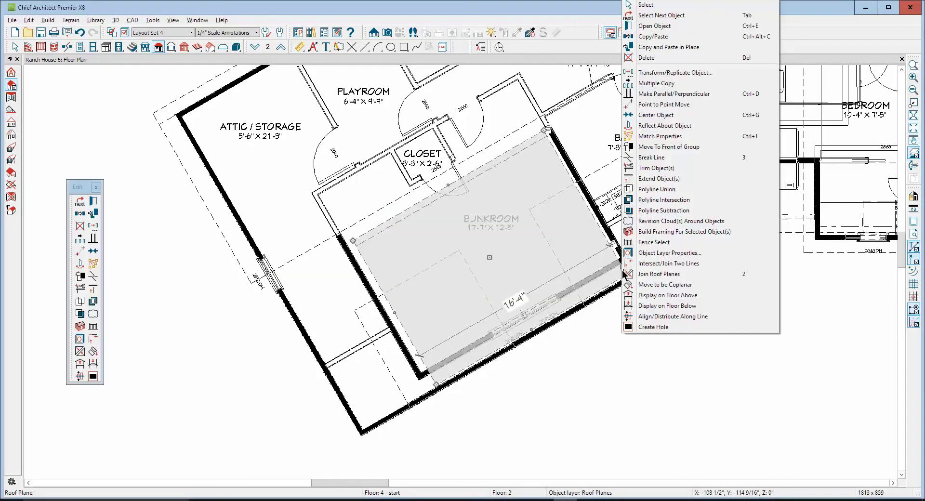
{"action": "left_click", "coordinate": [647, 27]}
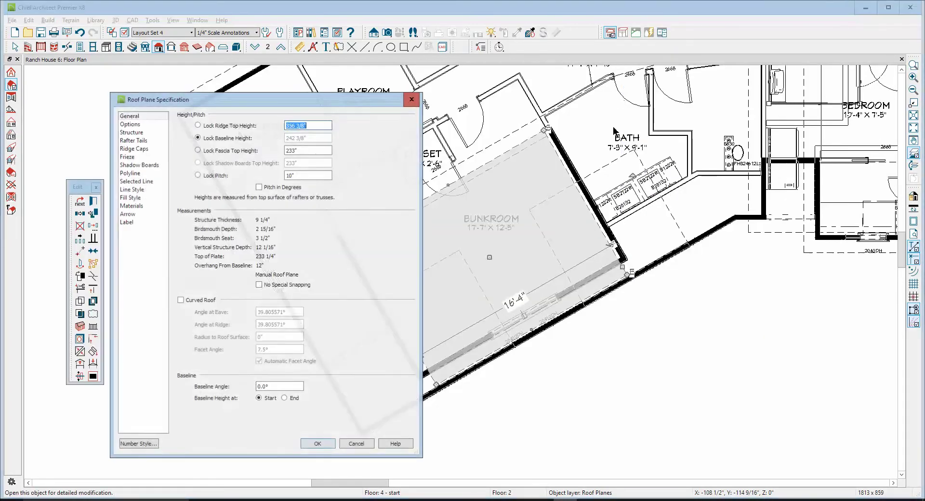
{"action": "double_click", "coordinate": [304, 176]}
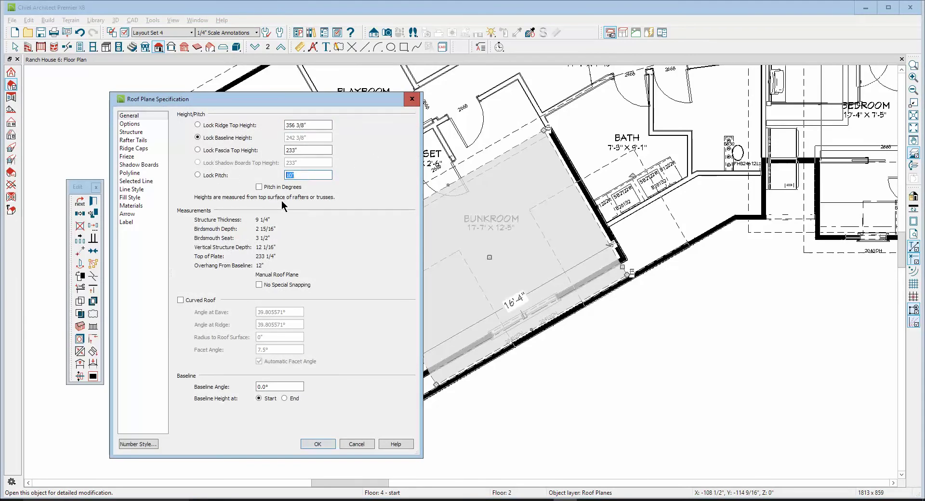
{"action": "type", "text": "3"}
{"action": "left_click", "coordinate": [303, 446]}
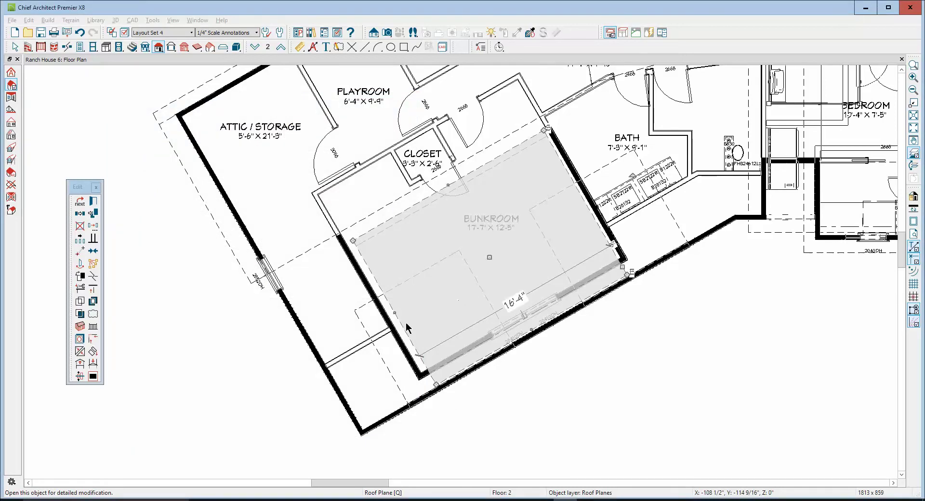
Widen the bunkroom roof plane on both sides so that it overhangs the two dormer side walls.
{"action": "left_click_drag", "start_coordinate": [395, 313], "coordinate": [374, 333]}
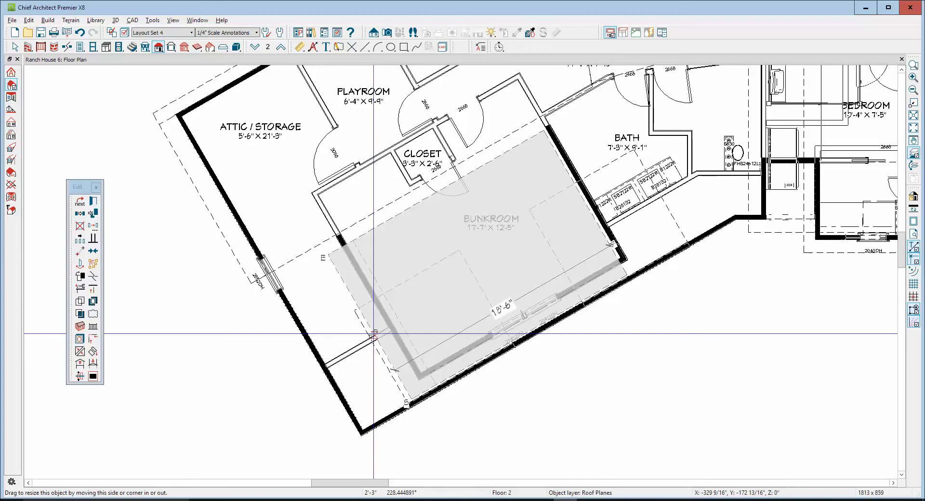
{"action": "left_click_drag", "start_coordinate": [373, 333], "coordinate": [373, 333]}
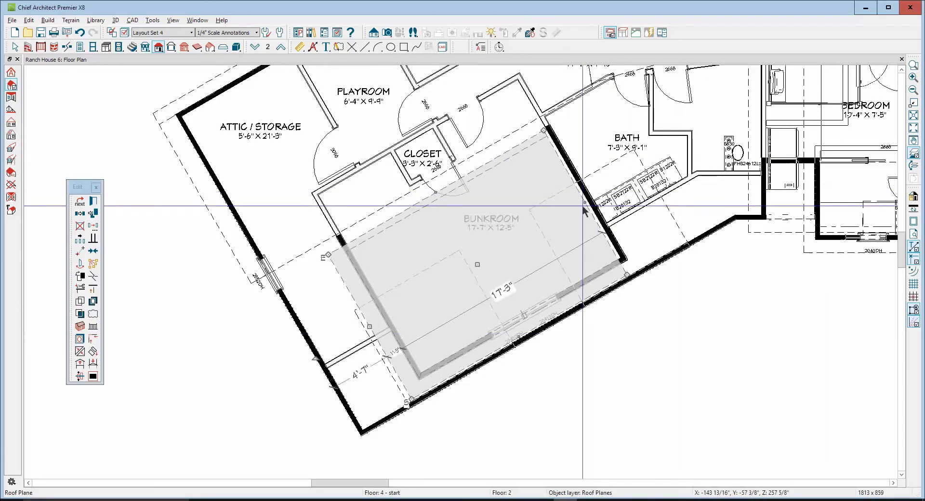
{"action": "left_click_drag", "start_coordinate": [583, 206], "coordinate": [611, 194]}
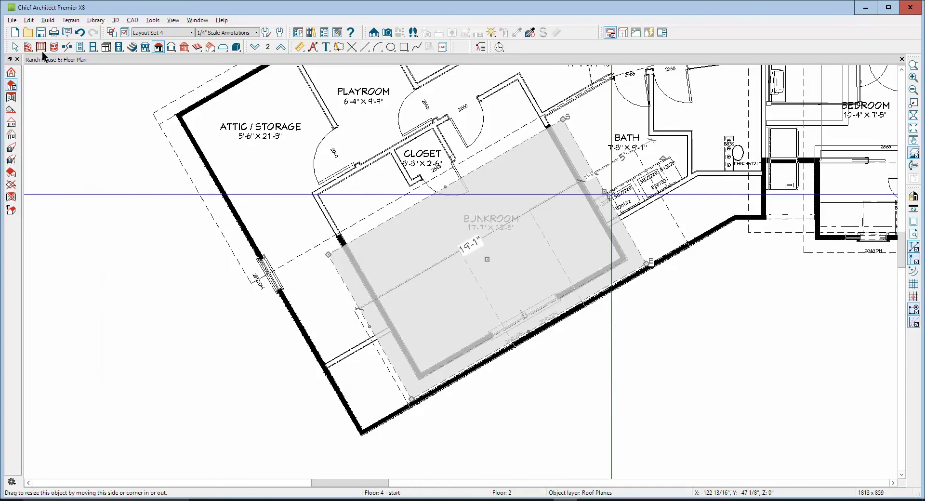
Create a new perspective full overview of the house and frame the dormer above the garage.
{"action": "left_click", "coordinate": [11, 84]}
{"action": "left_click", "coordinate": [14, 99]}
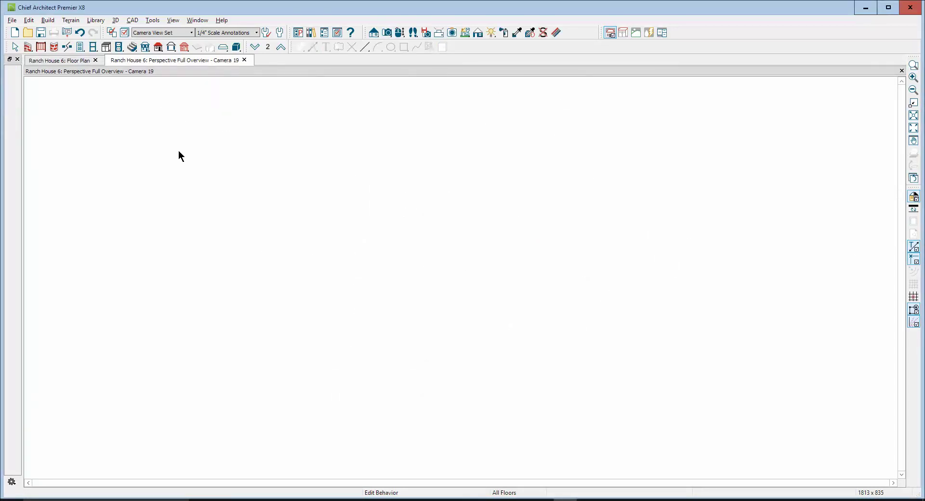
{"action": "left_click_drag", "start_coordinate": [462, 252], "coordinate": [410, 244]}
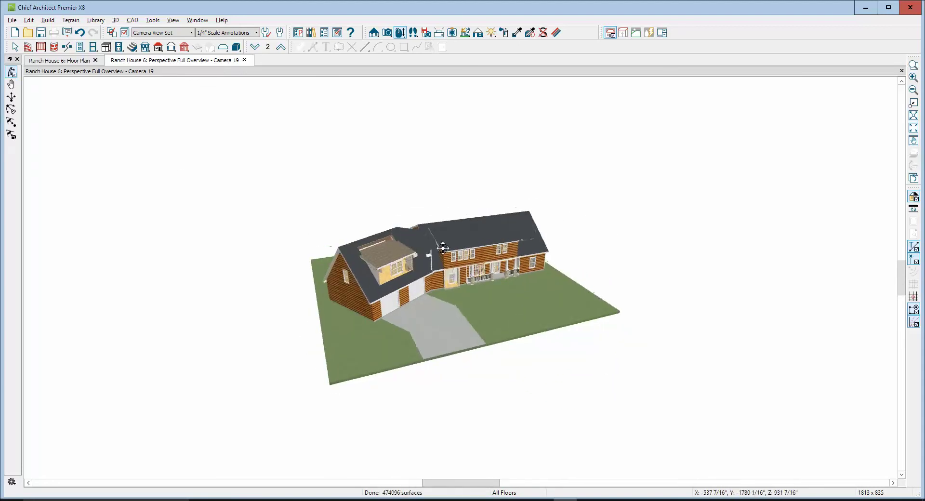
{"action": "left_click", "coordinate": [911, 66]}
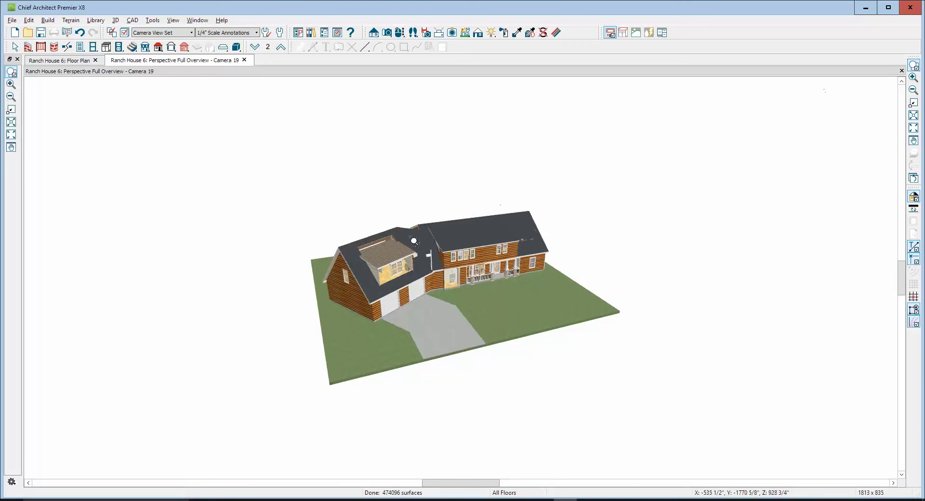
{"action": "left_click_drag", "start_coordinate": [342, 226], "coordinate": [427, 301]}
{"action": "key", "text": "space"}
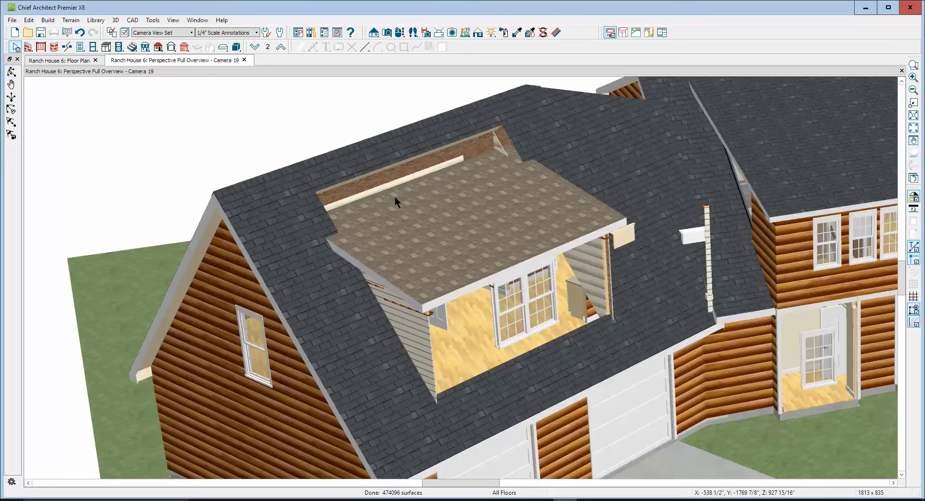
Change the dormer roof plane's pitch to 4 inches in the overview.
{"action": "right_click", "coordinate": [394, 197]}
{"action": "left_click", "coordinate": [412, 226]}
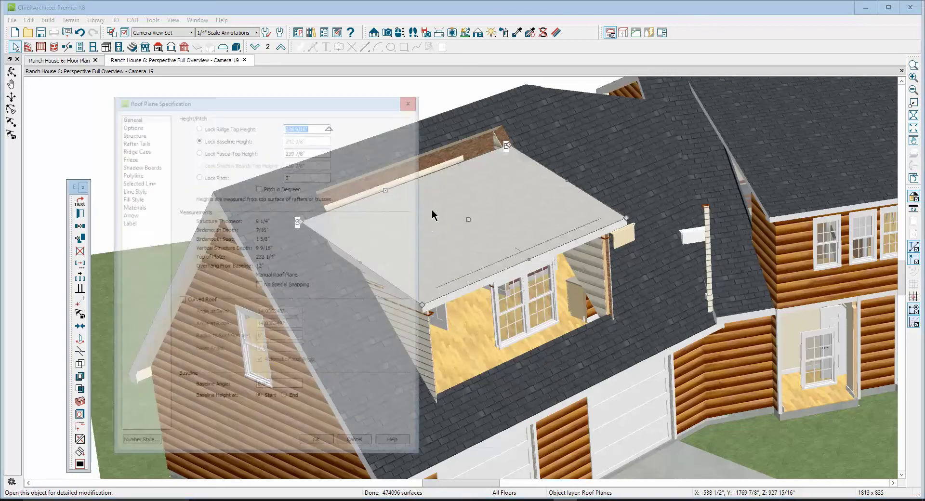
{"action": "left_click", "coordinate": [293, 175]}
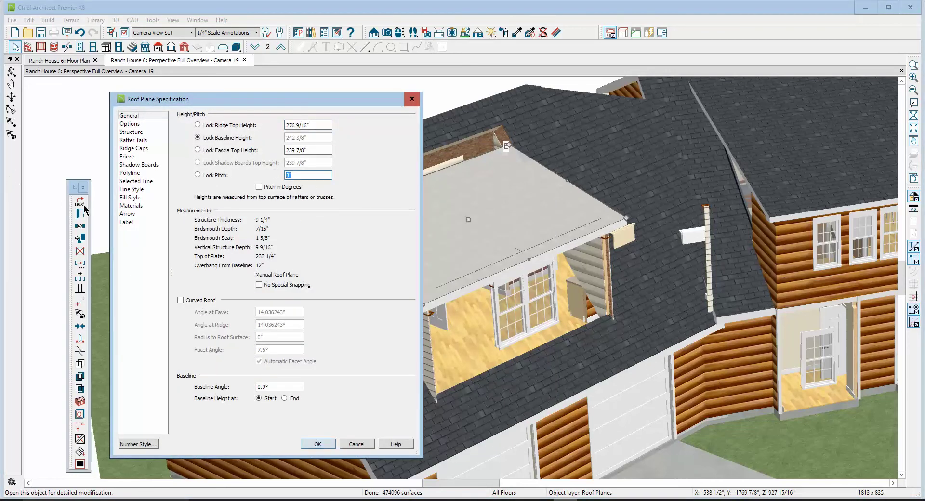
{"action": "type", "text": "4"}
{"action": "left_click", "coordinate": [320, 444]}
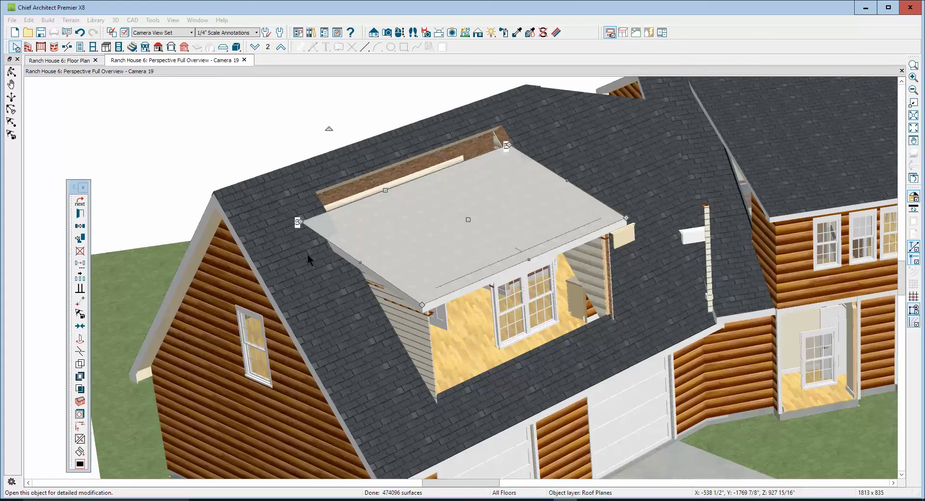
Try to join the dormer roof plane with the garage roof around the roof hole.
{"action": "left_click", "coordinate": [81, 440]}
{"action": "left_click", "coordinate": [354, 176]}
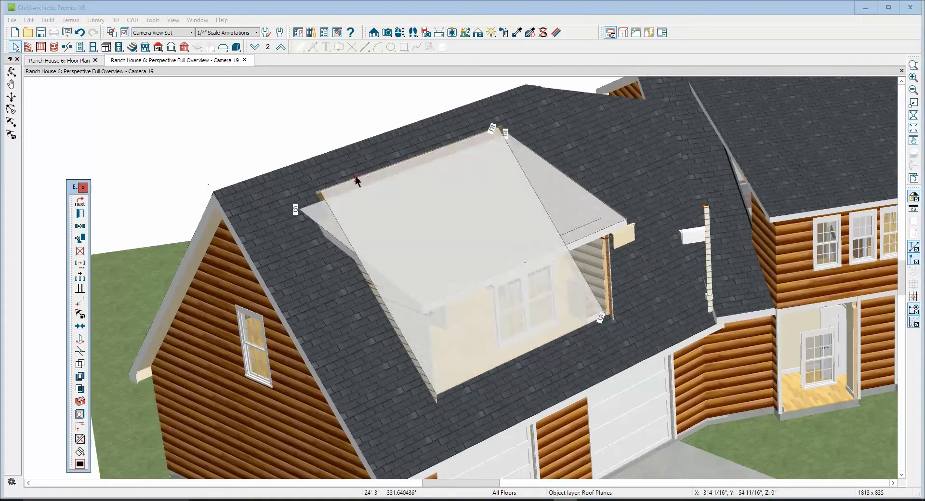
{"action": "left_click", "coordinate": [346, 389]}
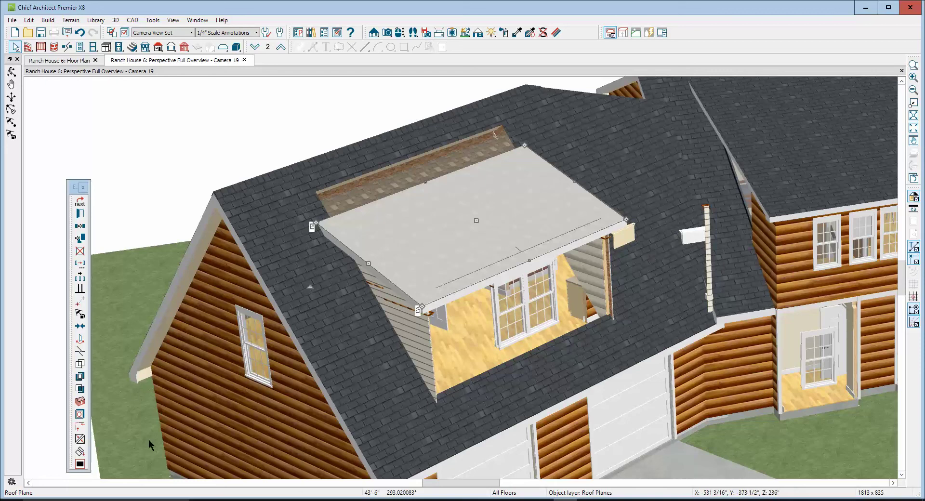
{"action": "left_click", "coordinate": [78, 440]}
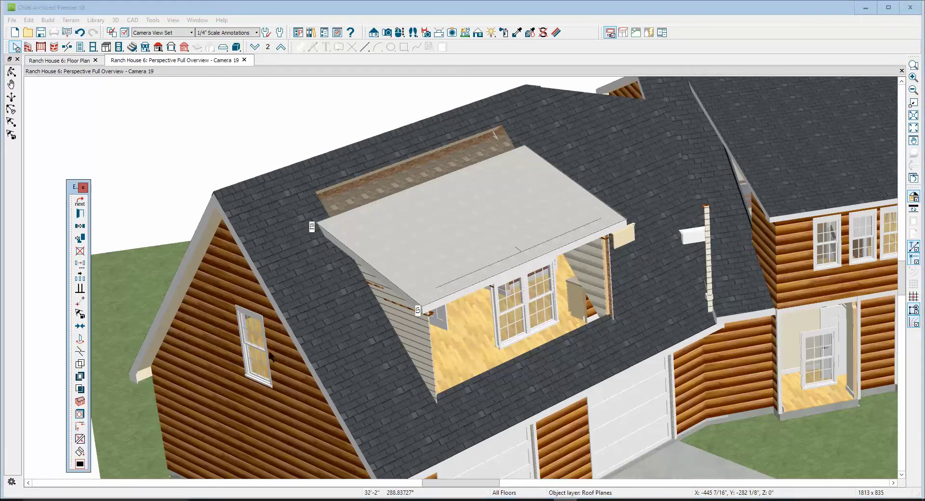
{"action": "left_click", "coordinate": [401, 204]}
{"action": "left_click", "coordinate": [398, 183]}
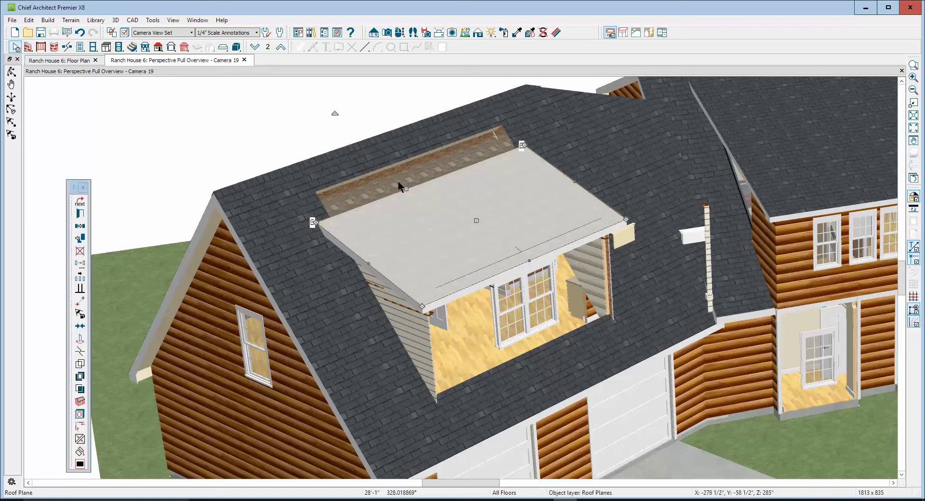
Try to join the dormer roof plane to the garage roof beside the dormer, and dismiss the warning.
{"action": "left_click", "coordinate": [80, 438]}
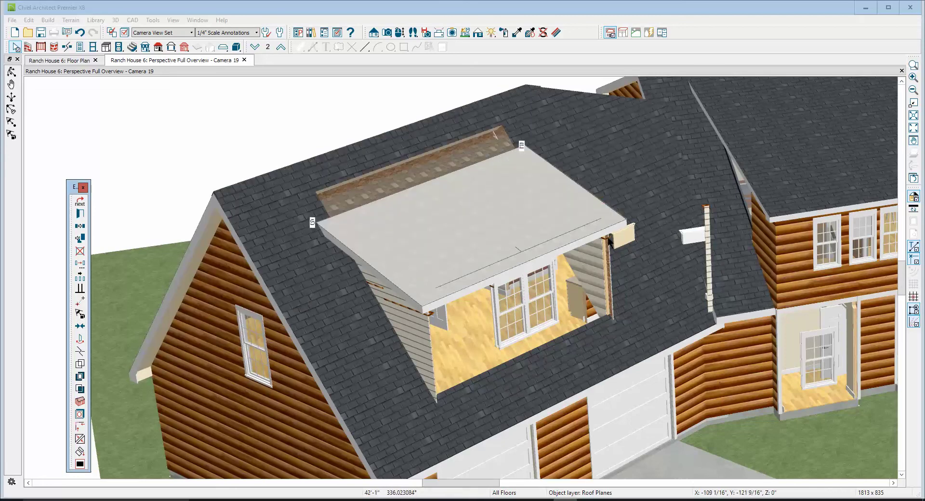
{"action": "left_click", "coordinate": [652, 258]}
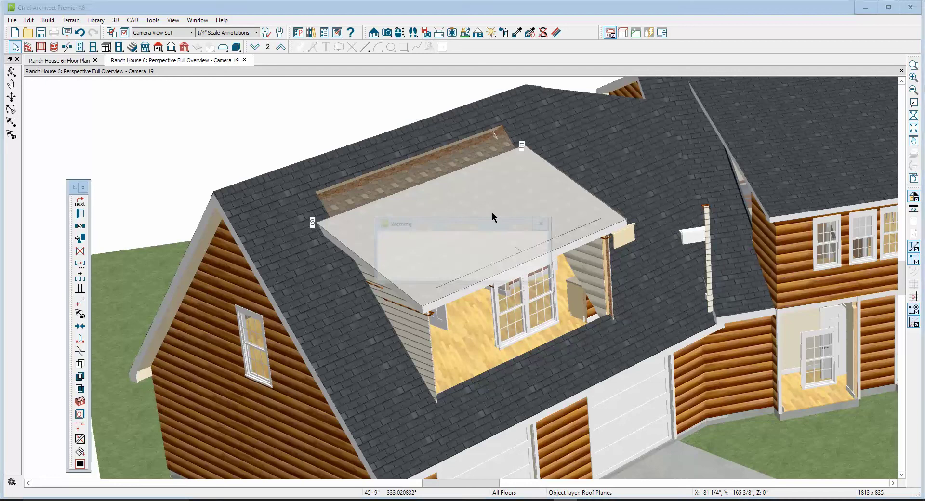
{"action": "left_click", "coordinate": [491, 215]}
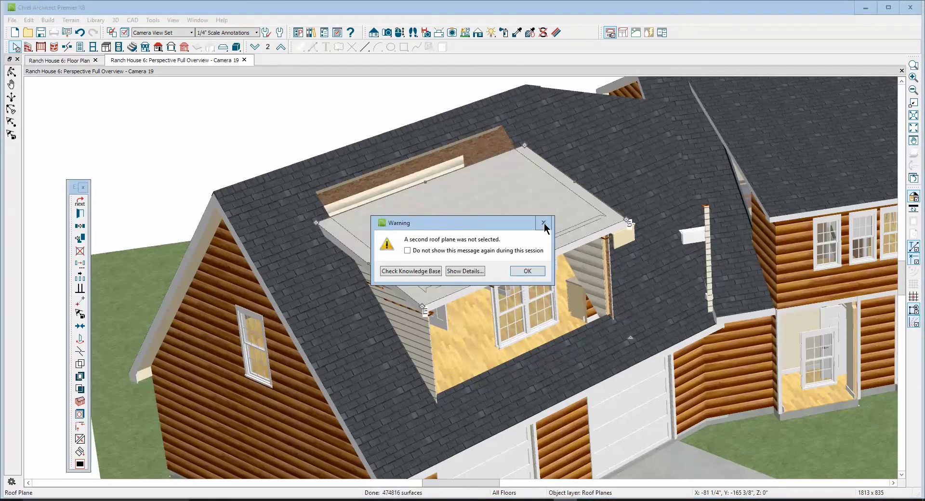
{"action": "left_click", "coordinate": [535, 272]}
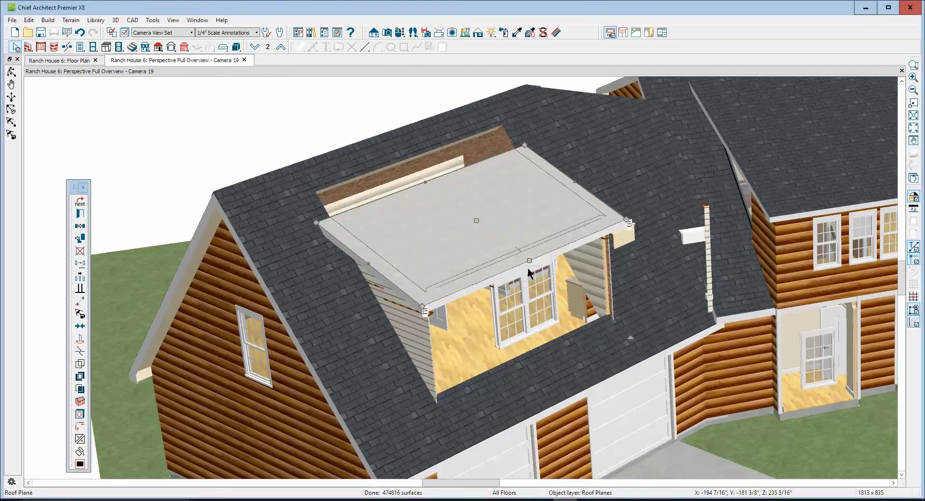
Try to join the dormer roof plane's upper edge to the garage roof, and suppress the warning for this session.
{"action": "left_click", "coordinate": [427, 184]}
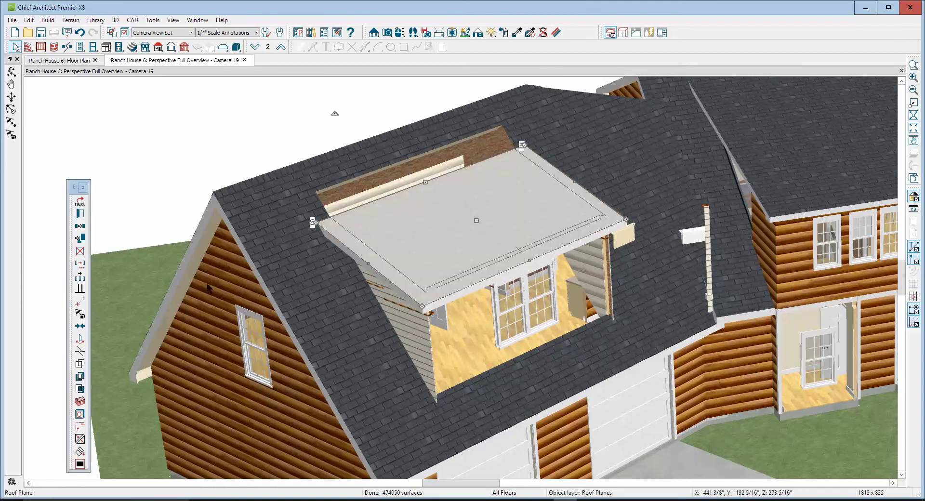
{"action": "left_click", "coordinate": [80, 438]}
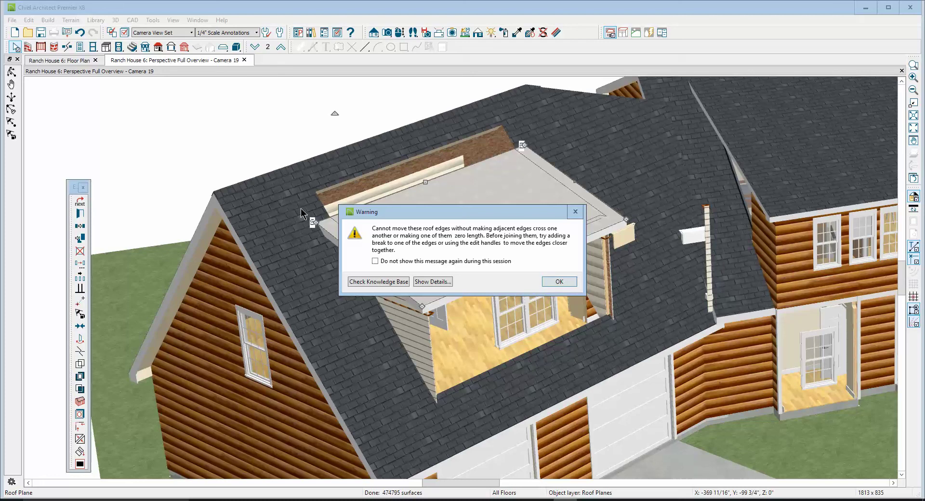
{"action": "left_click", "coordinate": [375, 261]}
{"action": "left_click", "coordinate": [565, 283]}
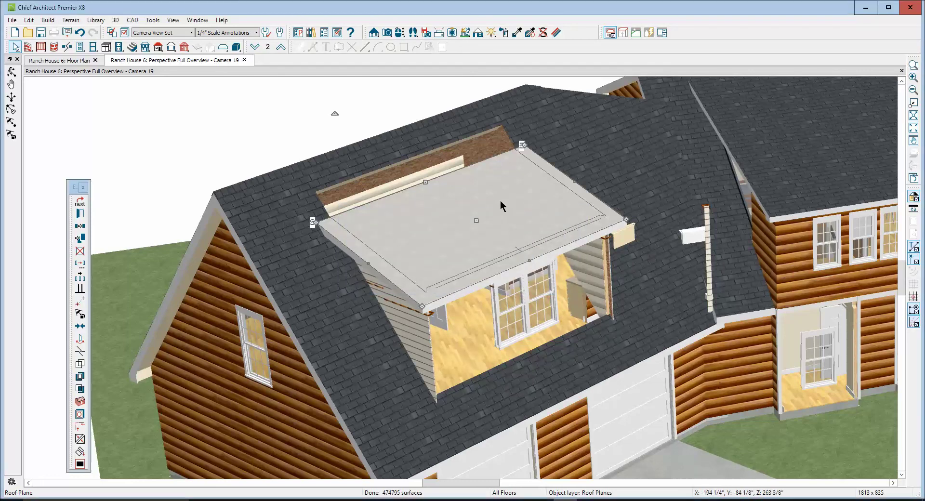
Extend the dormer roof plane's upper edge into the garage roof, and paint the plane with the Asphalt Roofing material.
{"action": "left_click_drag", "start_coordinate": [427, 186], "coordinate": [396, 164]}
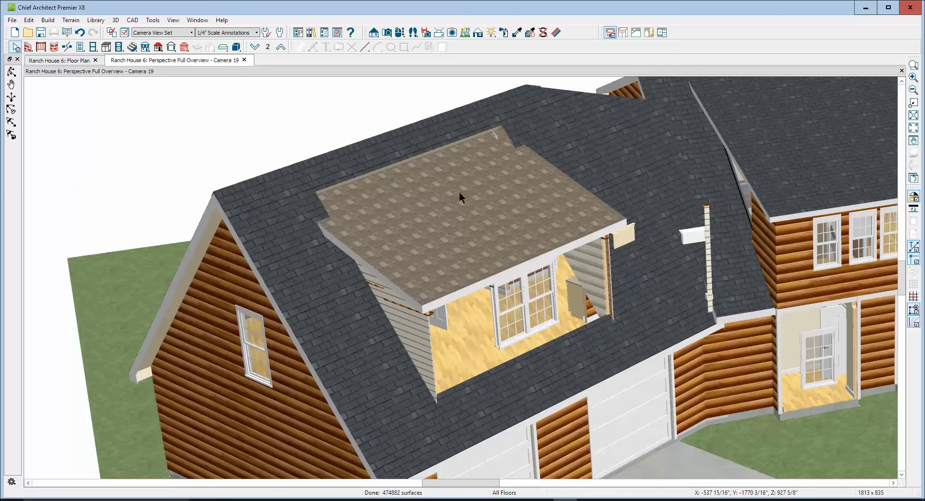
{"action": "left_click", "coordinate": [518, 32]}
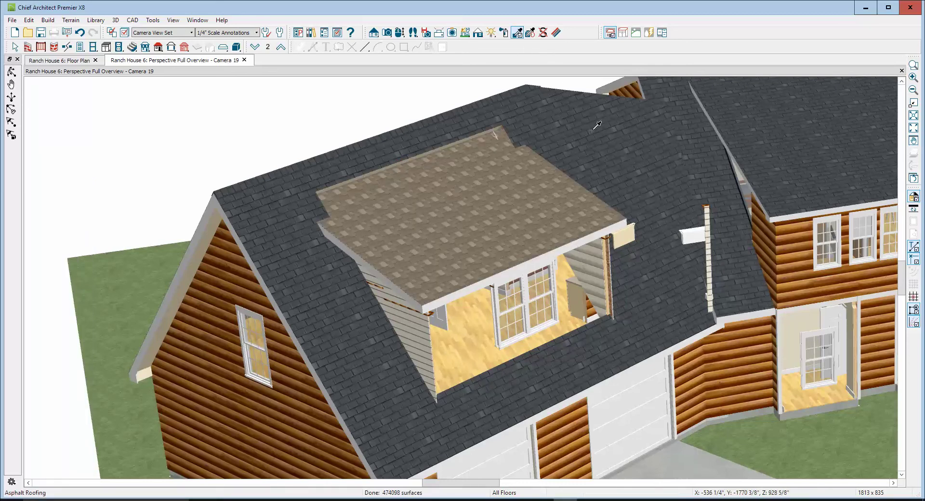
{"action": "left_click", "coordinate": [497, 206]}
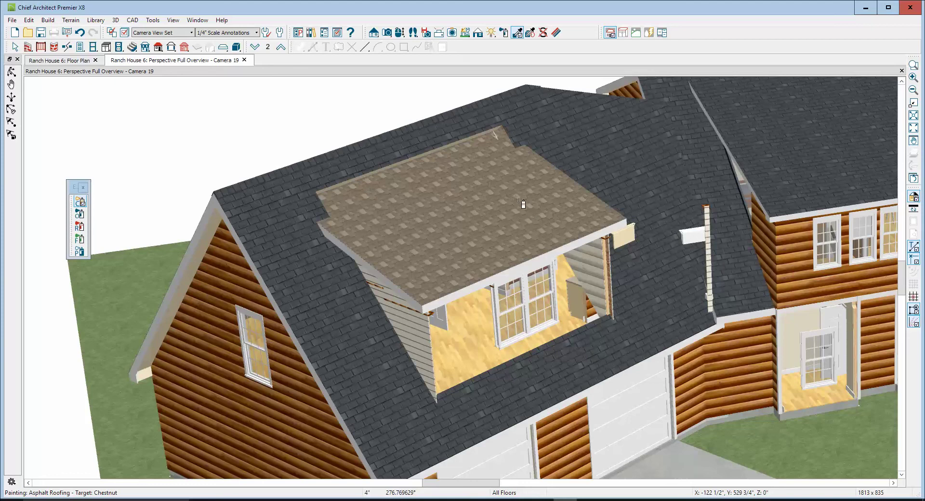
{"action": "left_click", "coordinate": [513, 241]}
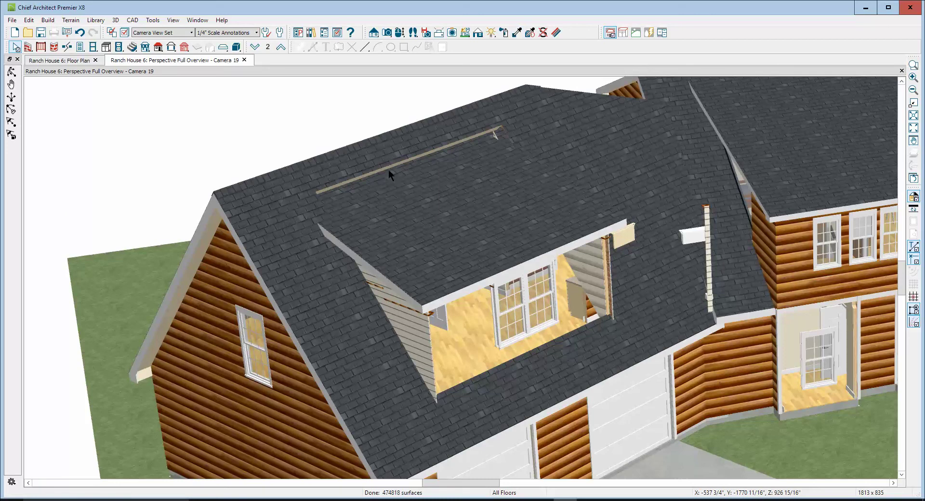
Select the roof hole around the dormer and extend its lower edge down the slope by about 1 foot, past the dormer's front wall.
{"action": "left_click", "coordinate": [490, 376]}
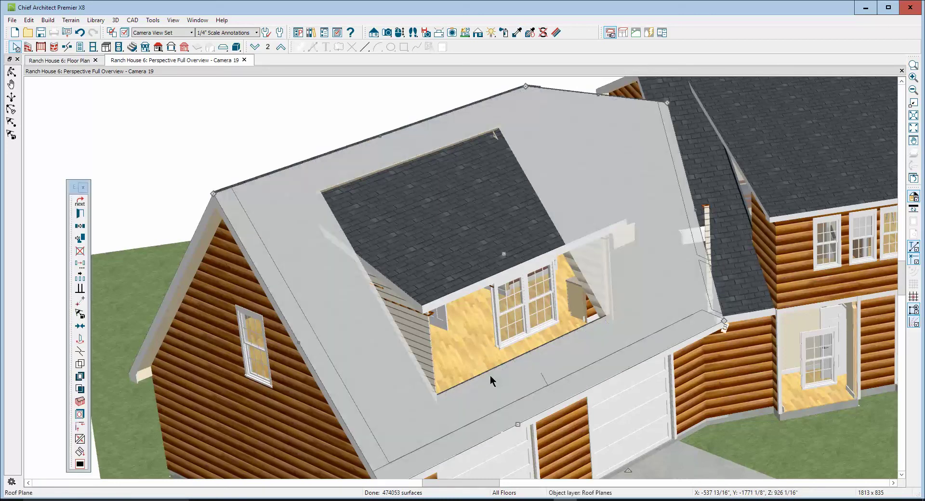
{"action": "key", "text": "Escape"}
{"action": "left_click", "coordinate": [573, 332]}
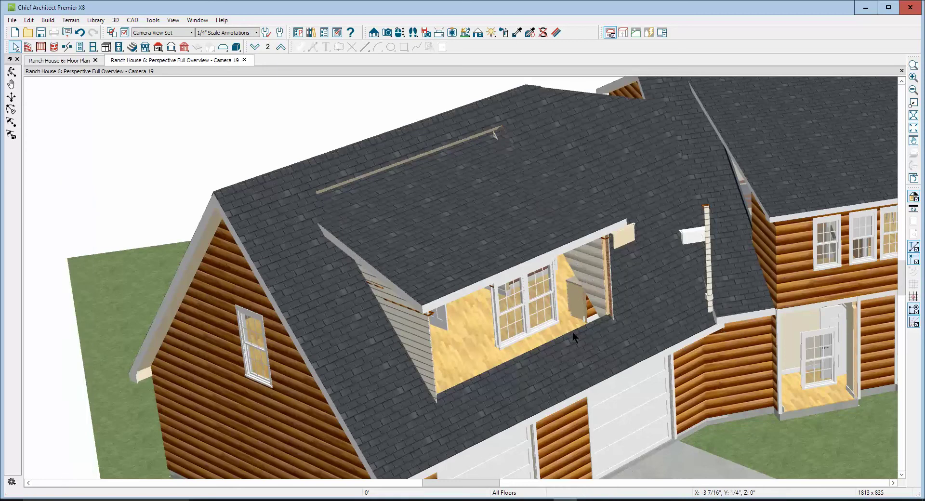
{"action": "double_click", "coordinate": [572, 332]}
{"action": "left_click", "coordinate": [565, 360]}
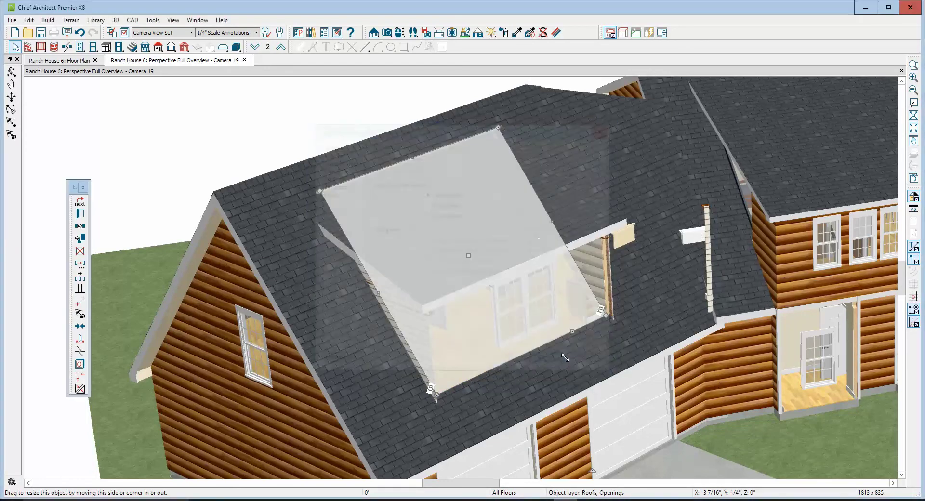
{"action": "left_click_drag", "start_coordinate": [571, 332], "coordinate": [579, 350]}
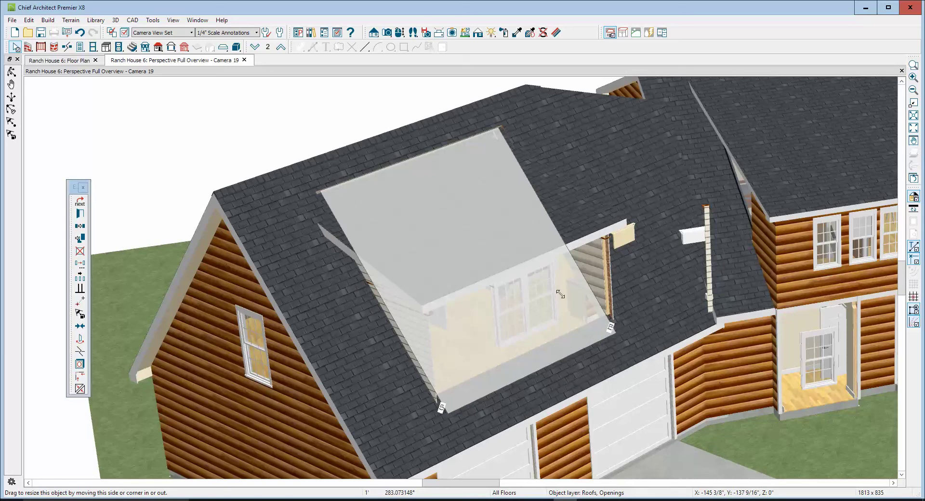
{"action": "left_click_drag", "start_coordinate": [558, 294], "coordinate": [556, 294]}
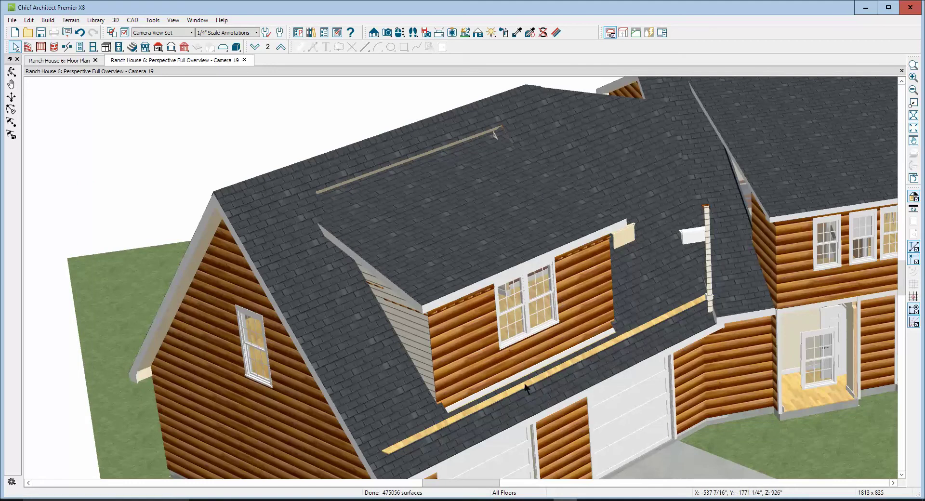
Pull the roof hole's lower edge back up the slope by about 4 inches to fit the dormer's front wall.
{"action": "left_click", "coordinate": [491, 398]}
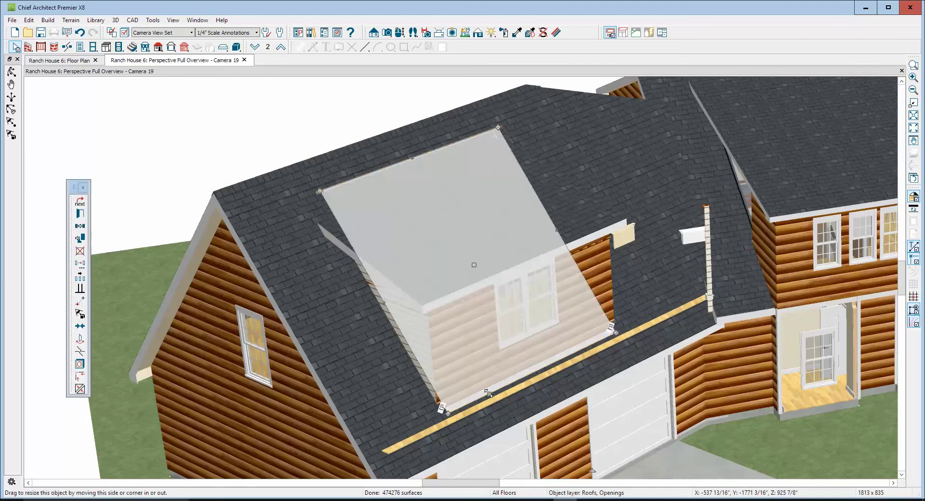
{"action": "left_click_drag", "start_coordinate": [488, 393], "coordinate": [485, 388]}
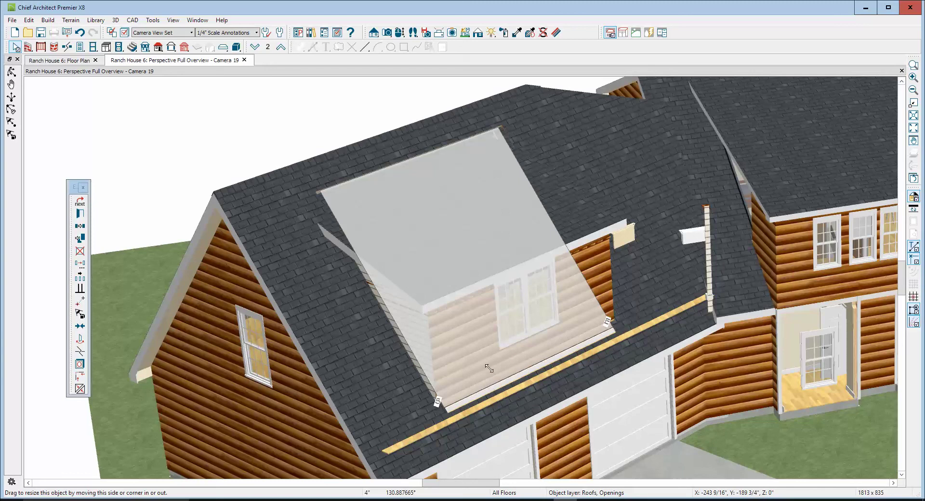
{"action": "left_click_drag", "start_coordinate": [489, 368], "coordinate": [486, 369]}
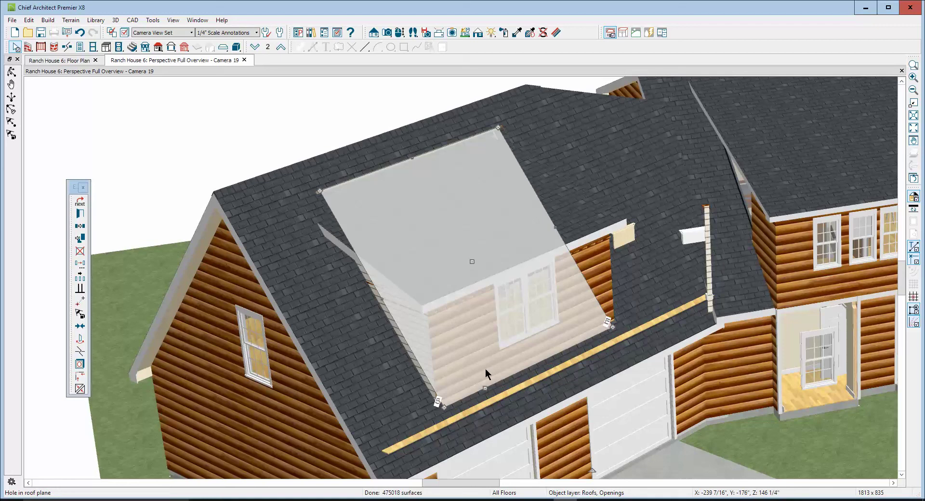
{"action": "key", "text": "Escape"}
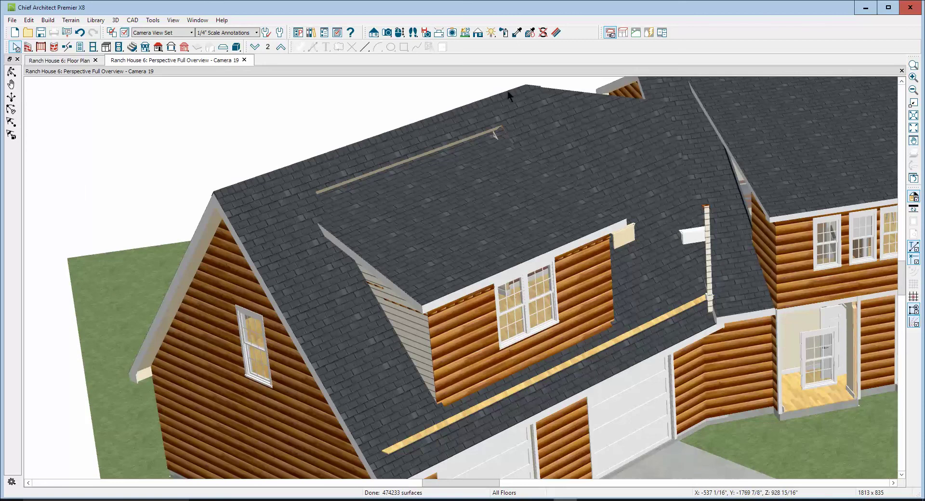
Try to paint the dormer's side wall with the Log Siding 1 material from the front wall.
{"action": "left_click", "coordinate": [516, 33]}
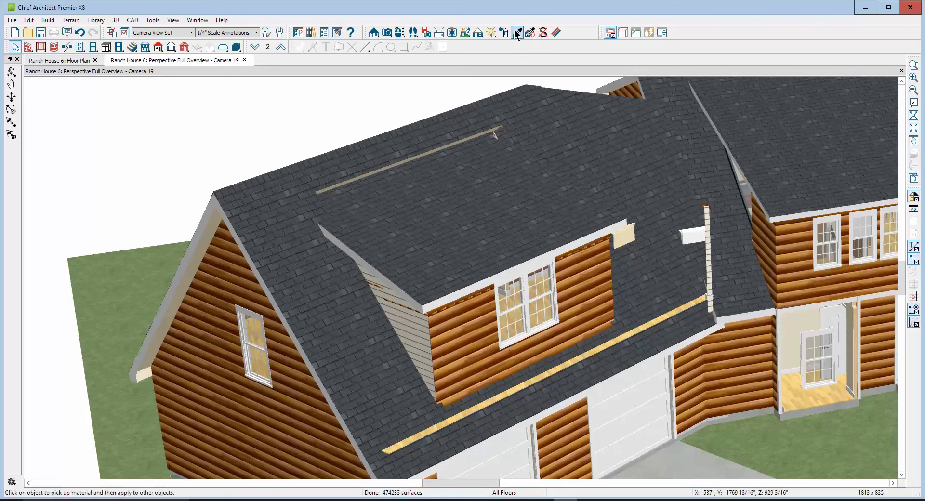
{"action": "left_click", "coordinate": [451, 358]}
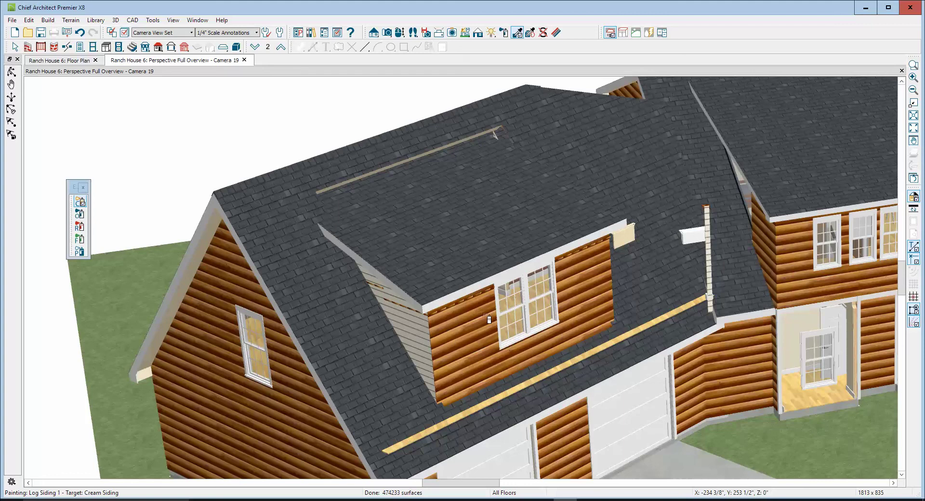
{"action": "left_click", "coordinate": [418, 339]}
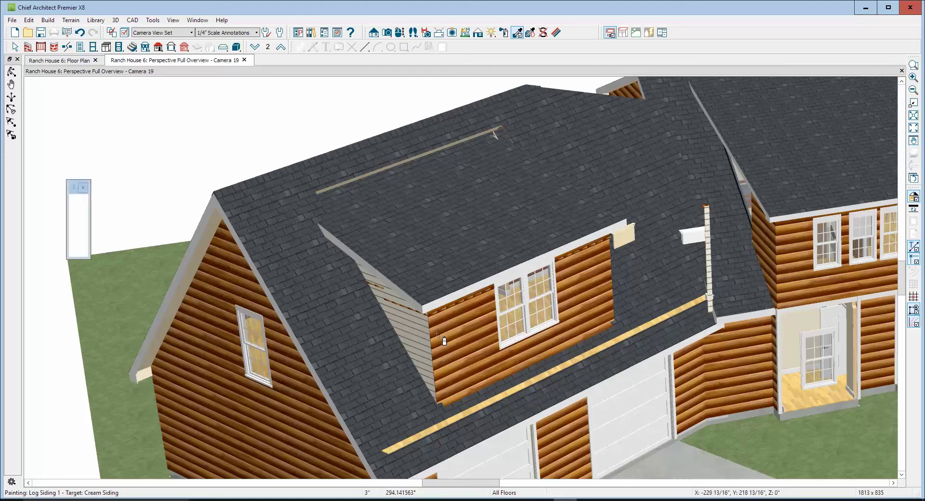
{"action": "left_click", "coordinate": [518, 32]}
{"action": "left_click", "coordinate": [468, 332]}
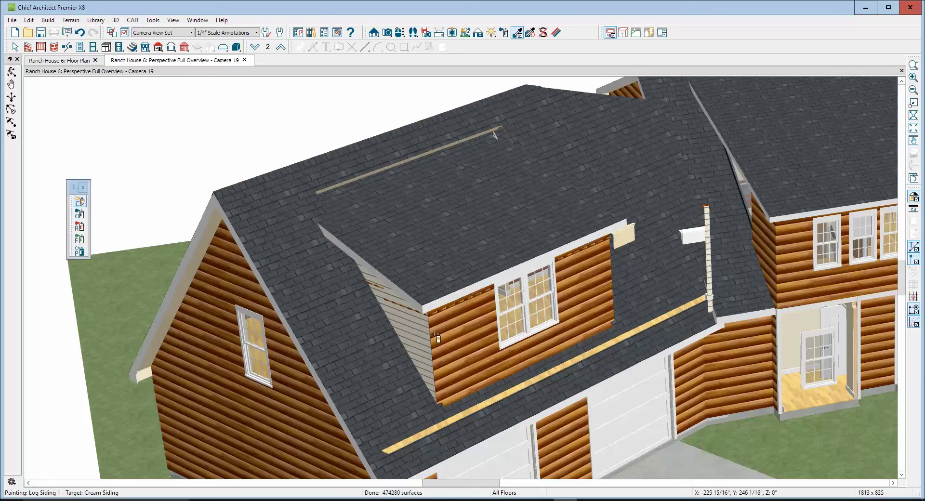
{"action": "key", "text": "Escape"}
Check the general wall specification of the dormer's side wall and close it without changes.
{"action": "right_click", "coordinate": [418, 354]}
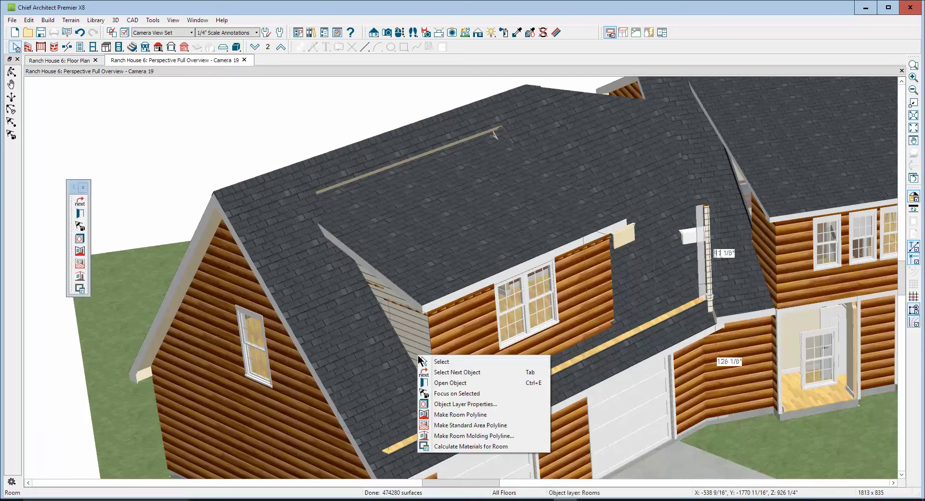
{"action": "left_click", "coordinate": [451, 374]}
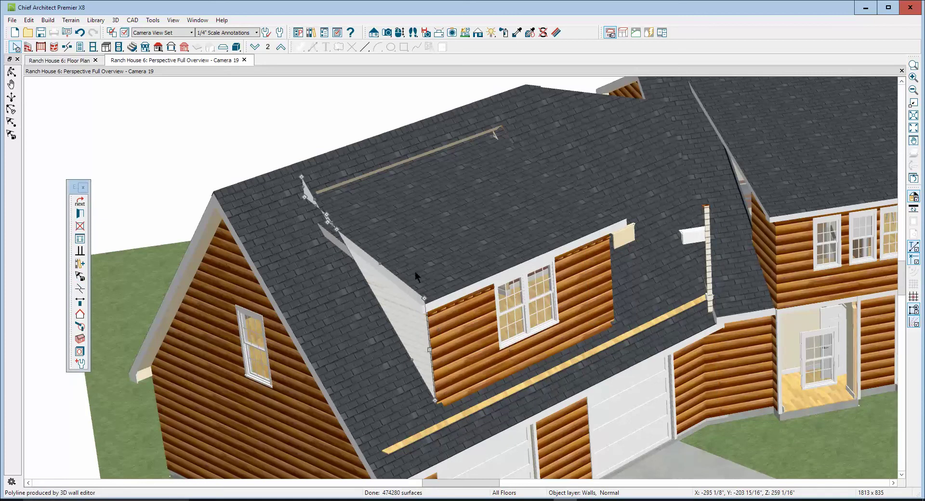
{"action": "left_click", "coordinate": [80, 214]}
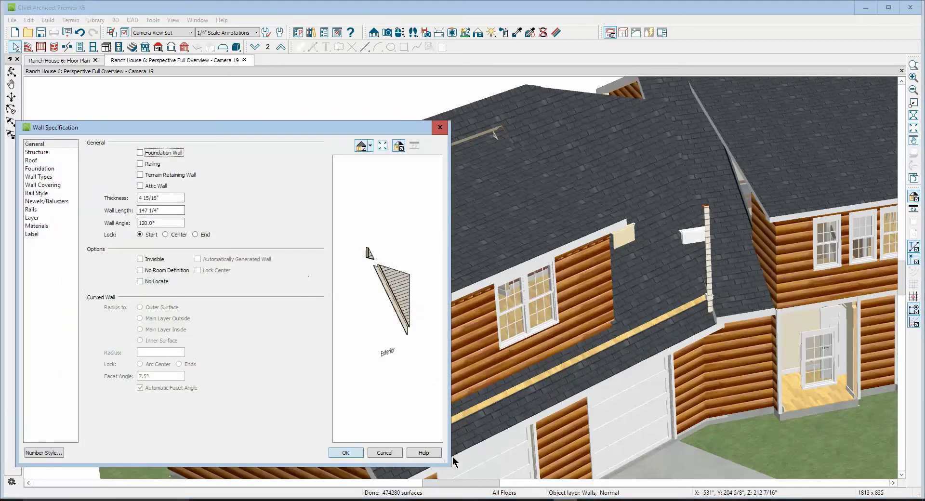
{"action": "left_click", "coordinate": [384, 453]}
Select the dormer's front wall and open the layer definition of its wall type.
{"action": "right_click", "coordinate": [472, 367]}
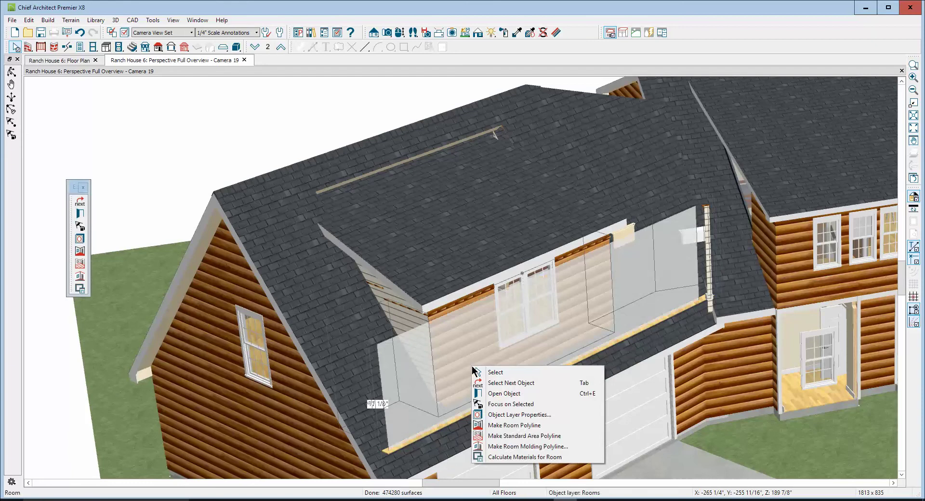
{"action": "left_click", "coordinate": [505, 384]}
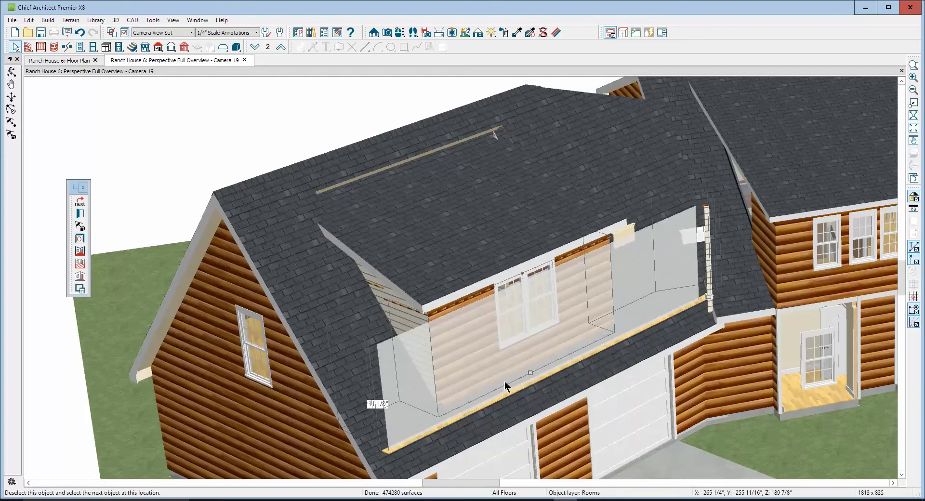
{"action": "key", "text": "Tab"}
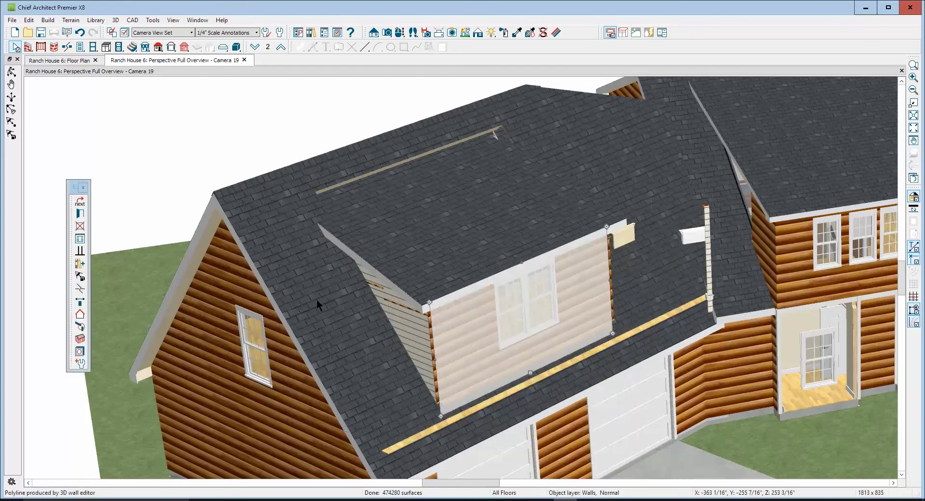
{"action": "left_click", "coordinate": [81, 216]}
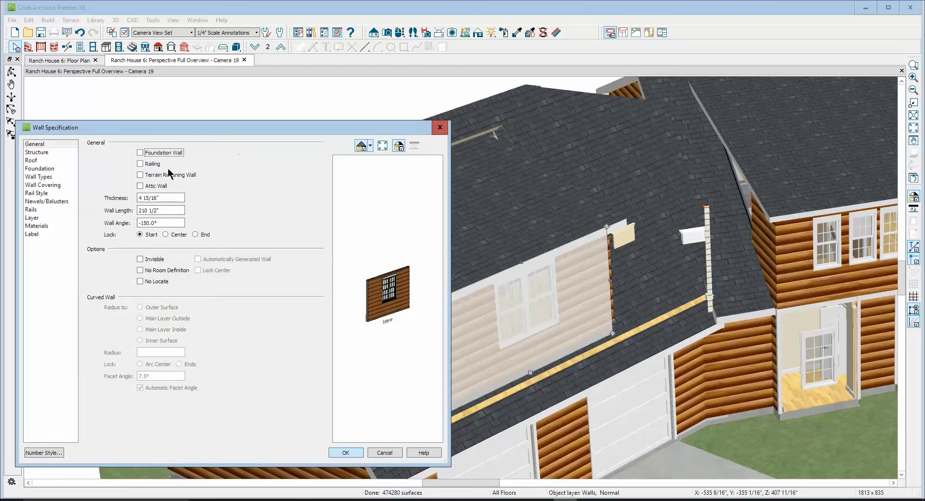
{"action": "left_click", "coordinate": [48, 177]}
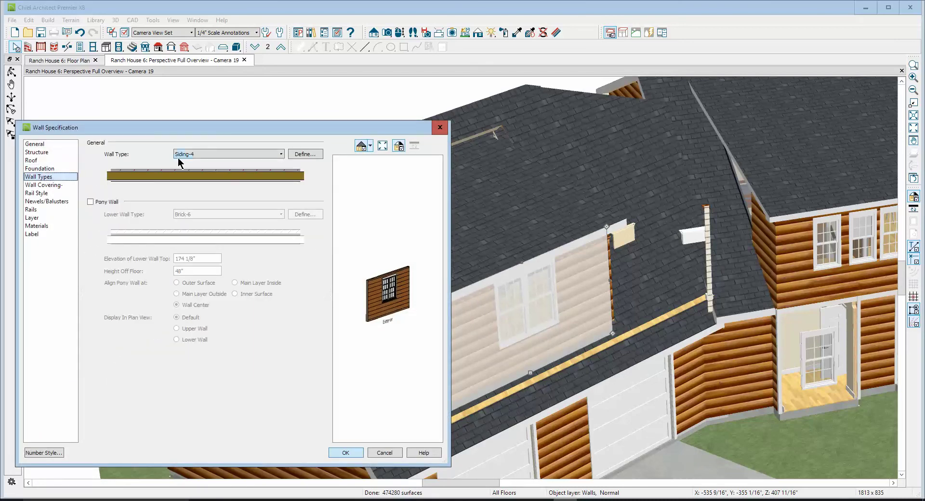
{"action": "left_click", "coordinate": [305, 154]}
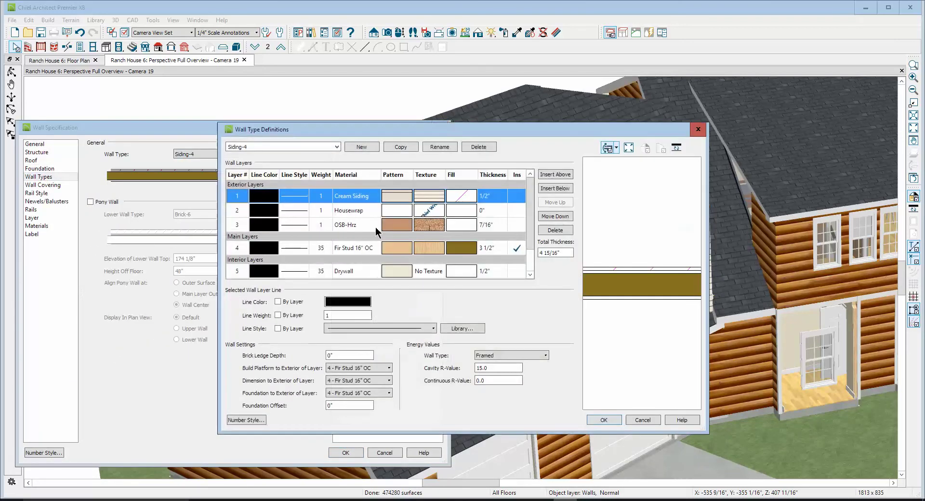
Browse the plan materials for the wall type's outermost exterior layer, and discard the material, wall type and wall dialogs.
{"action": "left_click", "coordinate": [425, 201]}
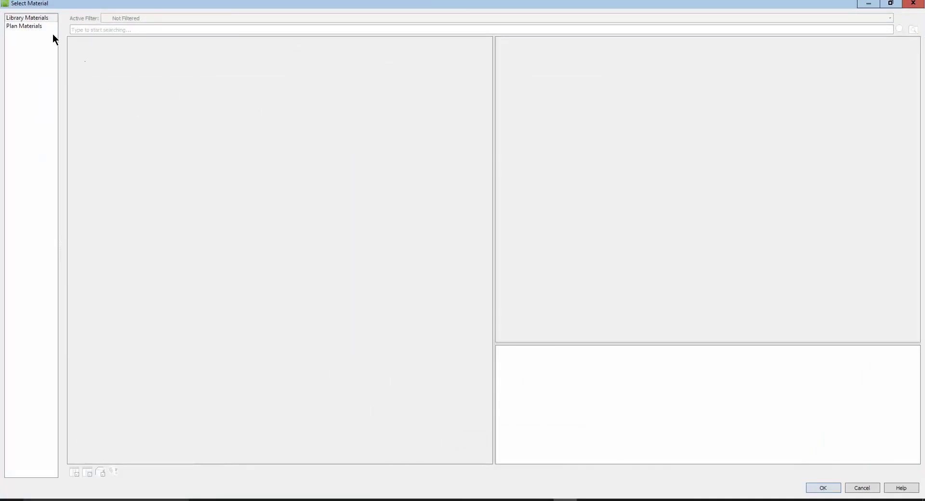
{"action": "left_click", "coordinate": [28, 25]}
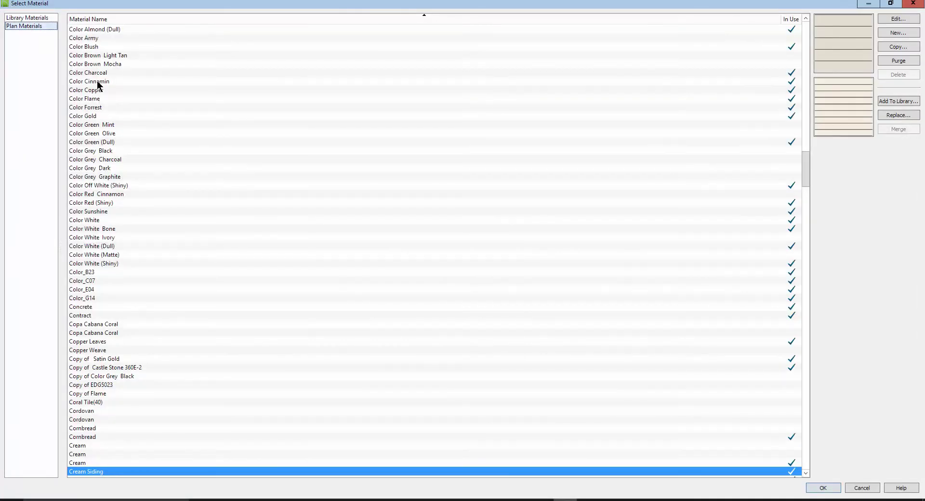
{"action": "scroll", "coordinate": [117, 211], "scroll_direction": "down", "scroll_amount": 20}
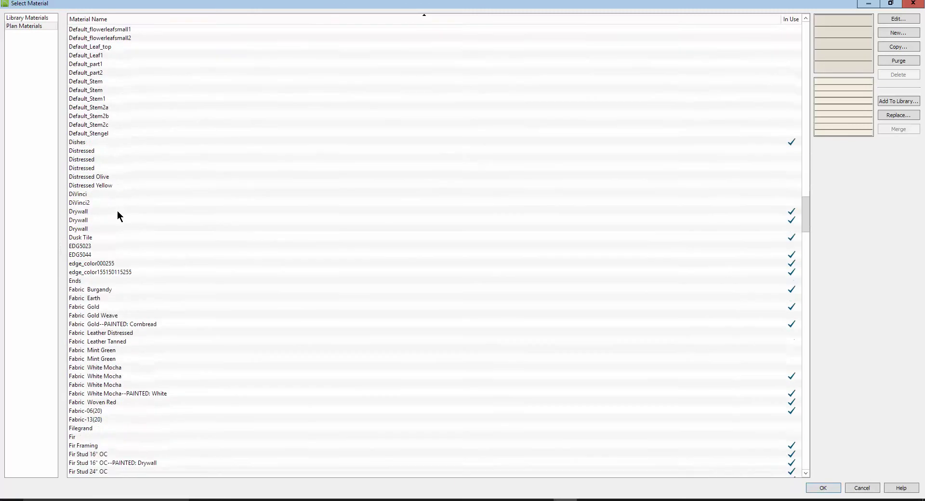
{"action": "scroll", "coordinate": [117, 215], "scroll_direction": "down", "scroll_amount": 4}
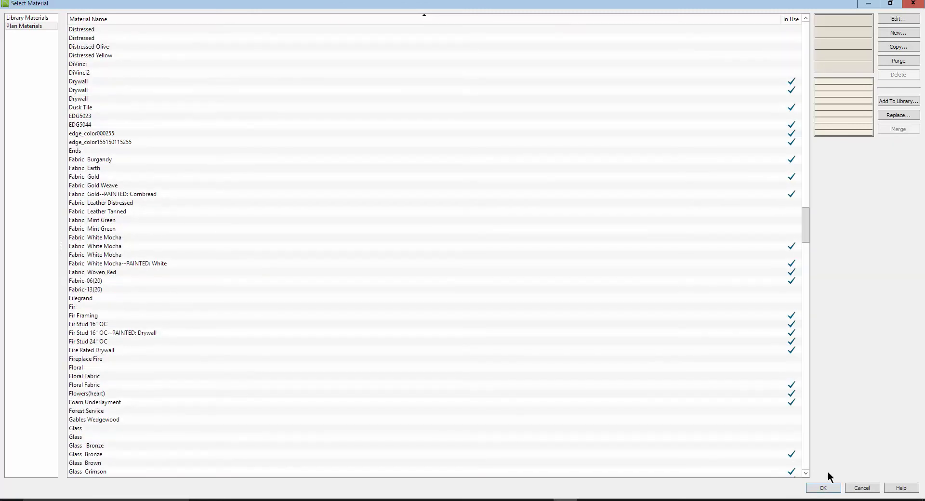
{"action": "left_click", "coordinate": [862, 488]}
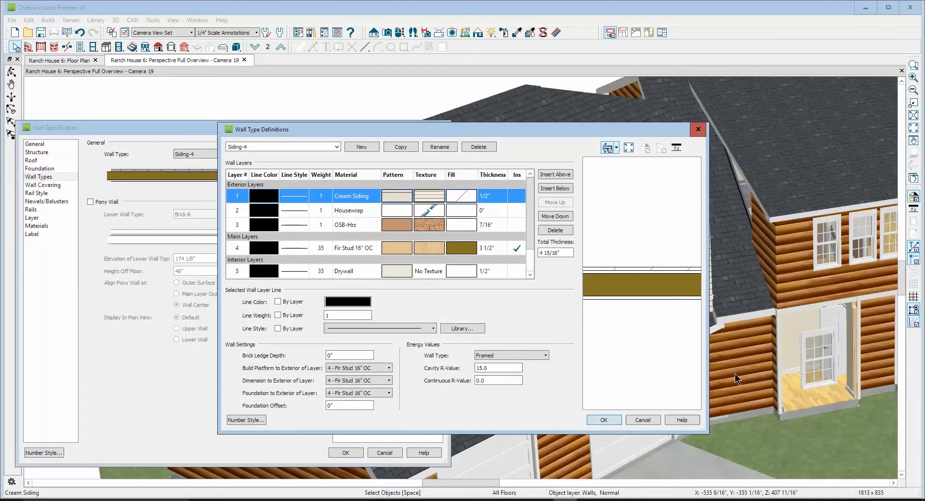
{"action": "left_click", "coordinate": [632, 420]}
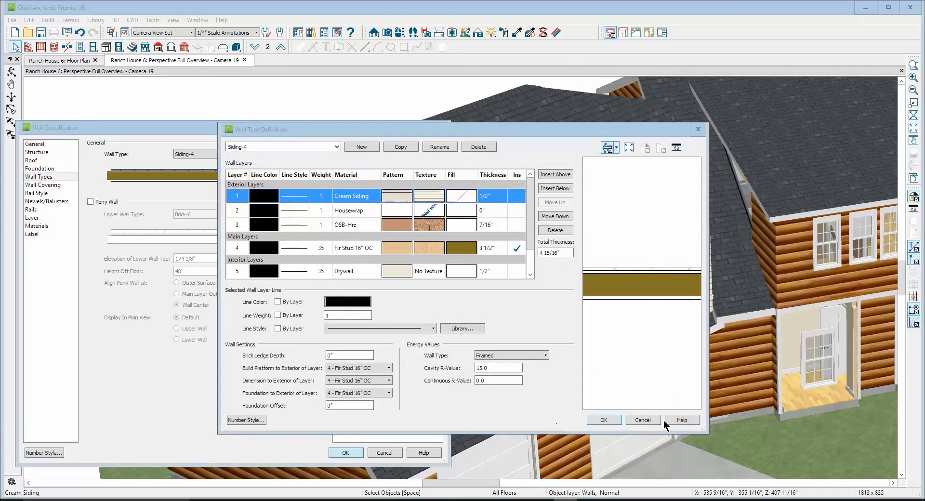
{"action": "left_click", "coordinate": [630, 418]}
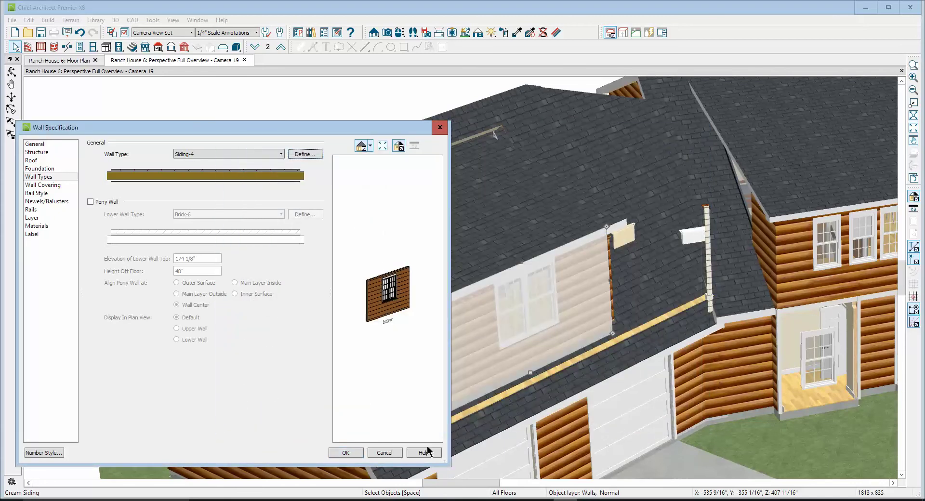
{"action": "left_click", "coordinate": [381, 452]}
Inspect the material definition of the log siding on the wall beside the garage doors and close it without changes.
{"action": "left_click", "coordinate": [556, 32]}
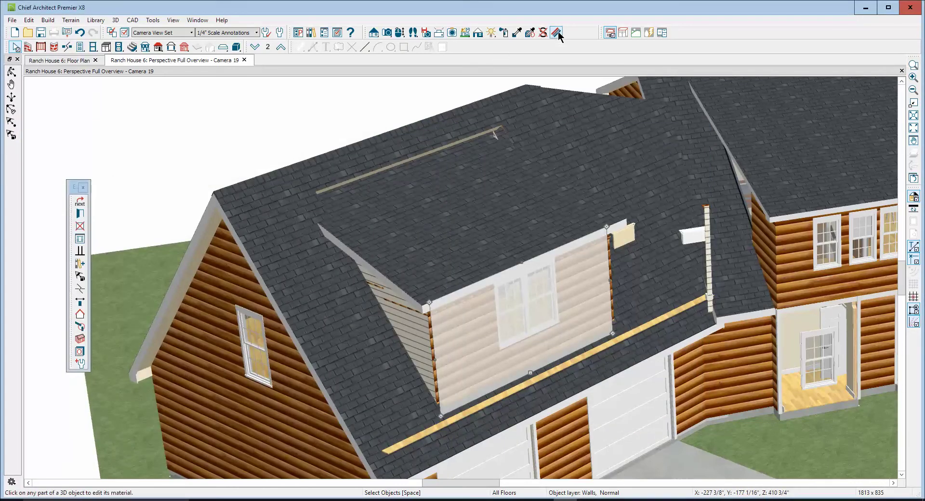
{"action": "left_click", "coordinate": [733, 354]}
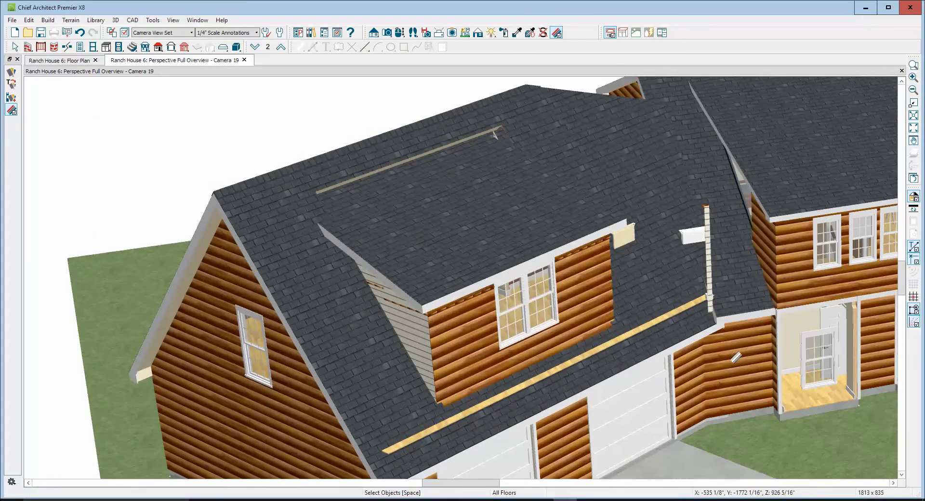
{"action": "double_click", "coordinate": [732, 357]}
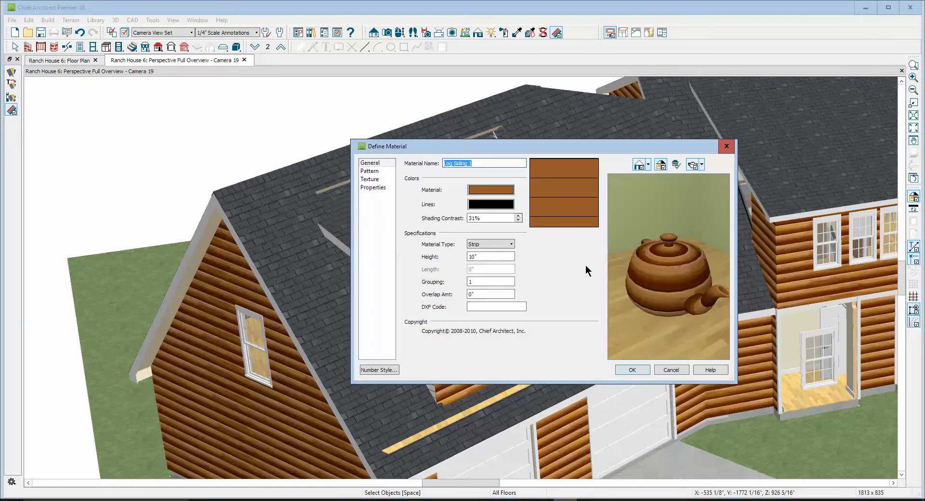
{"action": "left_click", "coordinate": [675, 368]}
Select the dormer's side wall and open the layer definition of its Siding-4 wall type.
{"action": "right_click", "coordinate": [419, 327]}
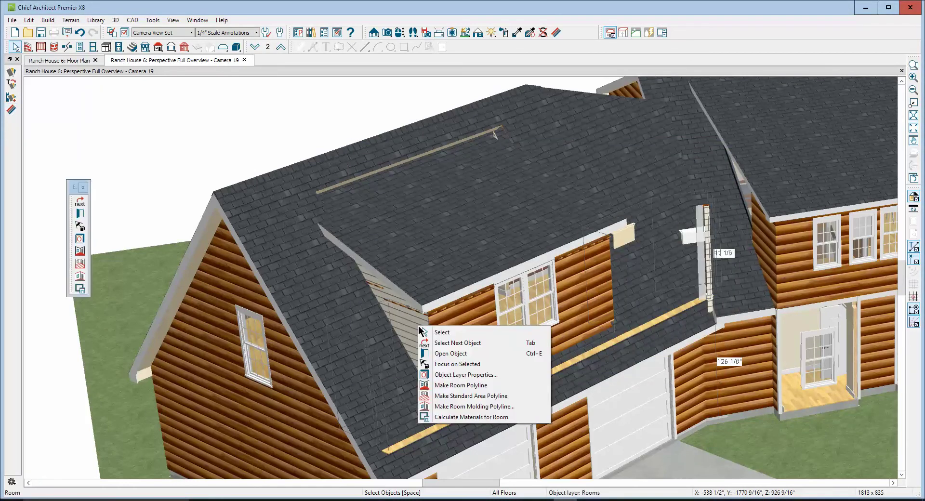
{"action": "left_click", "coordinate": [446, 343]}
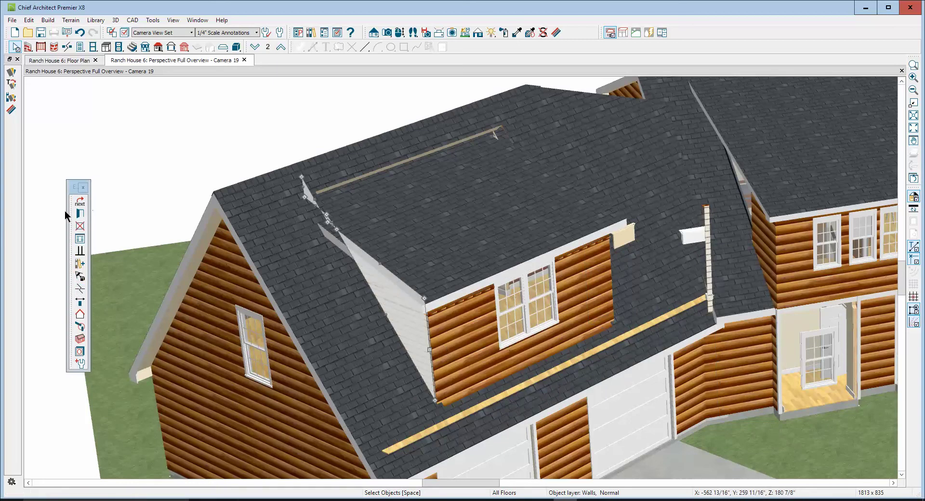
{"action": "left_click", "coordinate": [80, 213]}
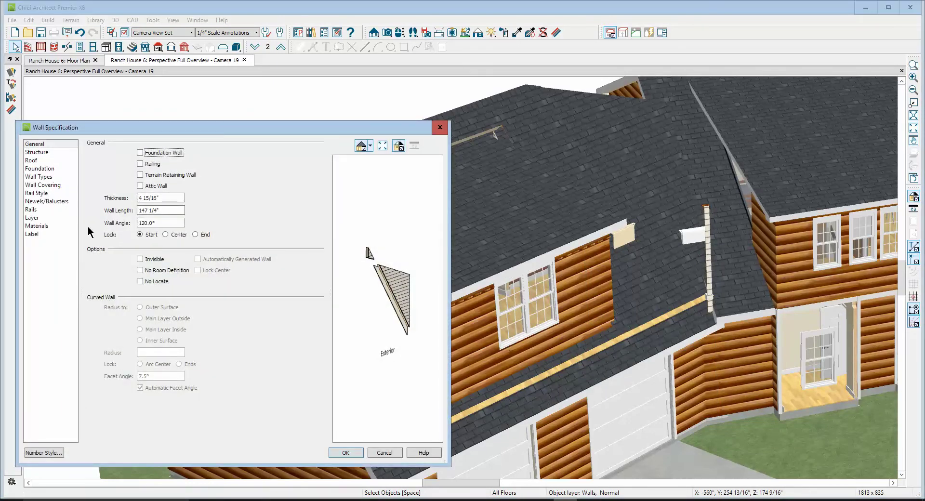
{"action": "left_click", "coordinate": [48, 177]}
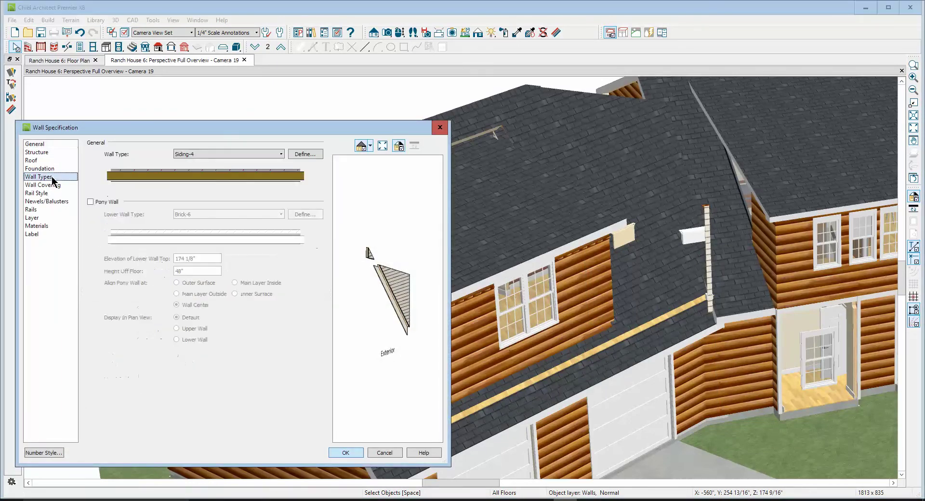
{"action": "left_click", "coordinate": [304, 155]}
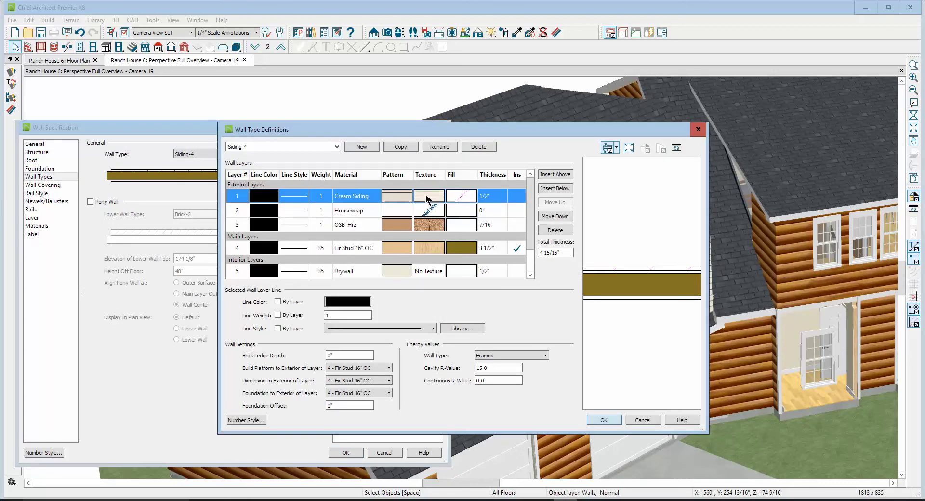
Replace the outermost exterior layer's material with Log Siding 1 from the plan materials and apply the wall type change.
{"action": "left_click", "coordinate": [427, 198]}
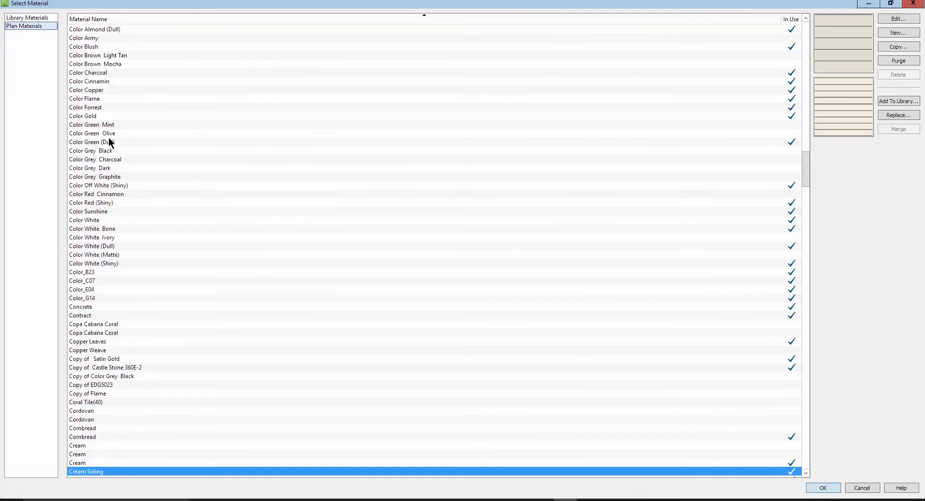
{"action": "scroll", "coordinate": [134, 223], "scroll_direction": "down", "scroll_amount": 20}
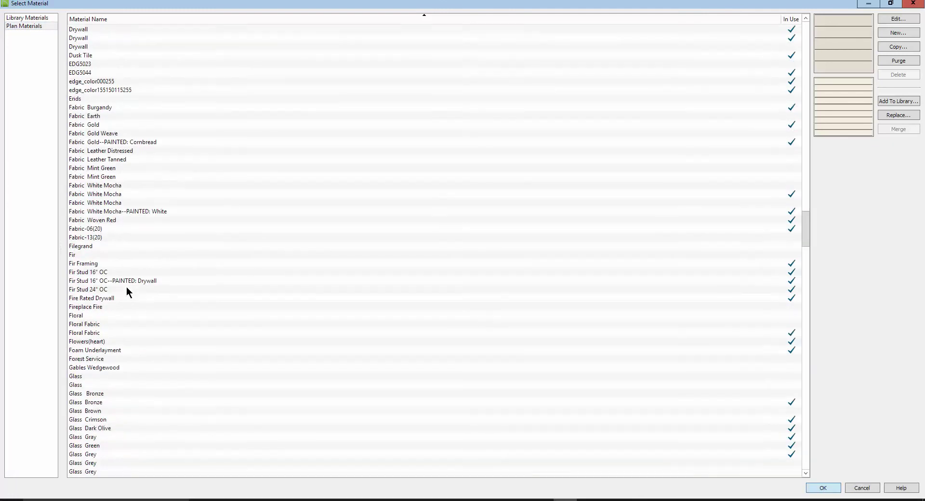
{"action": "scroll", "coordinate": [126, 289], "scroll_direction": "down", "scroll_amount": 20}
{"action": "scroll", "coordinate": [127, 288], "scroll_direction": "down", "scroll_amount": 1}
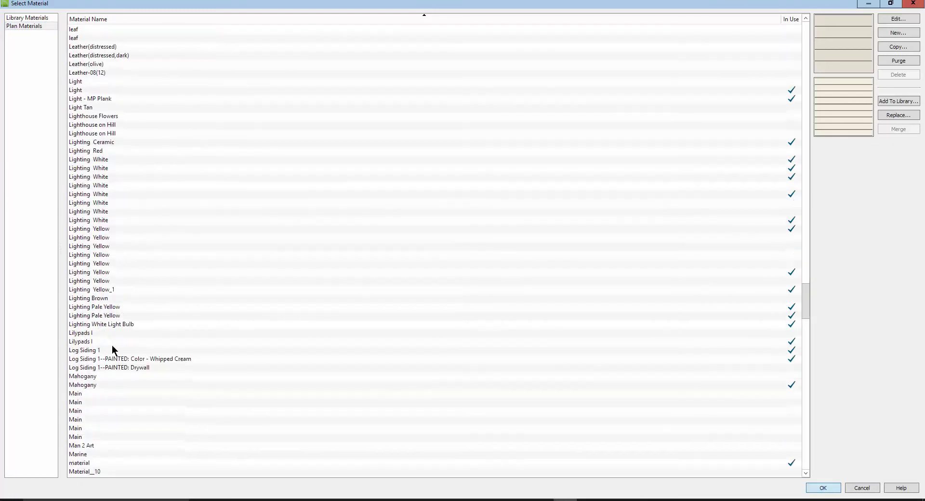
{"action": "left_click", "coordinate": [88, 350]}
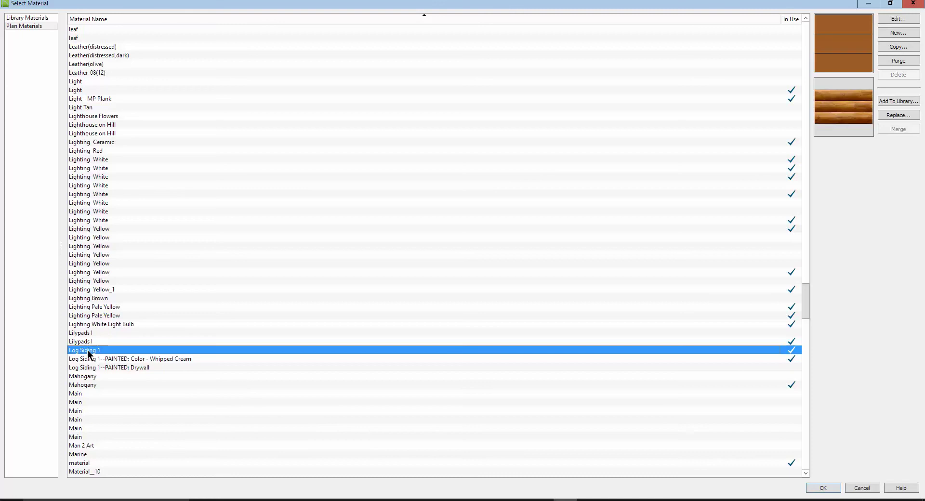
{"action": "left_click", "coordinate": [823, 488]}
{"action": "left_click", "coordinate": [603, 420]}
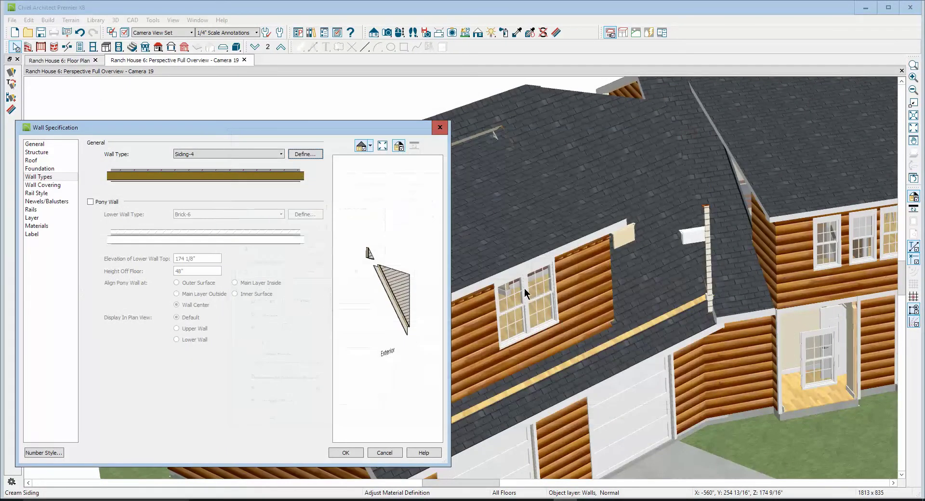
{"action": "left_click", "coordinate": [345, 453]}
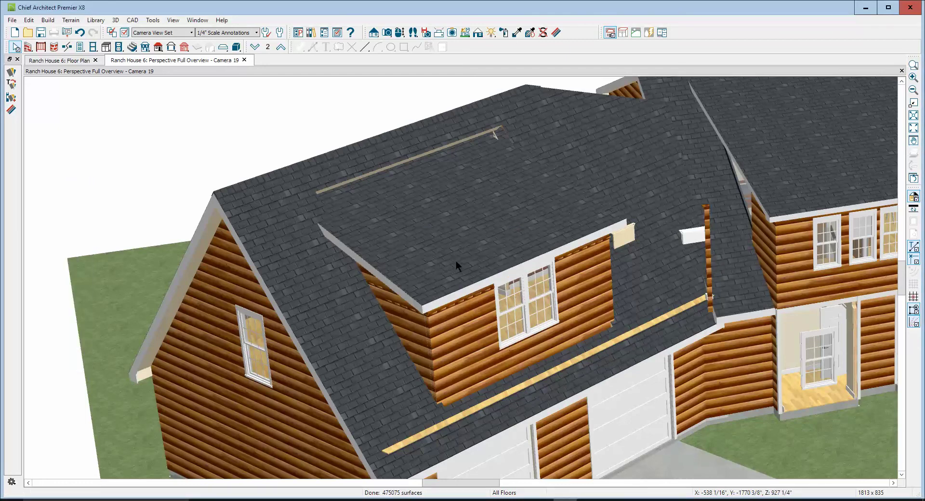
Inspect the re-sided dormer from the front of the house and the strip crossing the roof above the garage doors.
{"action": "scroll", "coordinate": [166, 114], "scroll_direction": "down", "scroll_amount": 2}
{"action": "scroll", "coordinate": [108, 124], "scroll_direction": "down", "scroll_amount": 3}
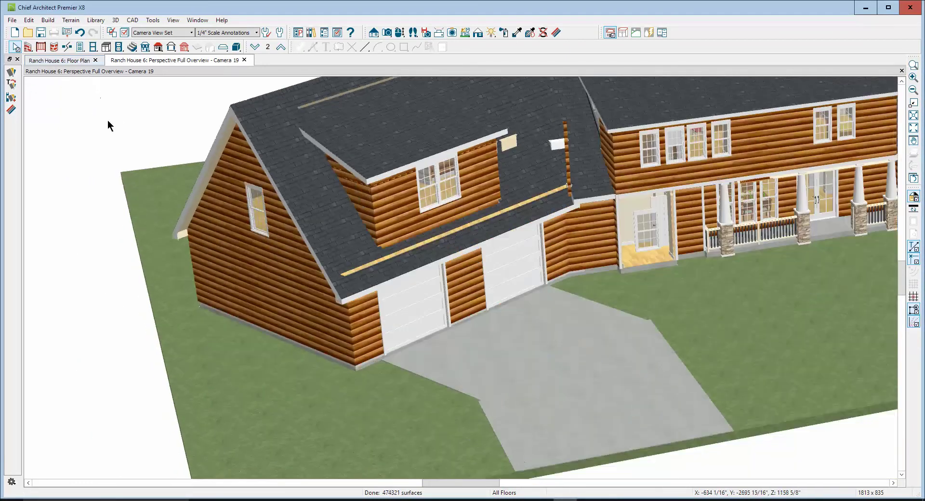
{"action": "scroll", "coordinate": [108, 125], "scroll_direction": "down", "scroll_amount": 2}
{"action": "left_click", "coordinate": [400, 33]}
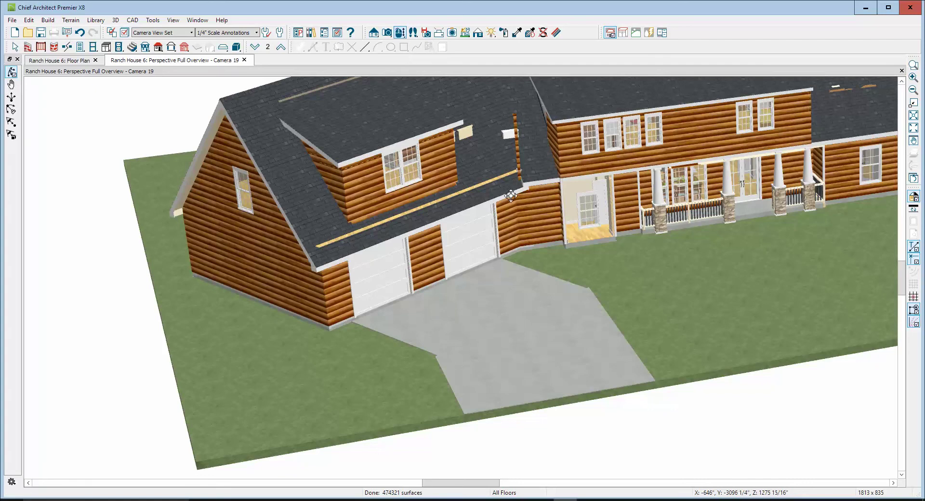
{"action": "left_click_drag", "start_coordinate": [510, 195], "coordinate": [693, 231]}
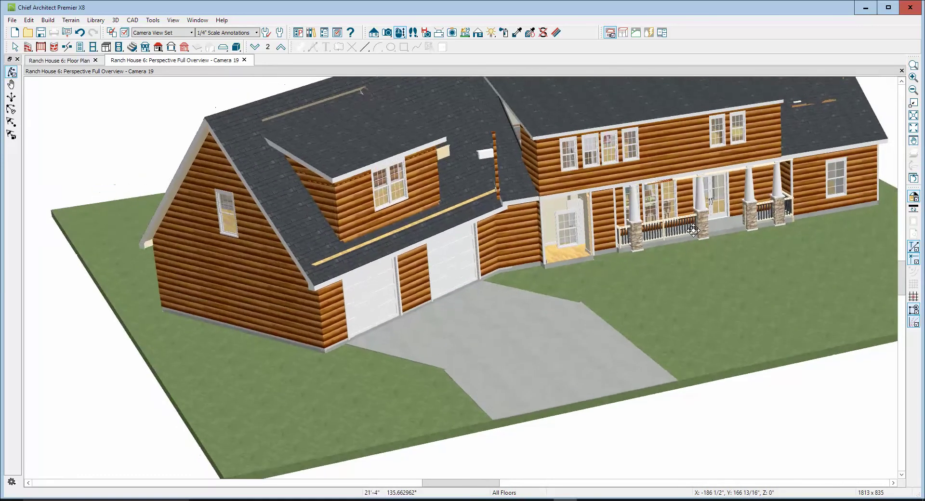
{"action": "key", "text": "space"}
{"action": "scroll", "coordinate": [337, 255], "scroll_direction": "up", "scroll_amount": 5}
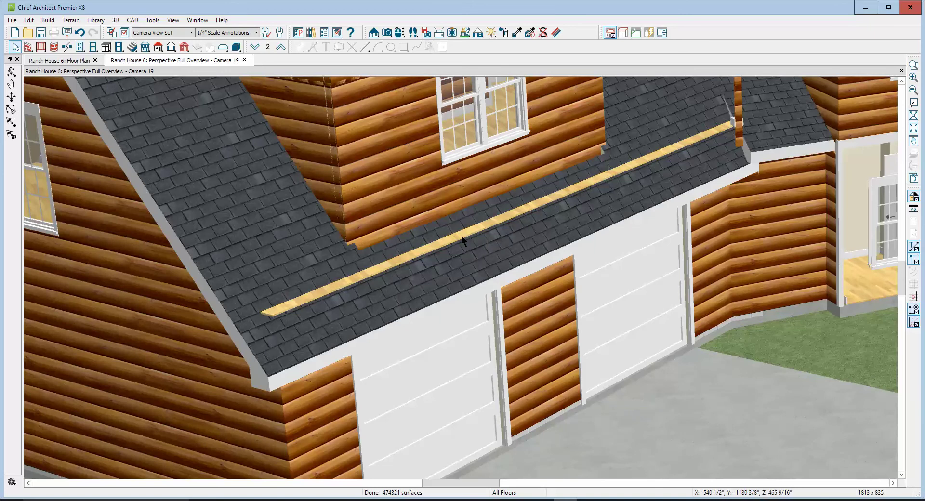
Check the room areas around the bunkroom on the second floor plan, including the narrow space along the front wall.
{"action": "key", "text": "ctrl+Tab"}
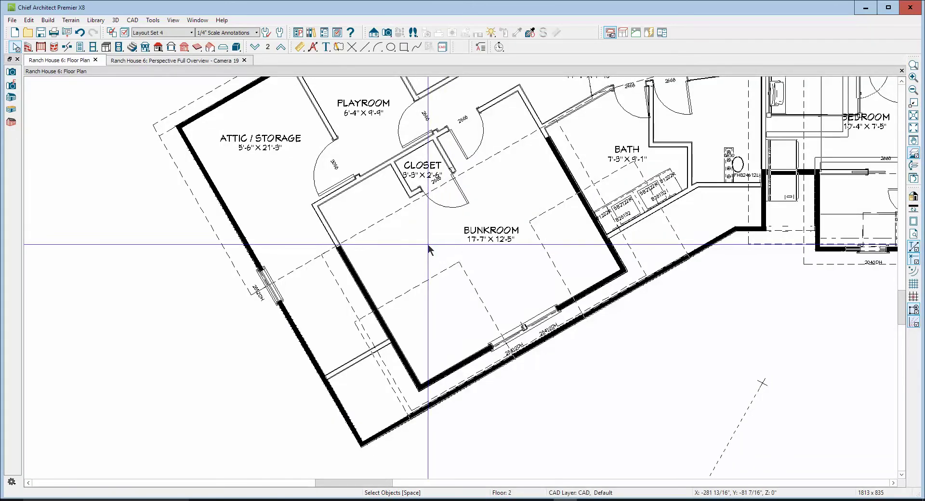
{"action": "left_click", "coordinate": [427, 244]}
{"action": "left_click", "coordinate": [331, 331]}
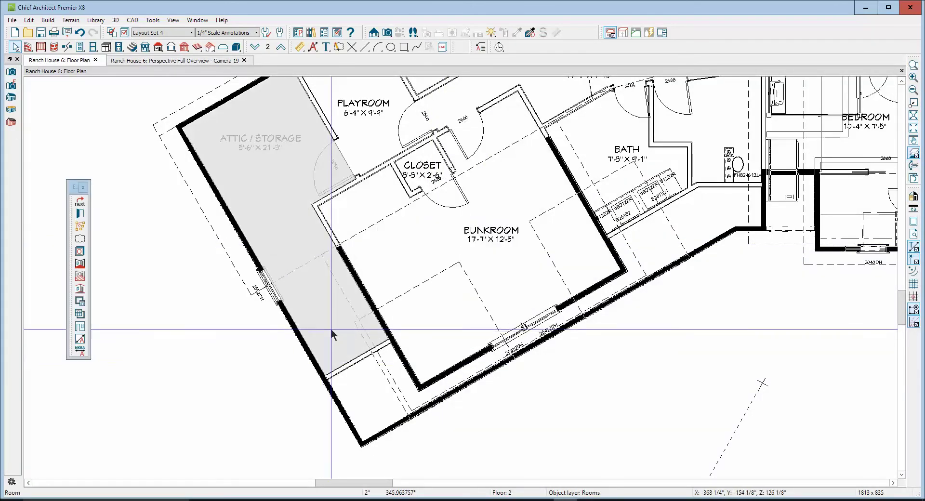
{"action": "left_click", "coordinate": [626, 161]}
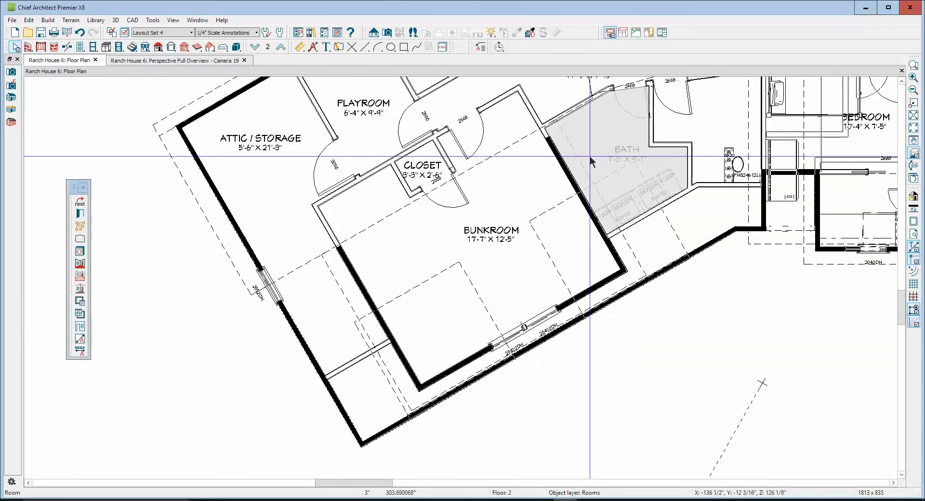
{"action": "left_click", "coordinate": [659, 253]}
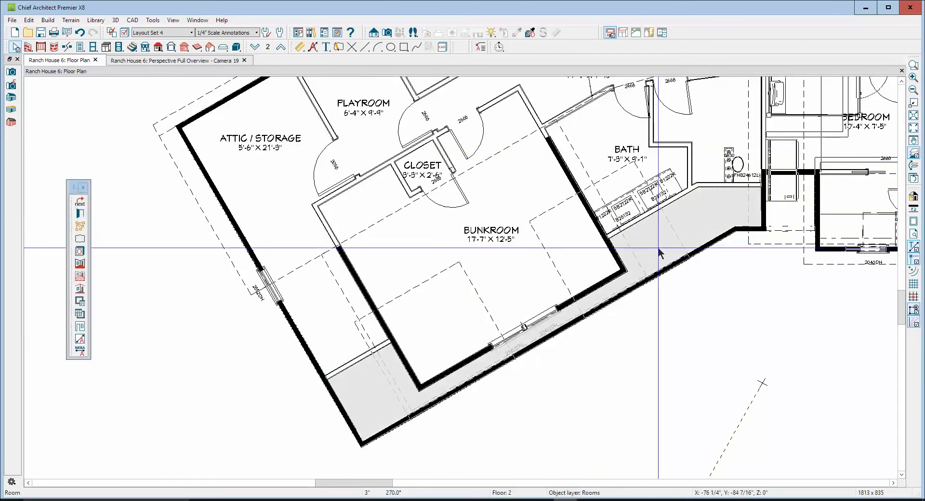
Set the long outer wall in front of the bunkroom to No Room Definition.
{"action": "left_click", "coordinate": [699, 258]}
{"action": "right_click", "coordinate": [698, 258]}
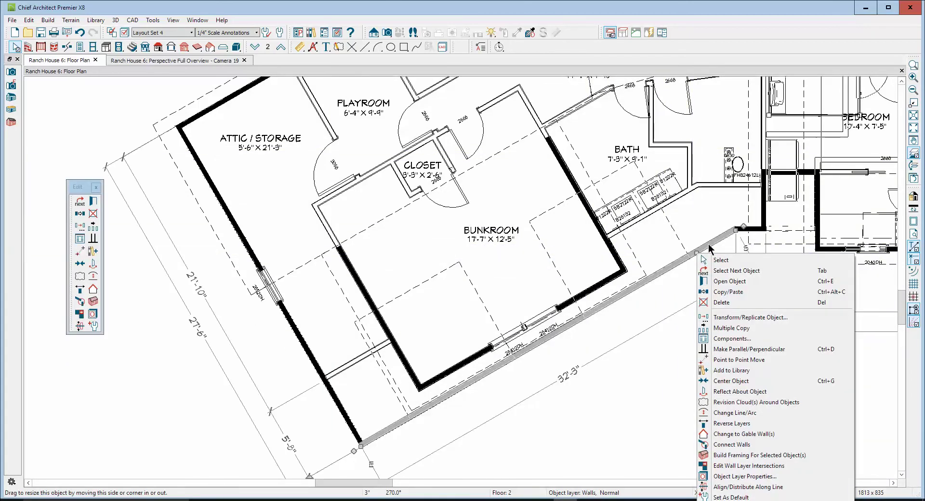
{"action": "left_click", "coordinate": [735, 282]}
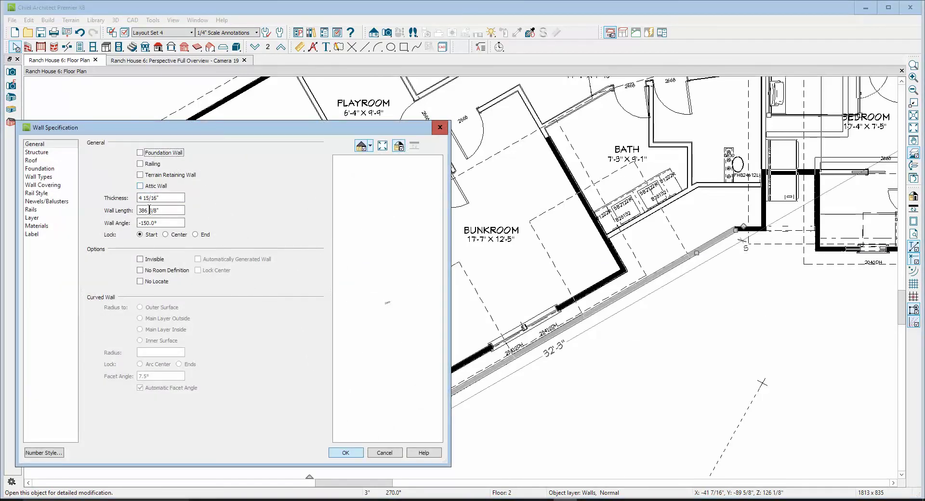
{"action": "left_click", "coordinate": [157, 270]}
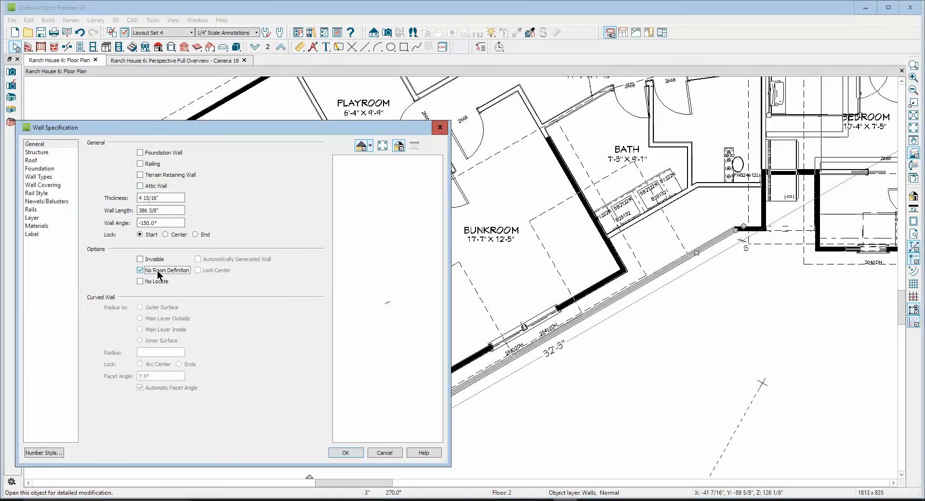
{"action": "left_click", "coordinate": [346, 452]}
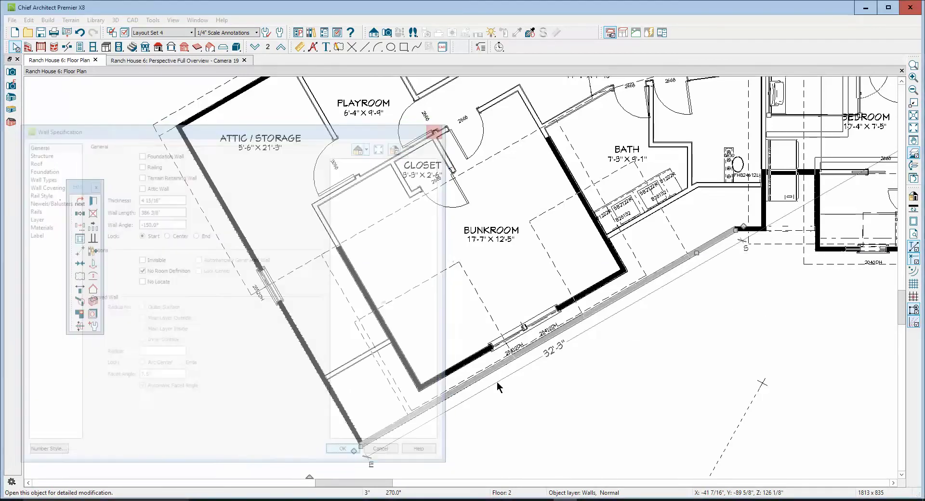
{"action": "left_click", "coordinate": [651, 249]}
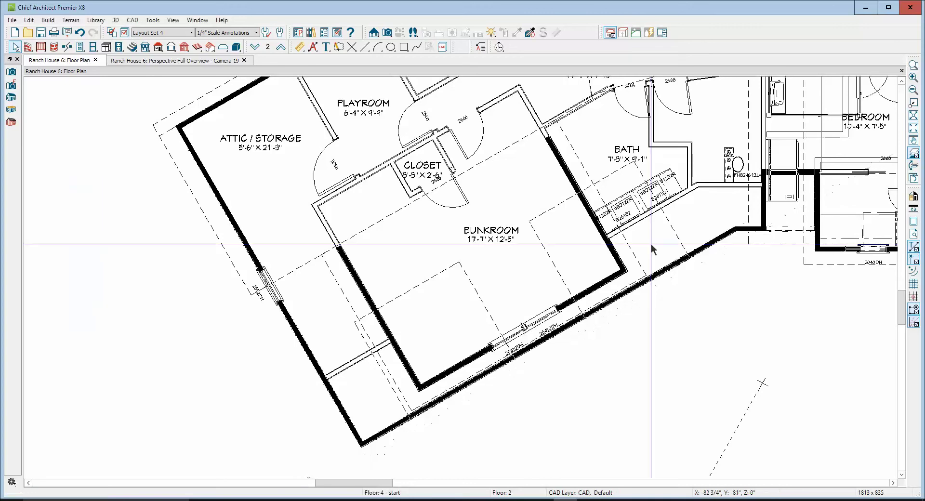
Dismiss the layer display options and examine the garage roof in the perspective overview, including the strip behind the dormer.
{"action": "key", "text": "ctrl+l"}
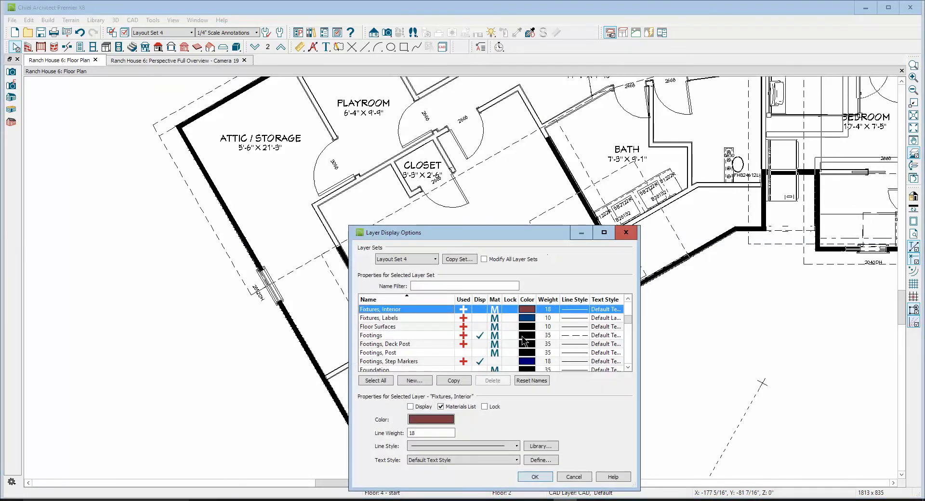
{"action": "left_click", "coordinate": [574, 477]}
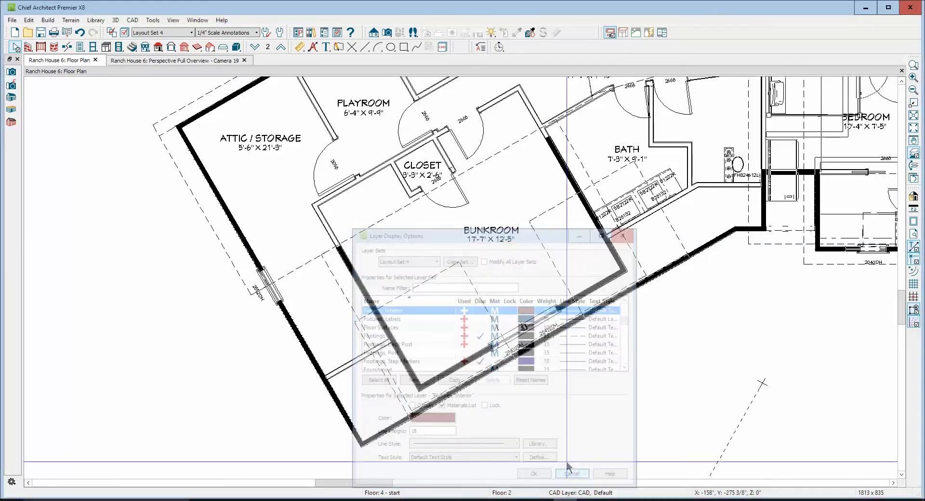
{"action": "left_click", "coordinate": [387, 32]}
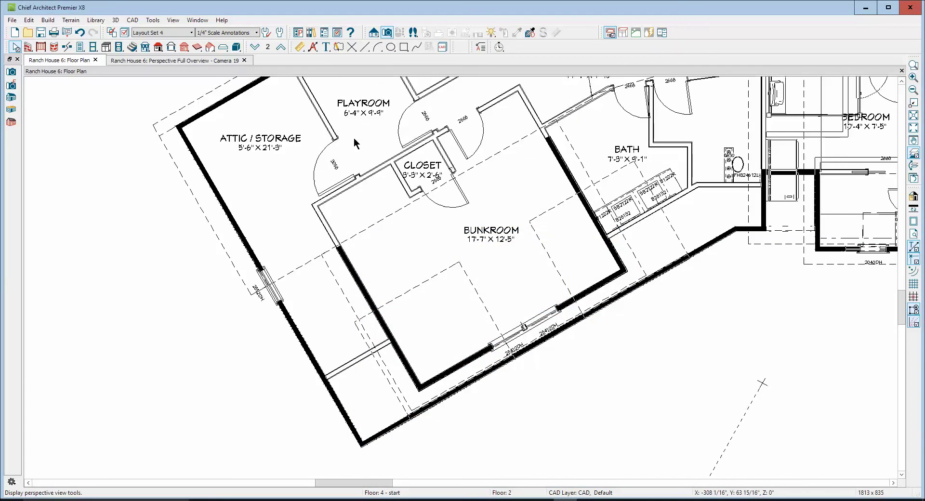
{"action": "left_click", "coordinate": [356, 143]}
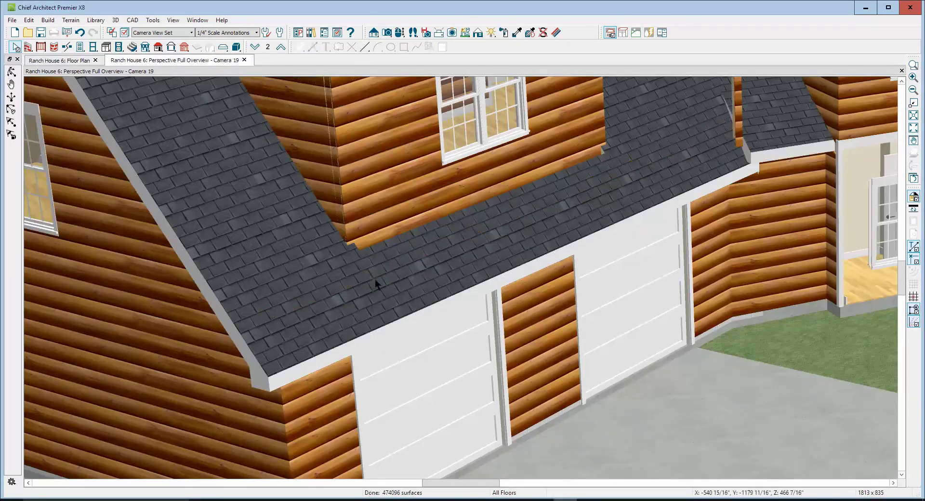
{"action": "scroll", "coordinate": [442, 250], "scroll_direction": "down", "scroll_amount": 5}
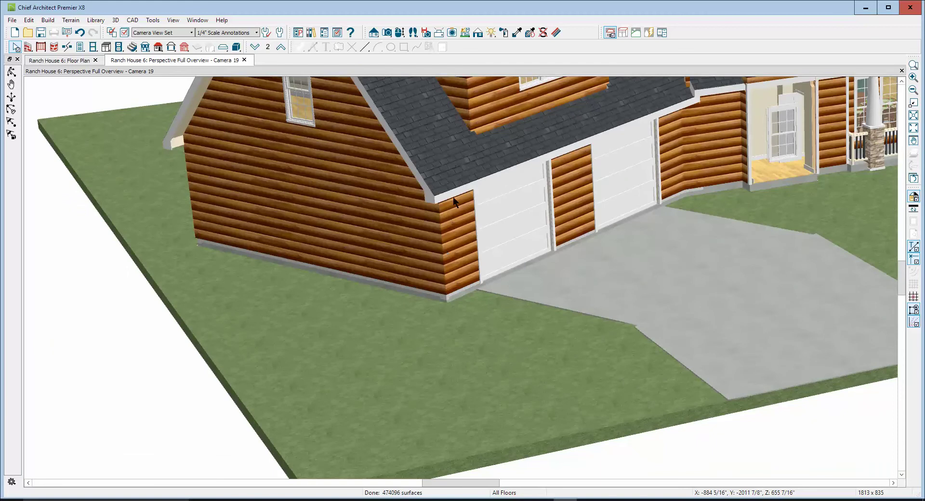
{"action": "scroll", "coordinate": [452, 200], "scroll_direction": "up", "scroll_amount": 4}
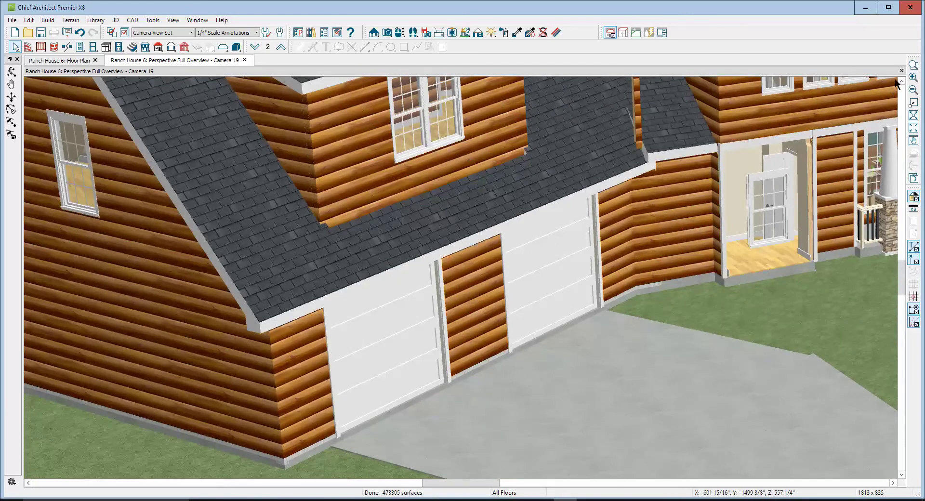
{"action": "left_click", "coordinate": [913, 90]}
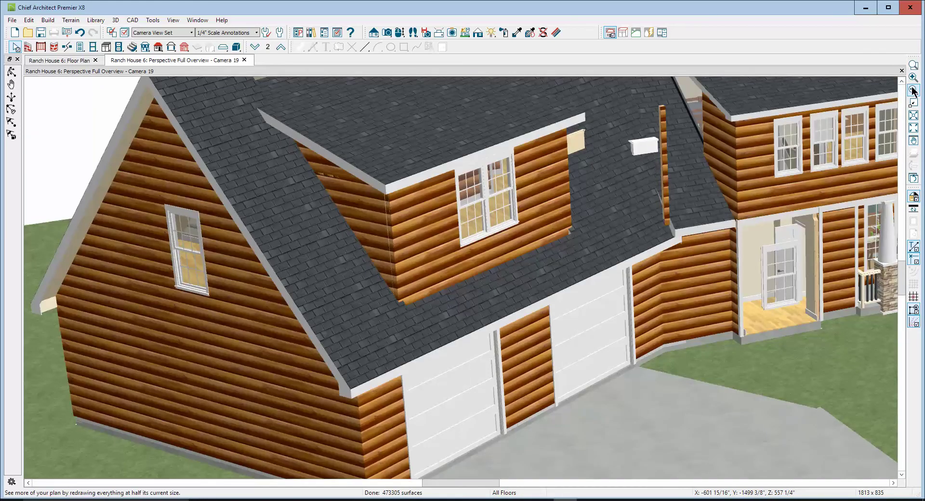
{"action": "left_click", "coordinate": [913, 90]}
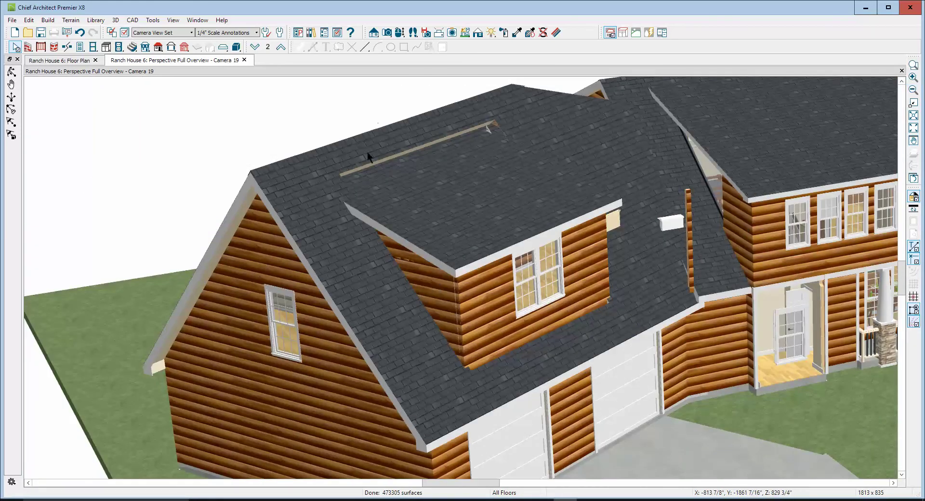
{"action": "scroll", "coordinate": [369, 155], "scroll_direction": "up", "scroll_amount": 3}
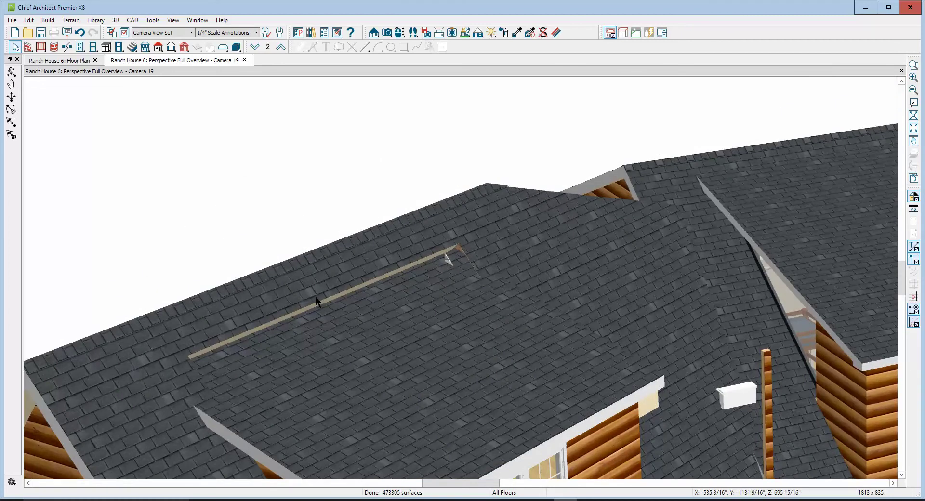
On the floor plan, move the display of the garage's front roof plane from the first floor to the floor above.
{"action": "key", "text": "ctrl+Tab"}
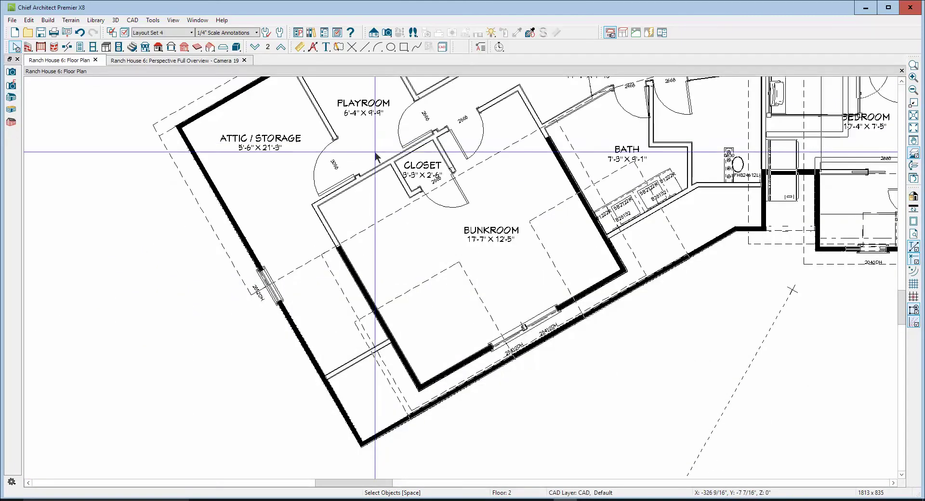
{"action": "left_click", "coordinate": [342, 290]}
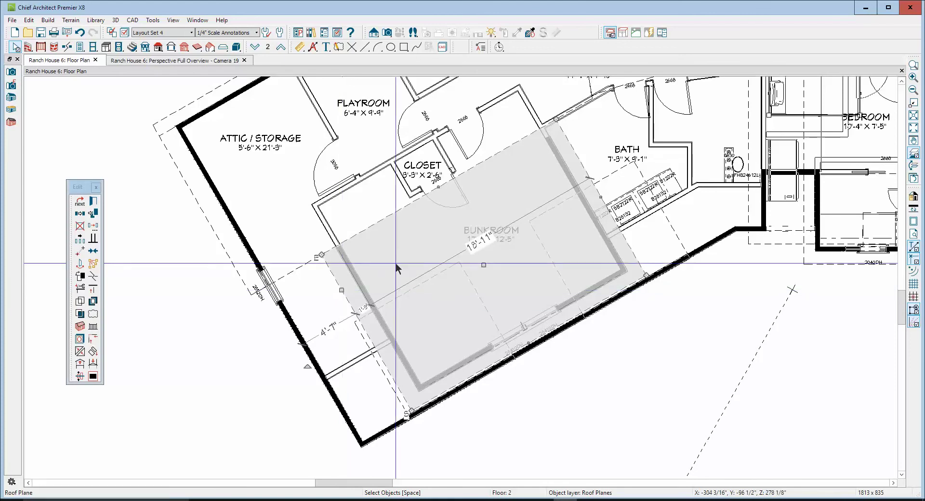
{"action": "key", "text": "Escape"}
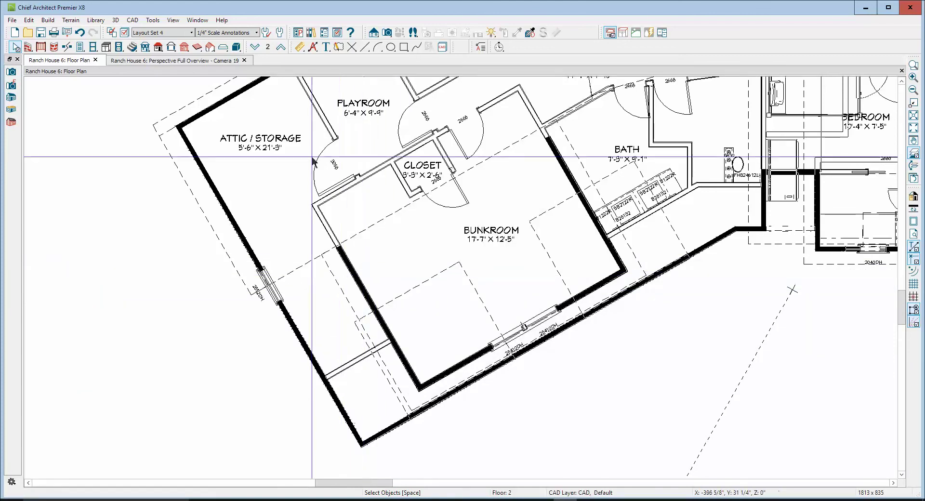
{"action": "left_click", "coordinate": [281, 47]}
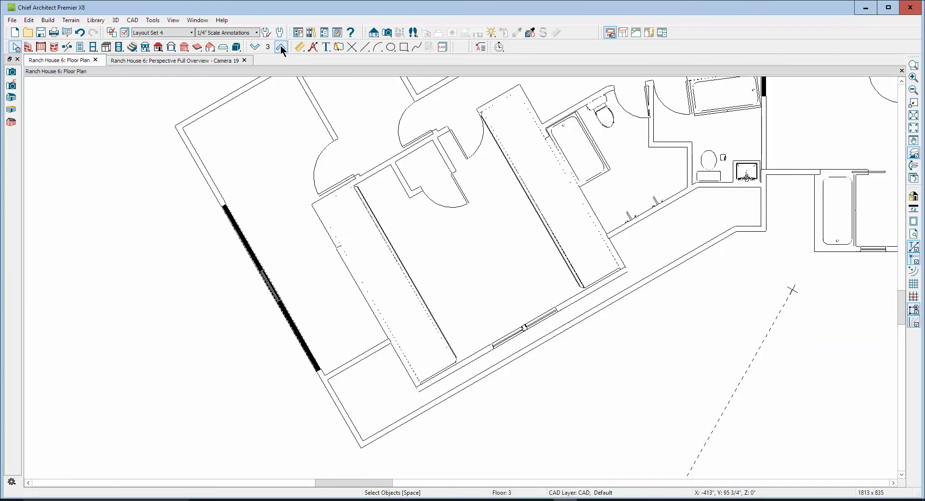
{"action": "left_click", "coordinate": [254, 47]}
{"action": "left_click", "coordinate": [254, 47]}
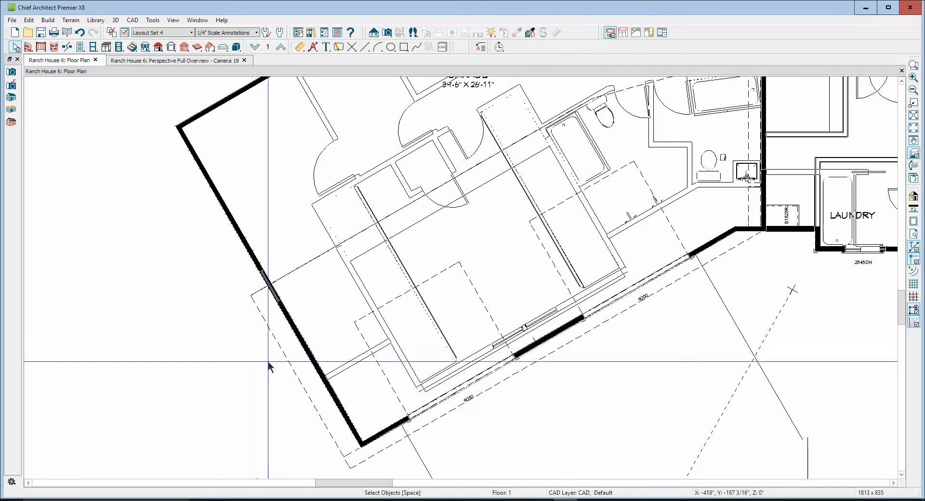
{"action": "left_click", "coordinate": [283, 355]}
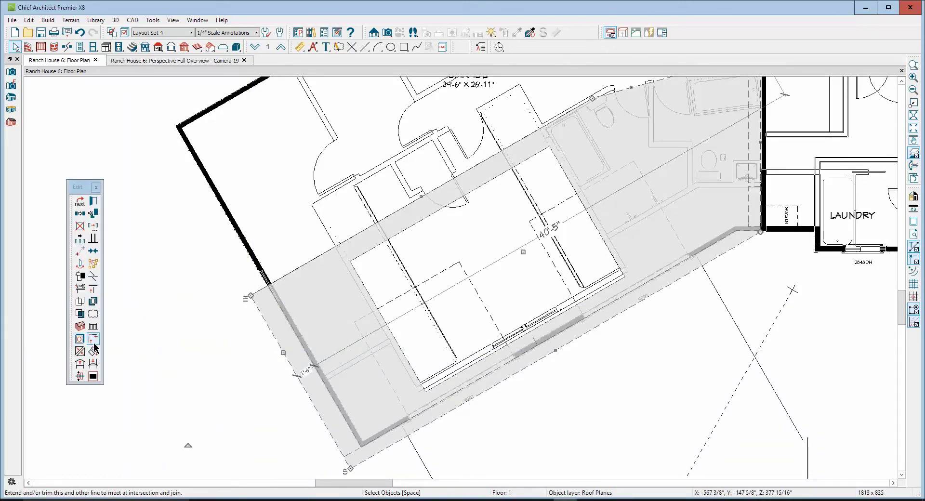
{"action": "left_click", "coordinate": [81, 366]}
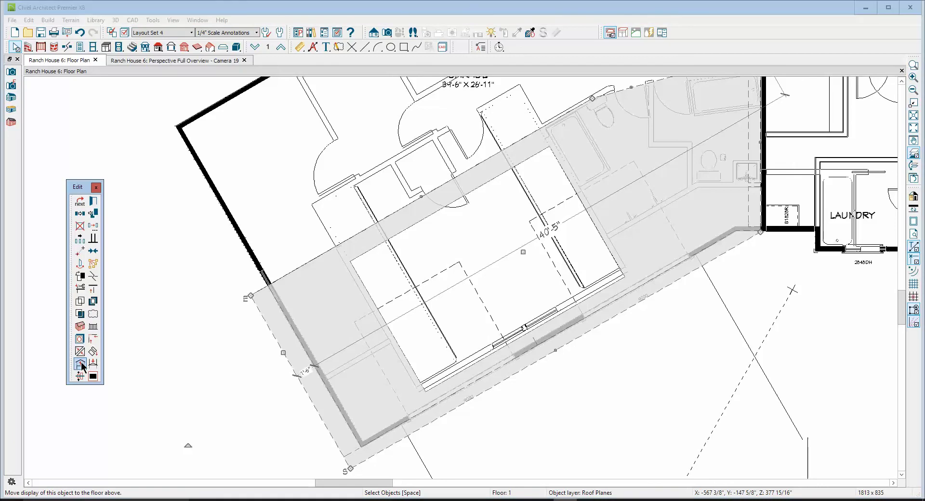
{"action": "left_click", "coordinate": [262, 230]}
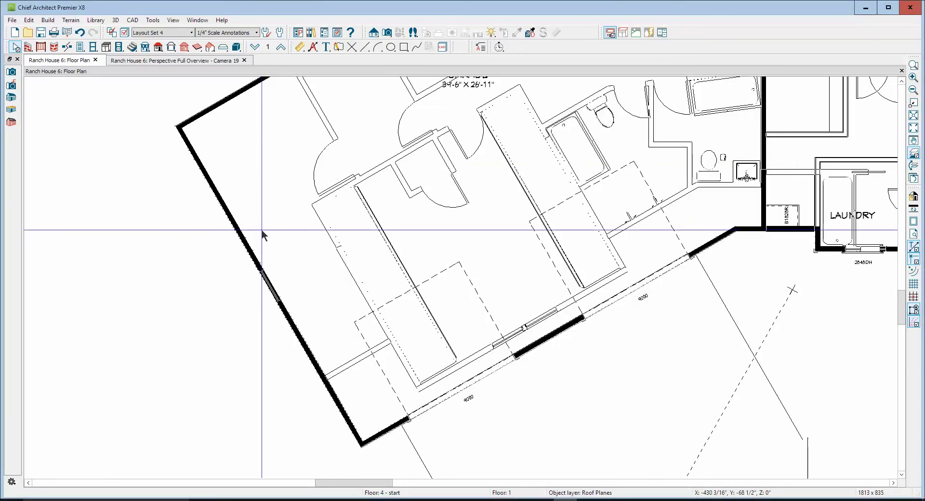
Join the upper edge of the dormer roof plane above the bunkroom to the garage's front roof plane and check it in perspective.
{"action": "left_click", "coordinate": [281, 46]}
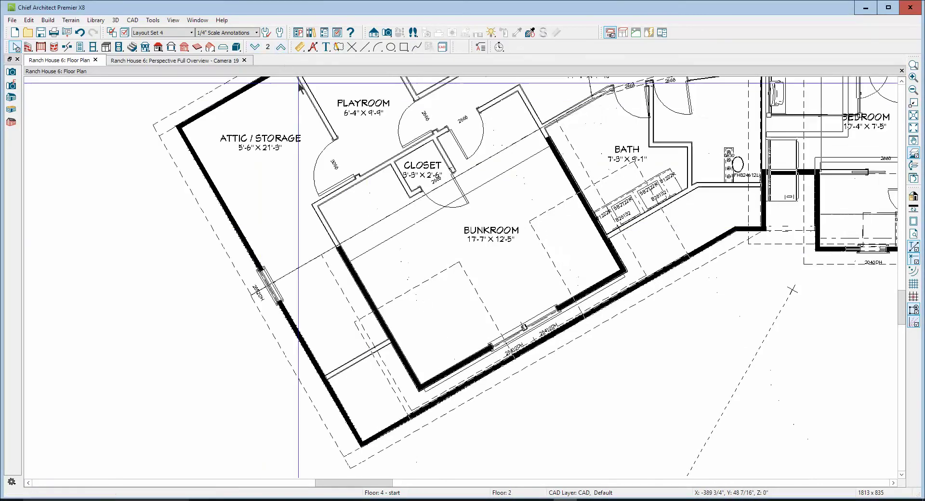
{"action": "left_click", "coordinate": [352, 285]}
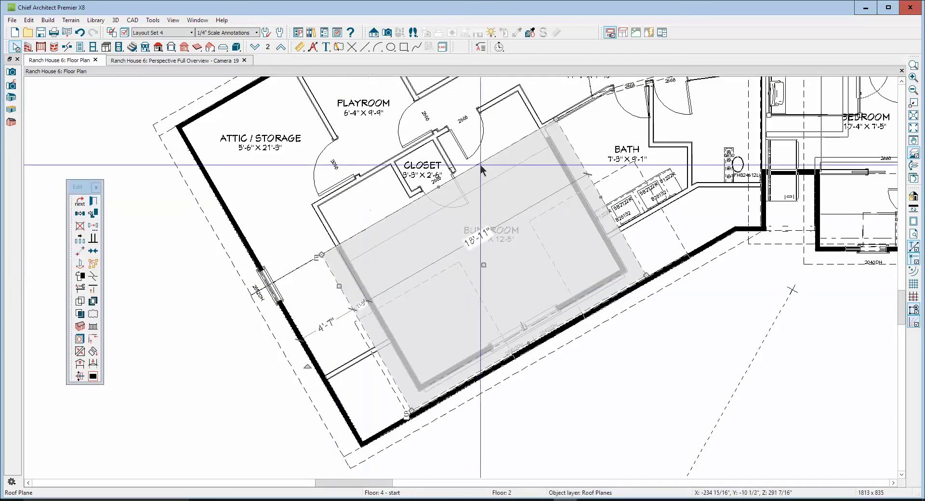
{"action": "left_click", "coordinate": [439, 188]}
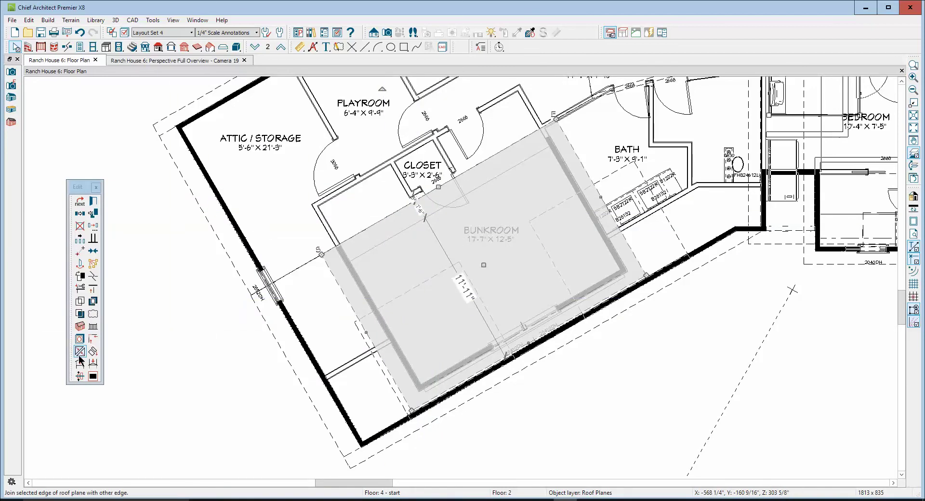
{"action": "left_click", "coordinate": [80, 355]}
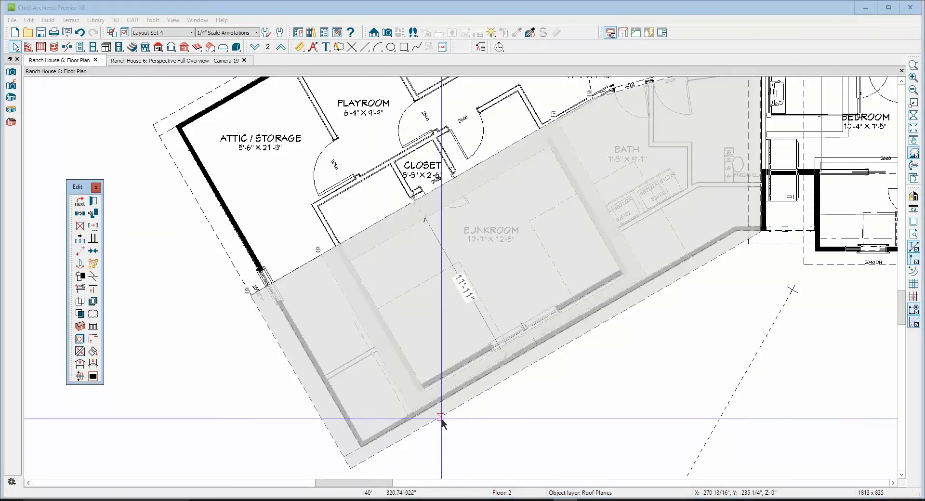
{"action": "left_click", "coordinate": [451, 415]}
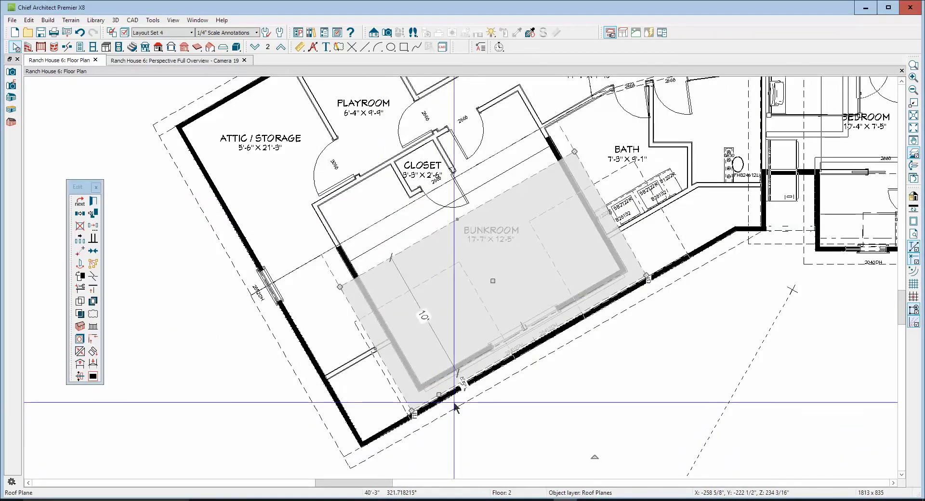
{"action": "key", "text": "ctrl+Tab"}
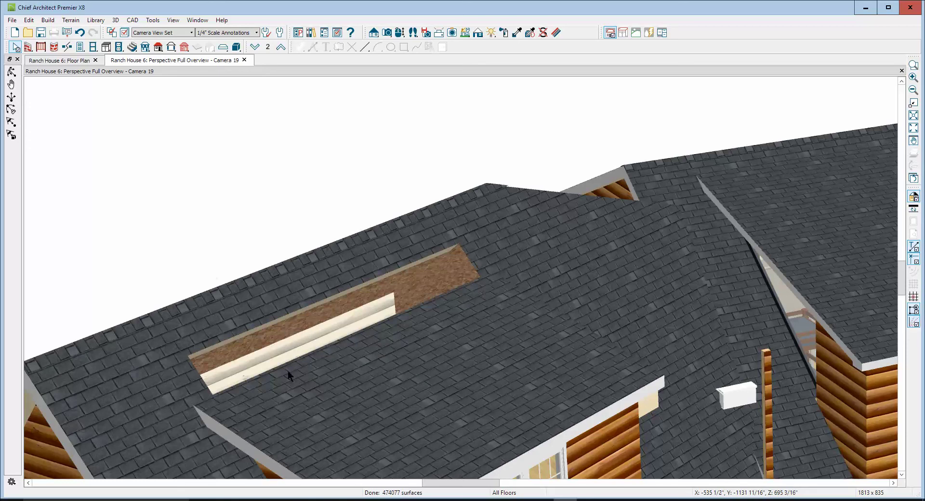
Shrink the opening in the garage's front roof plane by pulling its upper edge down under the dormer roof.
{"action": "key", "text": "ctrl+Tab"}
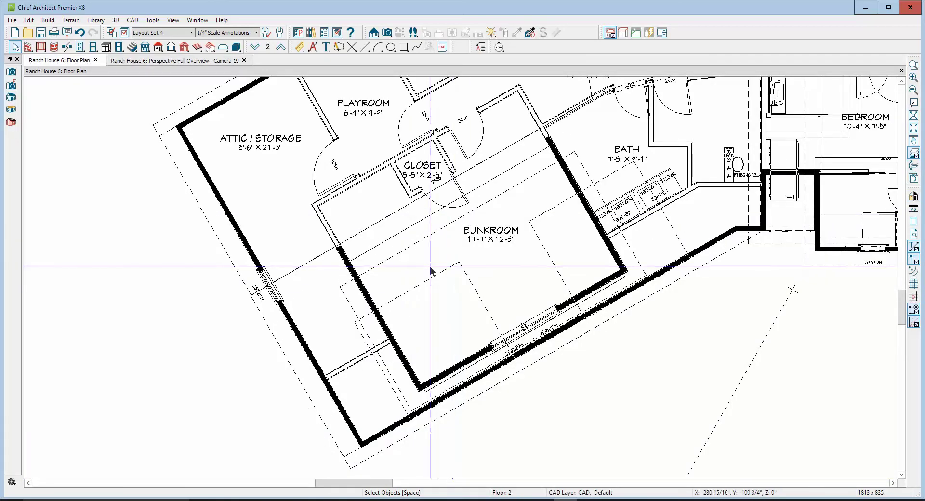
{"action": "left_click", "coordinate": [393, 236]}
{"action": "left_click_drag", "start_coordinate": [393, 236], "coordinate": [395, 255]}
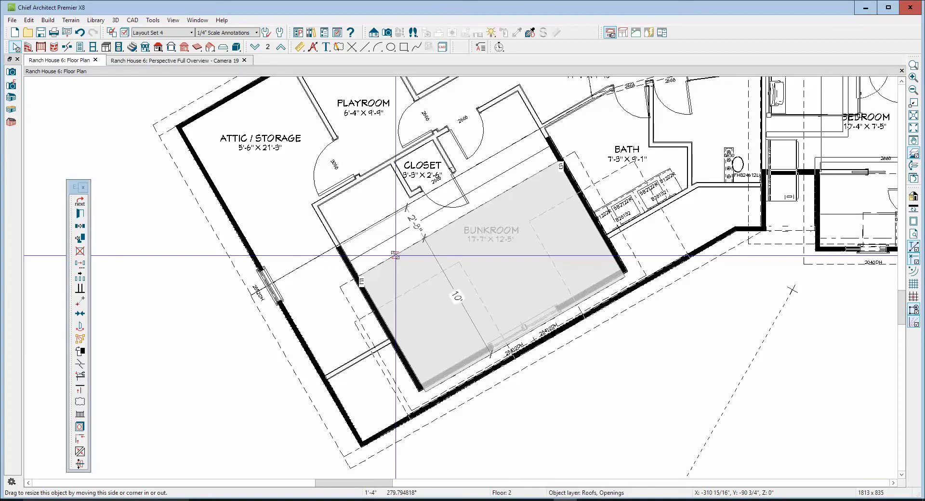
{"action": "left_click_drag", "start_coordinate": [395, 255], "coordinate": [428, 270]}
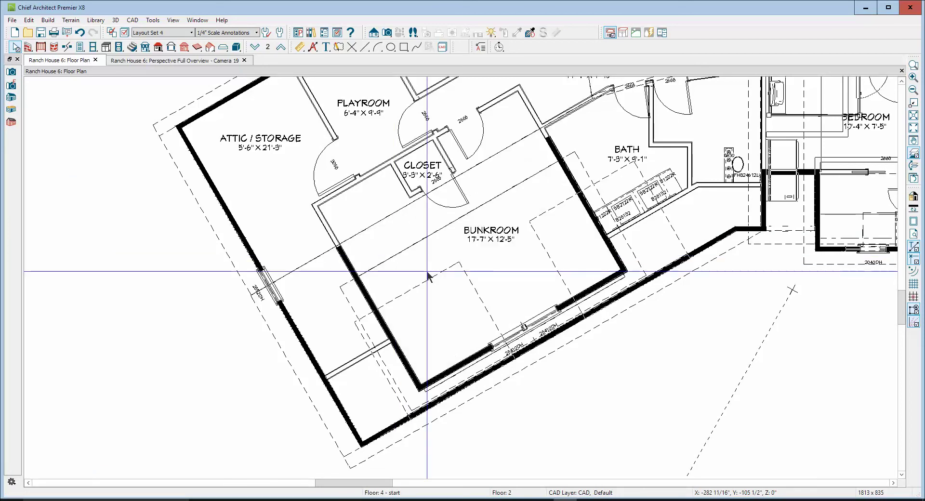
{"action": "key", "text": "ctrl+Tab"}
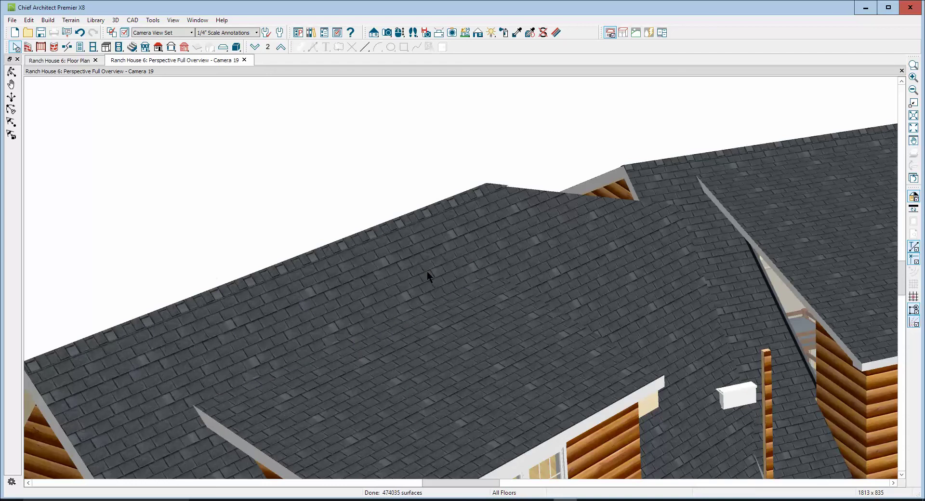
Make the narrow log wall poking through the roof beside the garage invisible.
{"action": "scroll", "coordinate": [462, 239], "scroll_direction": "down", "scroll_amount": 3}
{"action": "scroll", "coordinate": [523, 246], "scroll_direction": "up", "scroll_amount": 2}
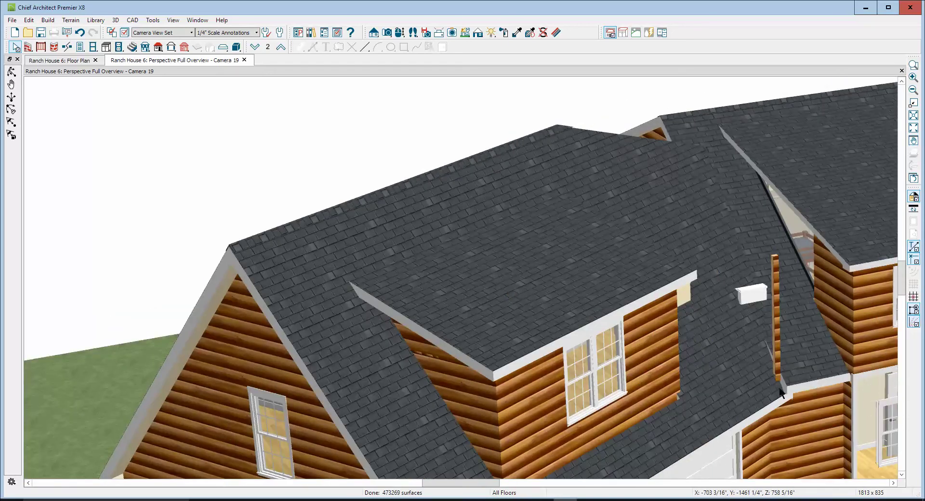
{"action": "scroll", "coordinate": [782, 383], "scroll_direction": "up", "scroll_amount": 1}
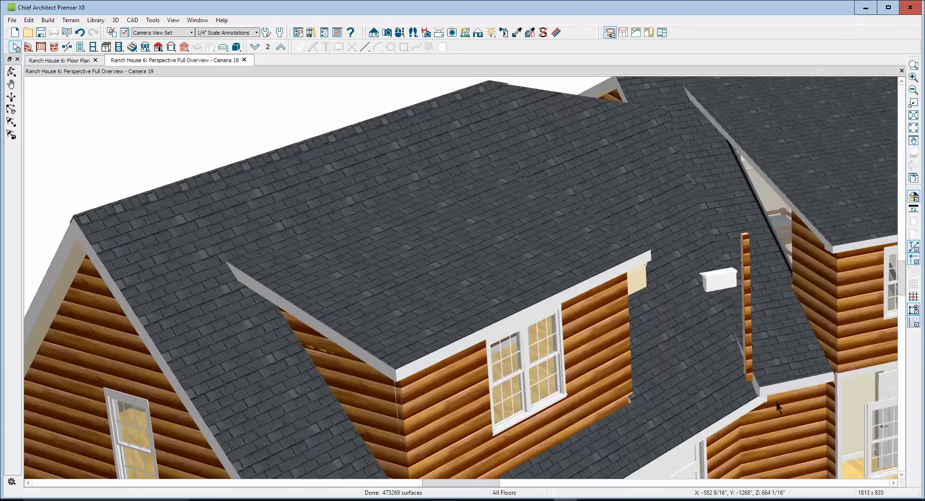
{"action": "left_click", "coordinate": [777, 408]}
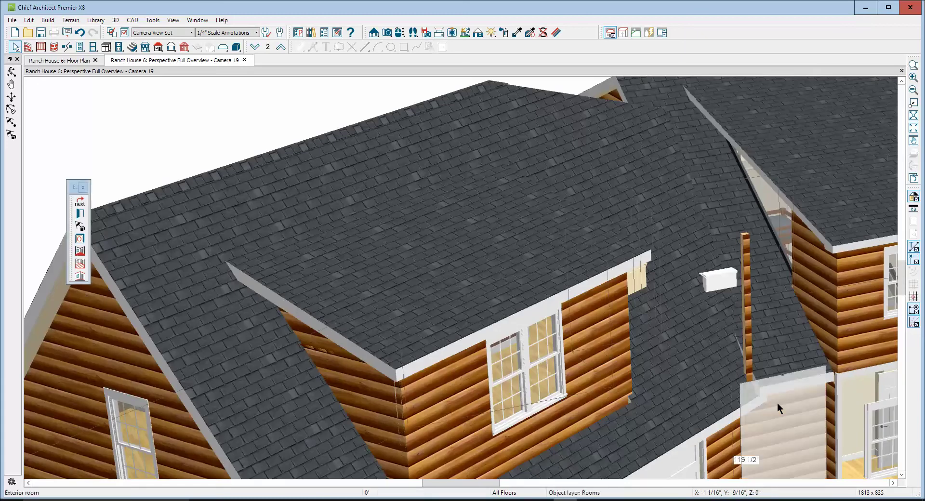
{"action": "key", "text": "Tab"}
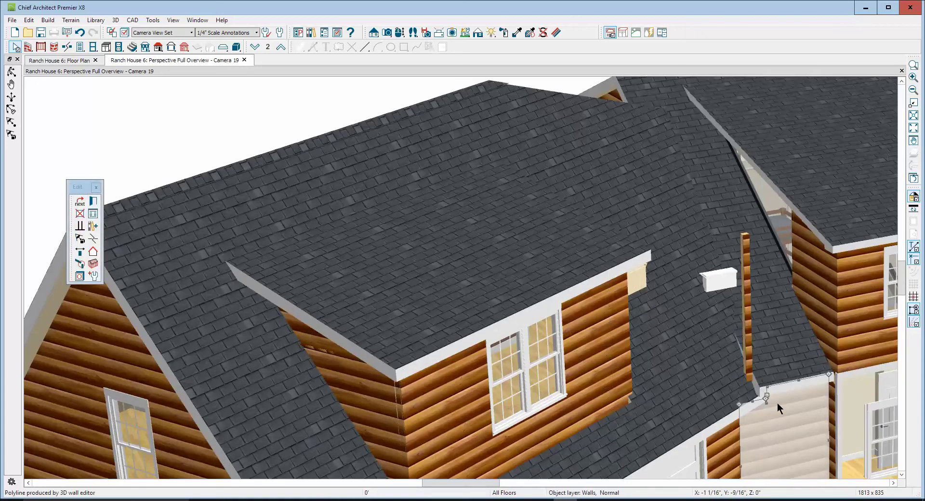
{"action": "left_click", "coordinate": [746, 359]}
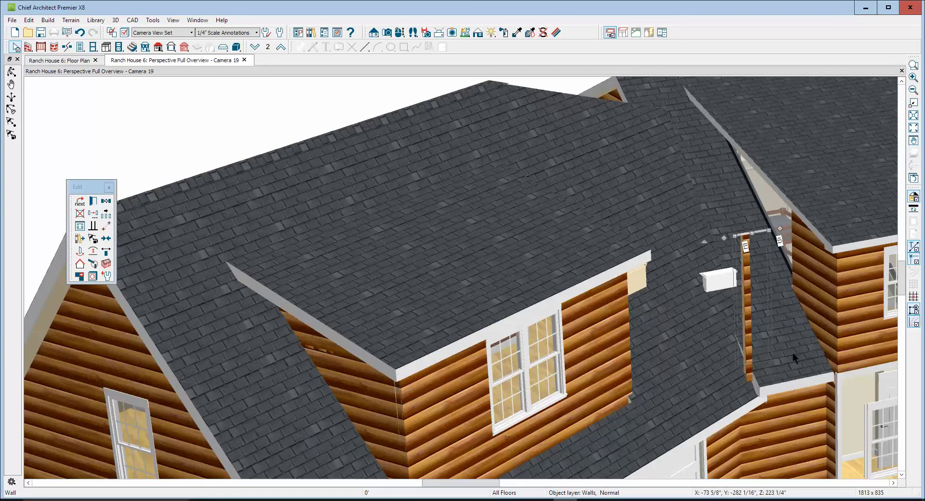
{"action": "left_click", "coordinate": [102, 206]}
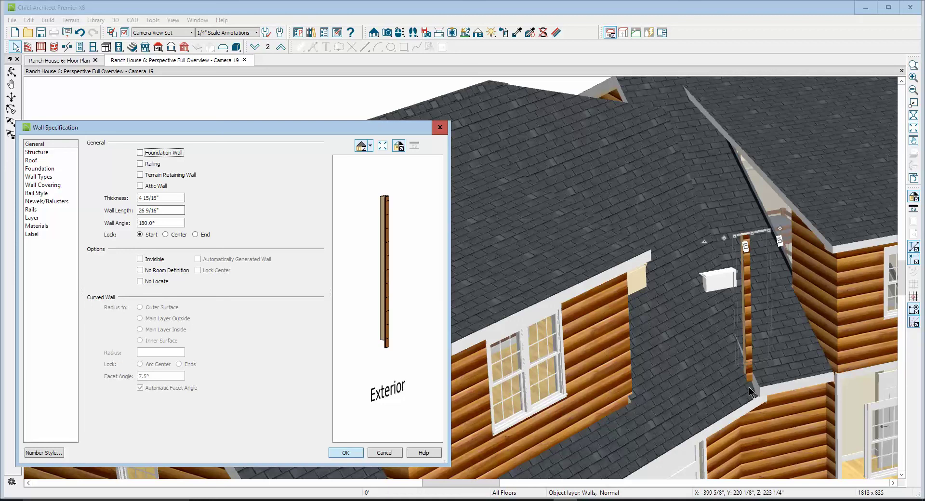
{"action": "left_click", "coordinate": [150, 260]}
{"action": "left_click", "coordinate": [345, 453]}
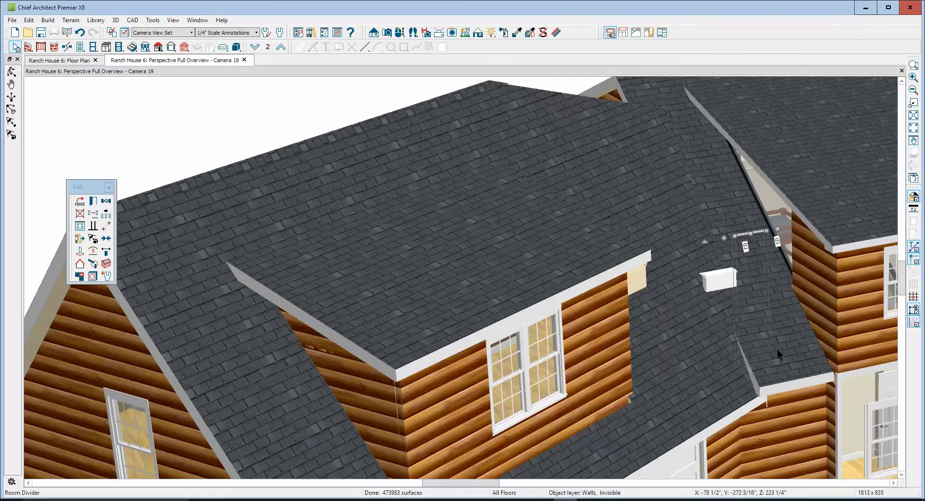
Add a break in the lower part of the narrow roof plane's edge along the garage roof.
{"action": "left_click", "coordinate": [750, 332]}
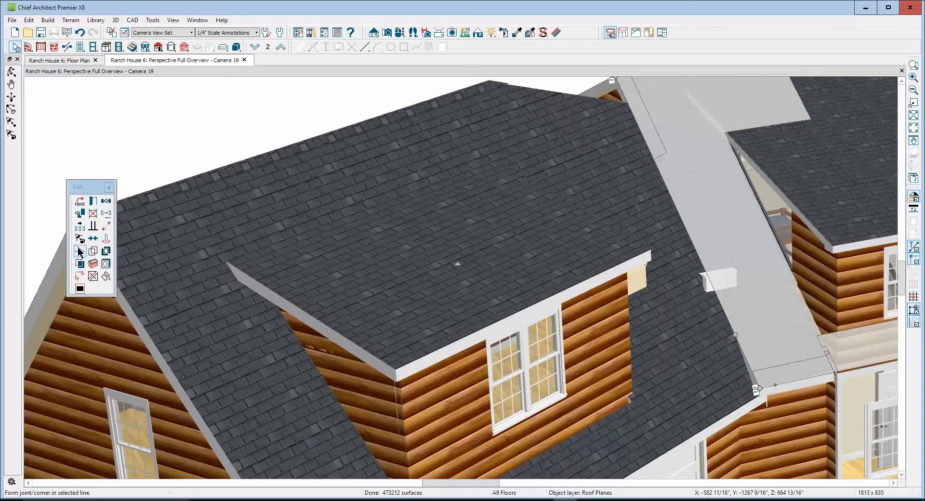
{"action": "left_click", "coordinate": [80, 251]}
{"action": "left_click", "coordinate": [732, 321]}
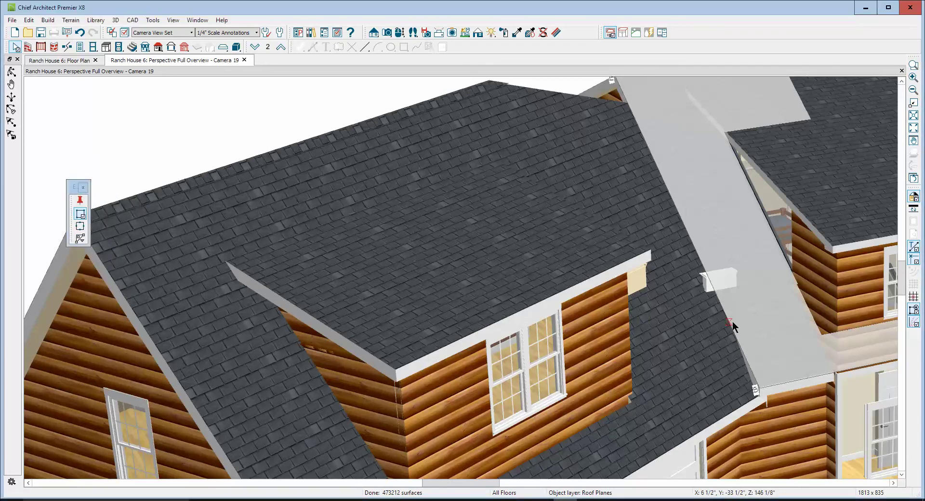
{"action": "left_click", "coordinate": [733, 364]}
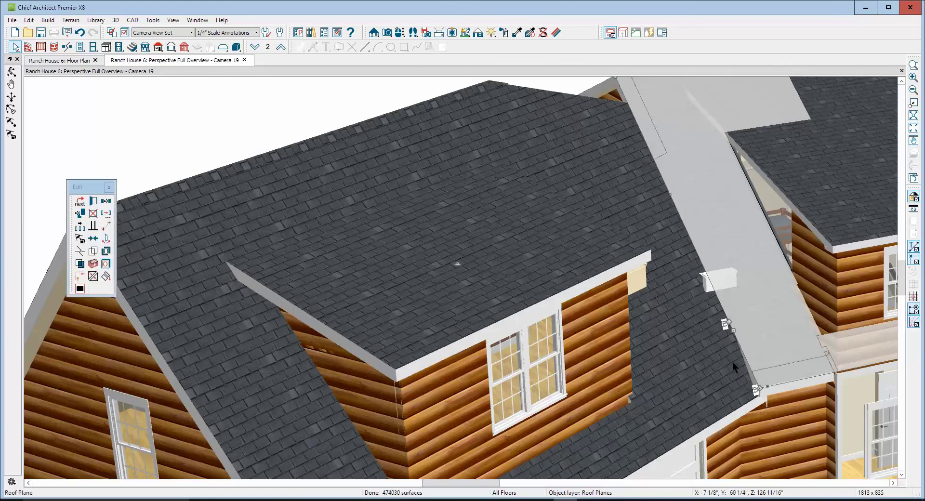
{"action": "left_click_drag", "start_coordinate": [733, 362], "coordinate": [728, 351]}
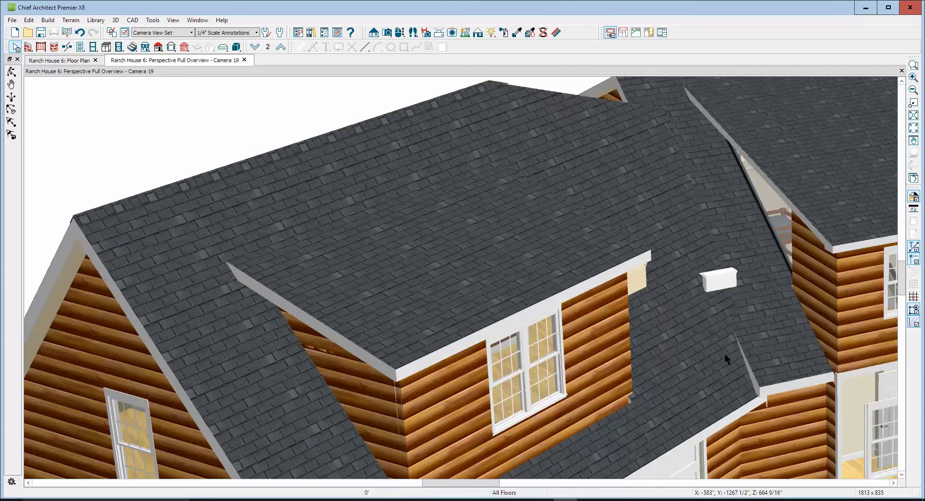
Add a break in the lower part of the garage front roof plane's edge beside the narrow roof plane.
{"action": "left_click", "coordinate": [724, 354]}
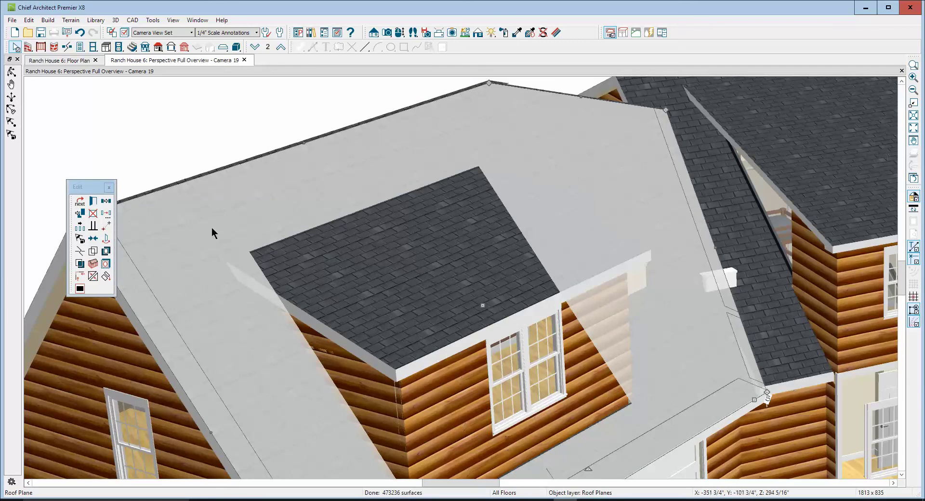
{"action": "left_click", "coordinate": [81, 251]}
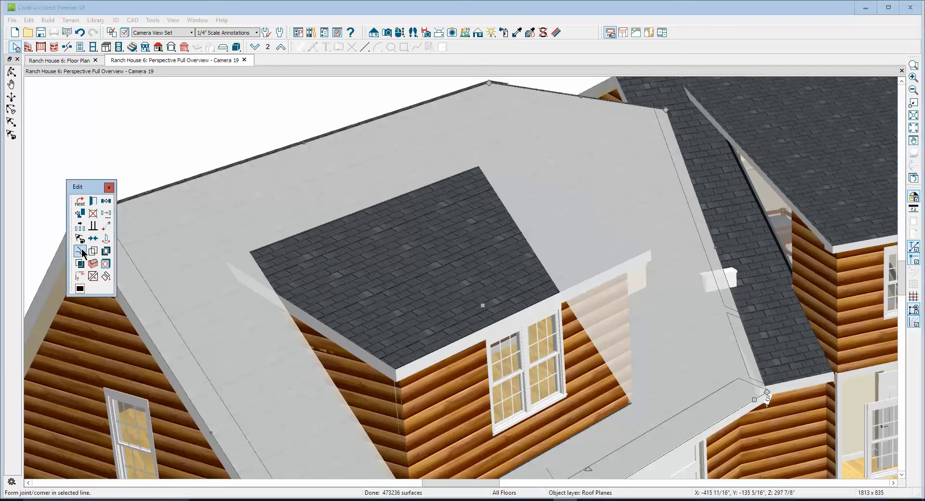
{"action": "left_click", "coordinate": [743, 333]}
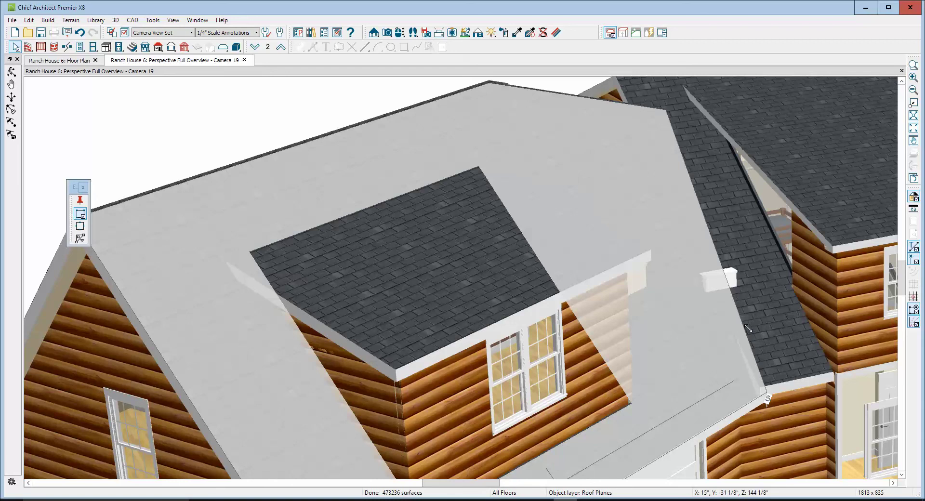
{"action": "left_click", "coordinate": [749, 329]}
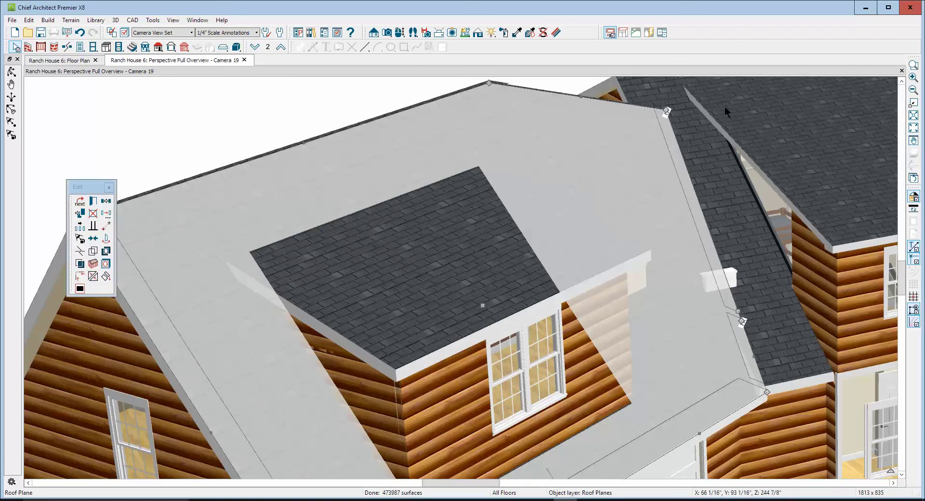
Join the new lower segment of the garage front roof plane's edge to the narrow roof plane.
{"action": "left_click", "coordinate": [751, 357]}
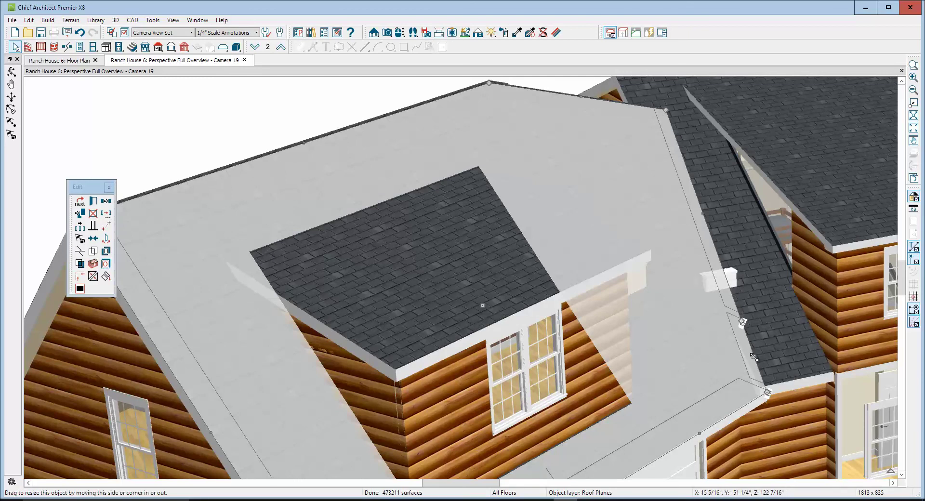
{"action": "left_click", "coordinate": [103, 278]}
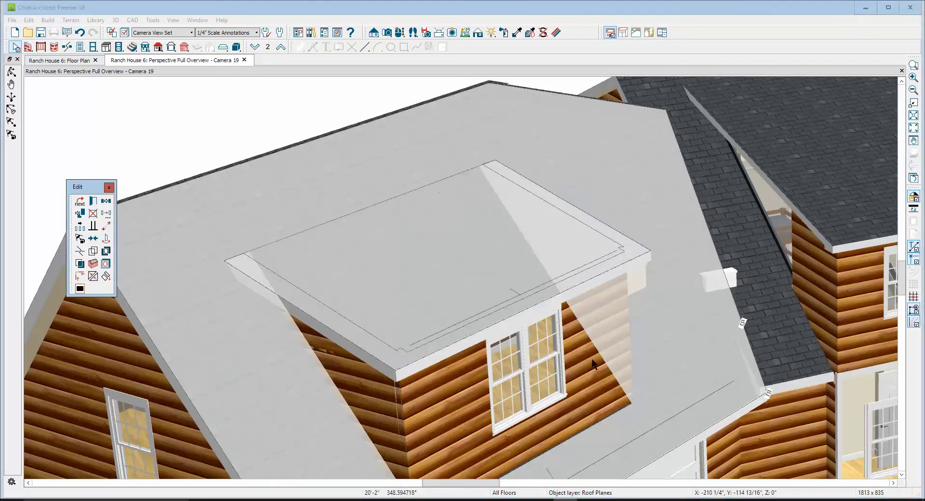
{"action": "left_click", "coordinate": [756, 376]}
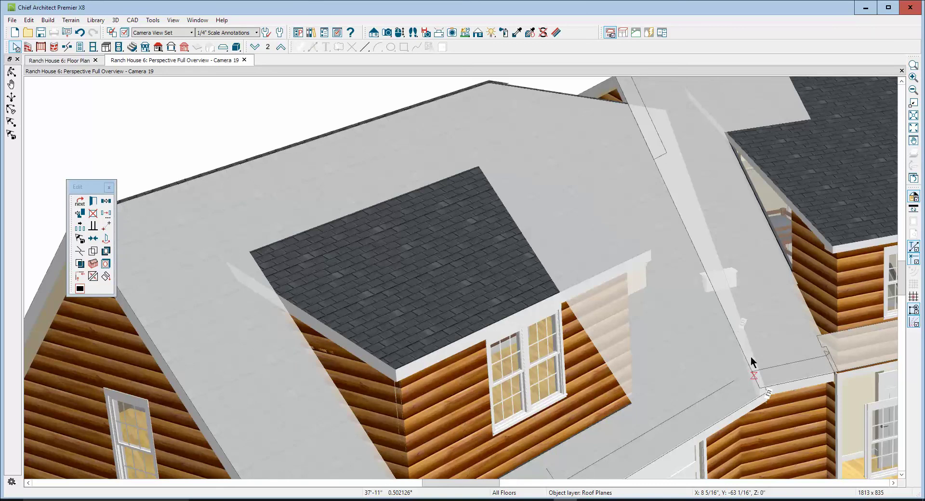
{"action": "left_click", "coordinate": [666, 127]}
{"action": "key", "text": "Escape"}
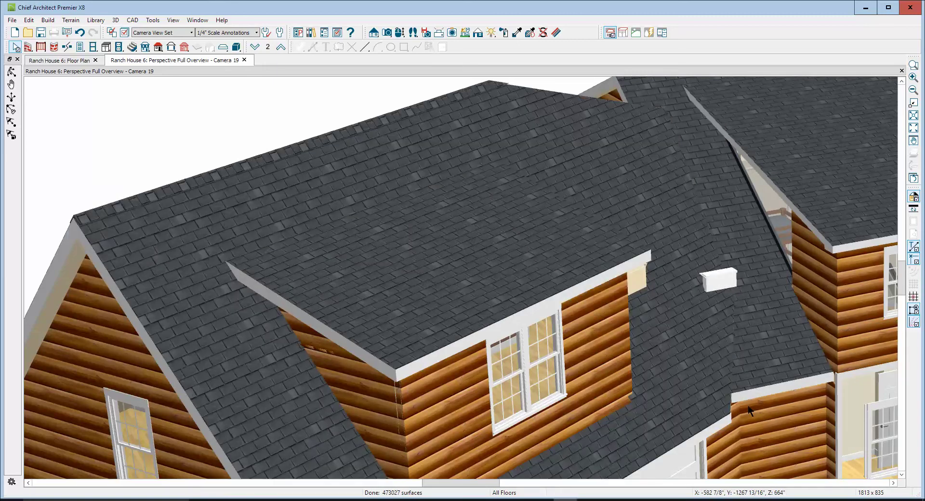
Extend the narrow roof plane's eave edge down to line up with the corner of the garage roof's eave.
{"action": "left_click", "coordinate": [722, 278]}
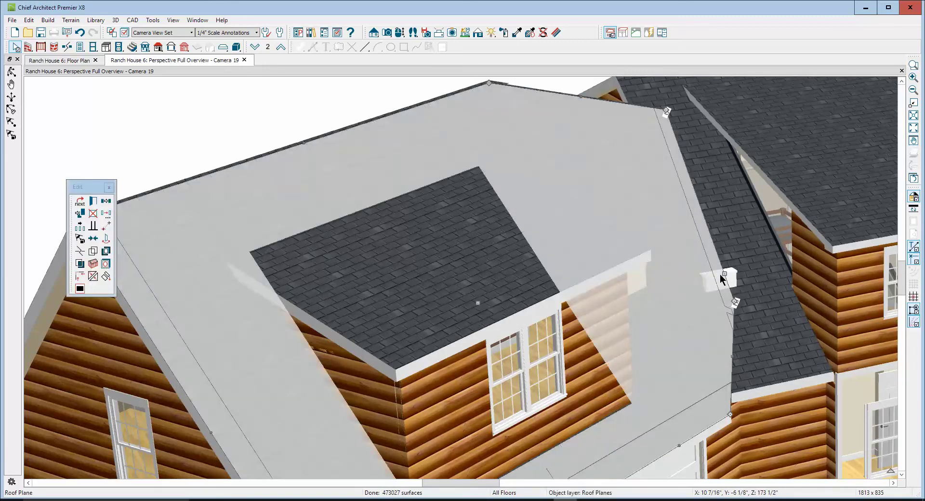
{"action": "left_click", "coordinate": [763, 385]}
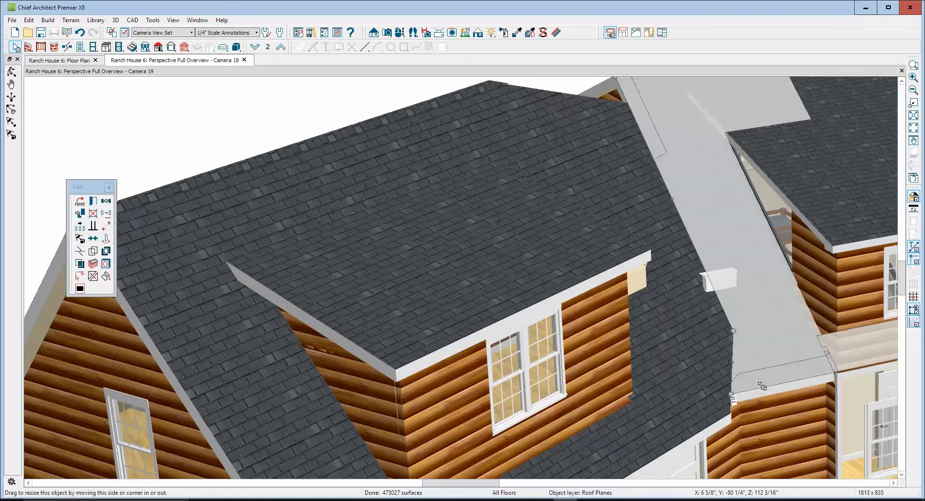
{"action": "left_click_drag", "start_coordinate": [762, 386], "coordinate": [731, 419]}
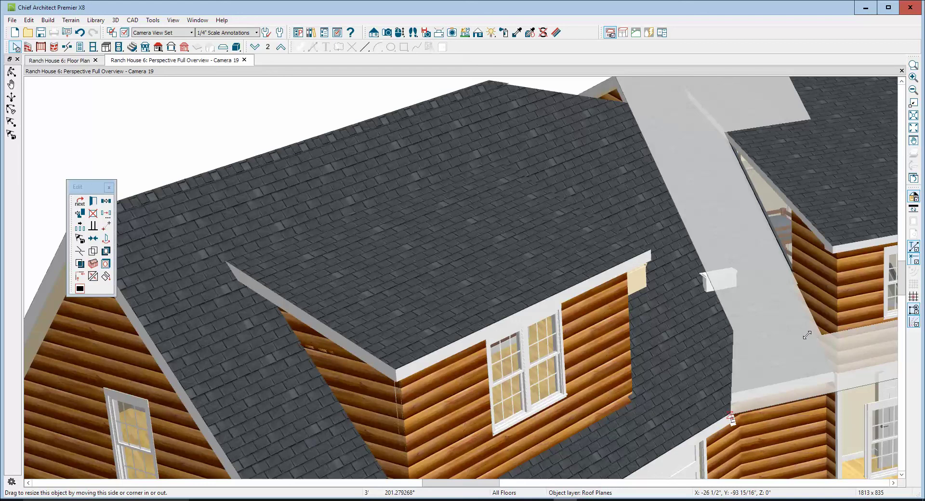
{"action": "left_click_drag", "start_coordinate": [807, 333], "coordinate": [808, 332]}
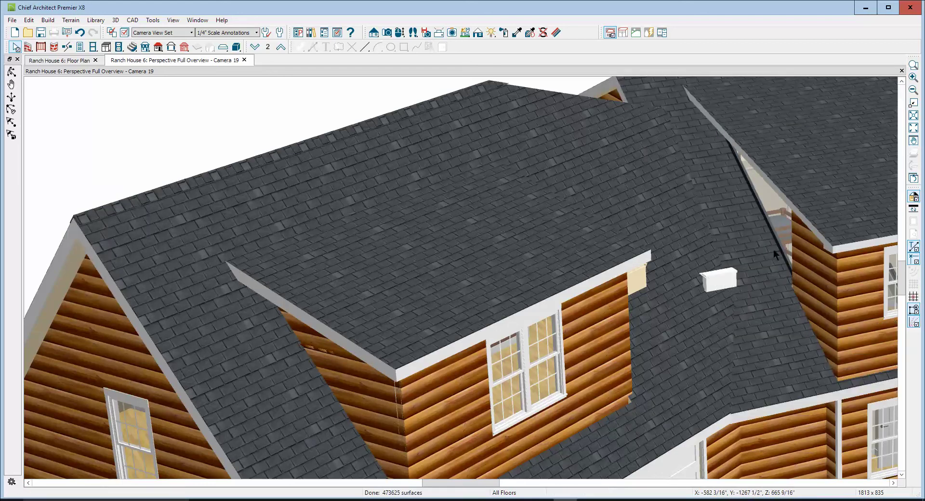
{"action": "left_click", "coordinate": [793, 278]}
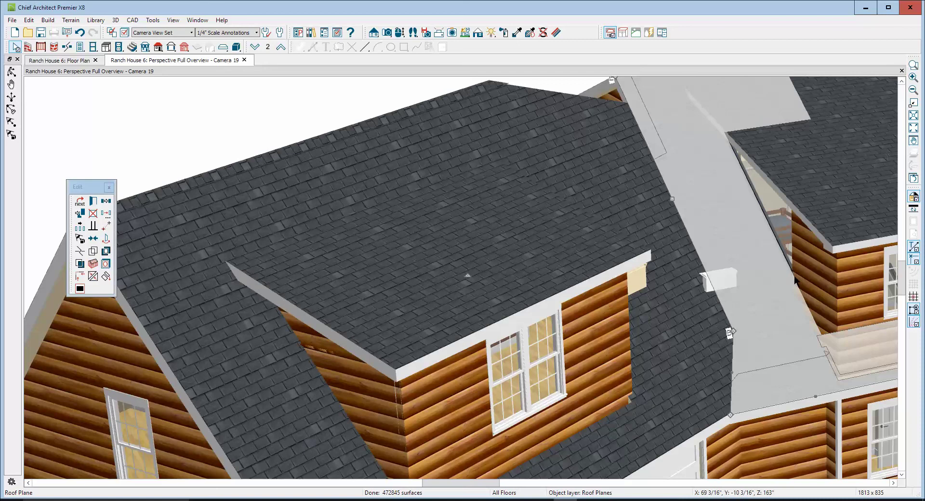
{"action": "key", "text": "Escape"}
{"action": "left_click", "coordinate": [779, 259]}
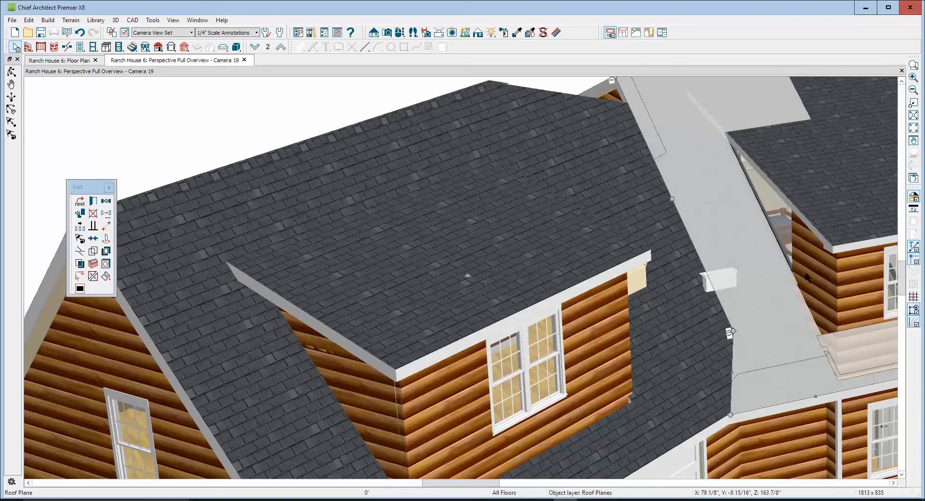
{"action": "key", "text": "Escape"}
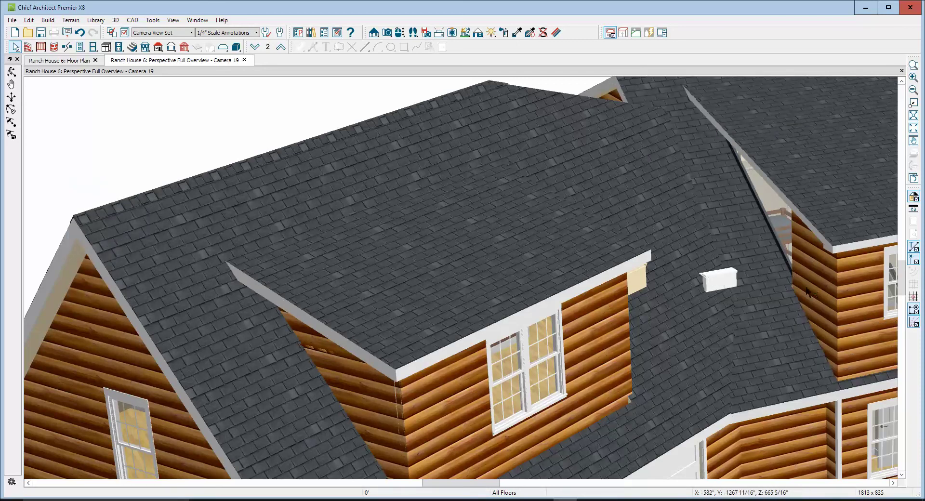
In the floor plan, change the skylight over the 10'-4" x 7'-5" bedroom into a plain roof hole by turning off the Skylight option.
{"action": "key", "text": "ctrl+Tab"}
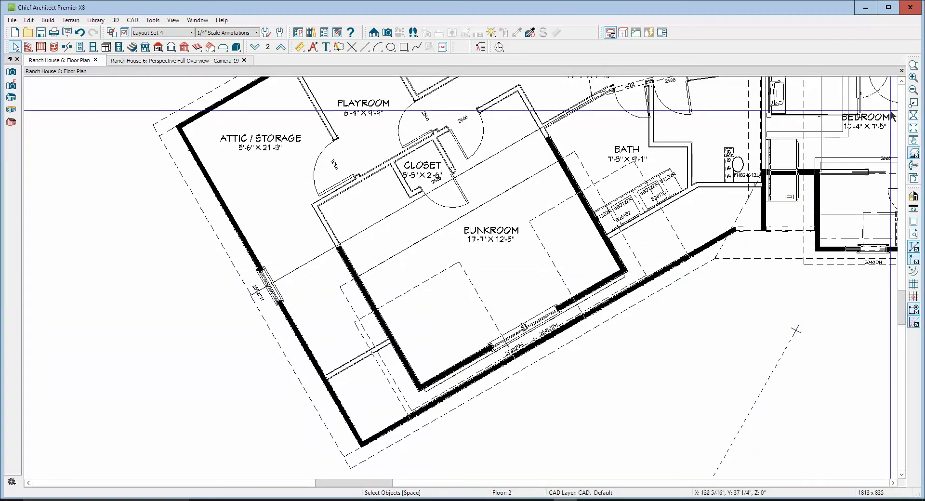
{"action": "left_click", "coordinate": [913, 90]}
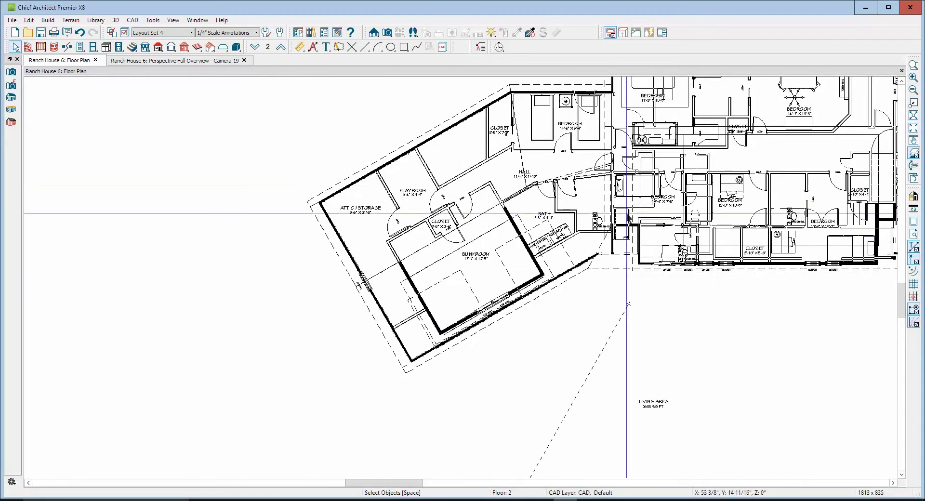
{"action": "scroll", "coordinate": [633, 190], "scroll_direction": "up", "scroll_amount": 5}
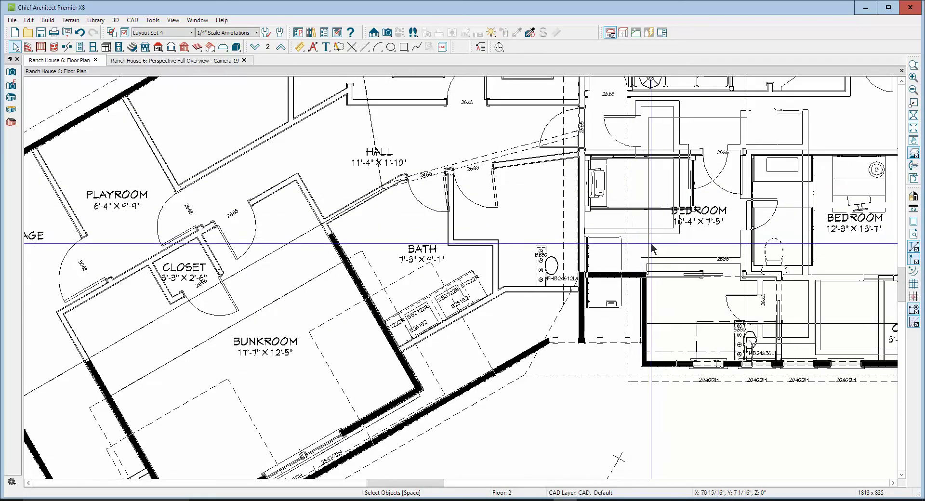
{"action": "left_click", "coordinate": [655, 250]}
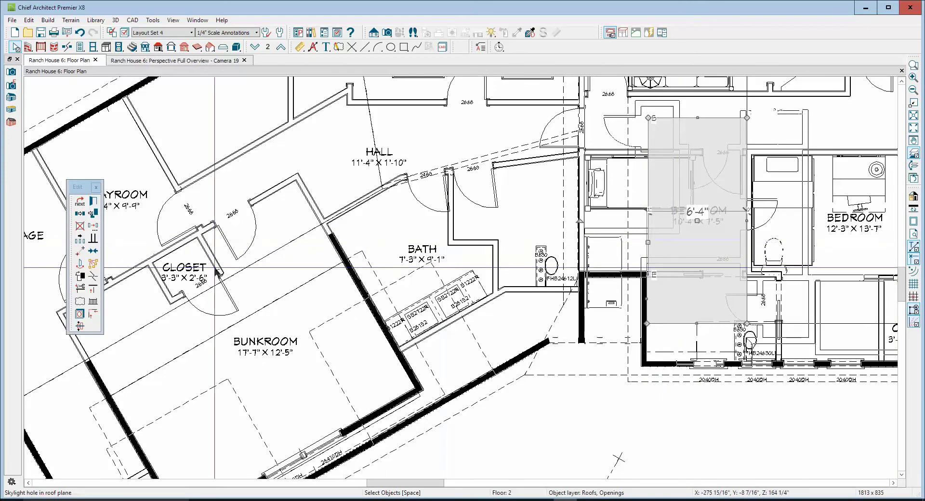
{"action": "left_click", "coordinate": [97, 204]}
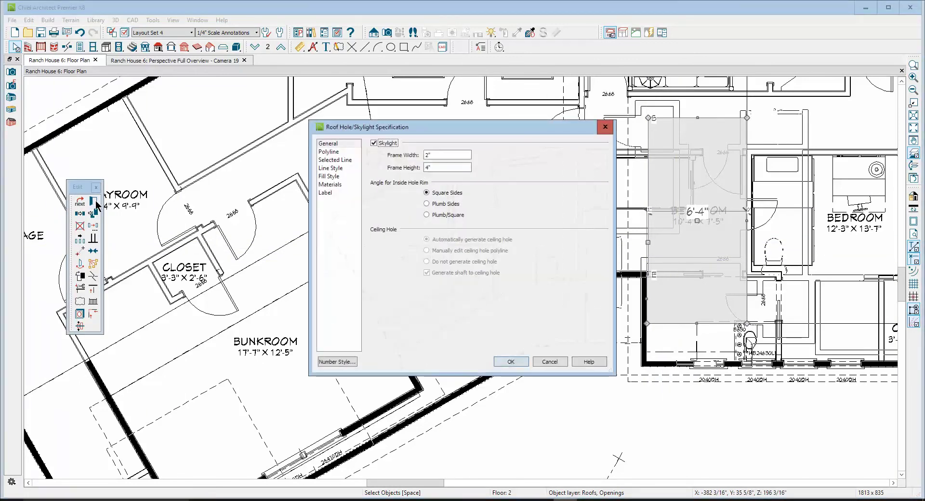
{"action": "left_click", "coordinate": [375, 144]}
{"action": "left_click", "coordinate": [510, 361]}
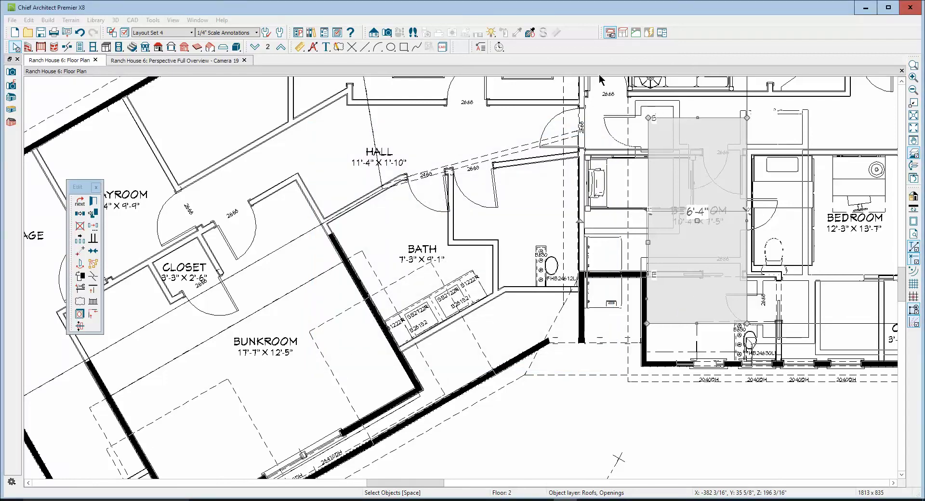
{"action": "key", "text": "Escape"}
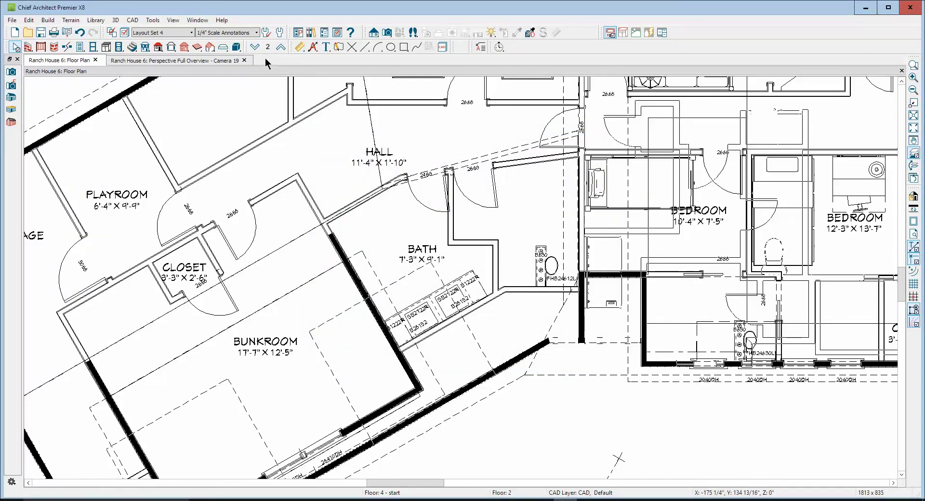
{"action": "left_click", "coordinate": [279, 49]}
{"action": "left_click", "coordinate": [280, 48]}
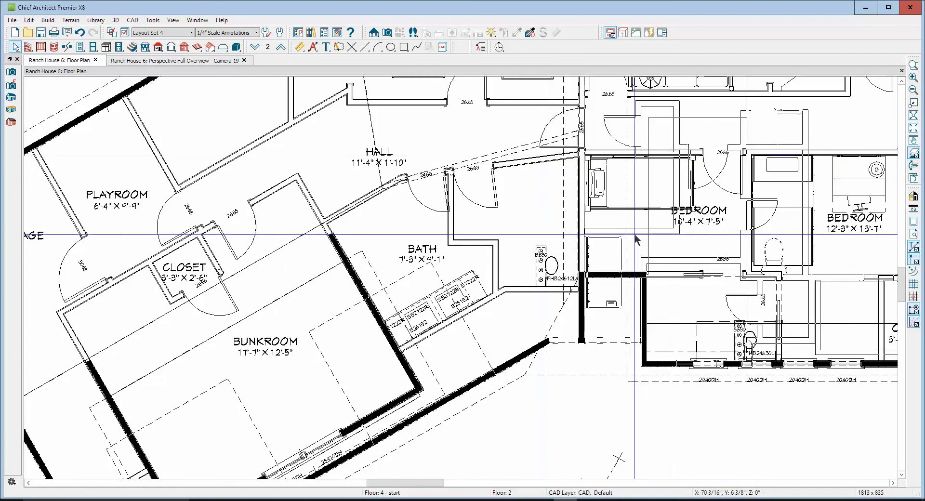
{"action": "left_click", "coordinate": [915, 153]}
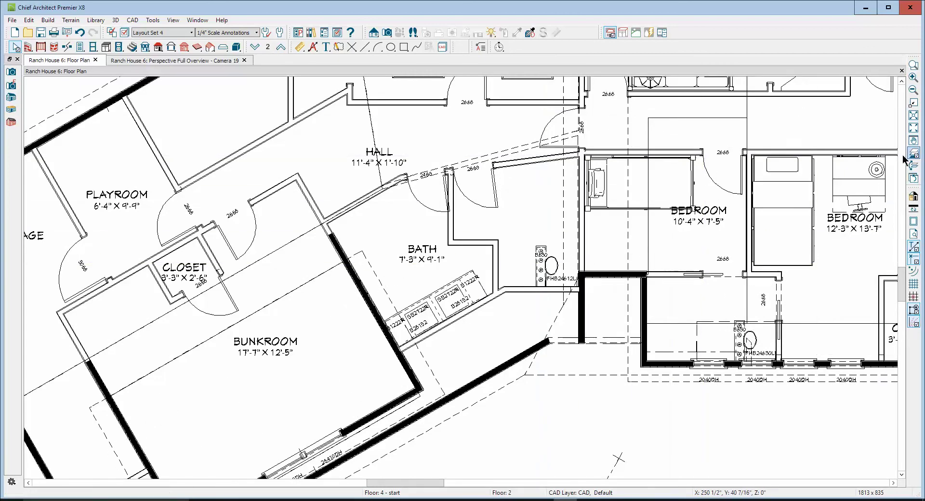
{"action": "left_click", "coordinate": [914, 153]}
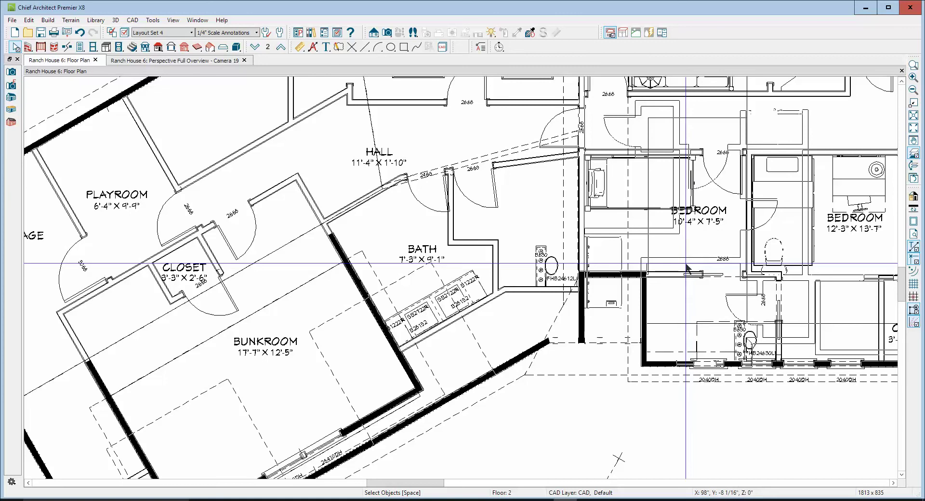
Widen the roof hole over the bedroom by moving its bath-side edge slightly outward, and check it in the perspective view.
{"action": "left_click", "coordinate": [653, 251]}
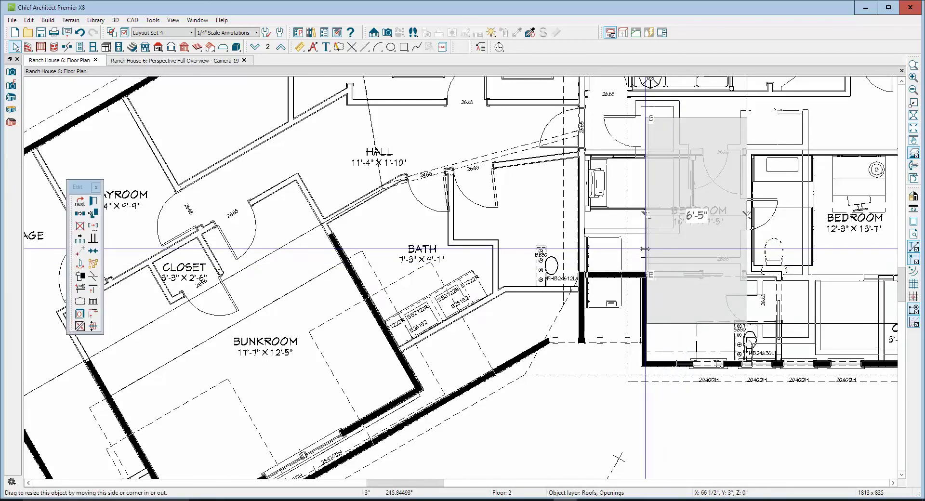
{"action": "left_click_drag", "start_coordinate": [645, 248], "coordinate": [639, 248]}
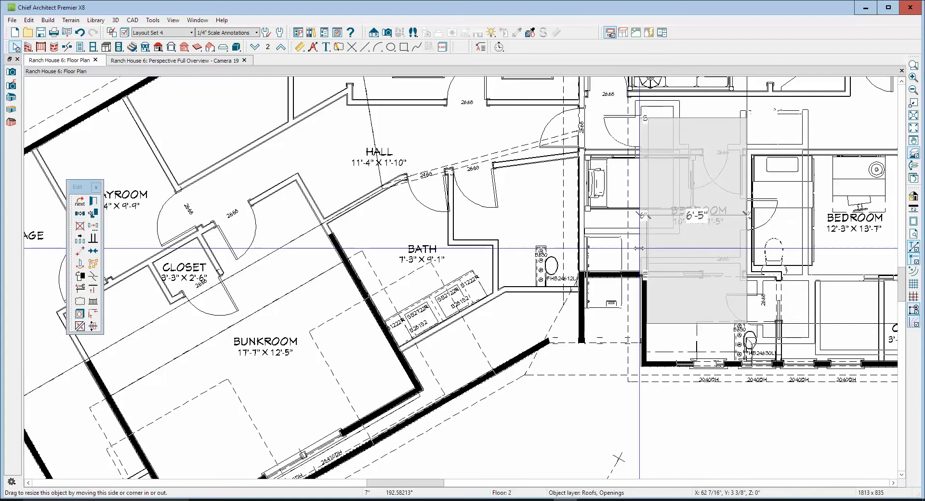
{"action": "mouse_move", "coordinate": [640, 248]}
{"action": "left_mouse_down"}
{"action": "mouse_move", "coordinate": [645, 326]}
{"action": "mouse_move", "coordinate": [640, 265]}
{"action": "left_mouse_up"}
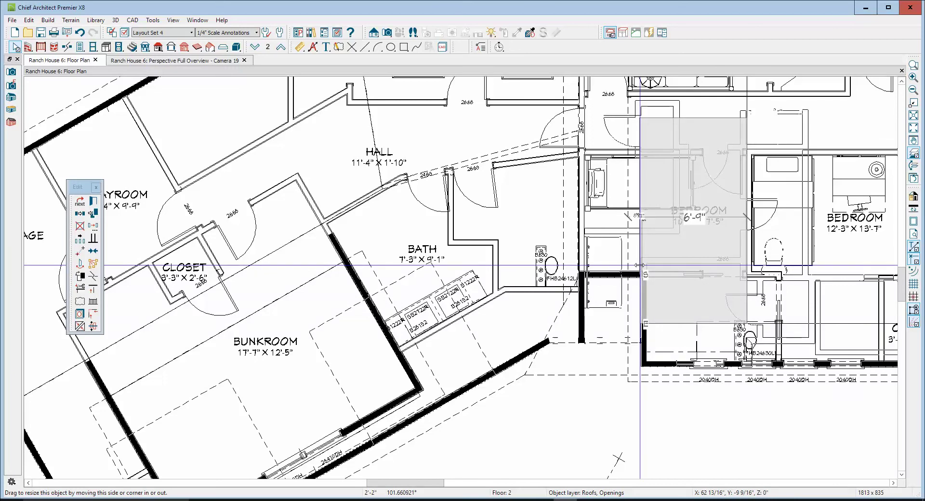
{"action": "left_click_drag", "start_coordinate": [639, 265], "coordinate": [640, 270]}
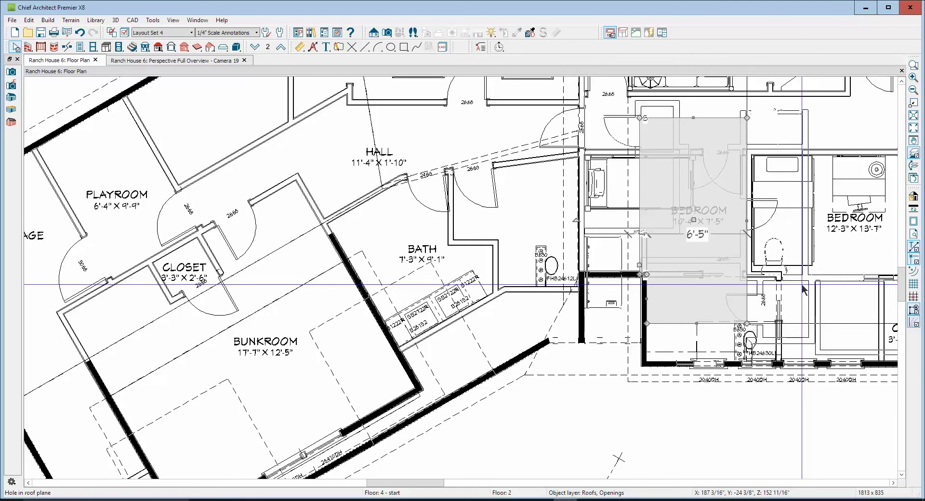
{"action": "key", "text": "ctrl+Tab"}
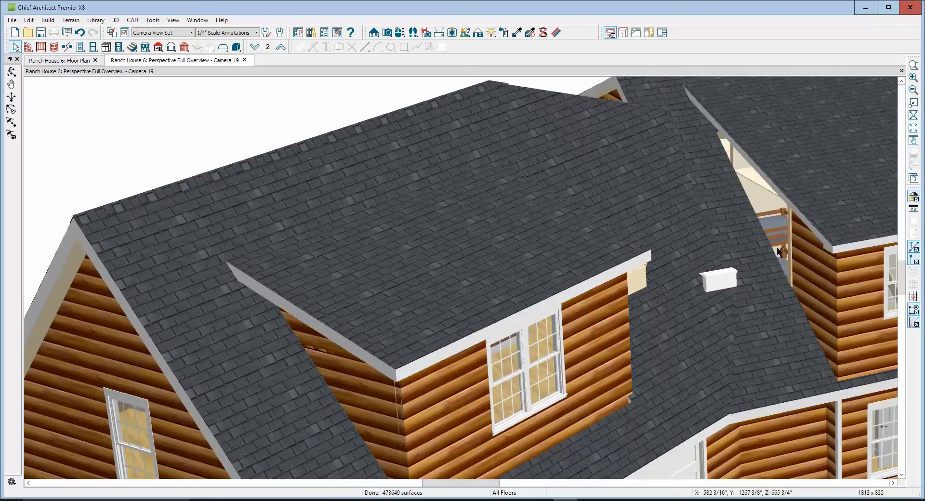
Extend the log side wall beside the narrow roof plane about 10'-9" back up the slope to close the gap under the main roof.
{"action": "left_click", "coordinate": [801, 248]}
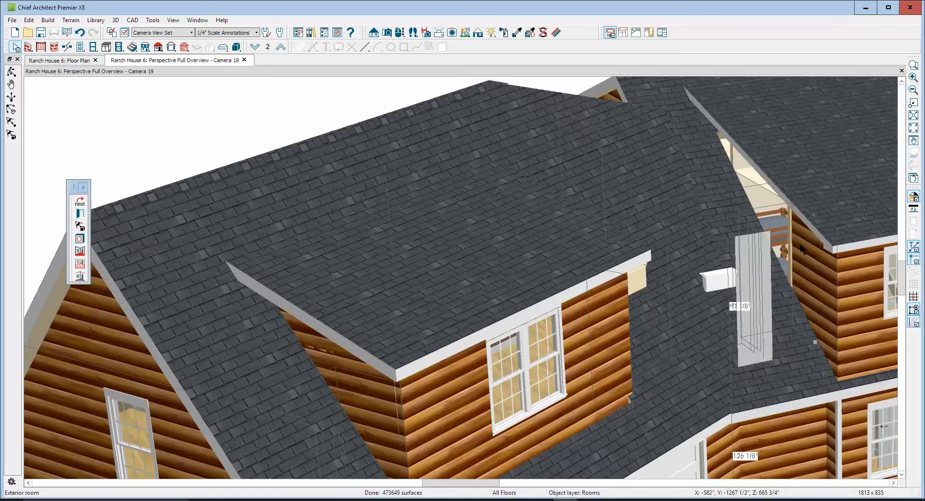
{"action": "left_click", "coordinate": [800, 244]}
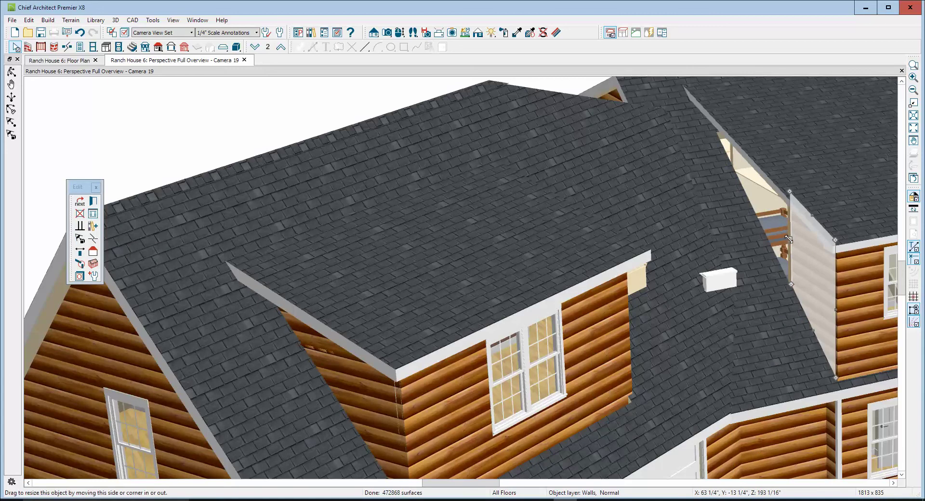
{"action": "left_click_drag", "start_coordinate": [790, 238], "coordinate": [713, 140]}
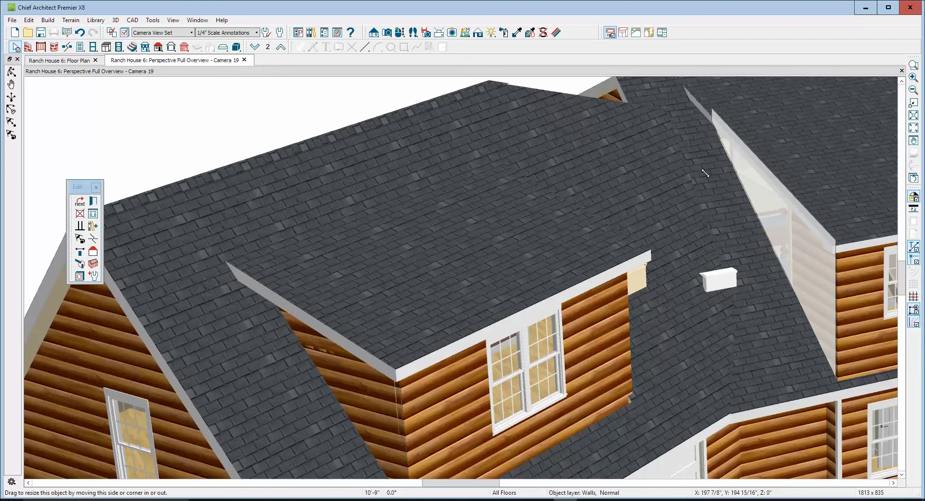
{"action": "key", "text": "Escape"}
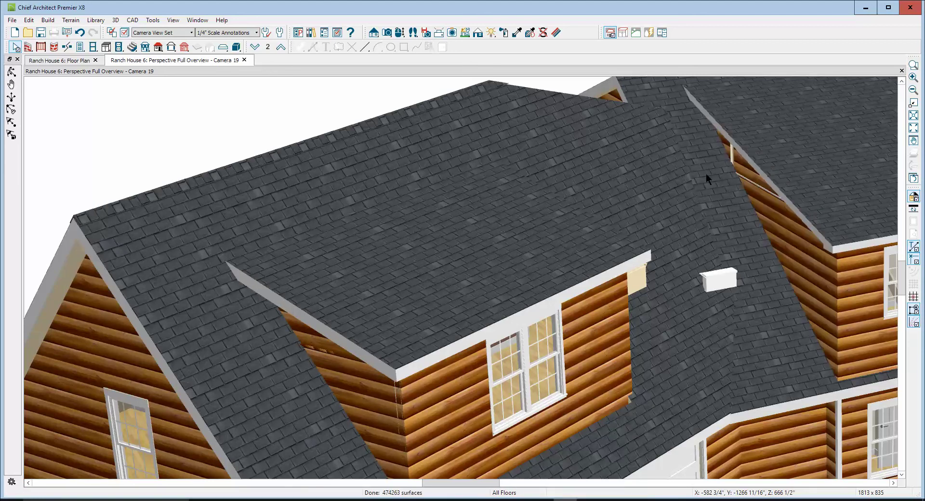
{"action": "scroll", "coordinate": [690, 127], "scroll_direction": "down", "scroll_amount": 5}
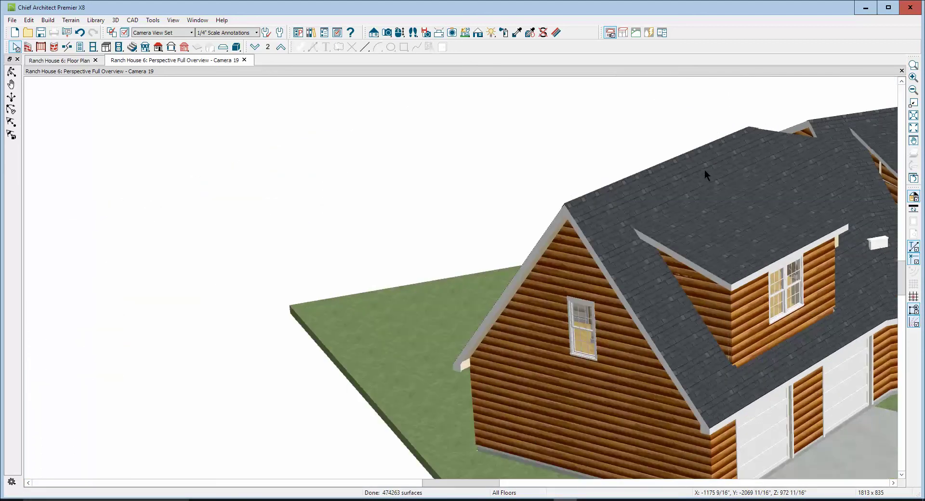
Examine the opening in the front dormer's side wall in the perspective view and its location in the second-floor plan.
{"action": "left_click", "coordinate": [11, 71]}
{"action": "left_click_drag", "start_coordinate": [711, 240], "coordinate": [905, 373]}
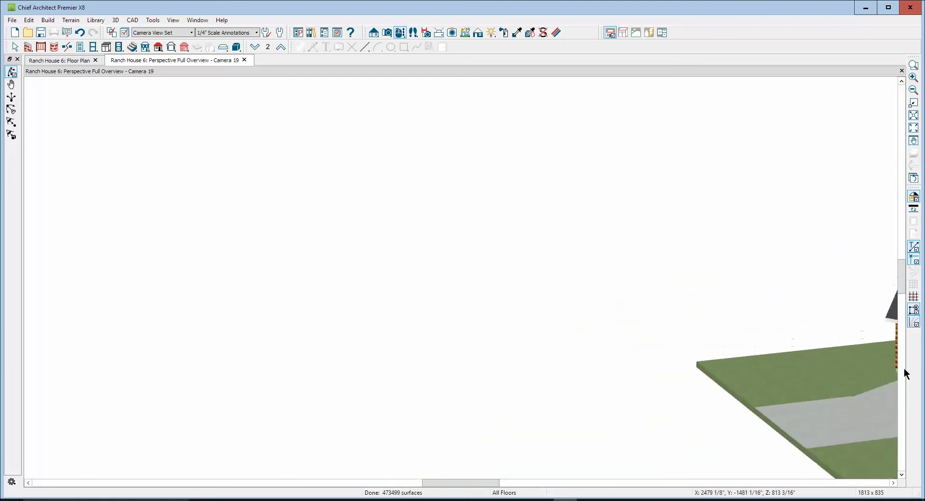
{"action": "left_click", "coordinate": [913, 115]}
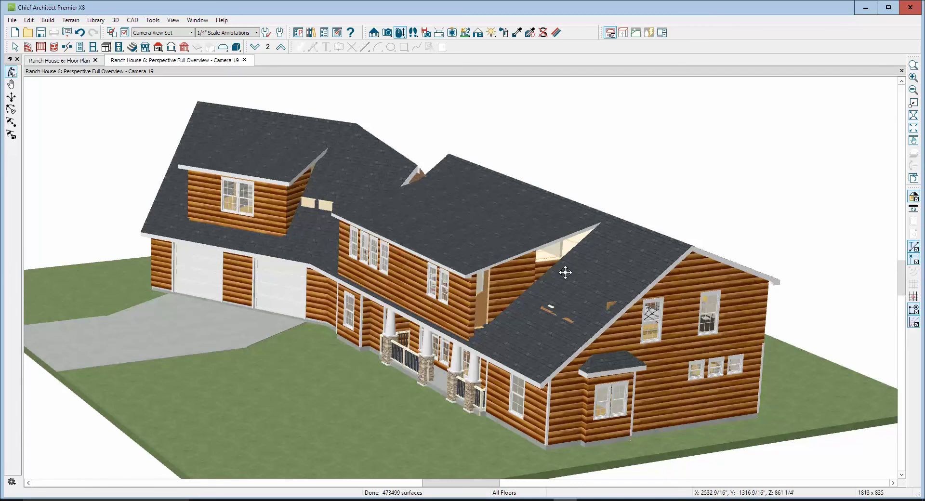
{"action": "scroll", "coordinate": [496, 278], "scroll_direction": "up", "scroll_amount": 3}
{"action": "key", "text": "space"}
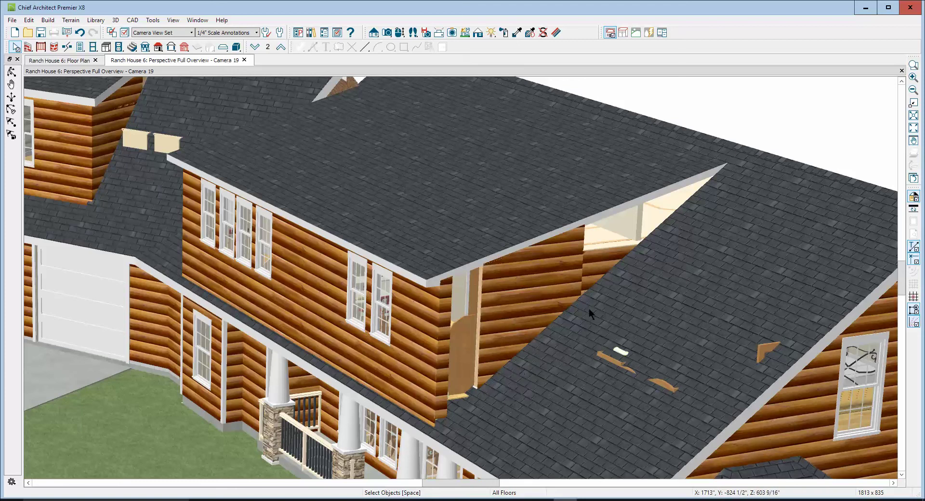
{"action": "key", "text": "ctrl+Tab"}
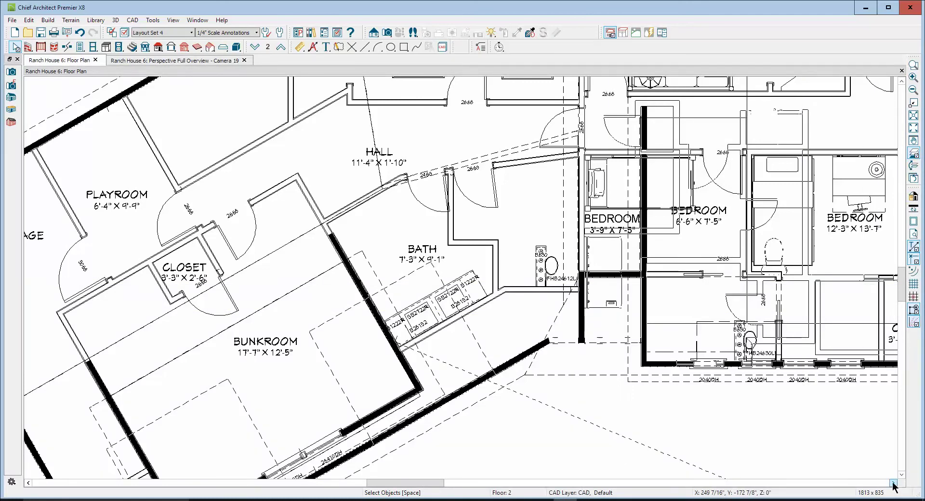
{"action": "left_click_drag", "start_coordinate": [892, 484], "coordinate": [893, 485]}
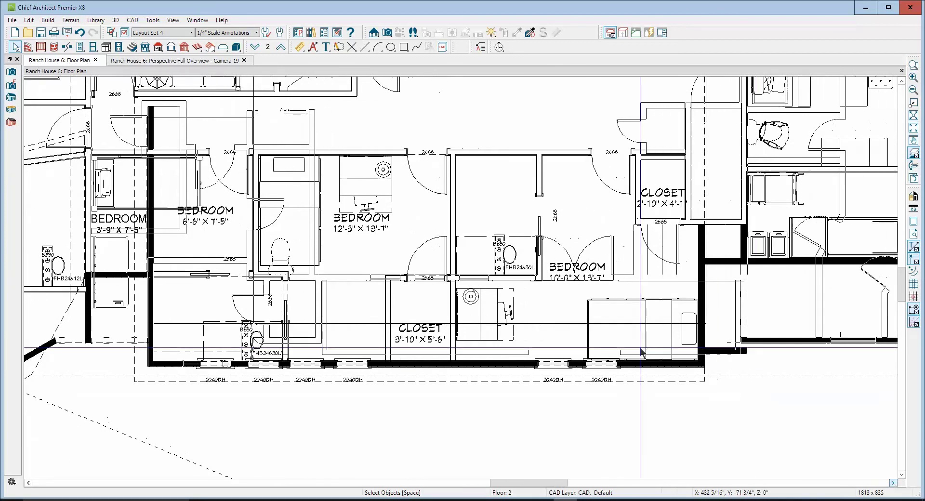
{"action": "left_click", "coordinate": [564, 323]}
{"action": "key", "text": "Escape"}
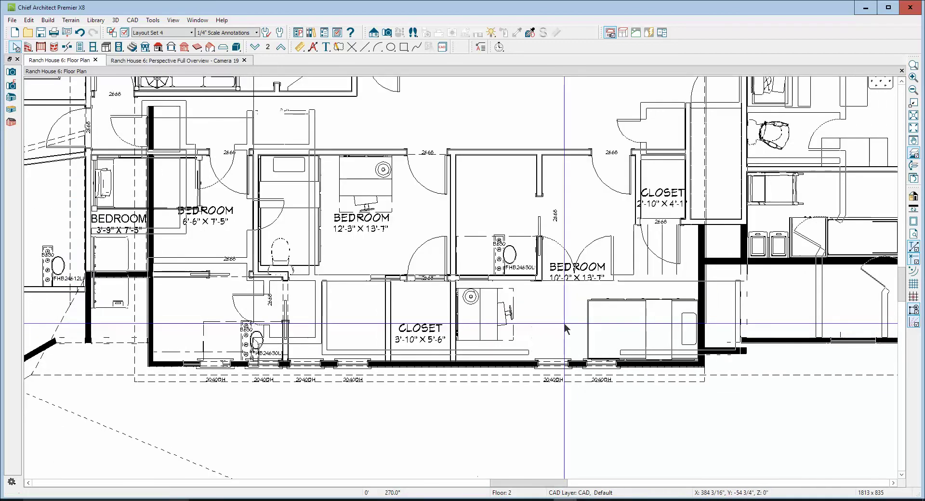
{"action": "key", "text": "ctrl+Tab"}
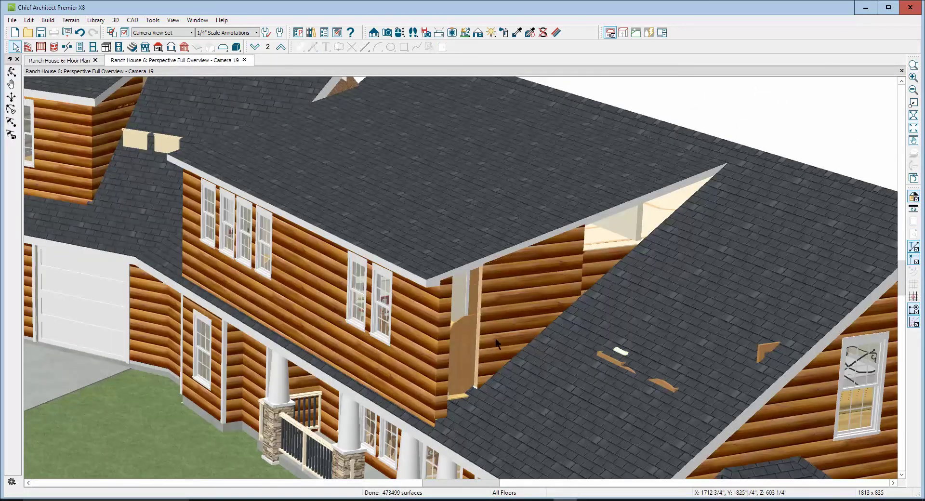
{"action": "left_click", "coordinate": [490, 364]}
{"action": "left_click", "coordinate": [488, 357]}
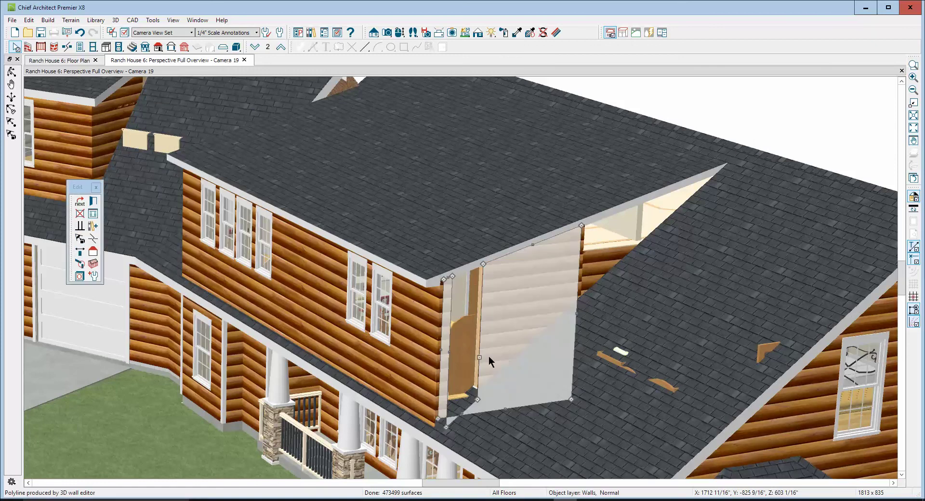
In the floor plan, try moving the roof hole's closet-side edge slightly beyond the dormer's side wall, and check it in the perspective view.
{"action": "key", "text": "ctrl+Tab"}
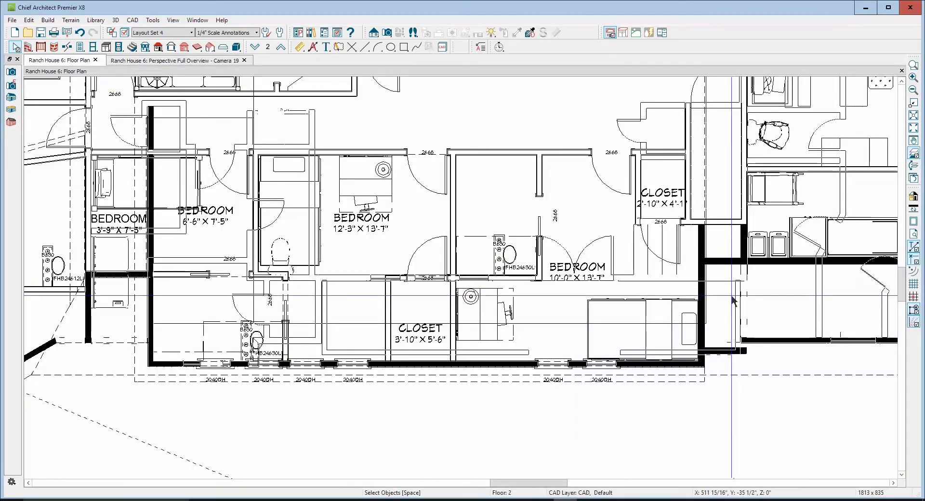
{"action": "left_click", "coordinate": [577, 325]}
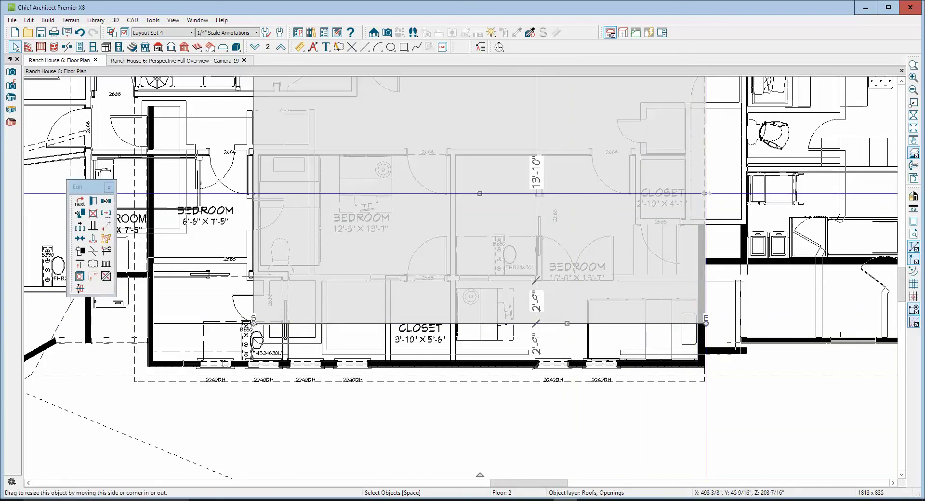
{"action": "left_click_drag", "start_coordinate": [707, 193], "coordinate": [719, 221]}
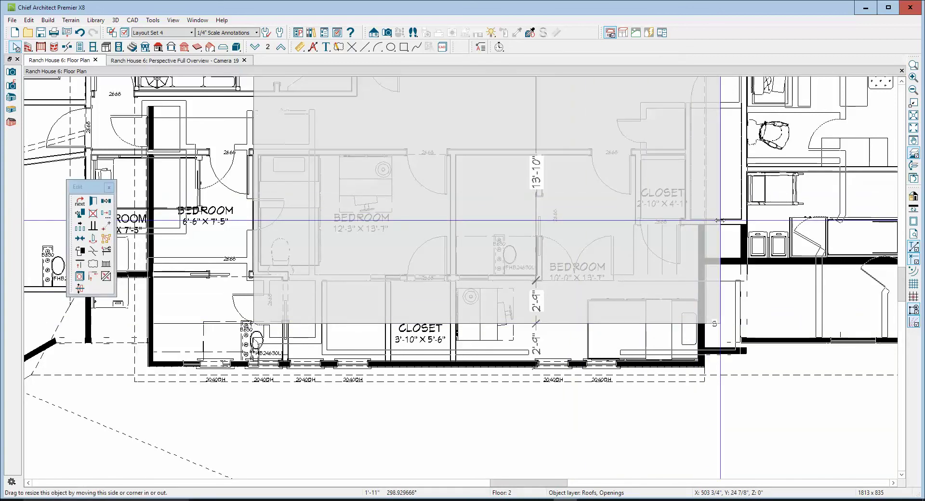
{"action": "left_click_drag", "start_coordinate": [718, 220], "coordinate": [719, 220]}
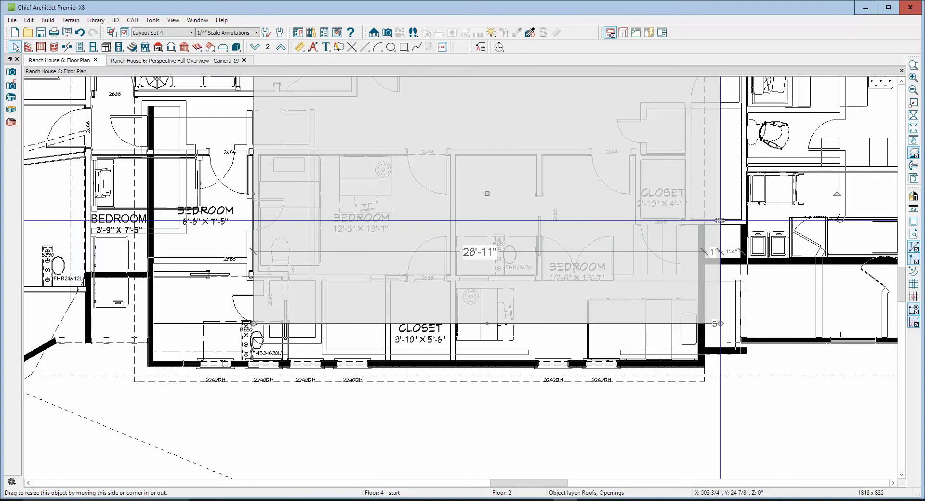
{"action": "key", "text": "ctrl+Tab"}
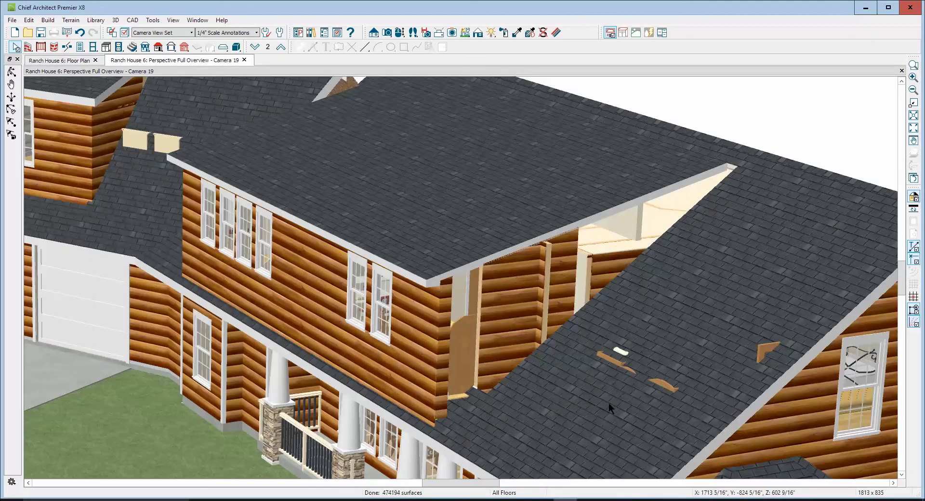
{"action": "left_click", "coordinate": [575, 328]}
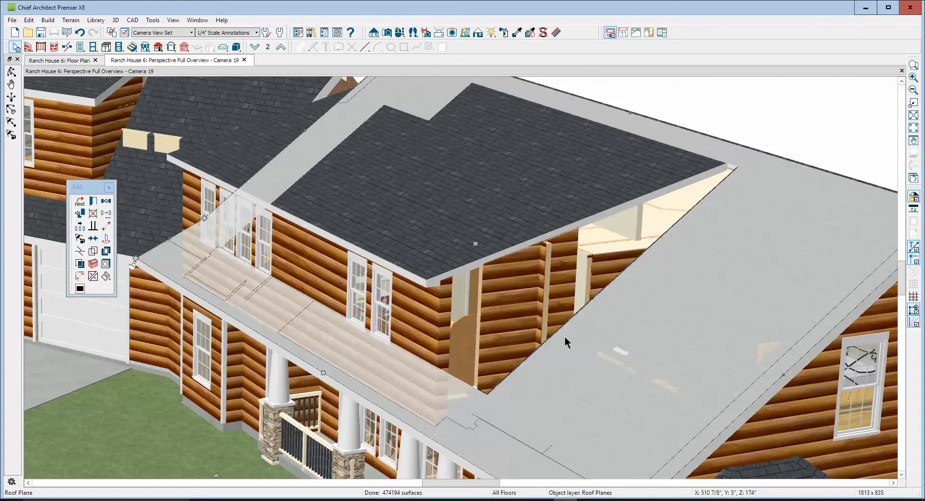
{"action": "key", "text": "Escape"}
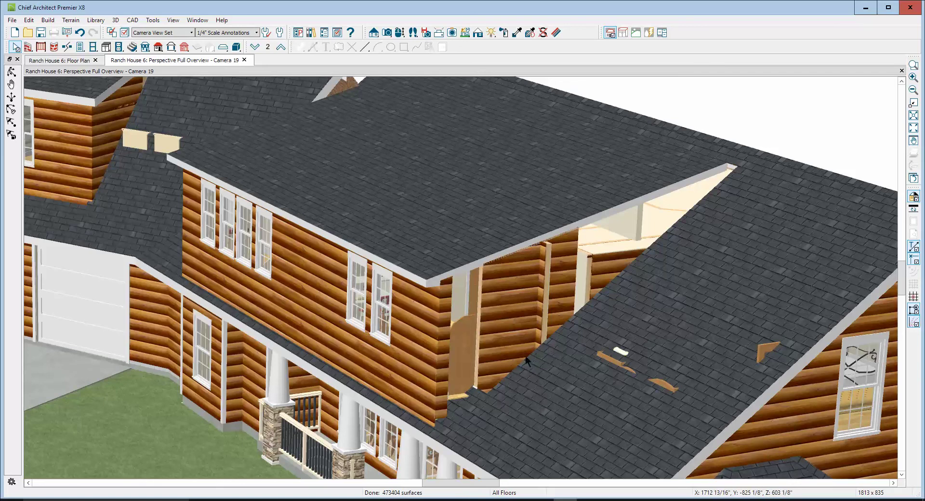
Extend the roof hole about 2'-10" to the dormer's front wall, pull its closet-side edge back to the side wall, and check it in perspective.
{"action": "key", "text": "ctrl+Tab"}
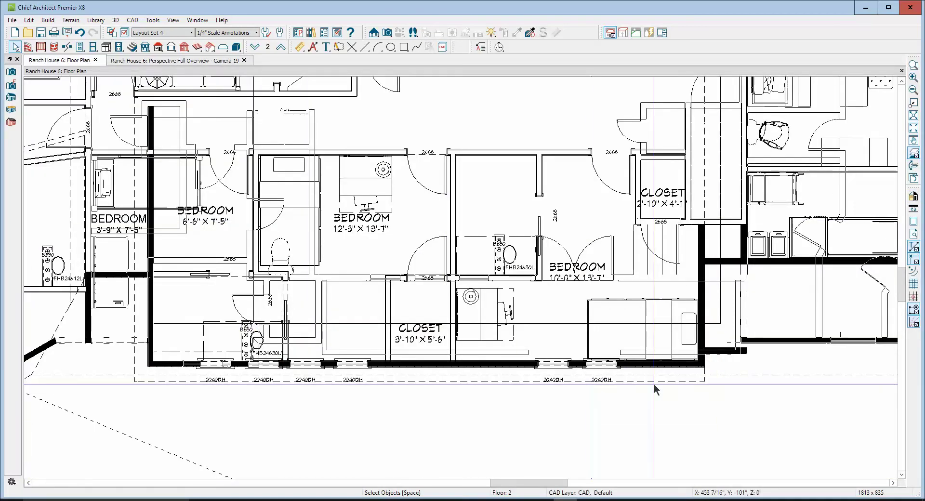
{"action": "left_click", "coordinate": [567, 323]}
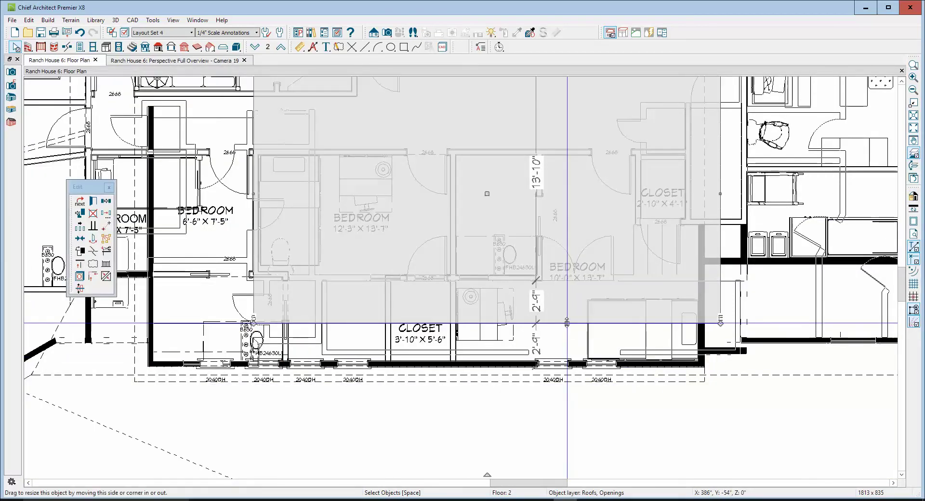
{"action": "left_click_drag", "start_coordinate": [568, 323], "coordinate": [571, 366]}
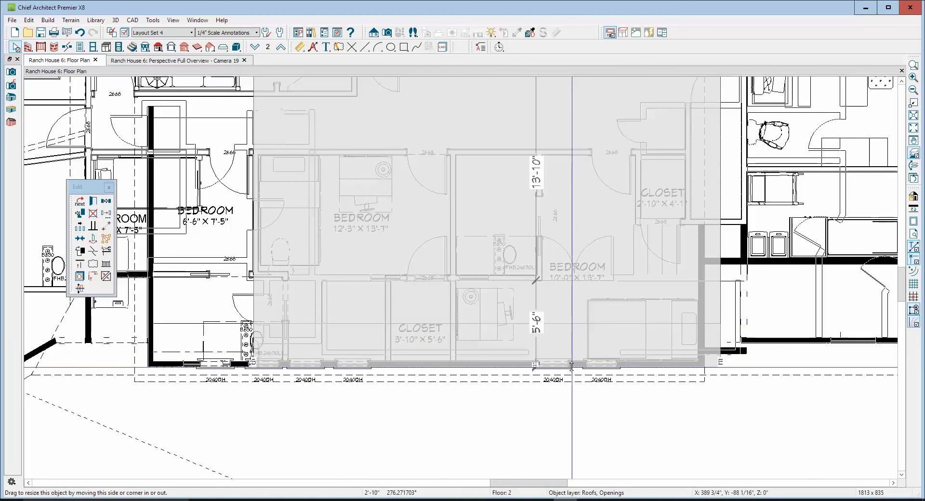
{"action": "left_click", "coordinate": [722, 318]}
{"action": "left_click", "coordinate": [721, 318]}
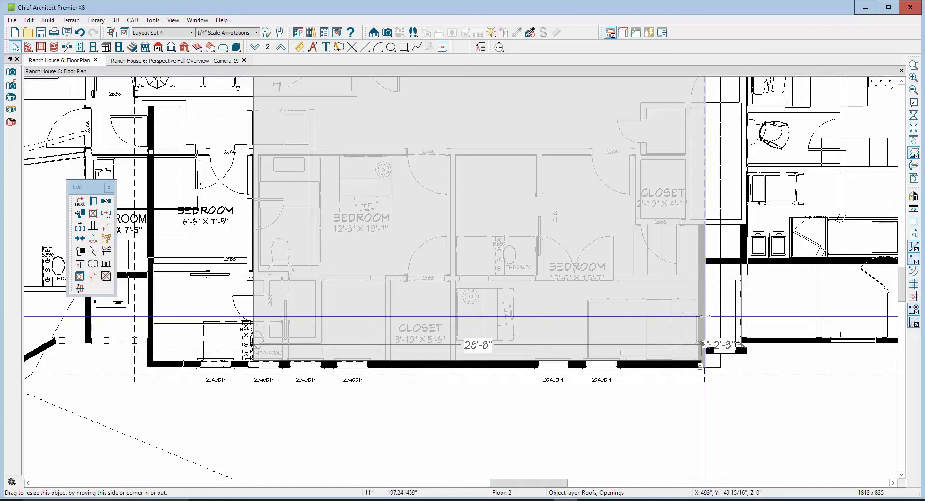
{"action": "left_click_drag", "start_coordinate": [726, 318], "coordinate": [704, 318]}
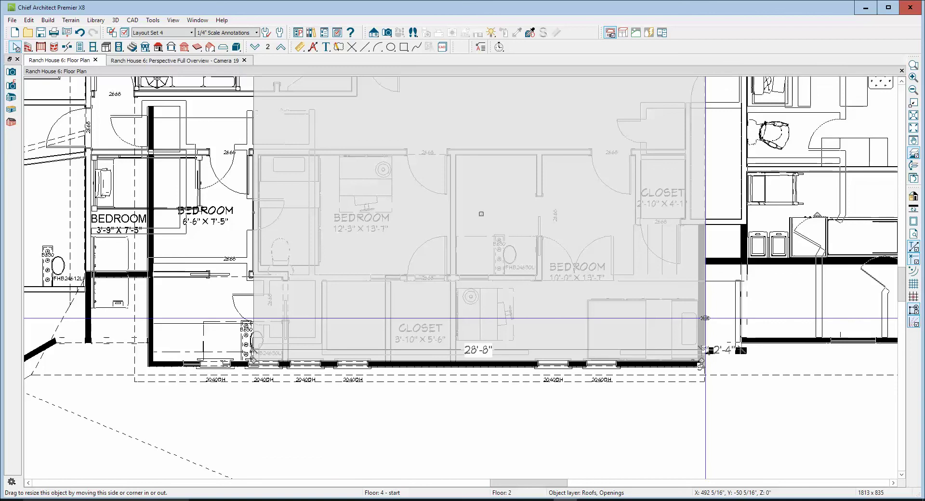
{"action": "key", "text": "ctrl+Tab"}
Extend the dormer's log side wall up the slope to close the gap under the edge of the dormer roof.
{"action": "left_click", "coordinate": [548, 282]}
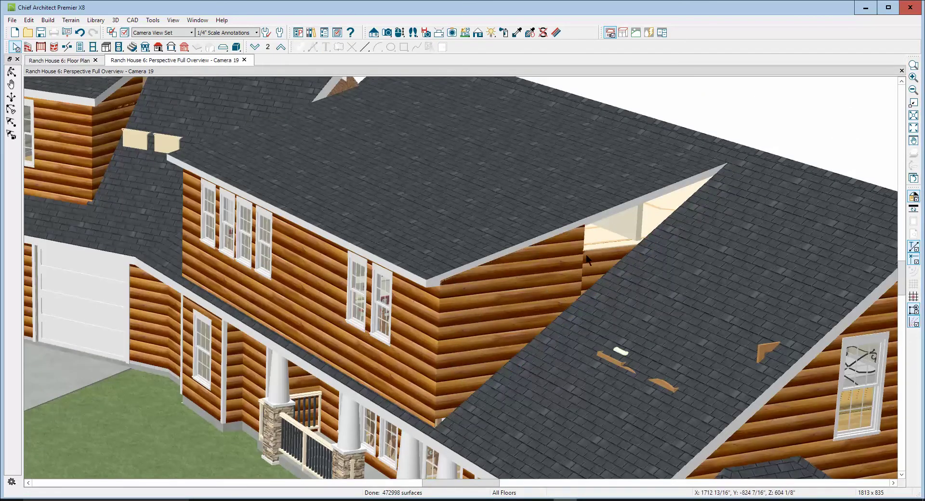
{"action": "left_click", "coordinate": [577, 269]}
{"action": "key", "text": "Tab"}
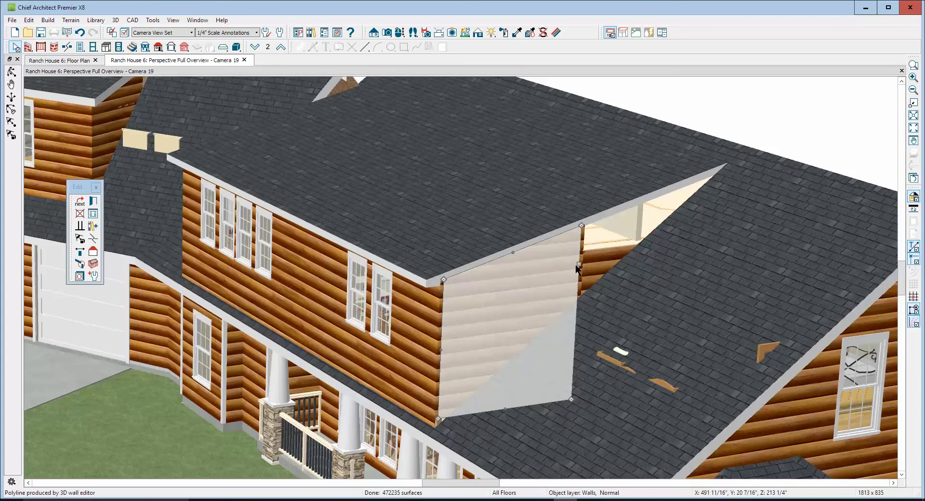
{"action": "left_click_drag", "start_coordinate": [576, 268], "coordinate": [715, 180]}
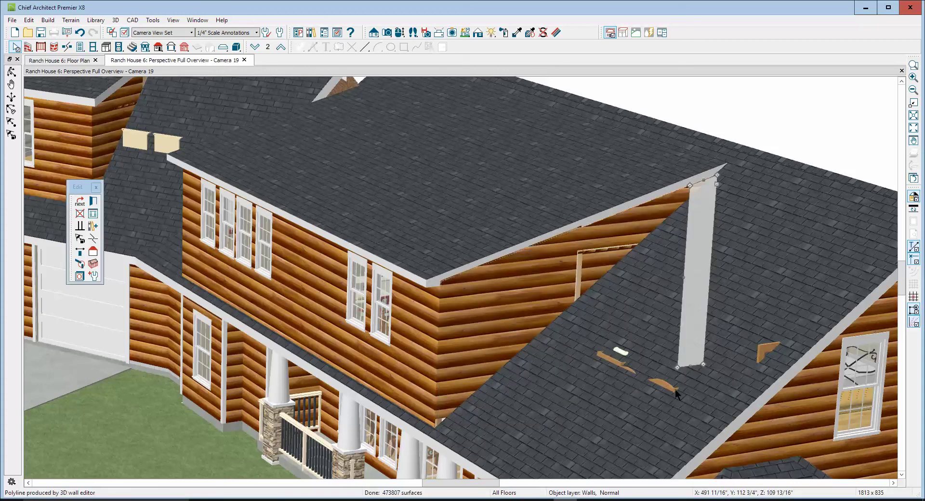
{"action": "key", "text": "Delete"}
Examine the door poking through the front roof slope and review the whole house exterior for remaining roof problems.
{"action": "left_click", "coordinate": [765, 355]}
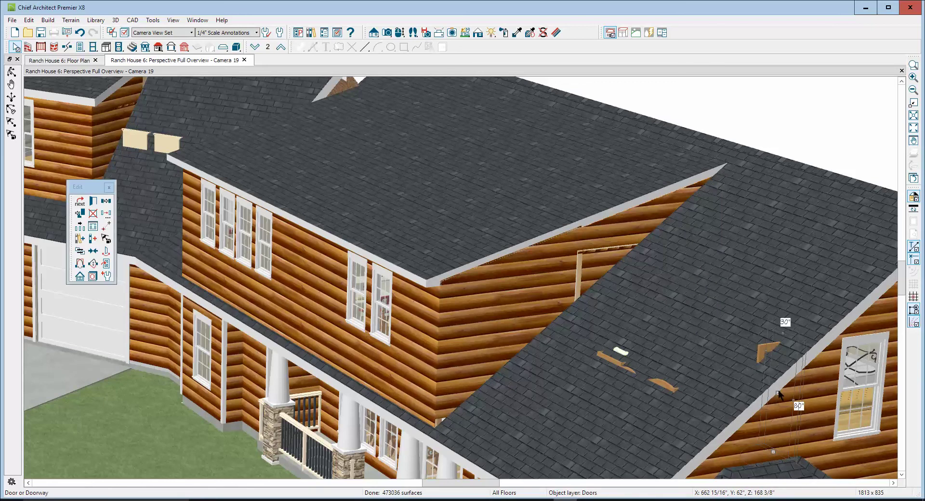
{"action": "key", "text": "Escape"}
{"action": "scroll", "coordinate": [786, 370], "scroll_direction": "down", "scroll_amount": 3}
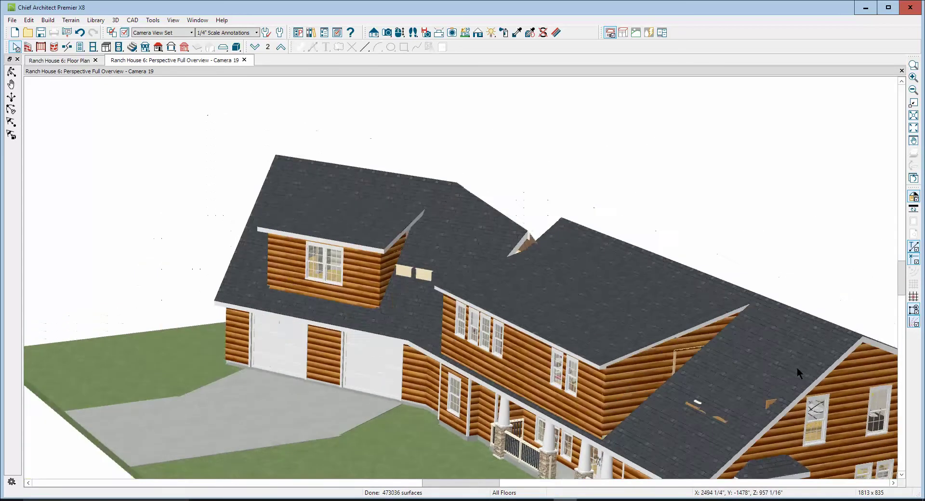
{"action": "scroll", "coordinate": [350, 184], "scroll_direction": "up", "scroll_amount": 3}
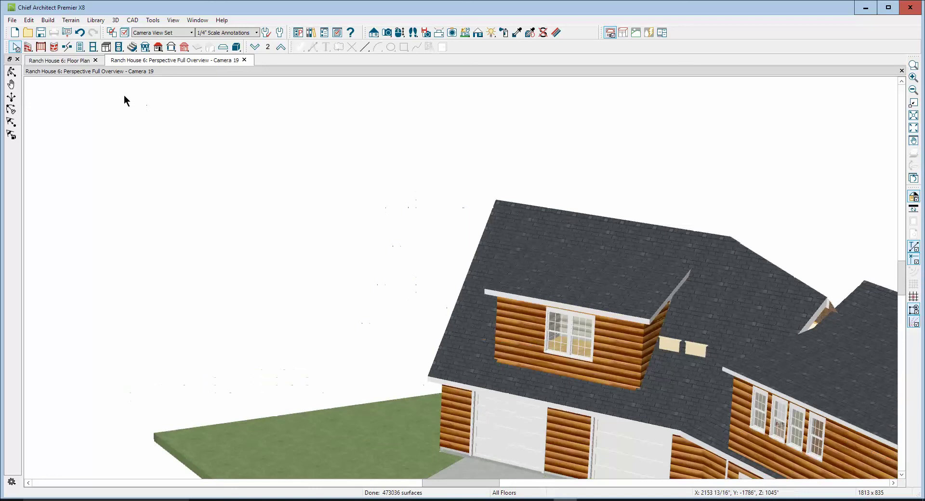
{"action": "left_click", "coordinate": [11, 73]}
{"action": "left_click_drag", "start_coordinate": [649, 253], "coordinate": [666, 279]}
{"action": "scroll", "coordinate": [667, 279], "scroll_direction": "down", "scroll_amount": 5}
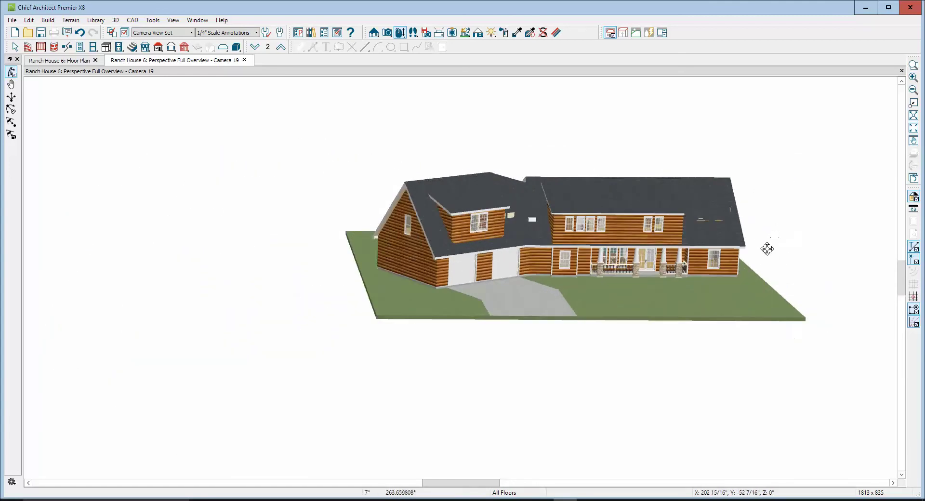
{"action": "left_click_drag", "start_coordinate": [766, 250], "coordinate": [623, 252]}
{"action": "scroll", "coordinate": [622, 244], "scroll_direction": "down", "scroll_amount": 3}
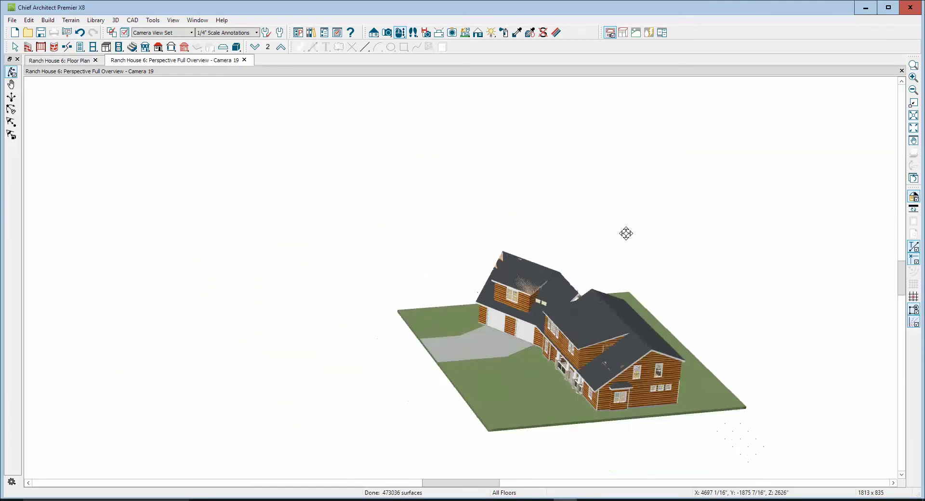
{"action": "left_click_drag", "start_coordinate": [567, 312], "coordinate": [536, 305]}
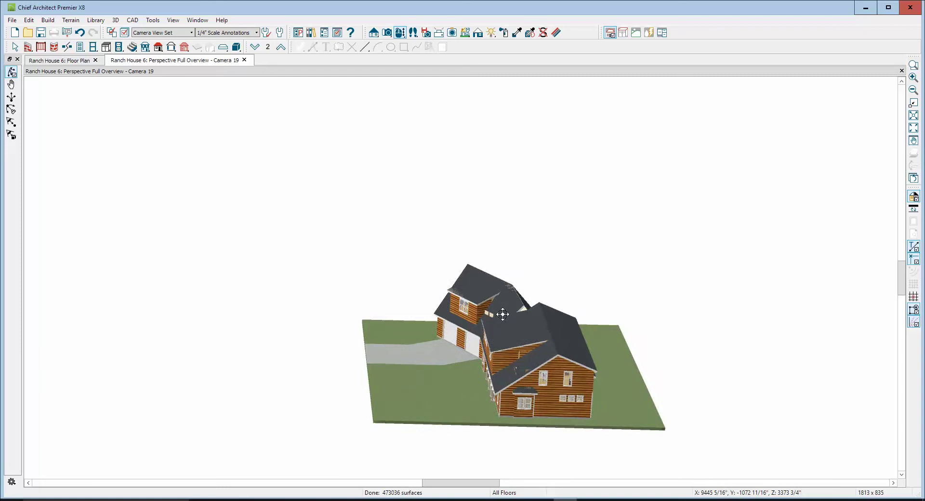
In the perspective view, try joining the front garage roof plane's edge beside the gap to the roof plane behind it.
{"action": "scroll", "coordinate": [564, 257], "scroll_direction": "up", "scroll_amount": 5}
{"action": "scroll", "coordinate": [880, 104], "scroll_direction": "up", "scroll_amount": 2}
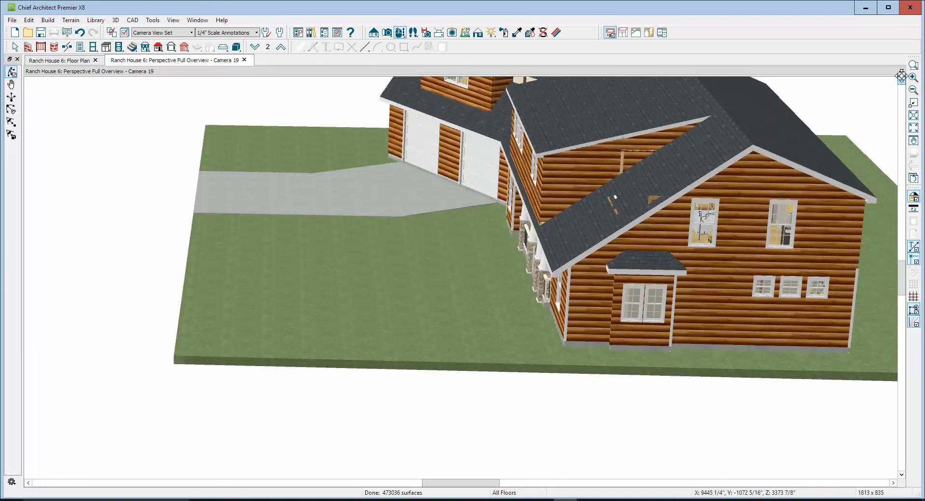
{"action": "left_click", "coordinate": [901, 81]}
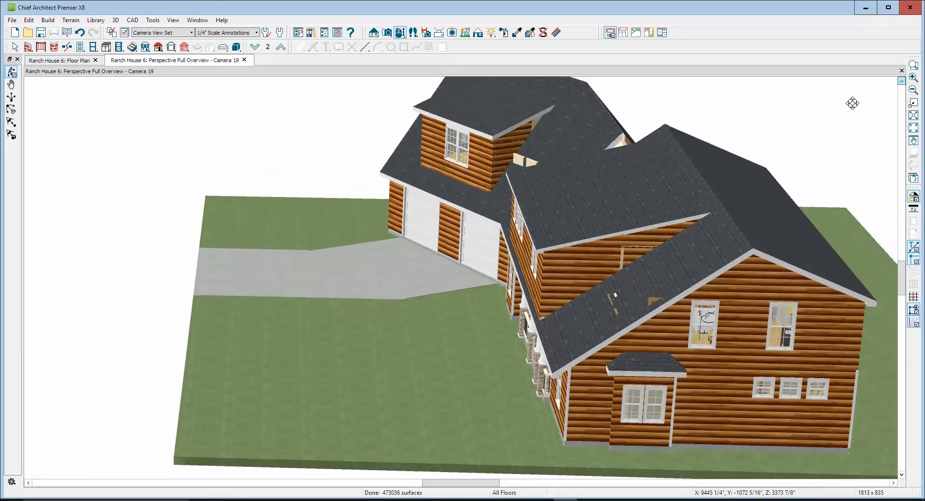
{"action": "scroll", "coordinate": [648, 163], "scroll_direction": "up", "scroll_amount": 2}
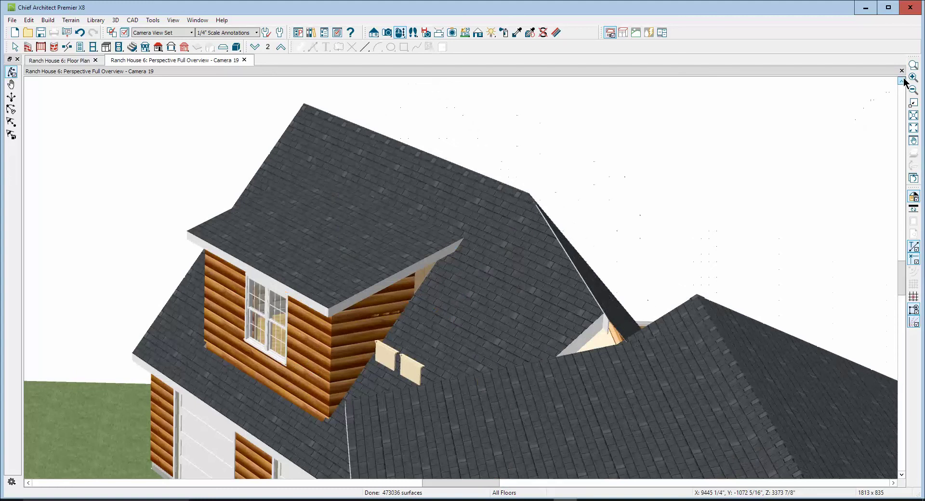
{"action": "left_click", "coordinate": [914, 65]}
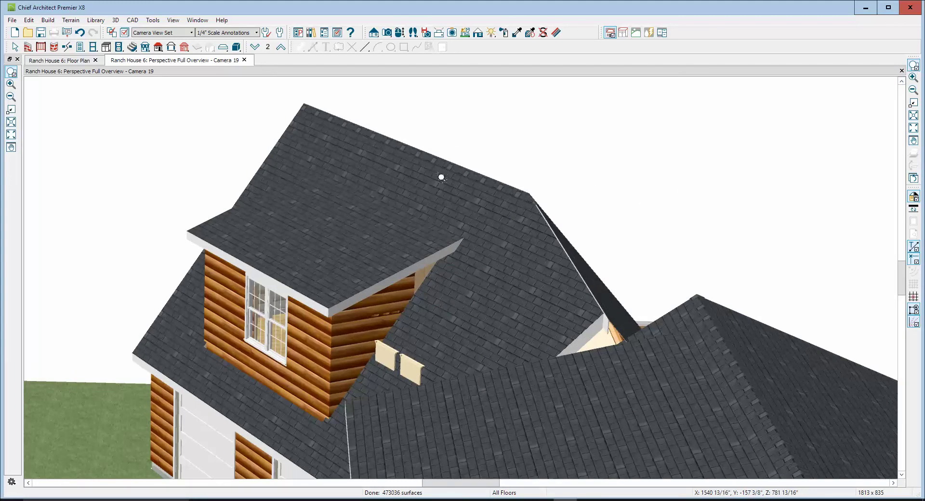
{"action": "left_click_drag", "start_coordinate": [441, 176], "coordinate": [670, 391]}
{"action": "key", "text": "space"}
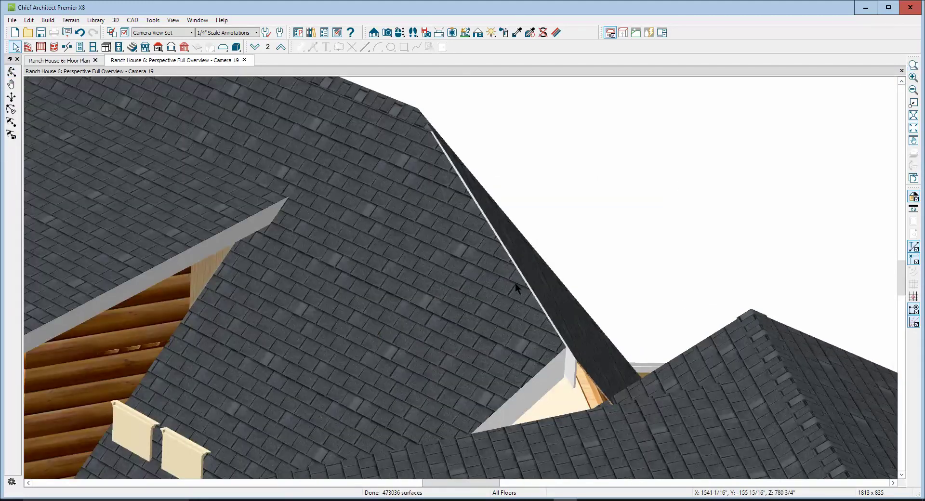
{"action": "right_click", "coordinate": [515, 279]}
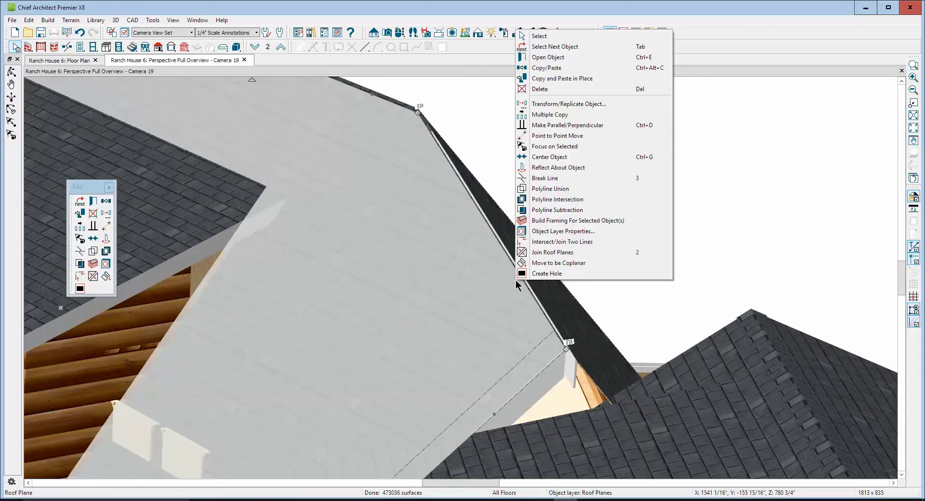
{"action": "left_click", "coordinate": [539, 253]}
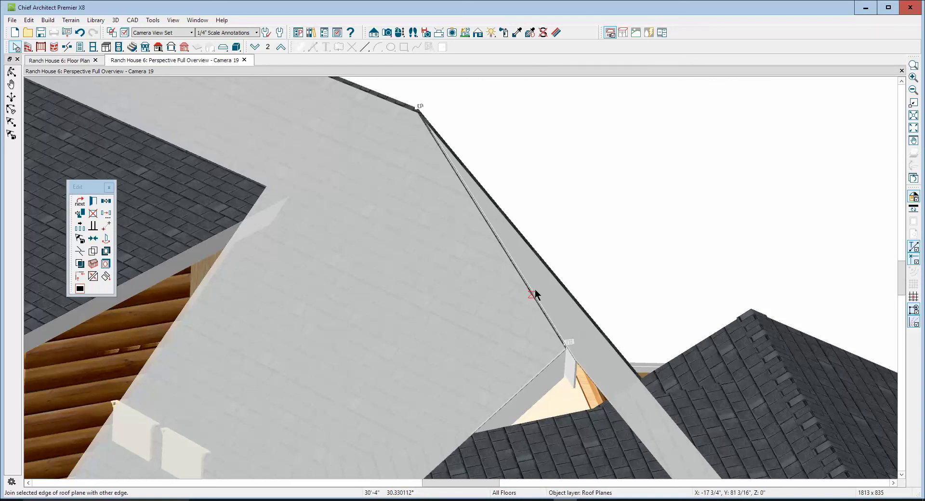
{"action": "left_click", "coordinate": [535, 290]}
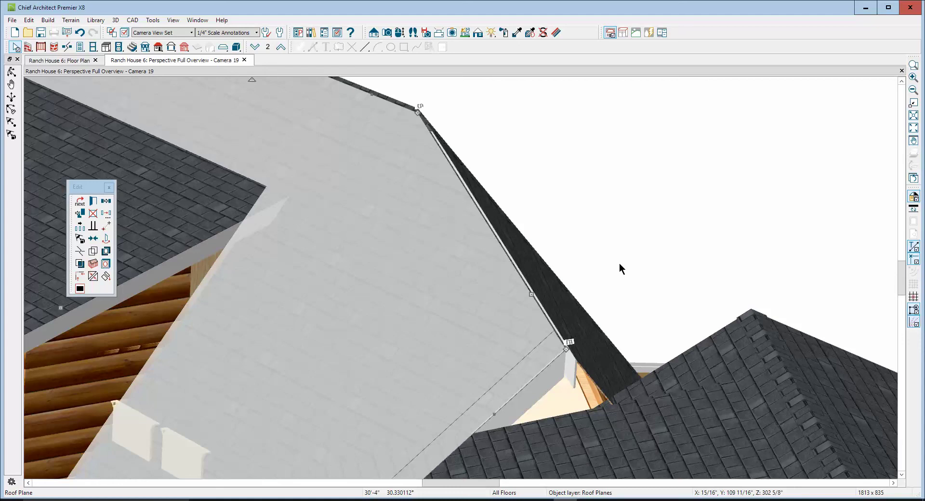
{"action": "left_click", "coordinate": [619, 263]}
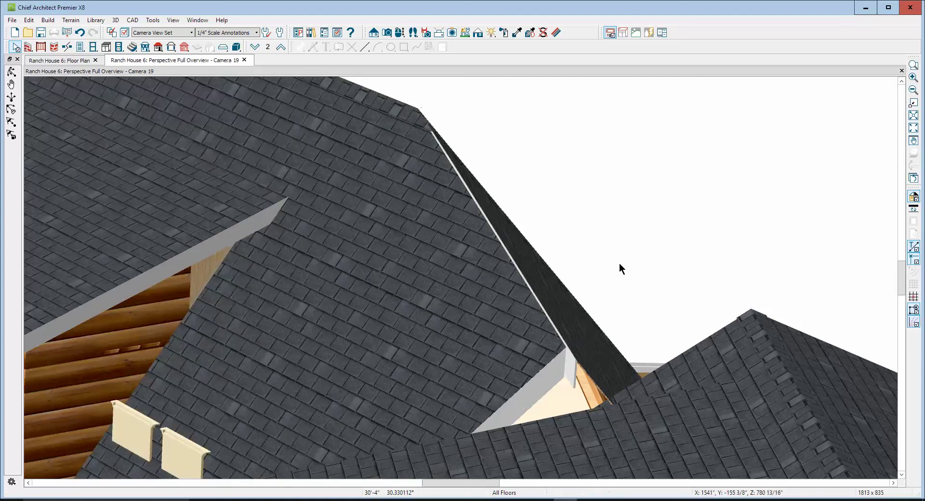
Retry Join Roof Planes between the front garage roof plane and the rear plane, picking the rear plane's edge near the gap.
{"action": "right_click", "coordinate": [550, 302]}
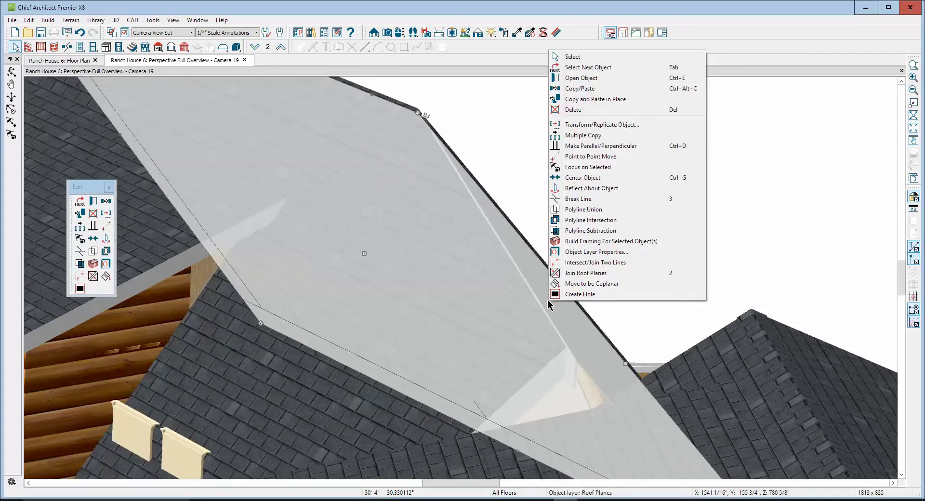
{"action": "left_click", "coordinate": [548, 300]}
{"action": "left_click", "coordinate": [524, 305]}
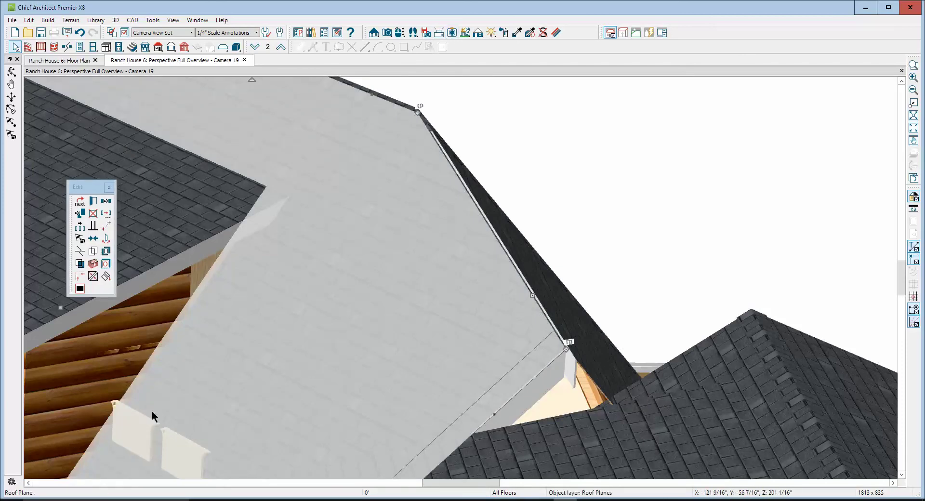
{"action": "left_click", "coordinate": [94, 277]}
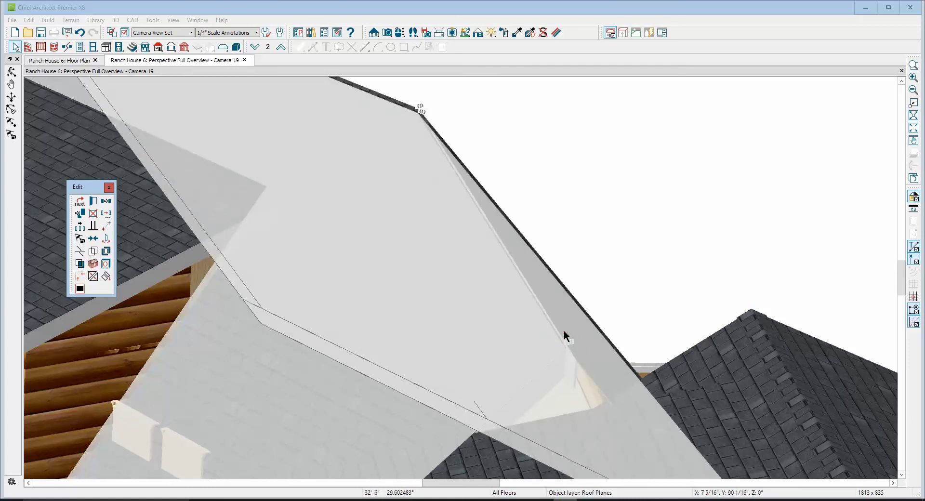
{"action": "left_click_drag", "start_coordinate": [581, 351], "coordinate": [583, 352]}
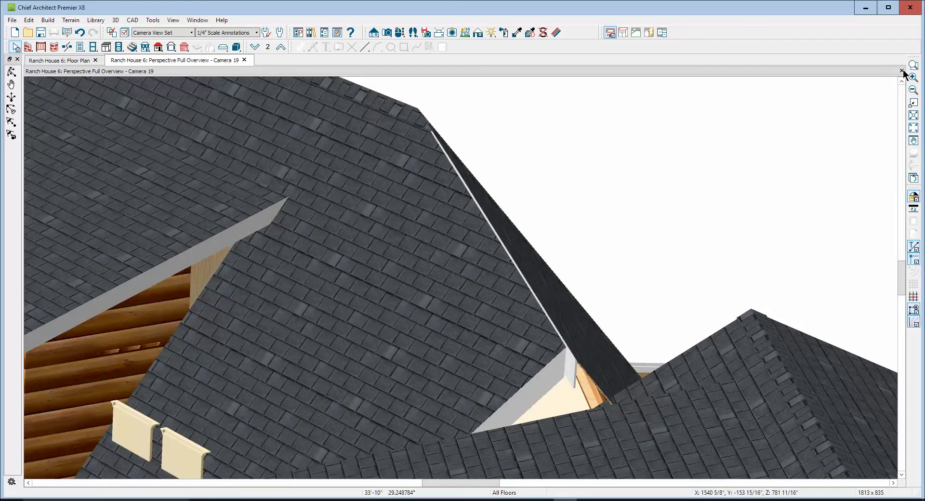
Close the camera view and, in the floor plan, break the front roof plane's upper edge where the diagonal roof line ends in the hall.
{"action": "key", "text": "ctrl+w"}
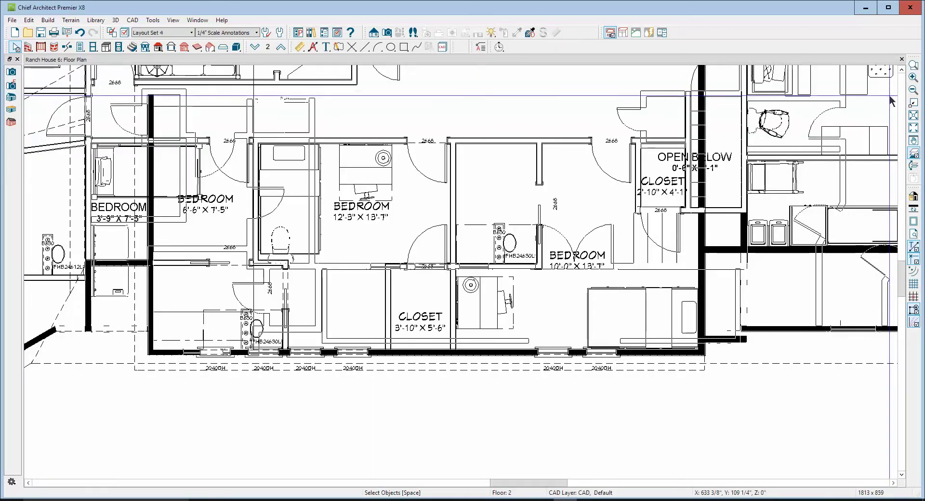
{"action": "left_click", "coordinate": [914, 129]}
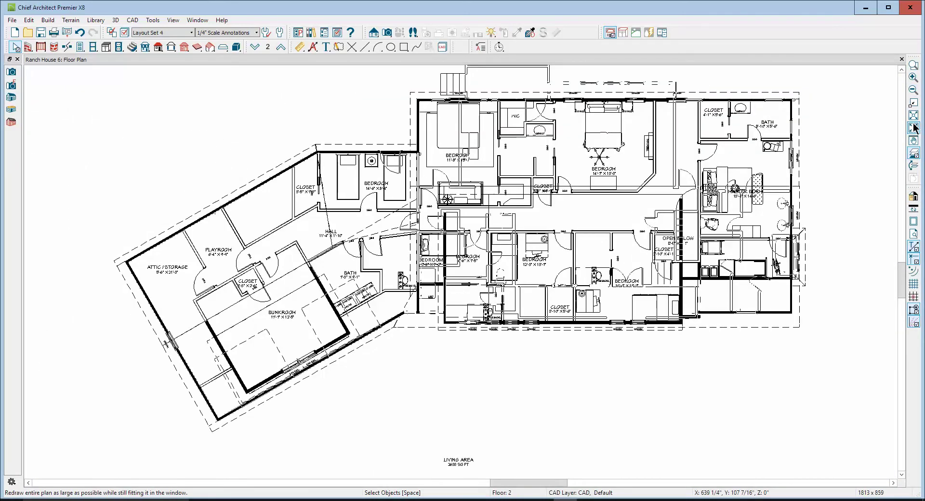
{"action": "left_click", "coordinate": [914, 65]}
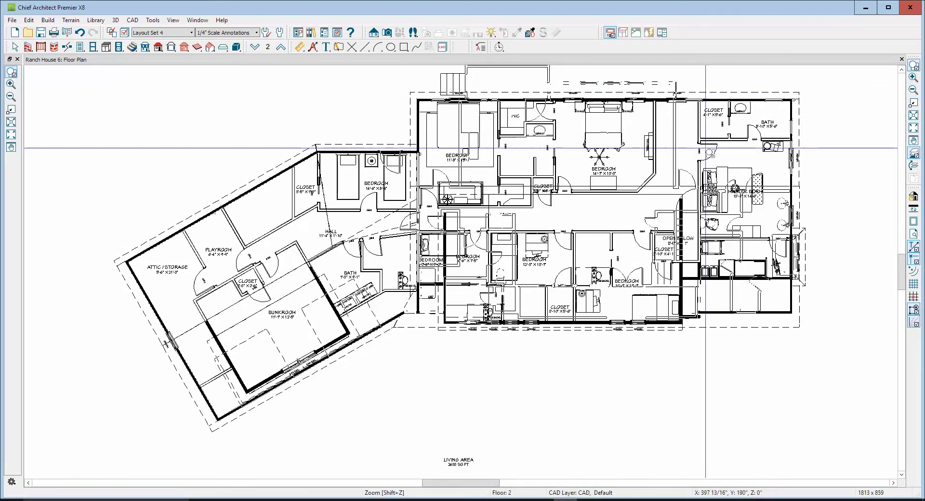
{"action": "left_click_drag", "start_coordinate": [255, 130], "coordinate": [470, 283]}
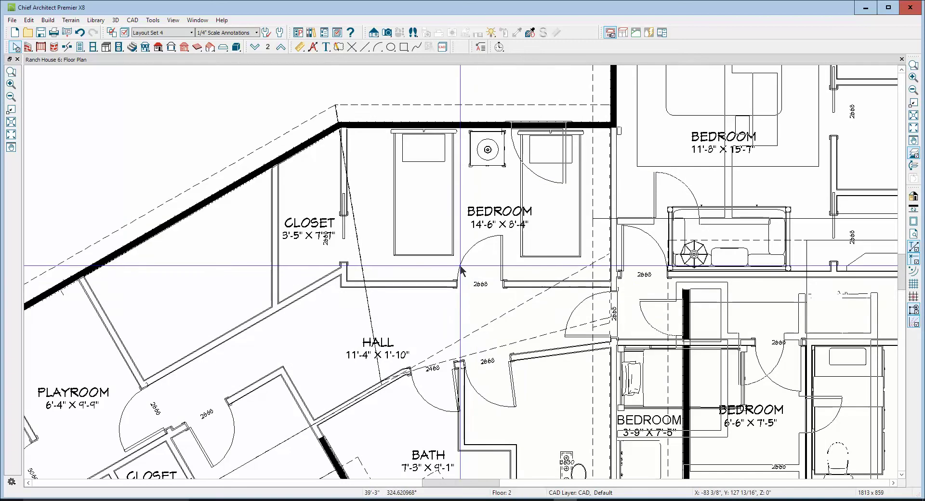
{"action": "left_click", "coordinate": [518, 310]}
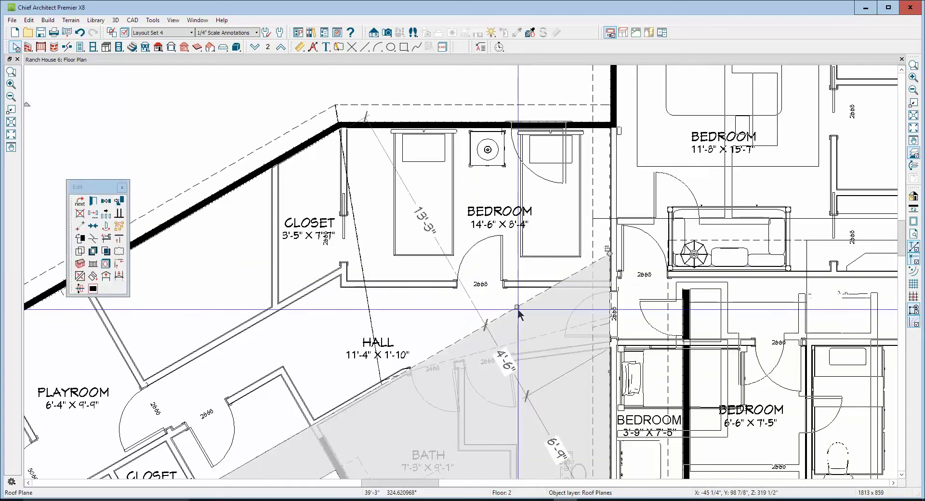
{"action": "left_click", "coordinate": [532, 340]}
{"action": "key", "text": "Escape"}
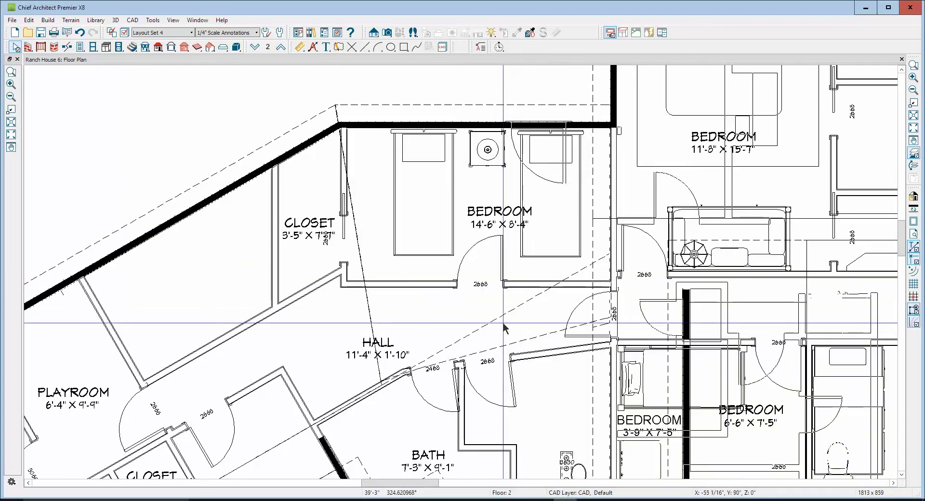
{"action": "left_click", "coordinate": [497, 327]}
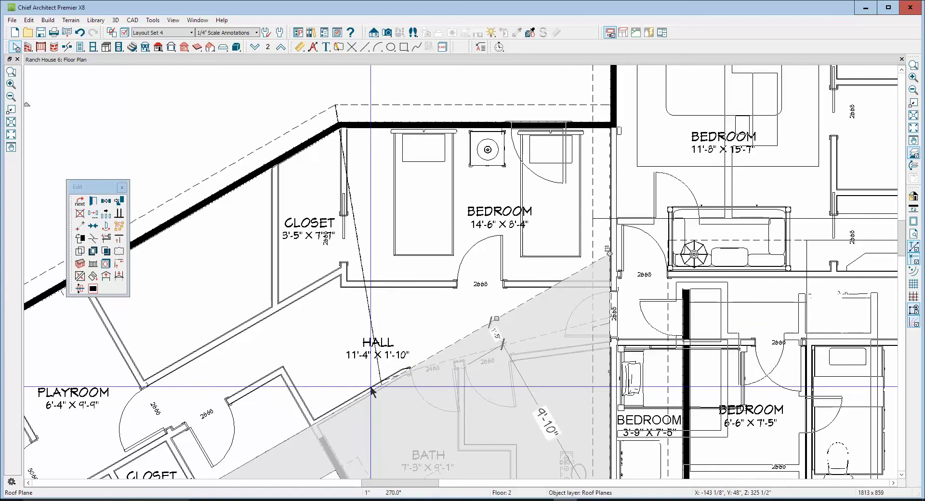
{"action": "left_click", "coordinate": [91, 239]}
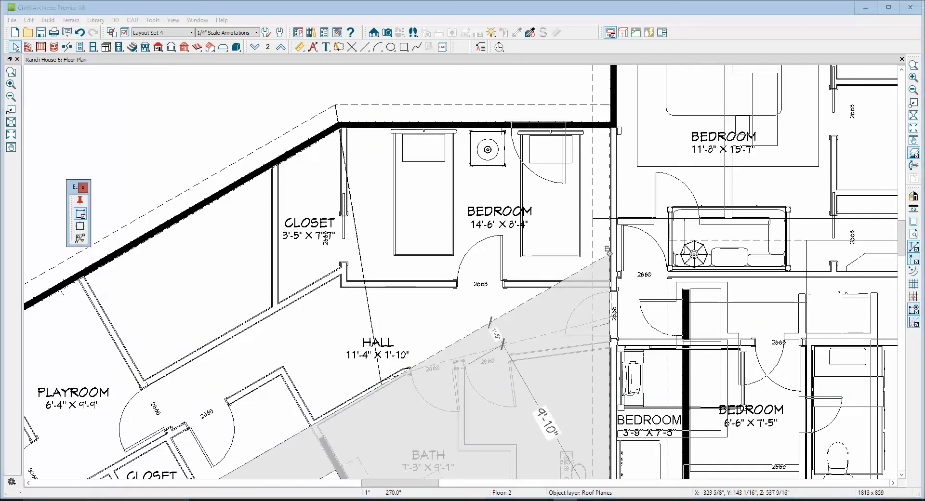
{"action": "left_click", "coordinate": [382, 386]}
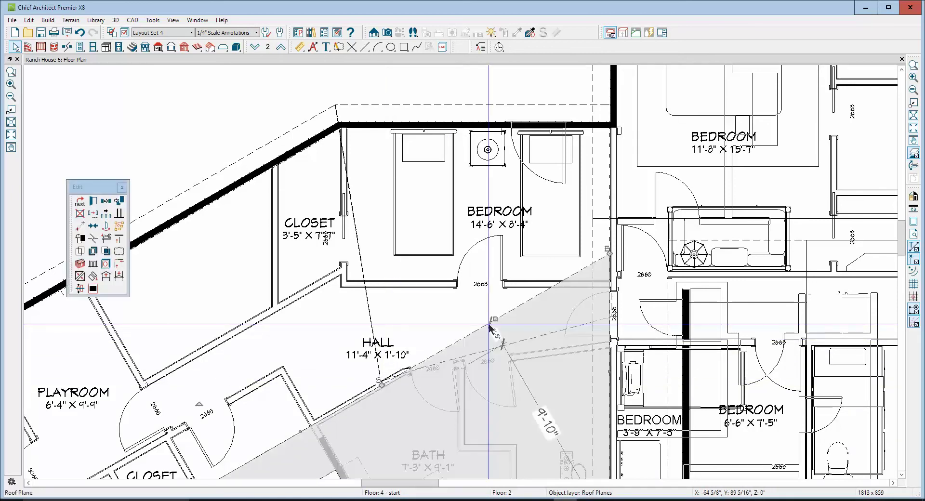
Join the front roof plane's new edge segment over the hall to the roof plane above the adjacent bedroom.
{"action": "left_click", "coordinate": [79, 279]}
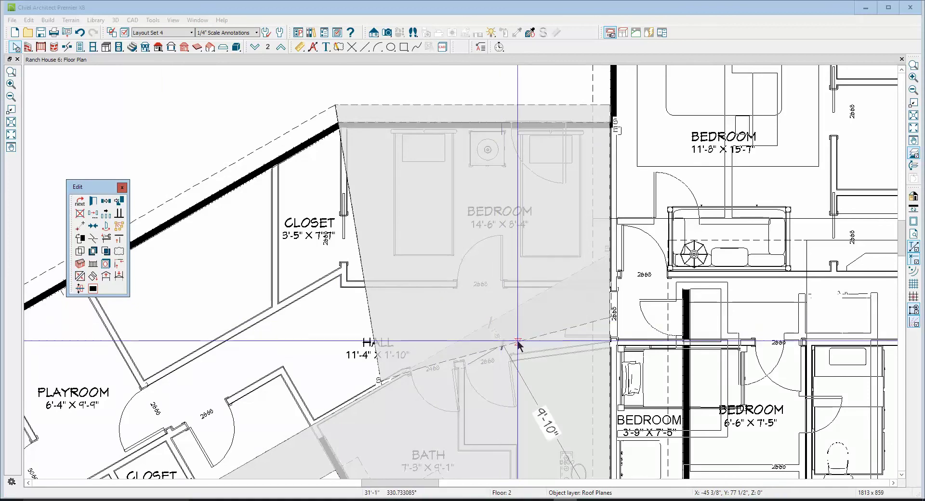
{"action": "left_click", "coordinate": [507, 319]}
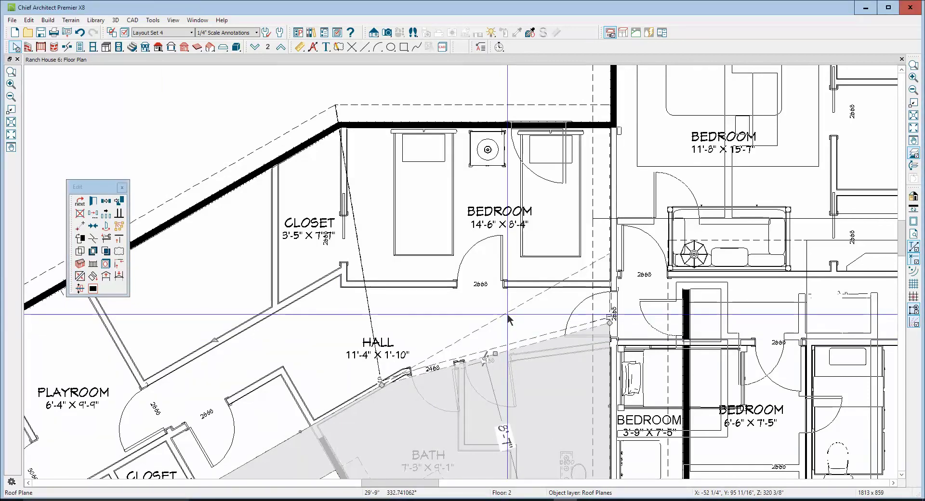
{"action": "left_click", "coordinate": [507, 315]}
{"action": "key", "text": "Escape"}
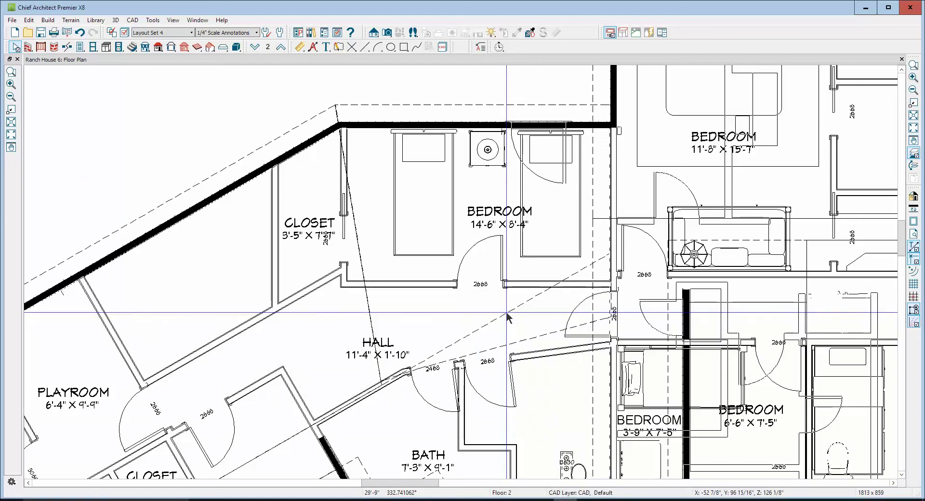
Examine how the front roof plane and the bedroom roof plane meet over the hall by selecting each plane in turn.
{"action": "left_click", "coordinate": [506, 316]}
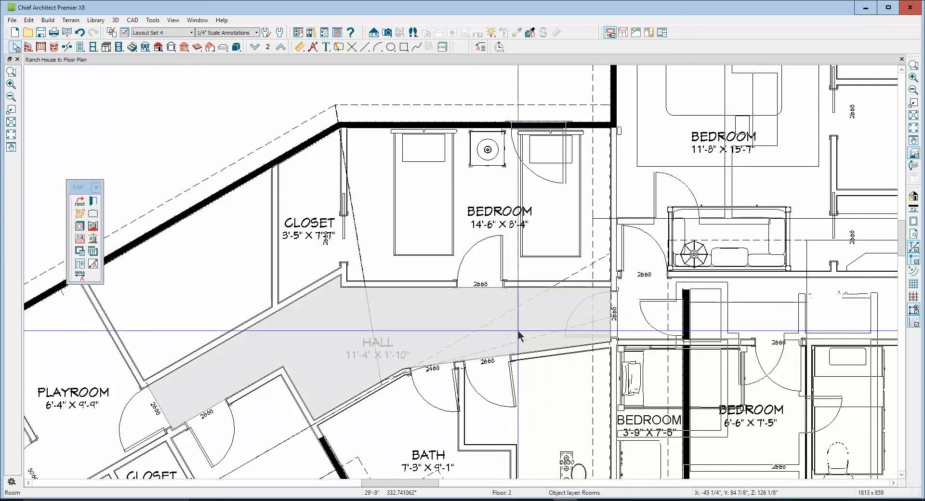
{"action": "left_click", "coordinate": [607, 398]}
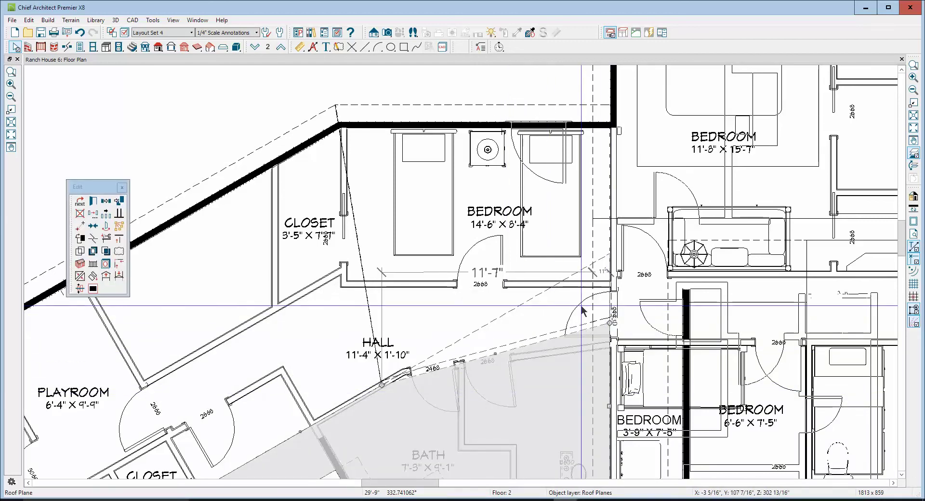
{"action": "left_click", "coordinate": [547, 104]}
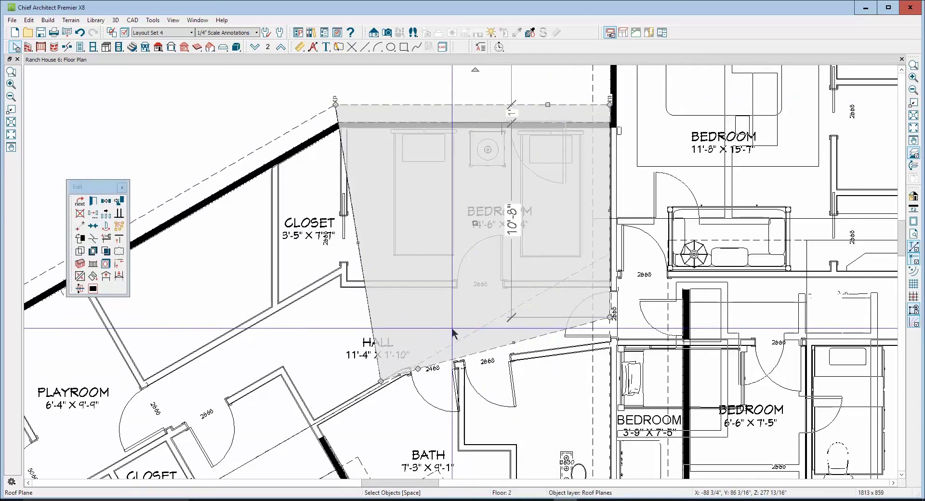
{"action": "key", "text": "Escape"}
{"action": "left_click", "coordinate": [471, 336]}
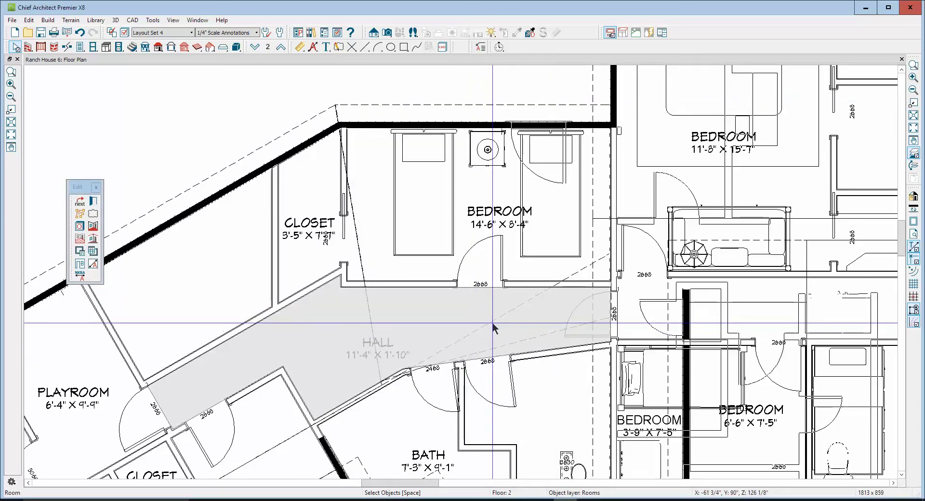
{"action": "key", "text": "Escape"}
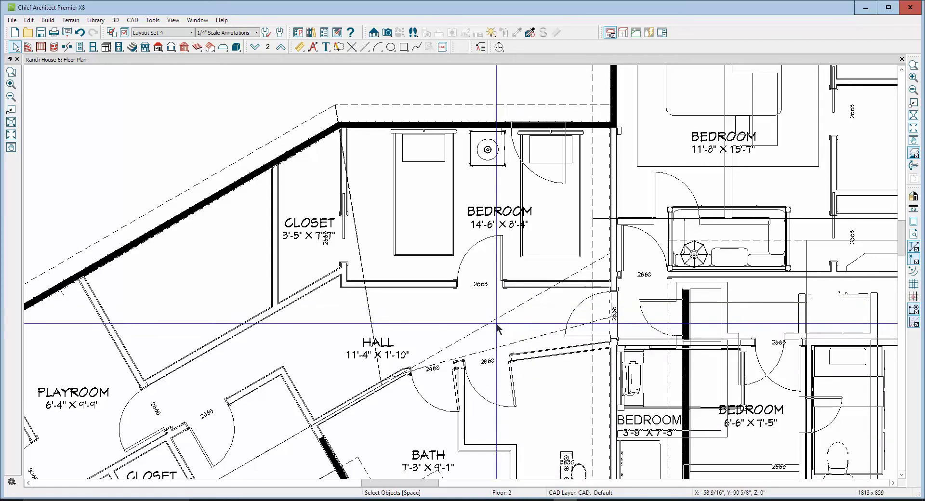
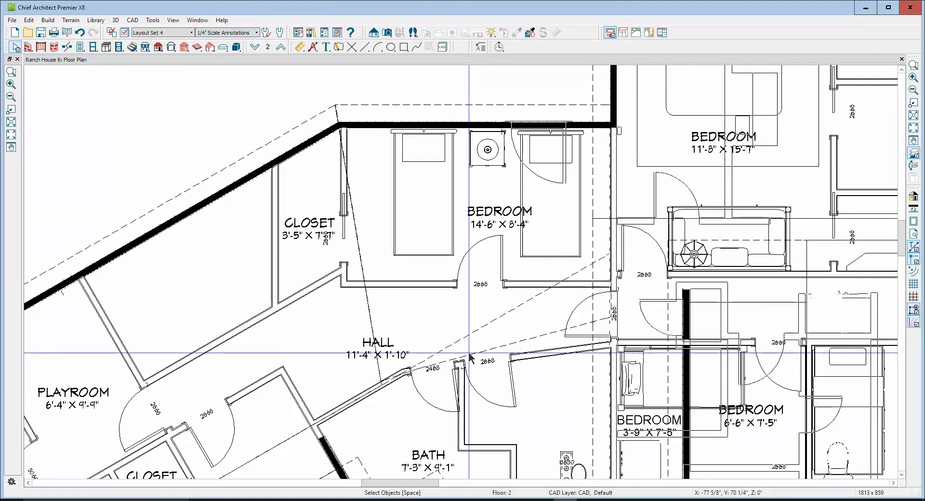
{"action": "left_click", "coordinate": [514, 345]}
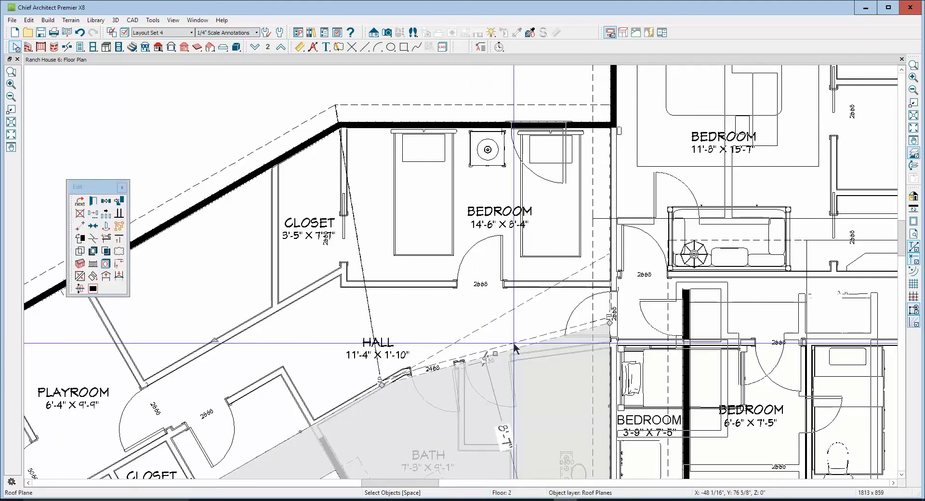
{"action": "left_click", "coordinate": [496, 322]}
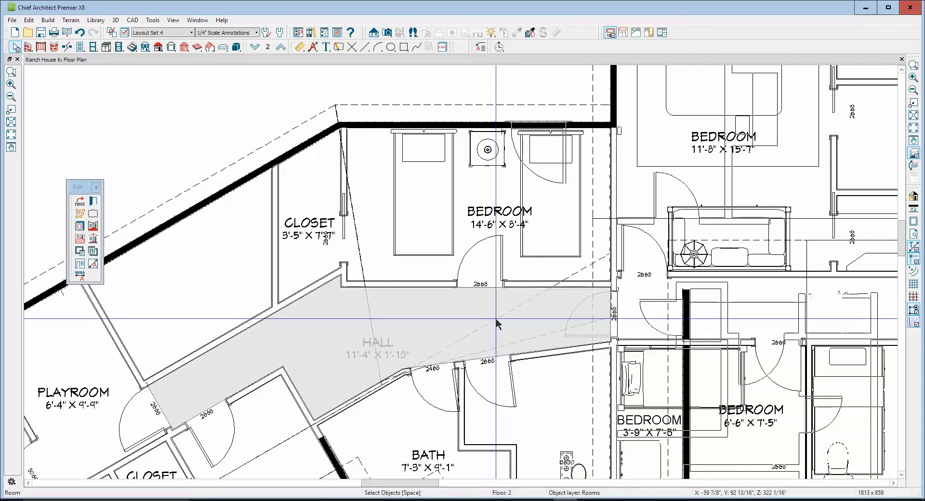
{"action": "left_click", "coordinate": [382, 107]}
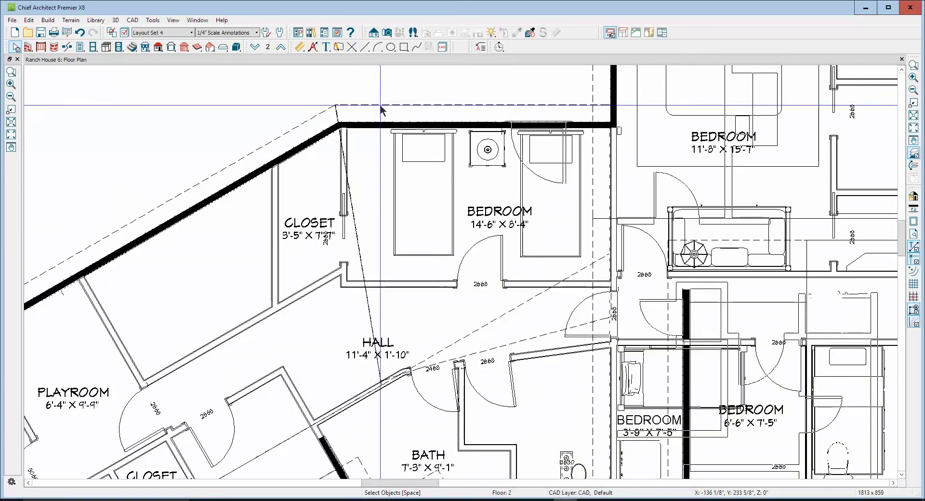
{"action": "left_click", "coordinate": [381, 105]}
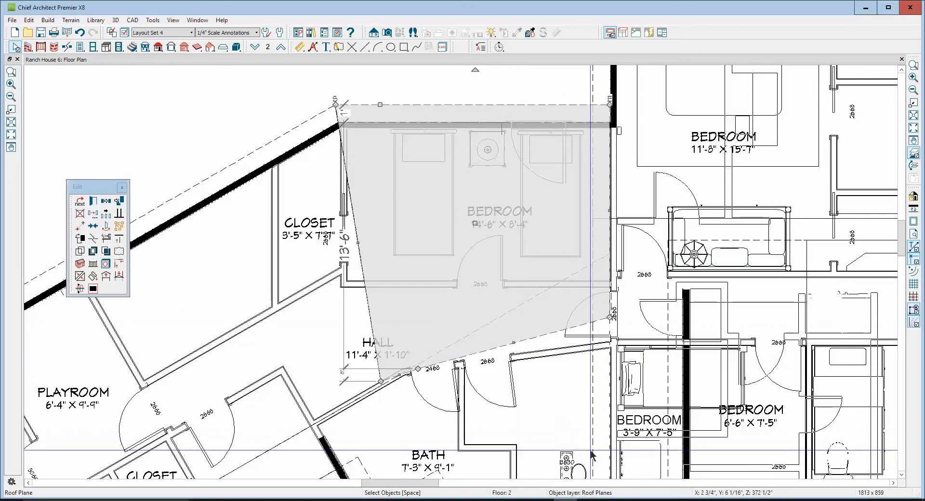
Check what the leftover diagonal dashed line over the hall belongs to by selecting around it.
{"action": "left_click", "coordinate": [299, 437]}
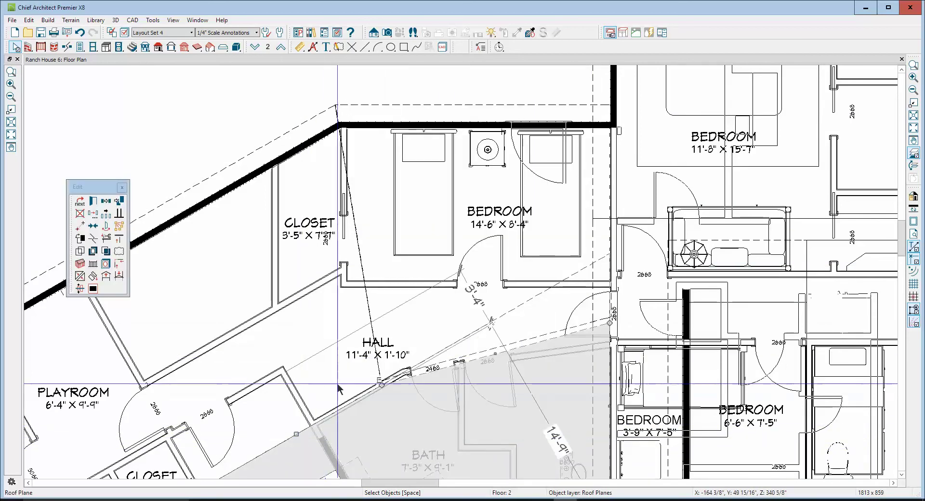
{"action": "left_click", "coordinate": [519, 311]}
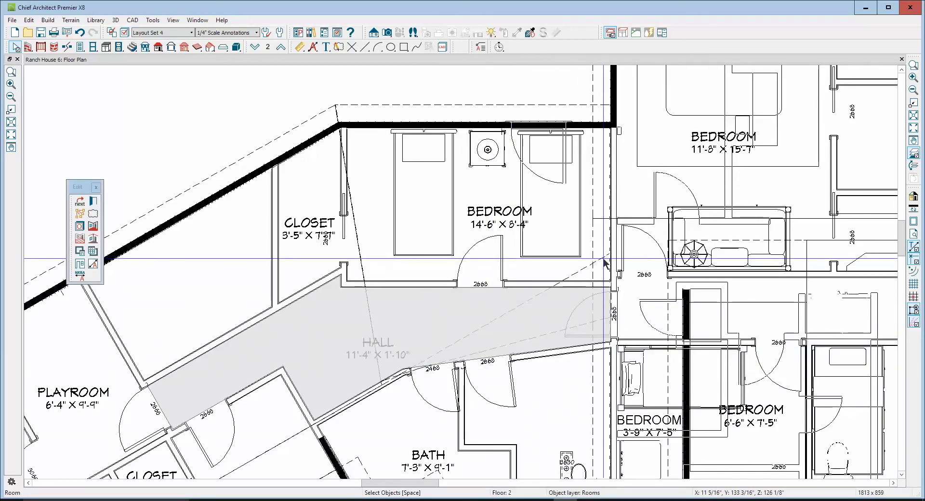
{"action": "left_click", "coordinate": [511, 314]}
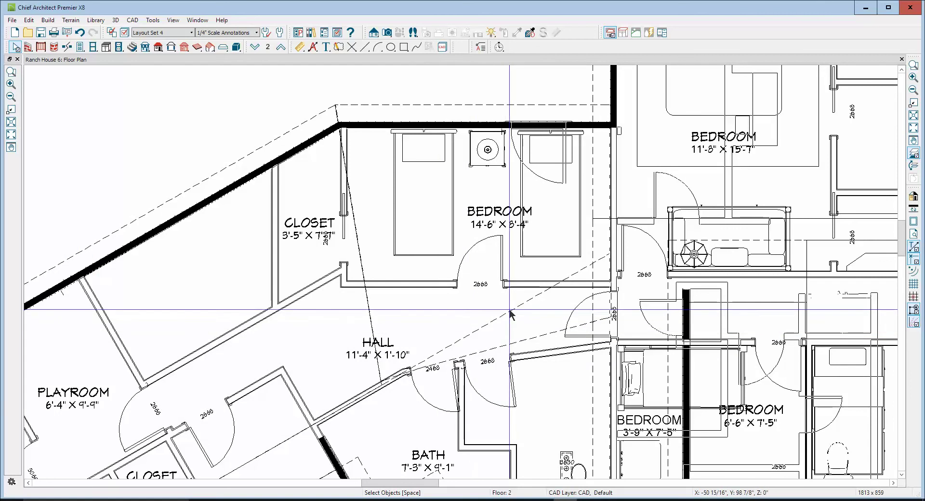
{"action": "left_click", "coordinate": [517, 313]}
{"action": "key", "text": "Escape"}
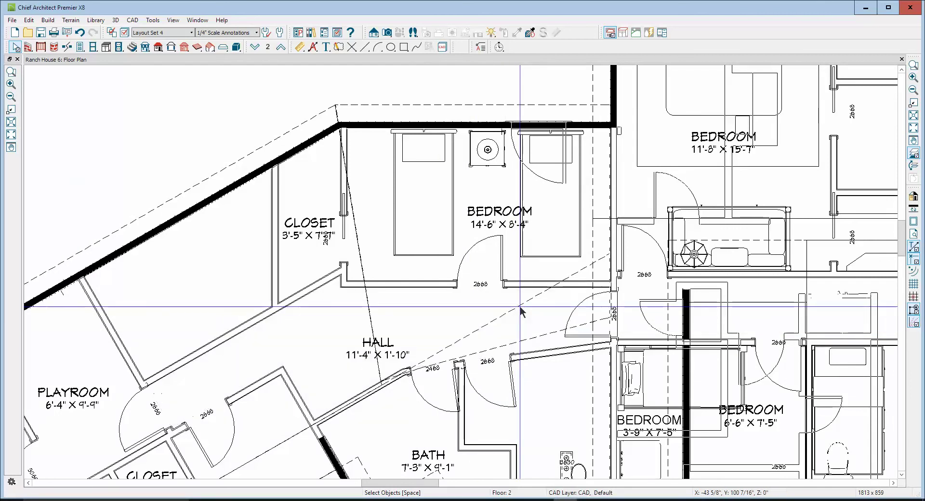
Unlock the "Roofs, Gutters" layer in the Layout Set 4 layer display options.
{"action": "scroll", "coordinate": [516, 286], "scroll_direction": "down", "scroll_amount": 2}
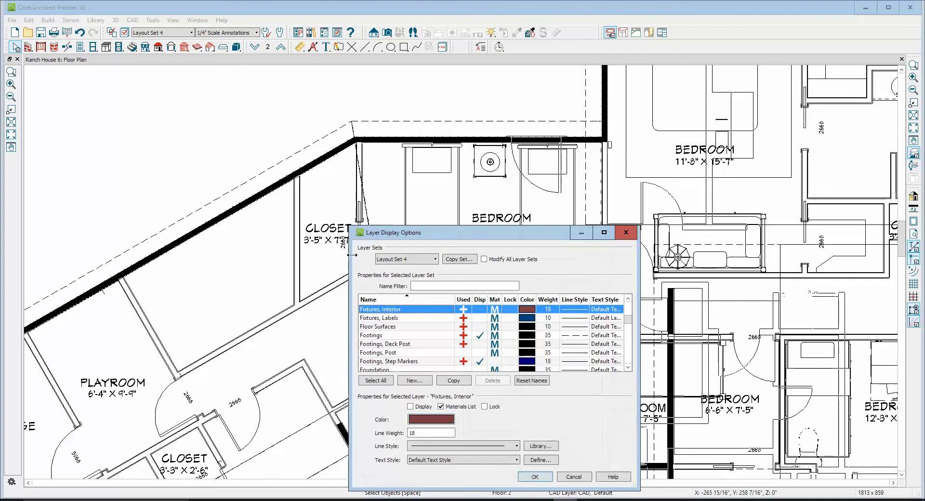
{"action": "scroll", "coordinate": [438, 301], "scroll_direction": "down", "scroll_amount": 15}
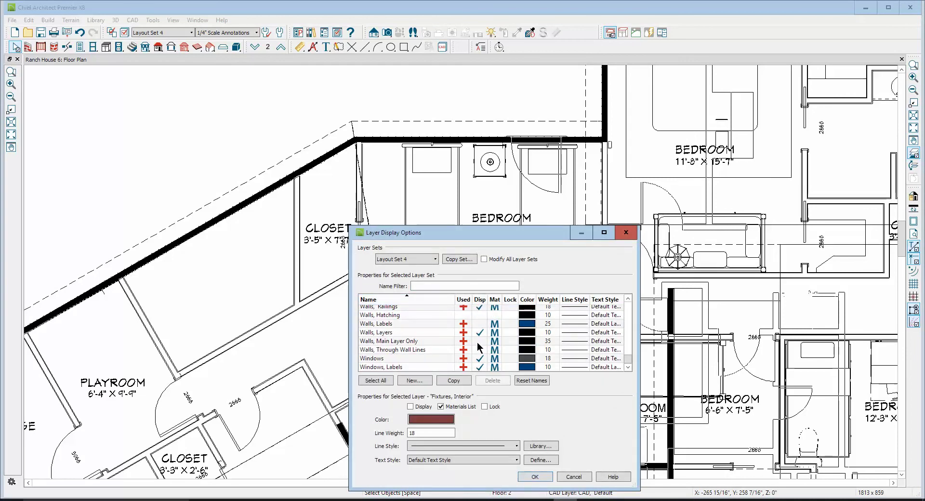
{"action": "scroll", "coordinate": [498, 354], "scroll_direction": "up", "scroll_amount": 8}
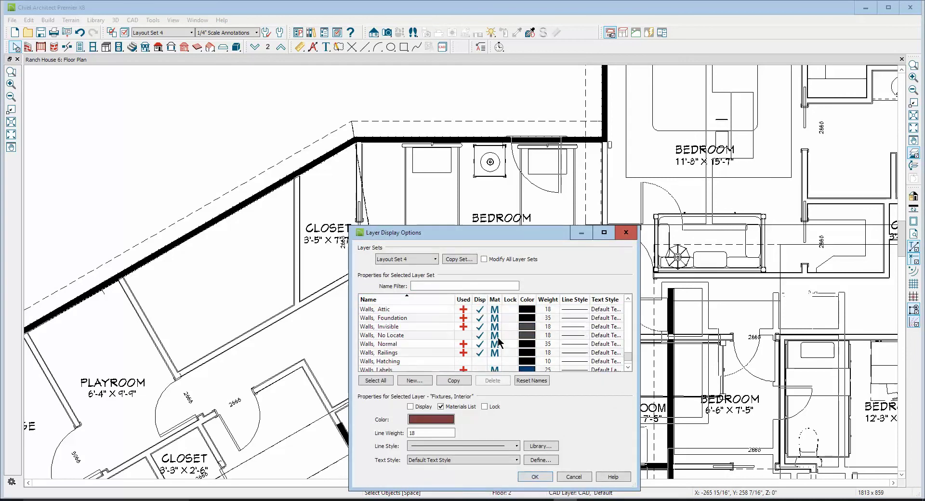
{"action": "scroll", "coordinate": [499, 342], "scroll_direction": "up", "scroll_amount": 6}
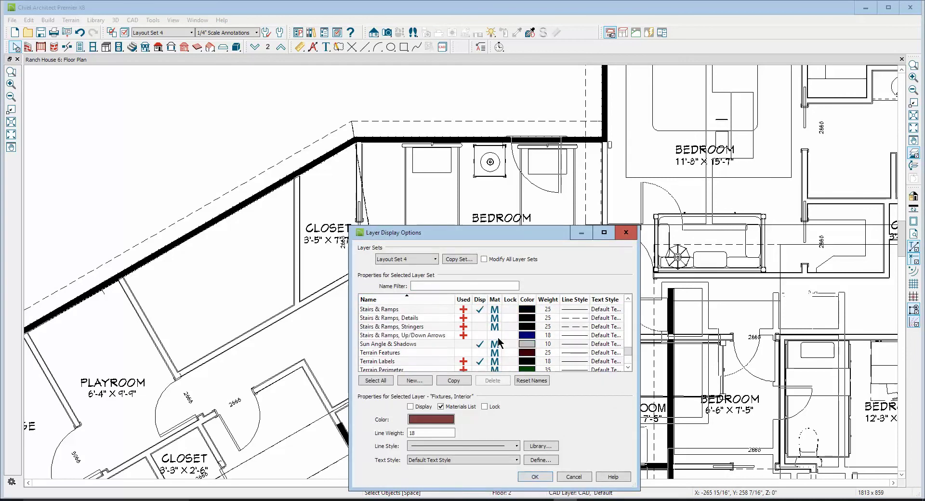
{"action": "scroll", "coordinate": [498, 342], "scroll_direction": "up", "scroll_amount": 6}
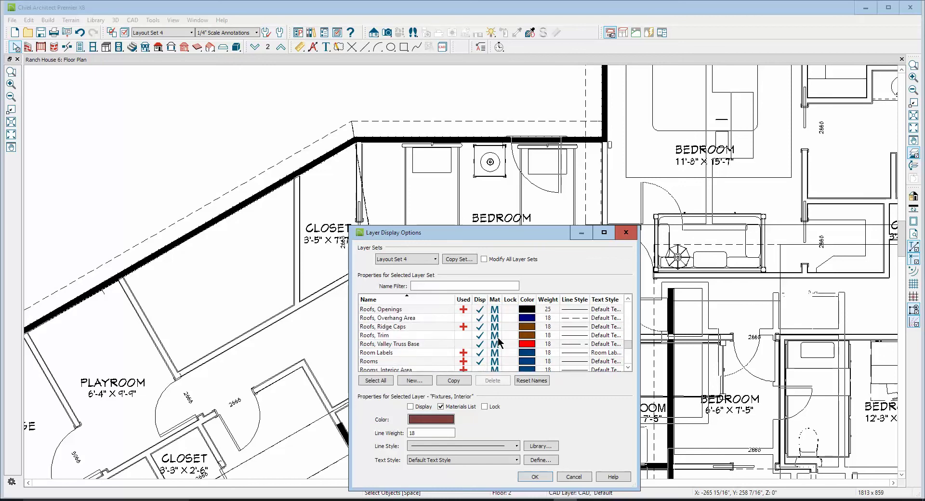
{"action": "scroll", "coordinate": [507, 356], "scroll_direction": "down", "scroll_amount": 1}
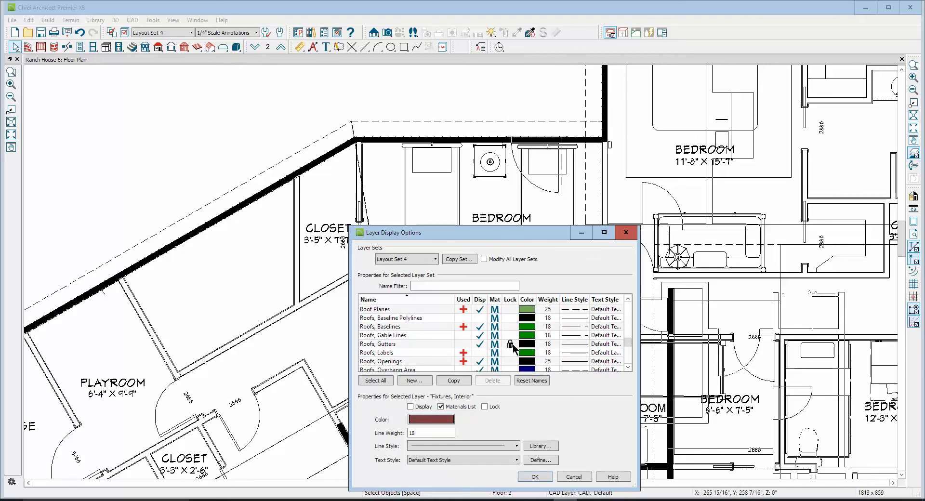
{"action": "left_click", "coordinate": [513, 344]}
{"action": "scroll", "coordinate": [509, 332], "scroll_direction": "up", "scroll_amount": 4}
{"action": "scroll", "coordinate": [510, 330], "scroll_direction": "up", "scroll_amount": 8}
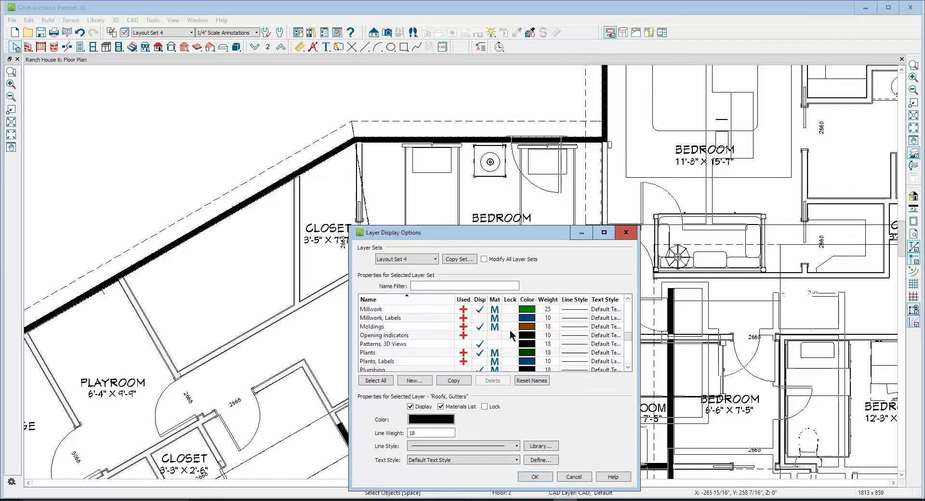
{"action": "scroll", "coordinate": [510, 330], "scroll_direction": "up", "scroll_amount": 10}
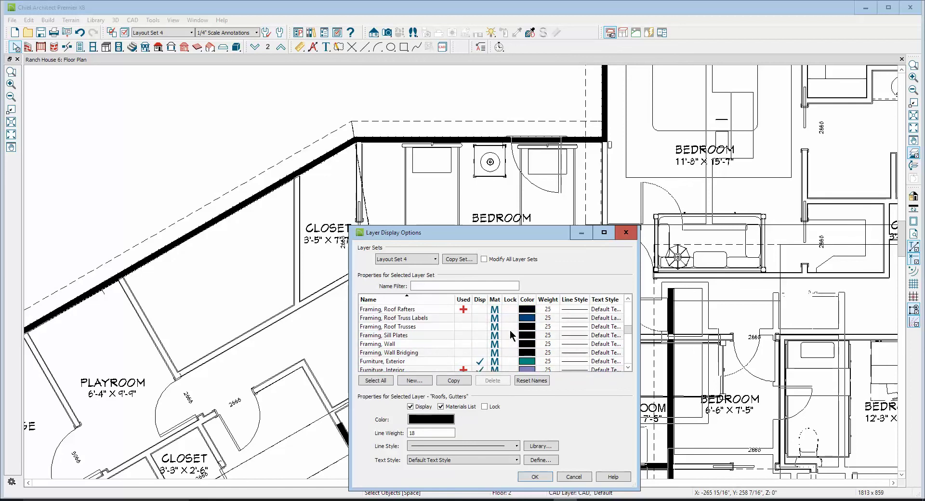
{"action": "left_click", "coordinate": [535, 477]}
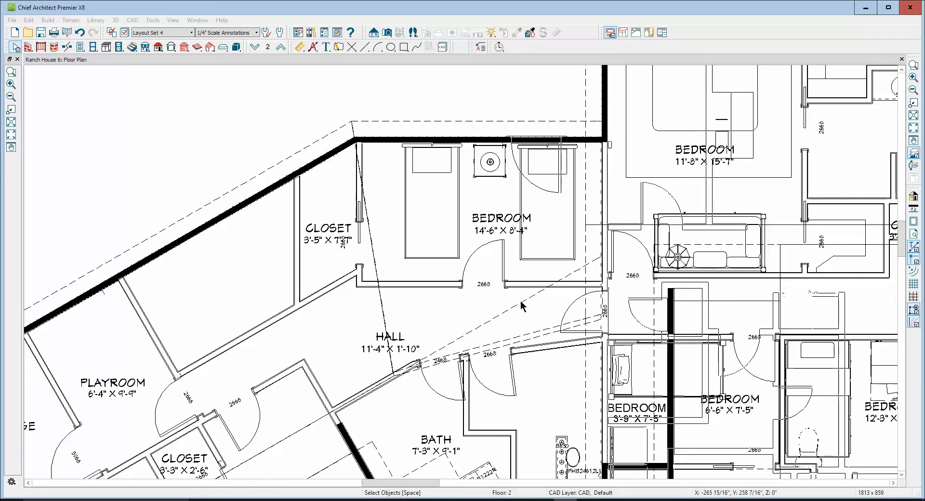
Try to join the front roof plane's edge over the hall to the adjacent bedroom roof plane with Join Roof Planes.
{"action": "scroll", "coordinate": [533, 340], "scroll_direction": "down", "scroll_amount": 1}
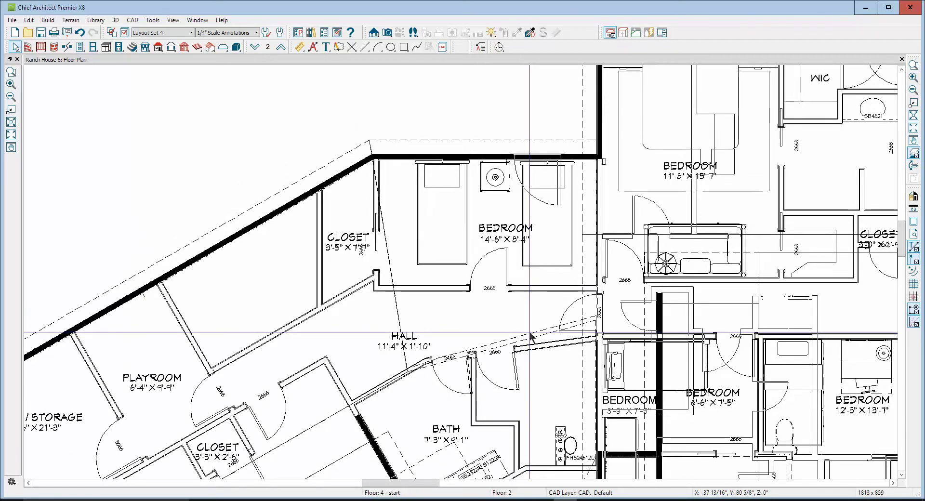
{"action": "left_click", "coordinate": [532, 334]}
{"action": "left_click", "coordinate": [535, 336]}
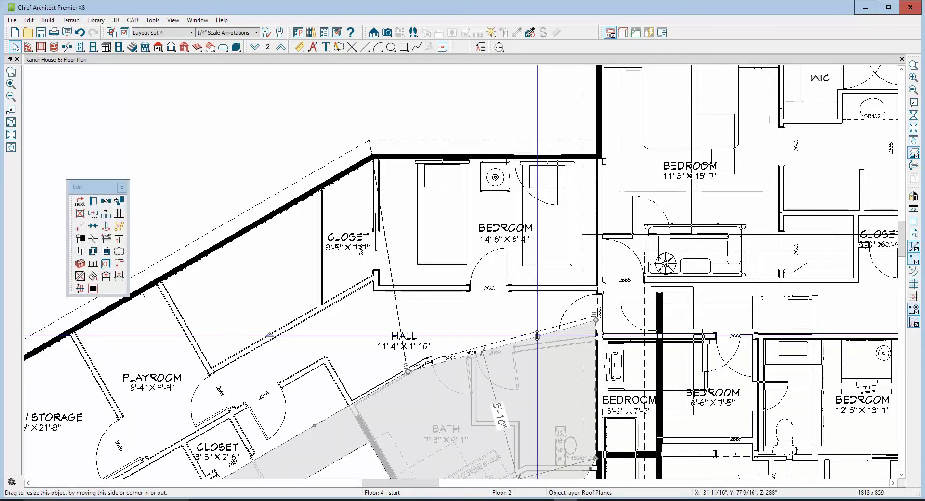
{"action": "left_click", "coordinate": [93, 276]}
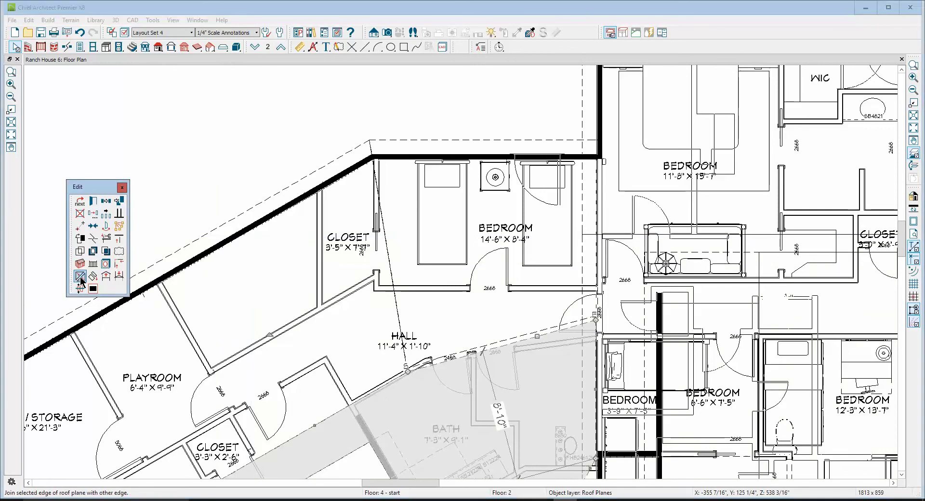
{"action": "left_click", "coordinate": [552, 332]}
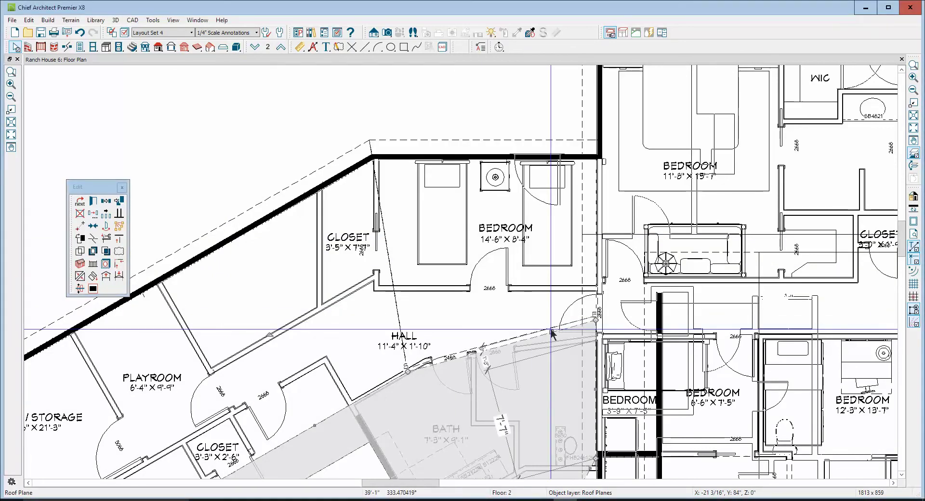
{"action": "key", "text": "Escape"}
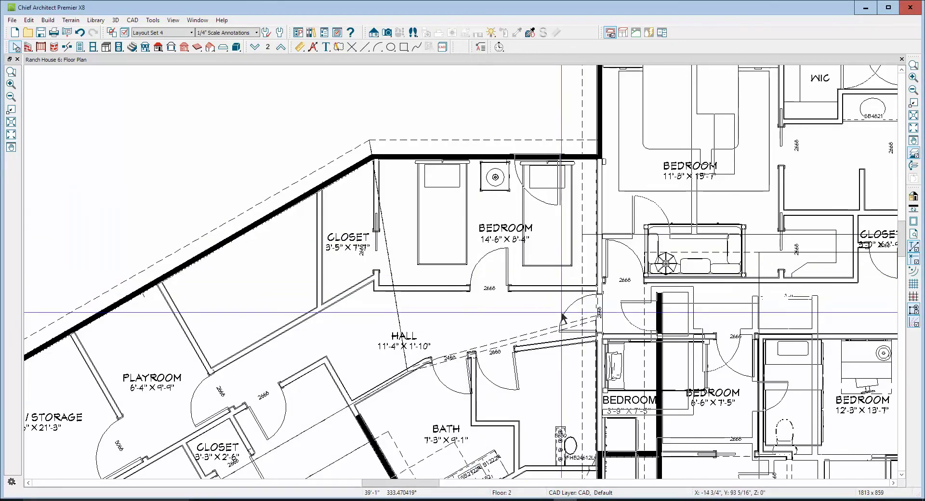
{"action": "right_click", "coordinate": [530, 336]}
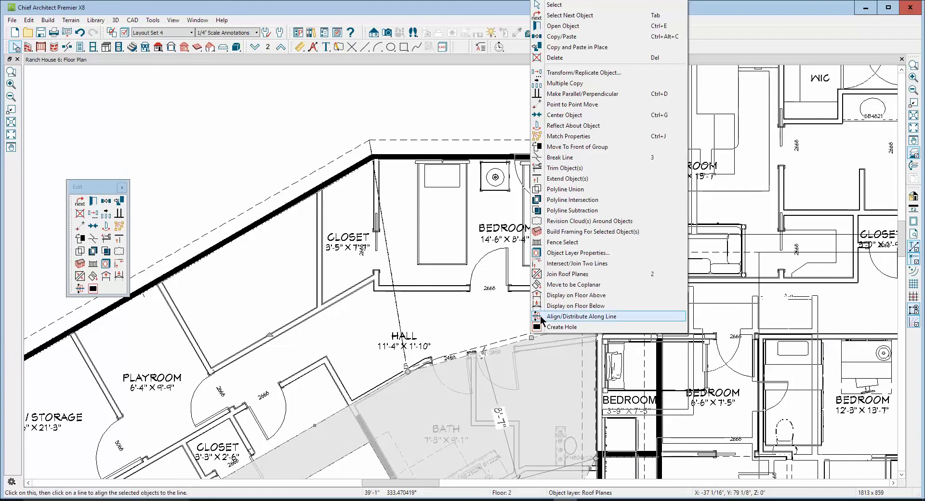
{"action": "left_click", "coordinate": [559, 273]}
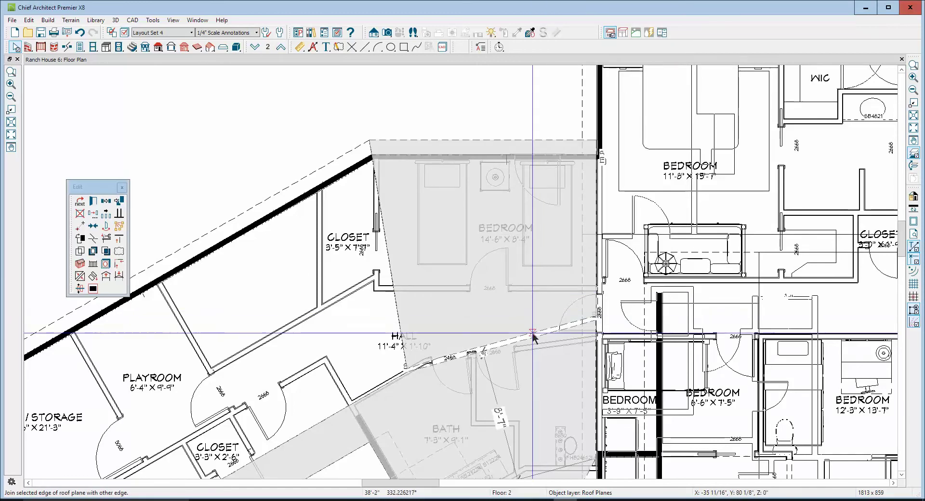
{"action": "left_click", "coordinate": [531, 332]}
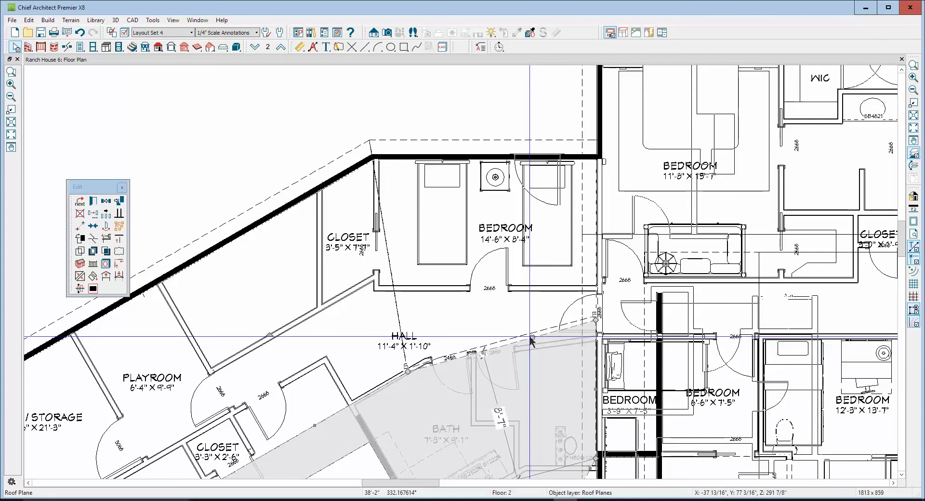
Straighten the bedroom roof plane's edge over the hall by moving its break point onto the plane's nearby corner.
{"action": "scroll", "coordinate": [514, 357], "scroll_direction": "up", "scroll_amount": 4}
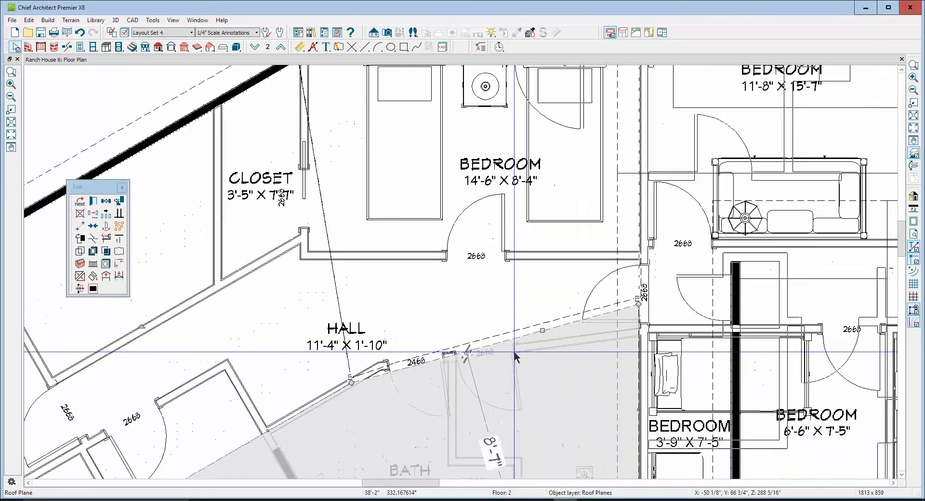
{"action": "left_click", "coordinate": [514, 327]}
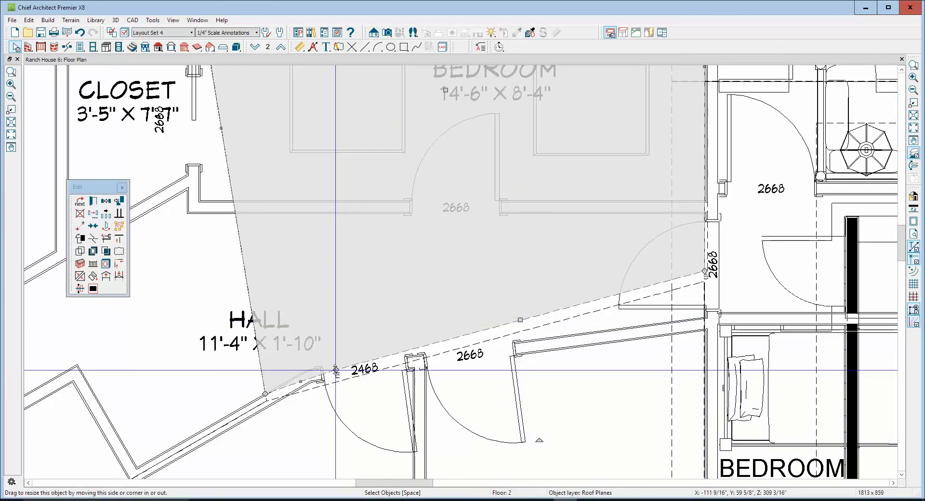
{"action": "mouse_move", "coordinate": [336, 369]}
{"action": "left_mouse_down"}
{"action": "mouse_move", "coordinate": [327, 388]}
{"action": "mouse_move", "coordinate": [266, 396]}
{"action": "left_mouse_up"}
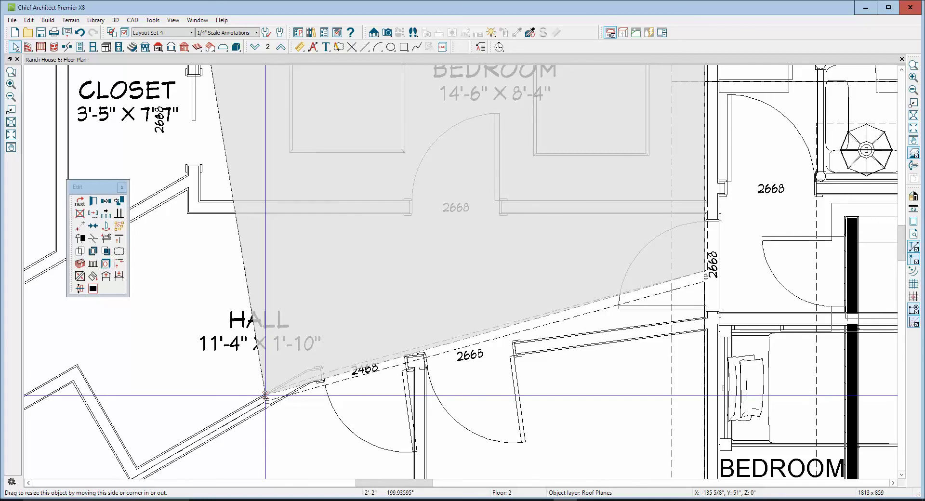
{"action": "left_click_drag", "start_coordinate": [266, 396], "coordinate": [266, 396]}
{"action": "key", "text": "Escape"}
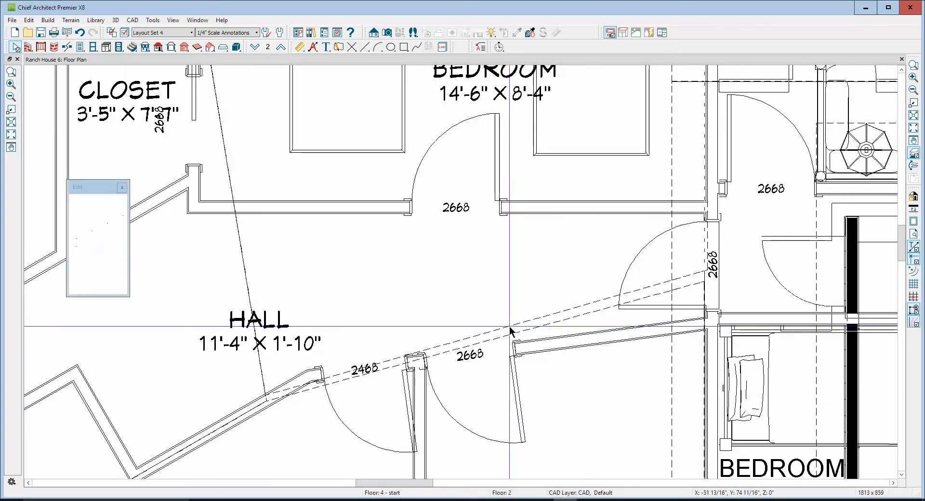
Join the front roof plane and the bedroom roof plane along their facing edges over the hall to close the gap.
{"action": "right_click", "coordinate": [510, 331]}
{"action": "left_click", "coordinate": [530, 305]}
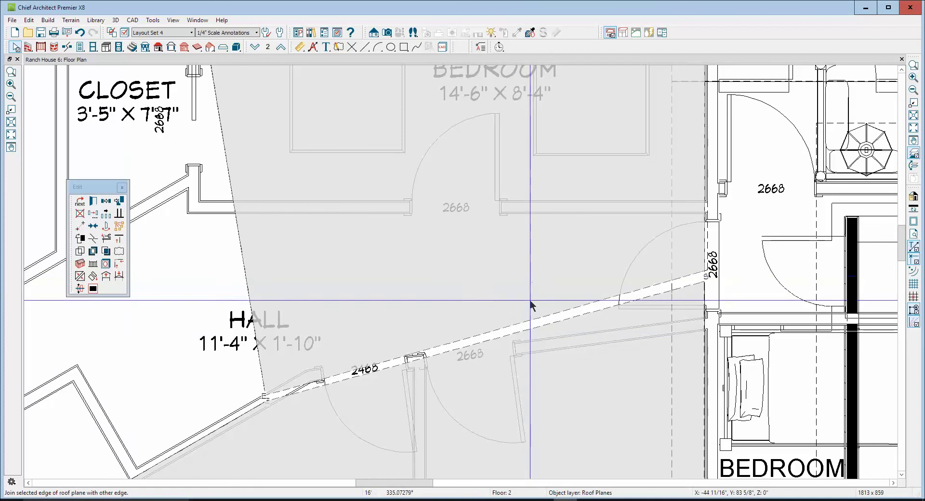
{"action": "left_click", "coordinate": [533, 332]}
{"action": "key", "text": "Escape"}
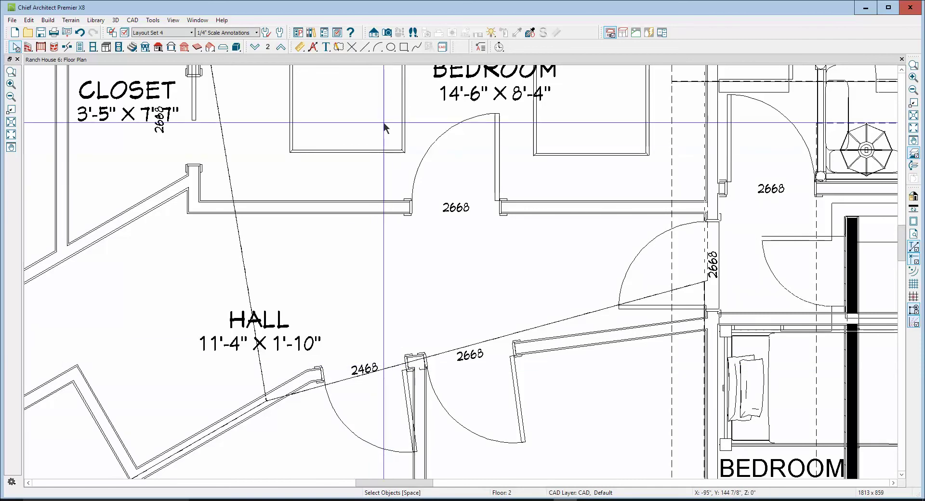
Create a perspective full overview and examine the garage-to-house roof connection up close from several sides.
{"action": "left_click", "coordinate": [388, 33]}
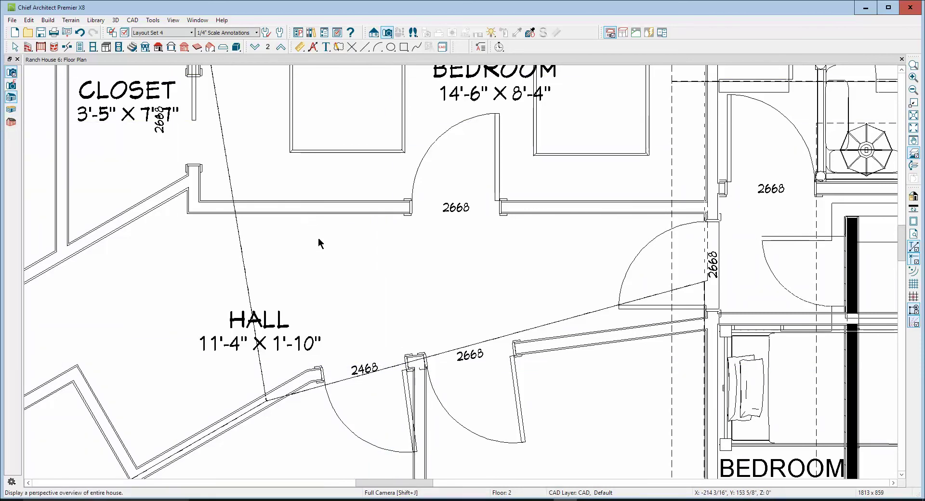
{"action": "left_click", "coordinate": [334, 262]}
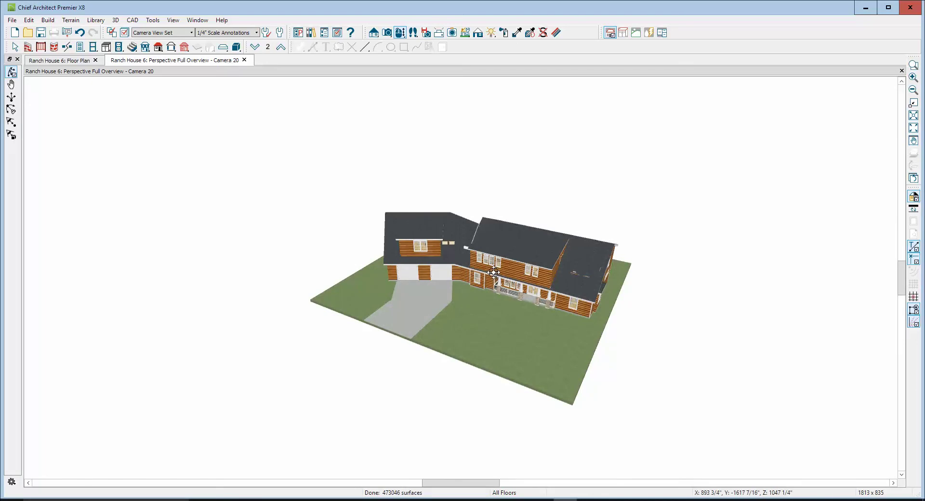
{"action": "left_click_drag", "start_coordinate": [491, 266], "coordinate": [721, 277]}
{"action": "scroll", "coordinate": [380, 264], "scroll_direction": "up", "scroll_amount": 6}
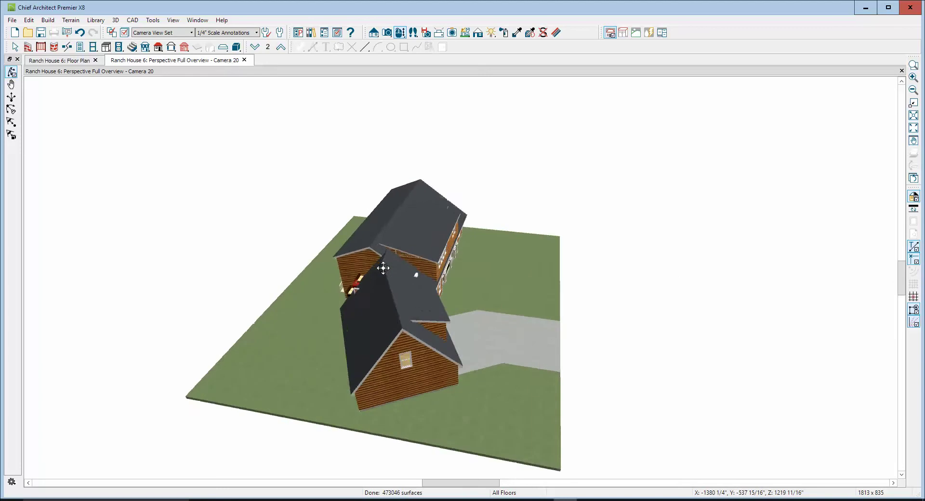
{"action": "scroll", "coordinate": [383, 259], "scroll_direction": "up", "scroll_amount": 6}
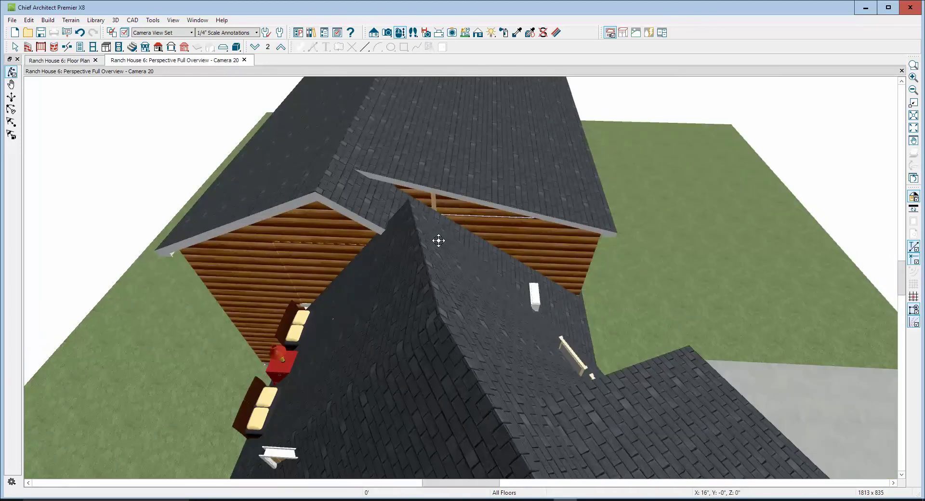
{"action": "left_click_drag", "start_coordinate": [445, 246], "coordinate": [176, 309]}
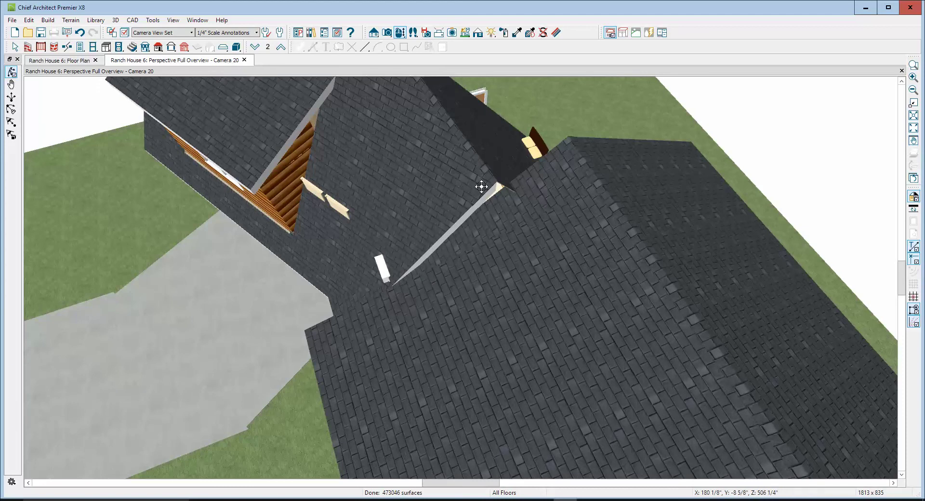
Examine the main house roof slope for interior pieces protruding through the shingles.
{"action": "left_click_drag", "start_coordinate": [434, 227], "coordinate": [399, 212]}
{"action": "scroll", "coordinate": [402, 209], "scroll_direction": "down", "scroll_amount": 4}
{"action": "left_click_drag", "start_coordinate": [435, 347], "coordinate": [395, 329]}
{"action": "scroll", "coordinate": [396, 318], "scroll_direction": "up", "scroll_amount": 6}
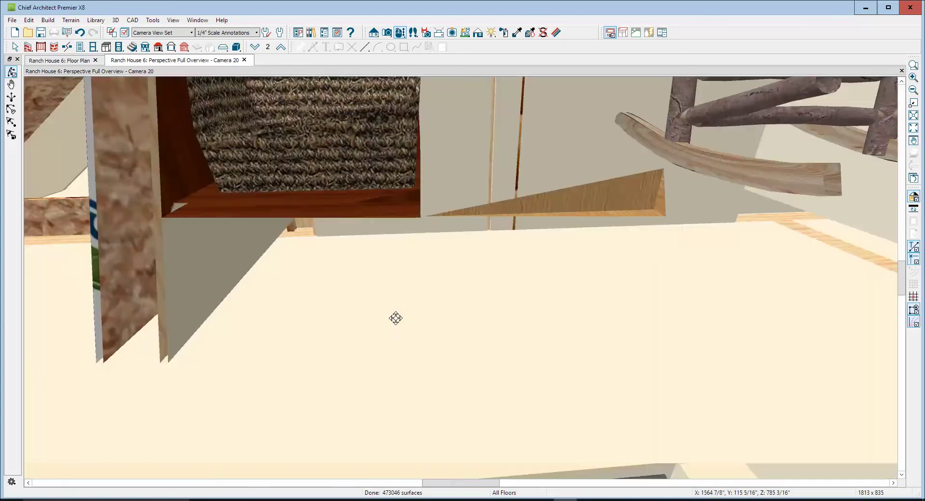
{"action": "scroll", "coordinate": [395, 318], "scroll_direction": "down", "scroll_amount": 3}
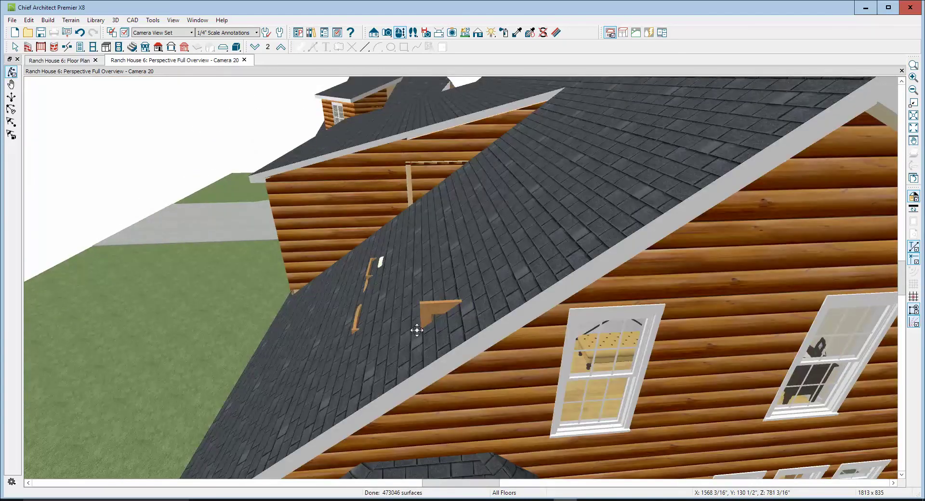
{"action": "scroll", "coordinate": [371, 255], "scroll_direction": "up", "scroll_amount": 2}
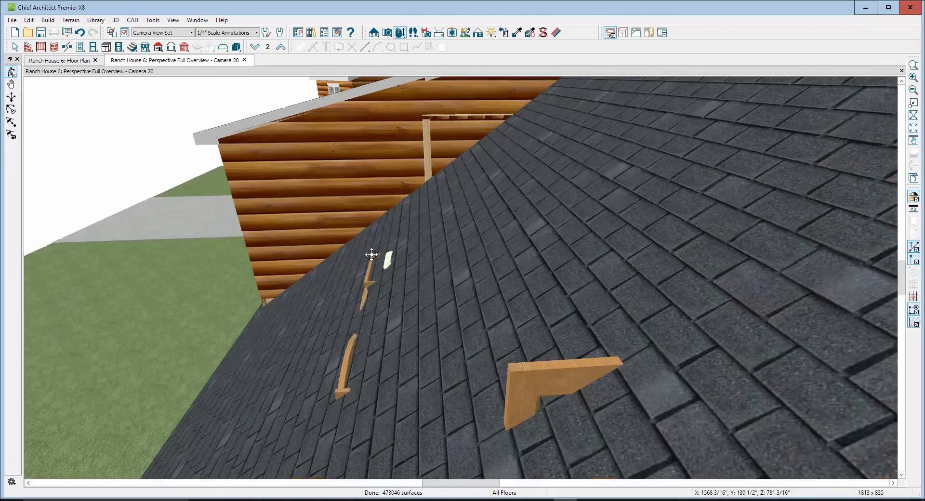
Check the specification of the furniture piece protruding through the main roof slope, and select the larger wooden piece beside it to identify it.
{"action": "left_click", "coordinate": [348, 359]}
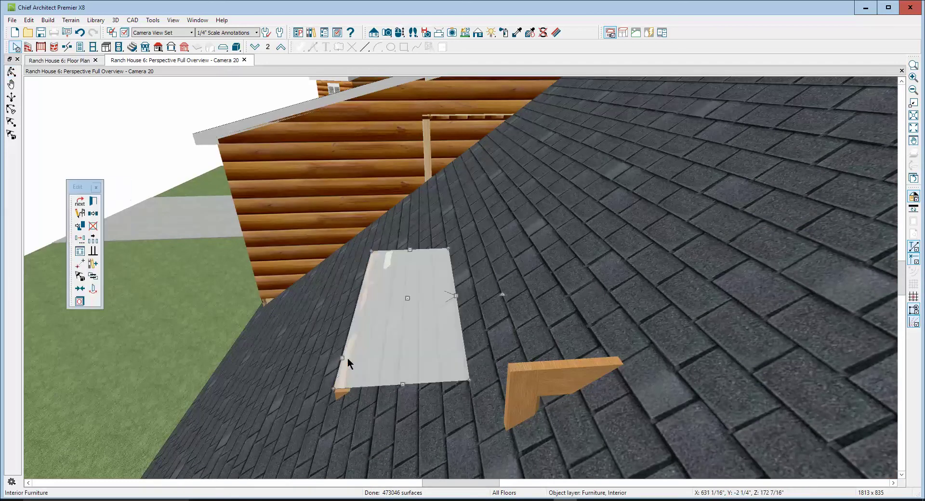
{"action": "left_click", "coordinate": [93, 202]}
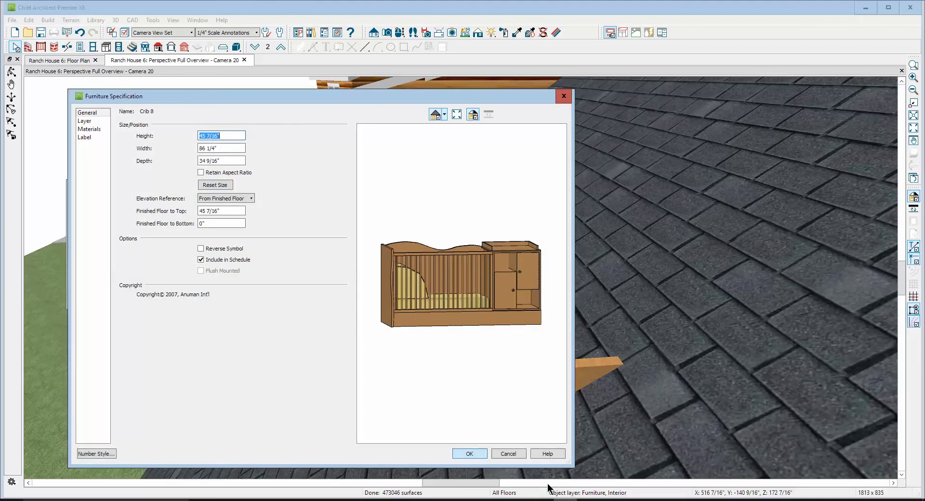
{"action": "left_click", "coordinate": [510, 454]}
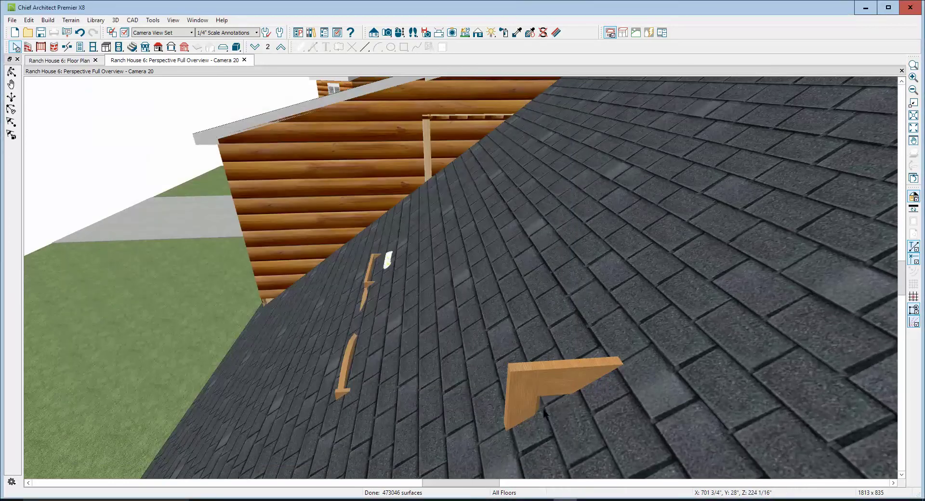
{"action": "left_click", "coordinate": [542, 387]}
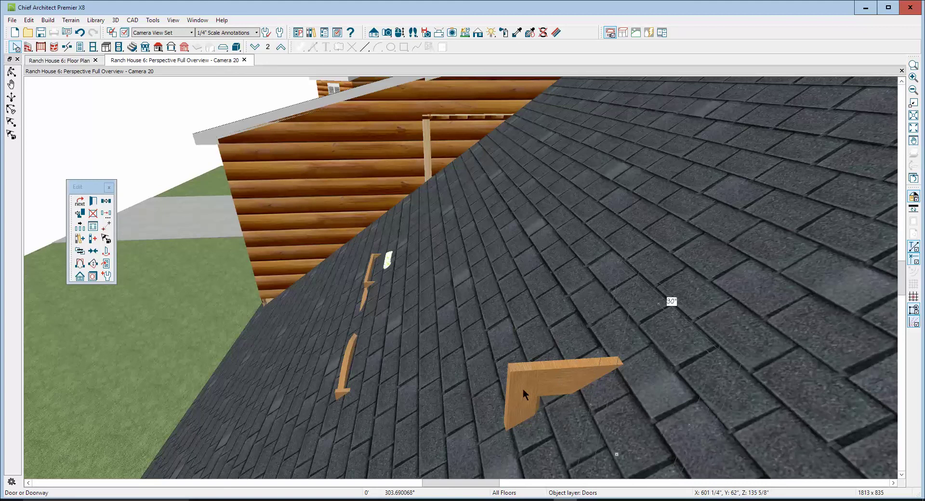
{"action": "scroll", "coordinate": [612, 461], "scroll_direction": "down", "scroll_amount": 6}
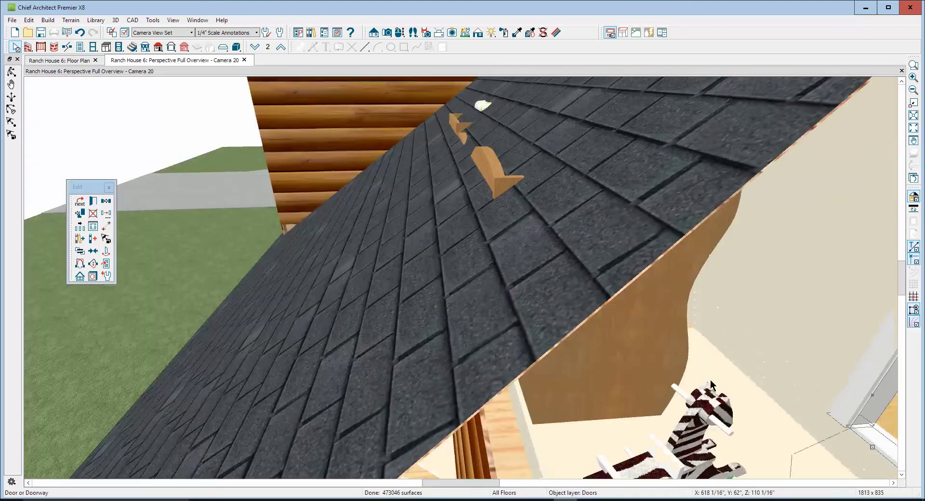
{"action": "scroll", "coordinate": [708, 380], "scroll_direction": "down", "scroll_amount": 3}
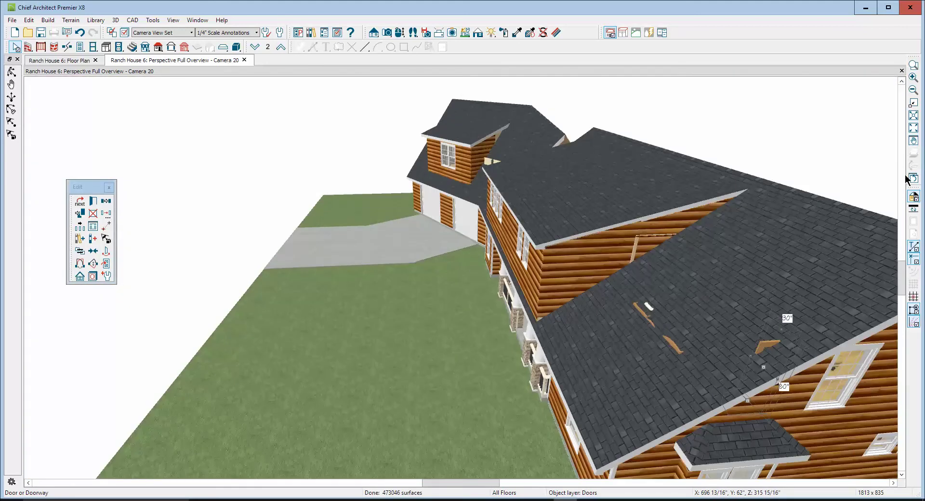
Examine the large roof slope on the opposite side of the house and select the white piece protruding through its shingles to identify it.
{"action": "left_click", "coordinate": [913, 128]}
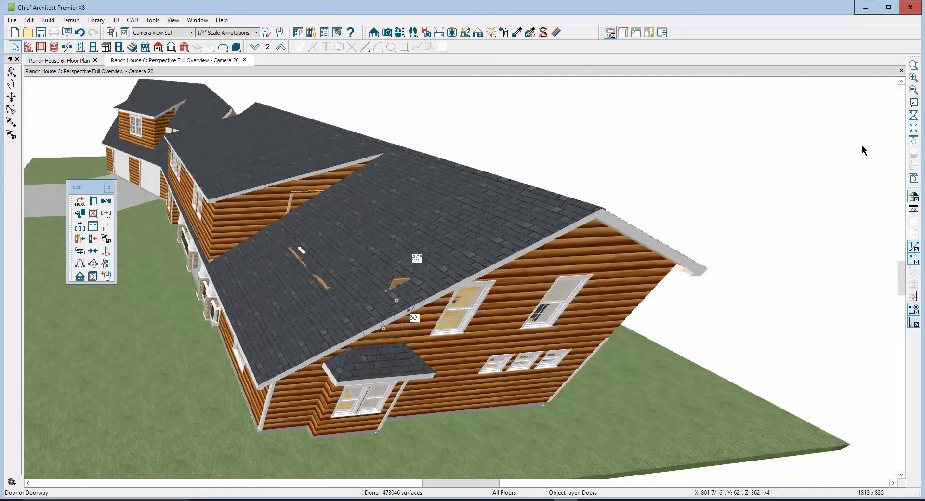
{"action": "left_click", "coordinate": [12, 72]}
{"action": "left_click_drag", "start_coordinate": [313, 241], "coordinate": [360, 245]}
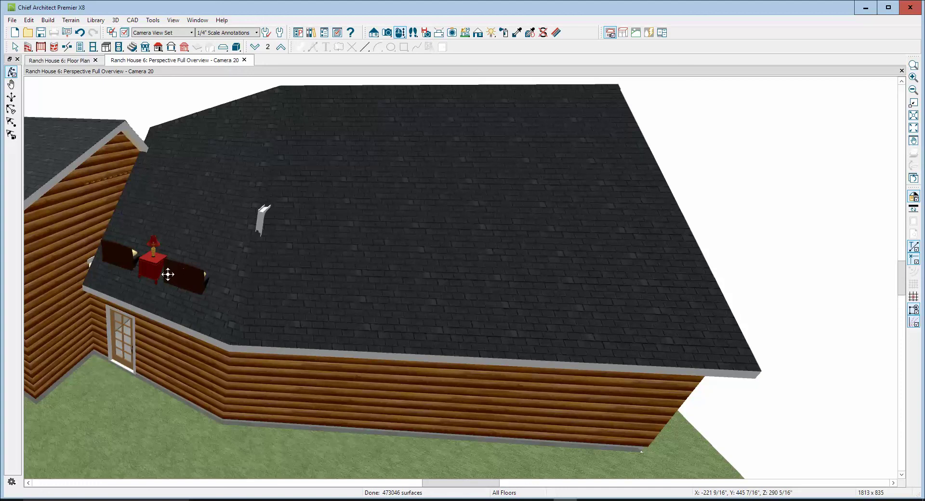
{"action": "key", "text": "space"}
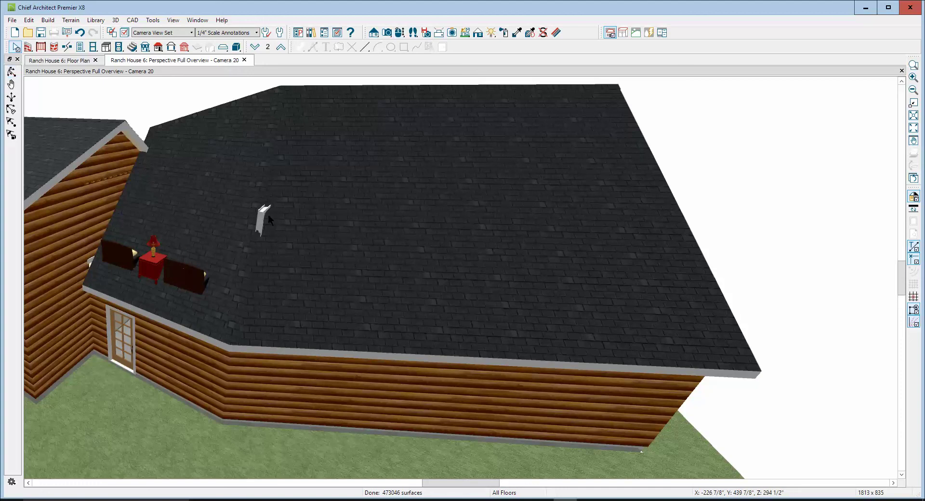
{"action": "left_click", "coordinate": [262, 218]}
{"action": "key", "text": "Tab"}
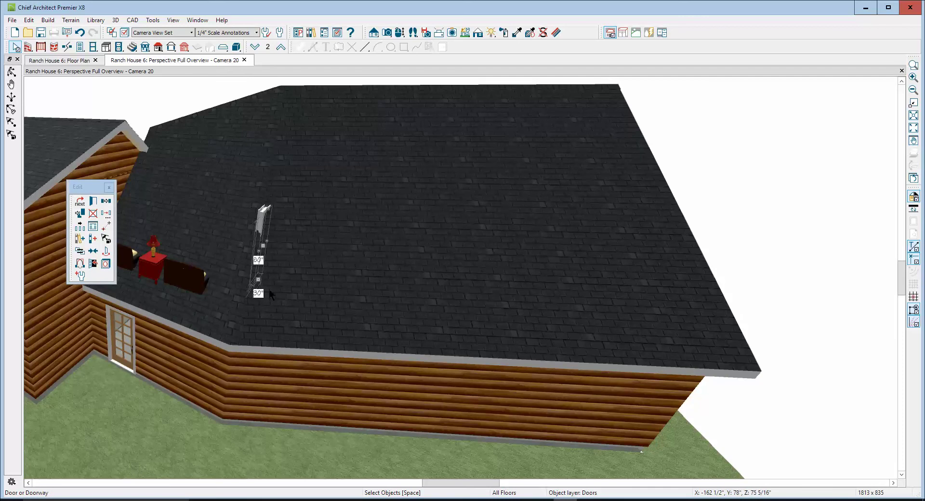
{"action": "scroll", "coordinate": [340, 246], "scroll_direction": "down", "scroll_amount": 5}
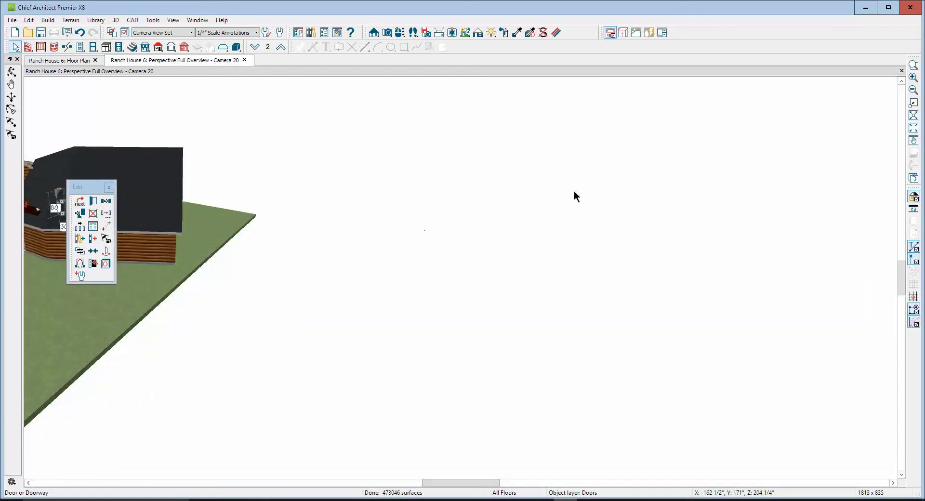
{"action": "left_click", "coordinate": [914, 128]}
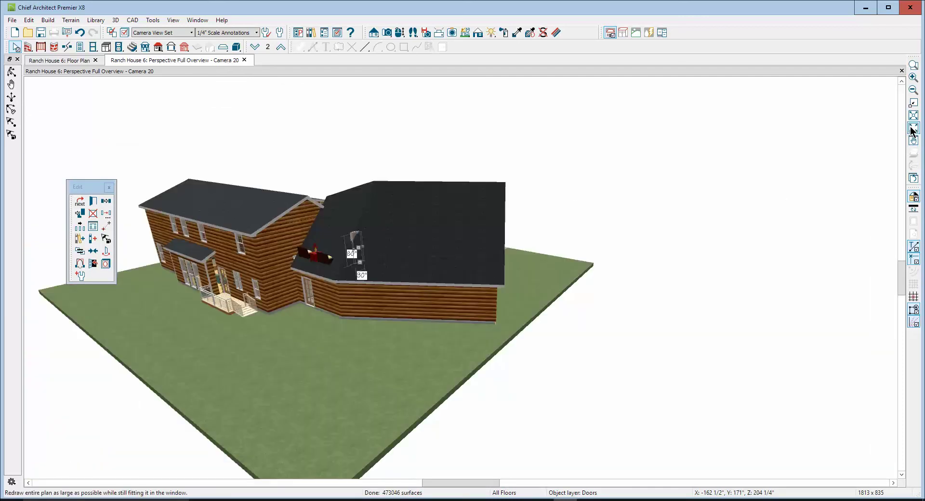
{"action": "left_click", "coordinate": [626, 187]}
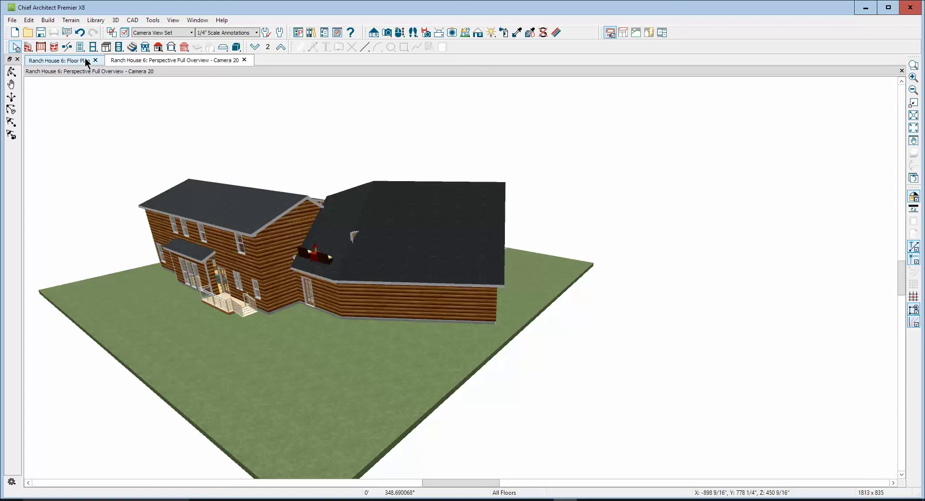
Save the Ranch House 6 plan and close the perspective full overview to return to the floor plan.
{"action": "left_click", "coordinate": [14, 19]}
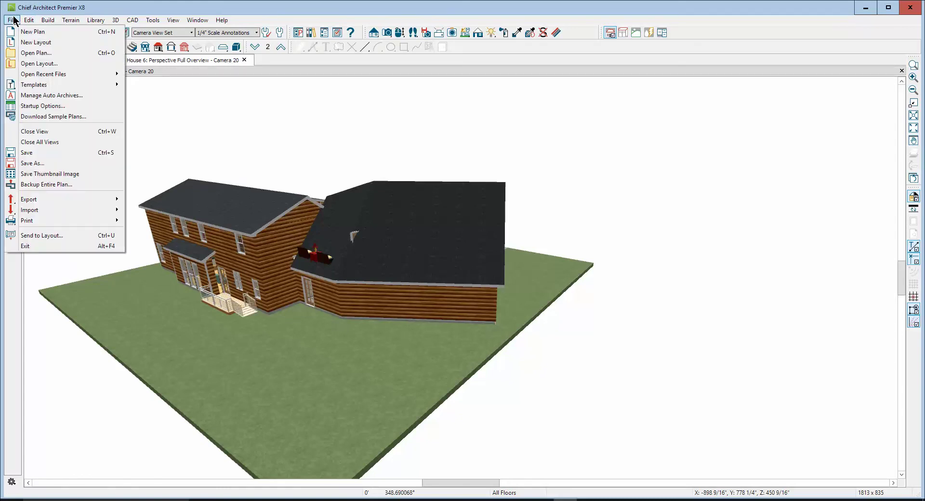
{"action": "left_click", "coordinate": [43, 151]}
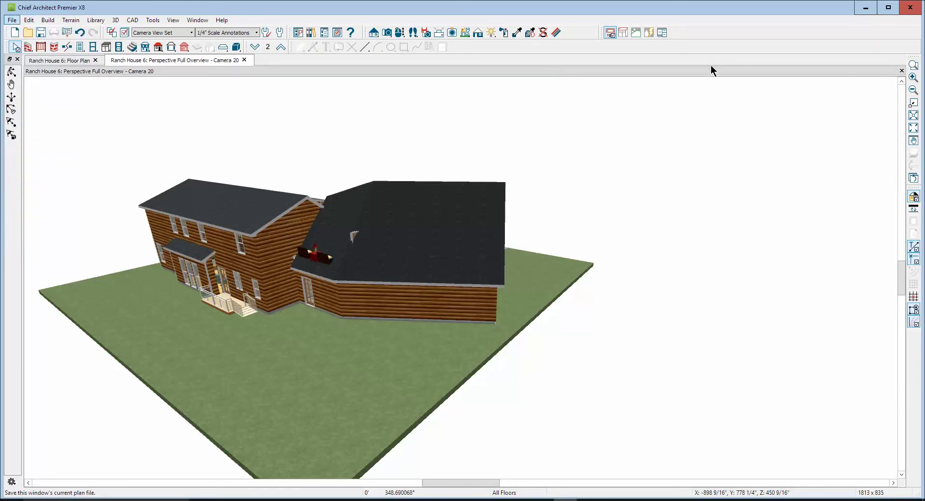
{"action": "left_click", "coordinate": [902, 71]}
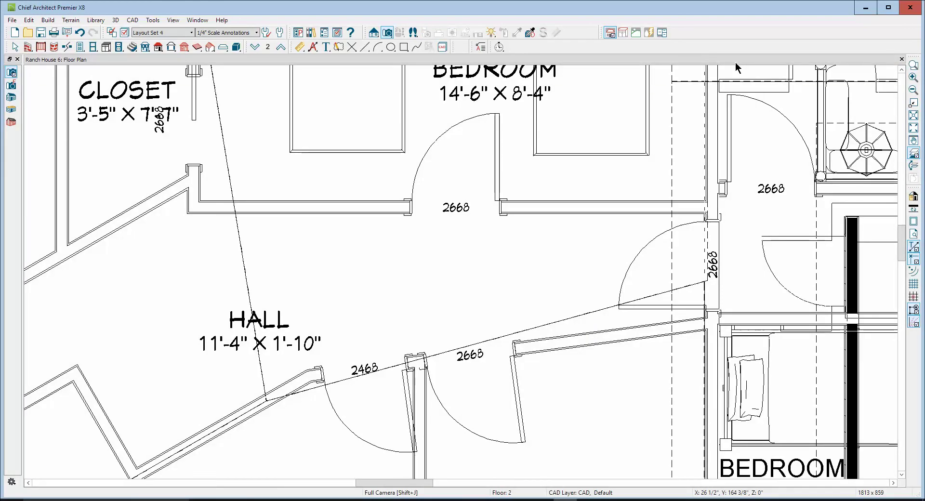